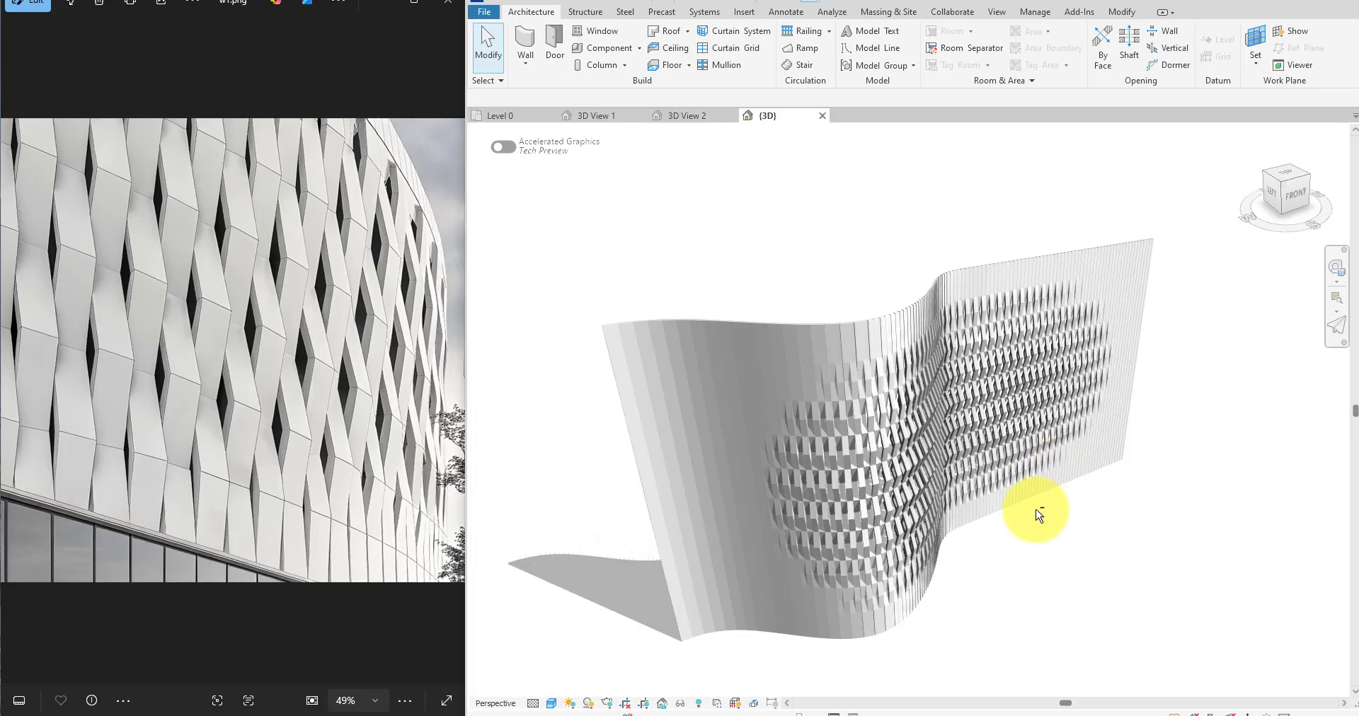
- Examine the curved facade and its opening panels from several angles and distances in the {3D} view
shift+middle_drag(1052, 564, 826, 575)
scroll(728, 423, up, 4)
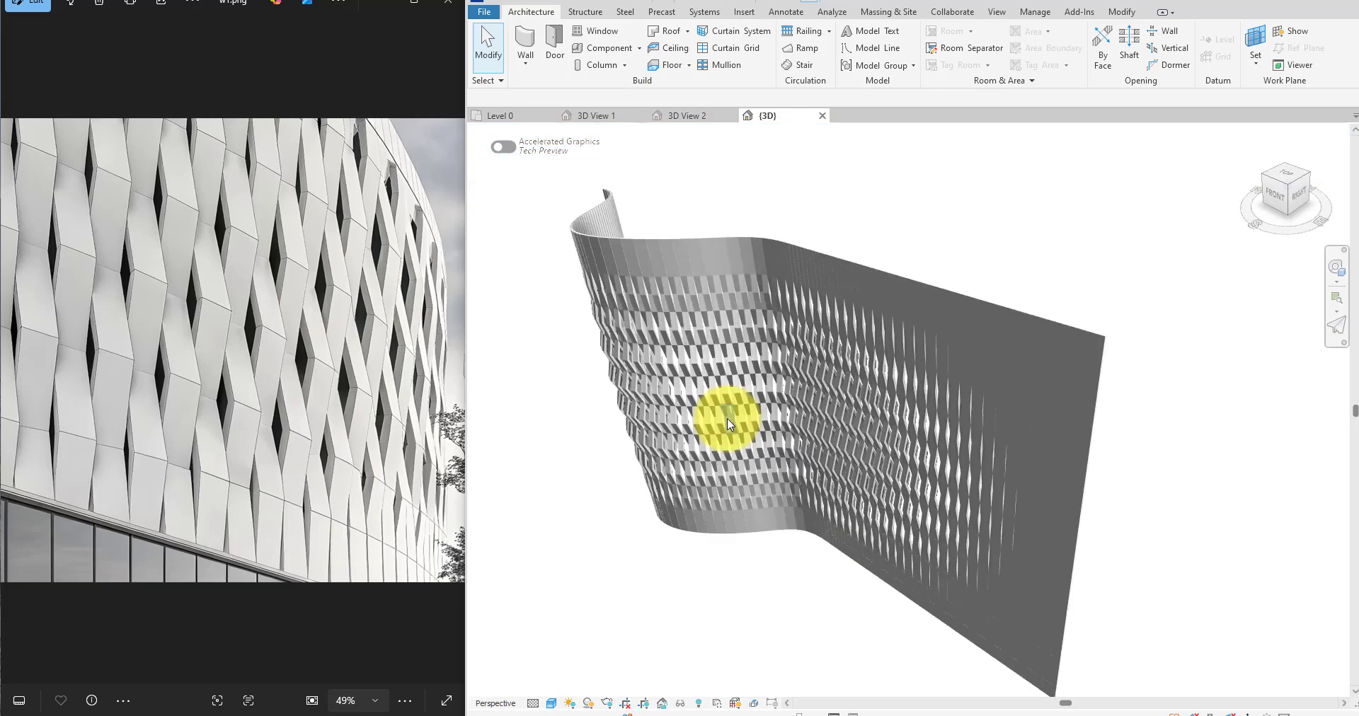
shift+middle_drag(706, 532, 897, 461)
scroll(888, 442, up, 3)
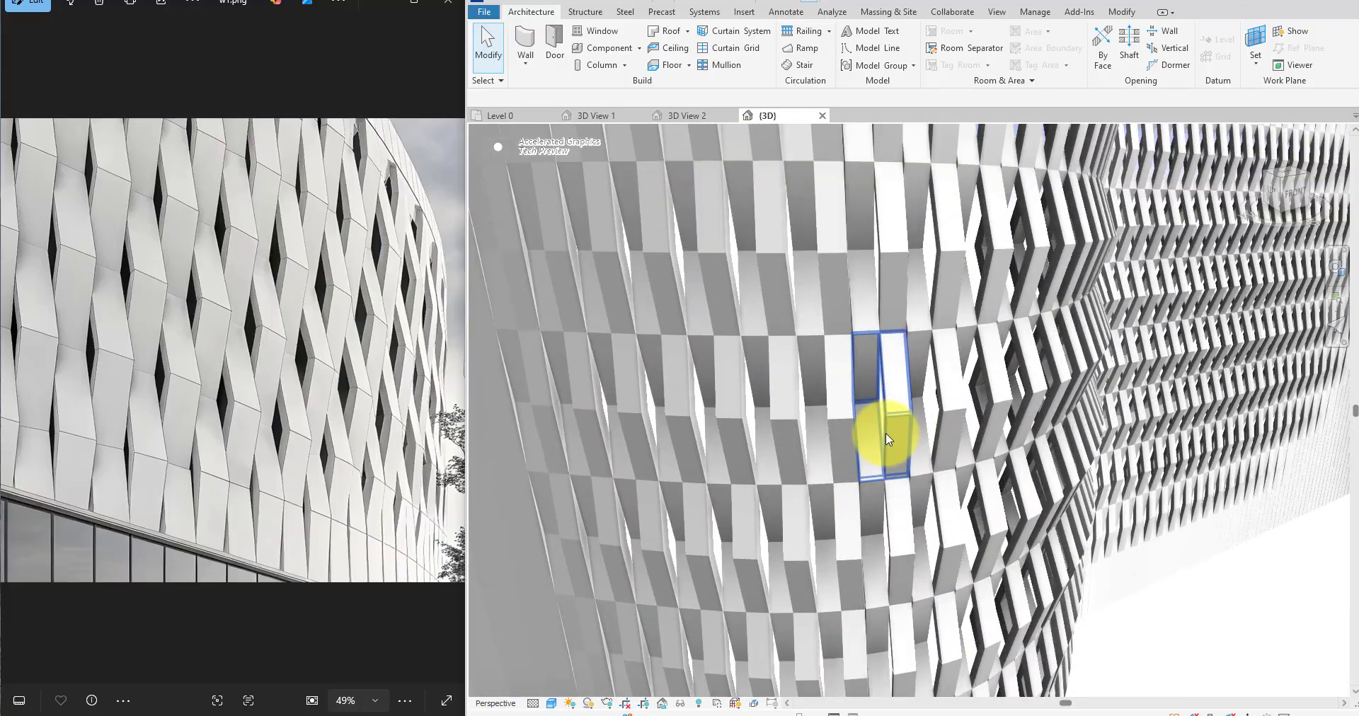
shift+middle_drag(1012, 490, 870, 517)
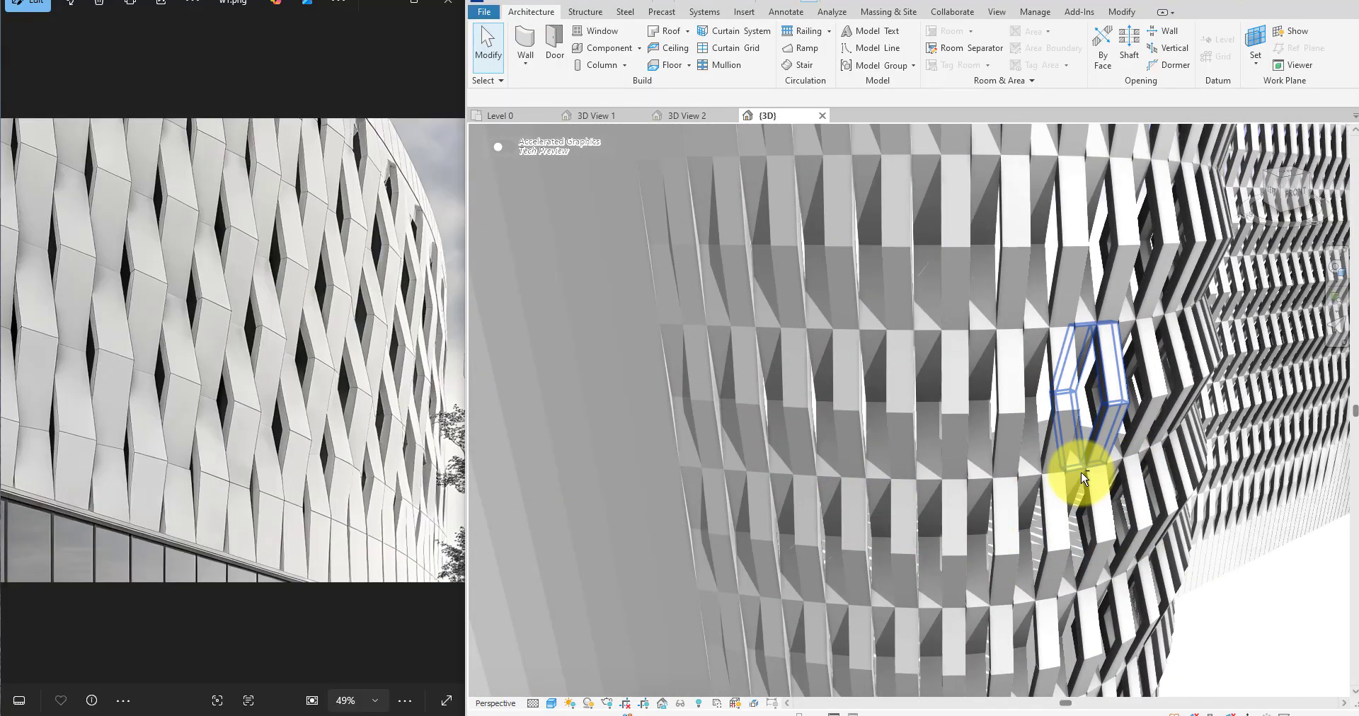
scroll(1081, 481, down, 2)
click(963, 465)
mouse_move(1213, 546)
shift+middle_down()
mouse_move(1132, 577)
mouse_move(904, 577)
mouse_move(1024, 526)
mouse_move(957, 515)
mouse_move(1115, 517)
mouse_move(1041, 431)
mouse_move(959, 485)
mouse_move(690, 511)
shift+middle_up()
key(Escape)
scroll(901, 569, down, 4)
scroll(615, 477, up, 3)
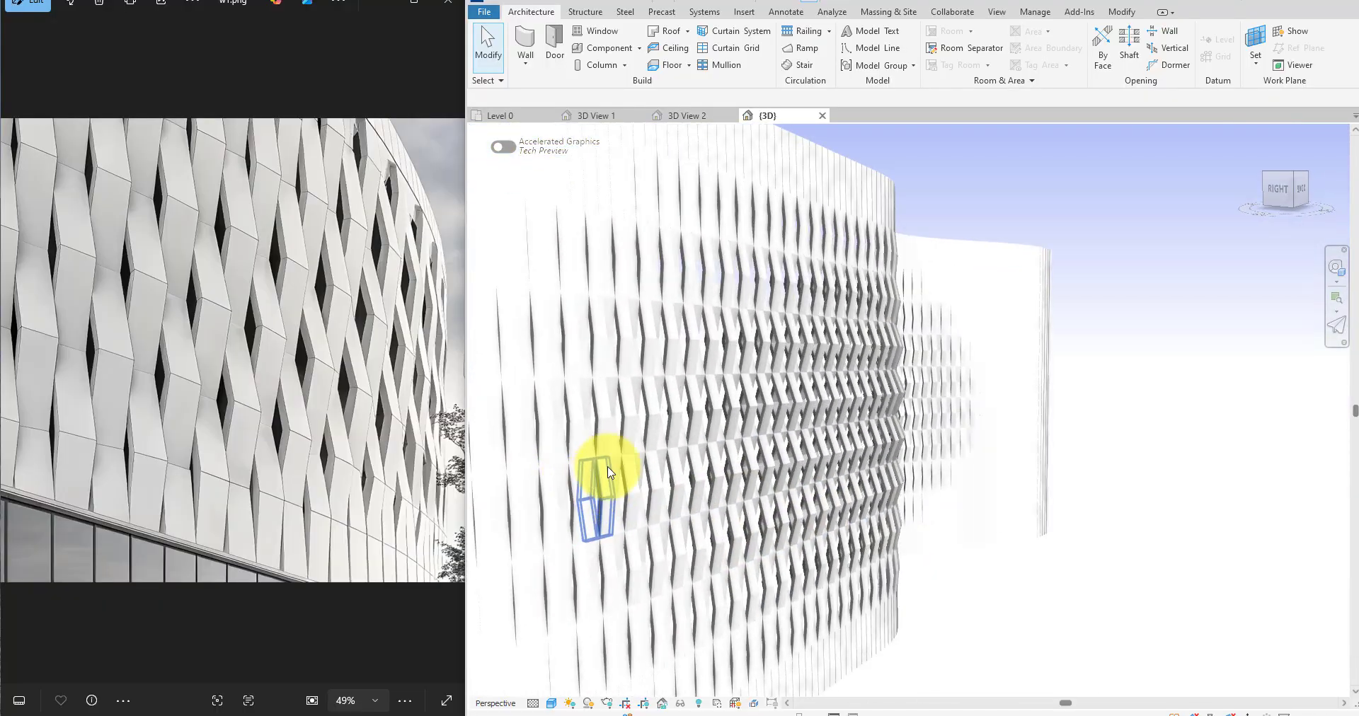
middle_drag(614, 477, 786, 468)
mouse_move(650, 499)
shift+middle_down()
mouse_move(1183, 464)
mouse_move(1180, 480)
mouse_move(1198, 465)
shift+middle_up()
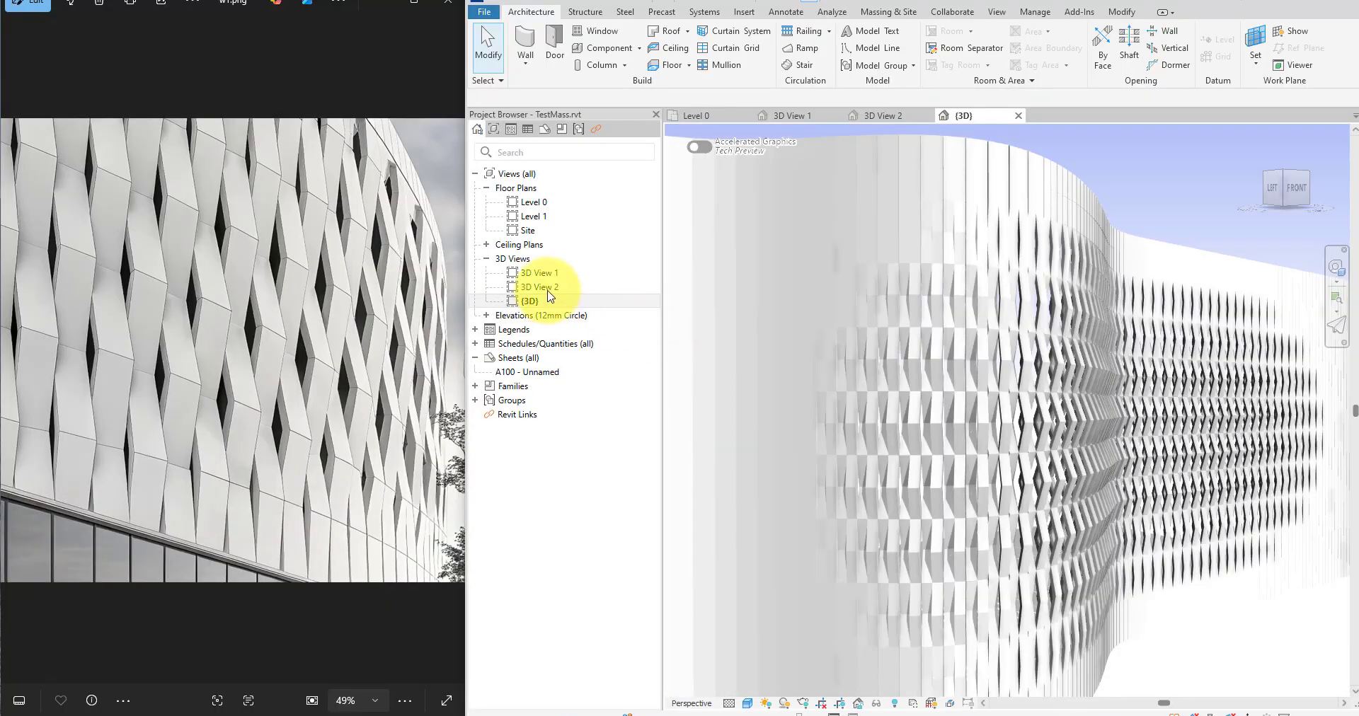
- Review the facade in the saved perspectives 3D View 1 and 3D View 2, then return to the {3D} view
double_click(547, 274)
double_click(547, 287)
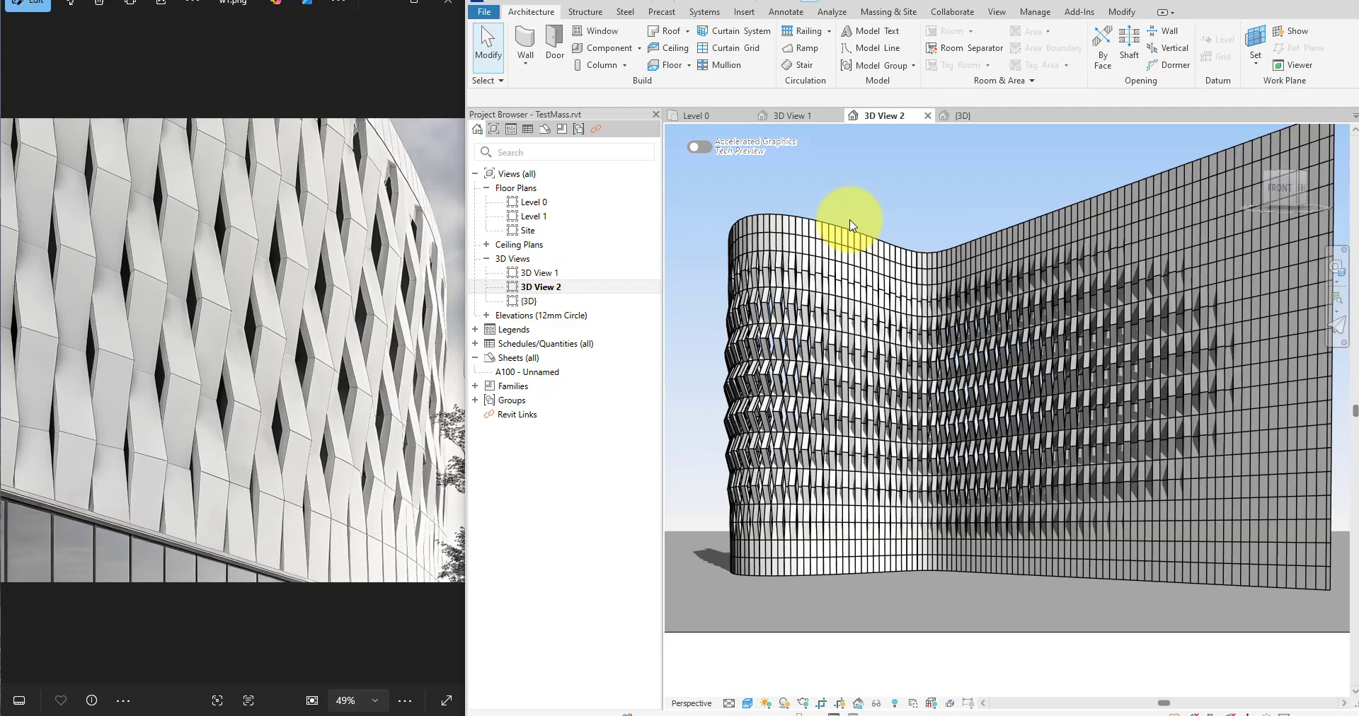
middle_drag(852, 225, 795, 242)
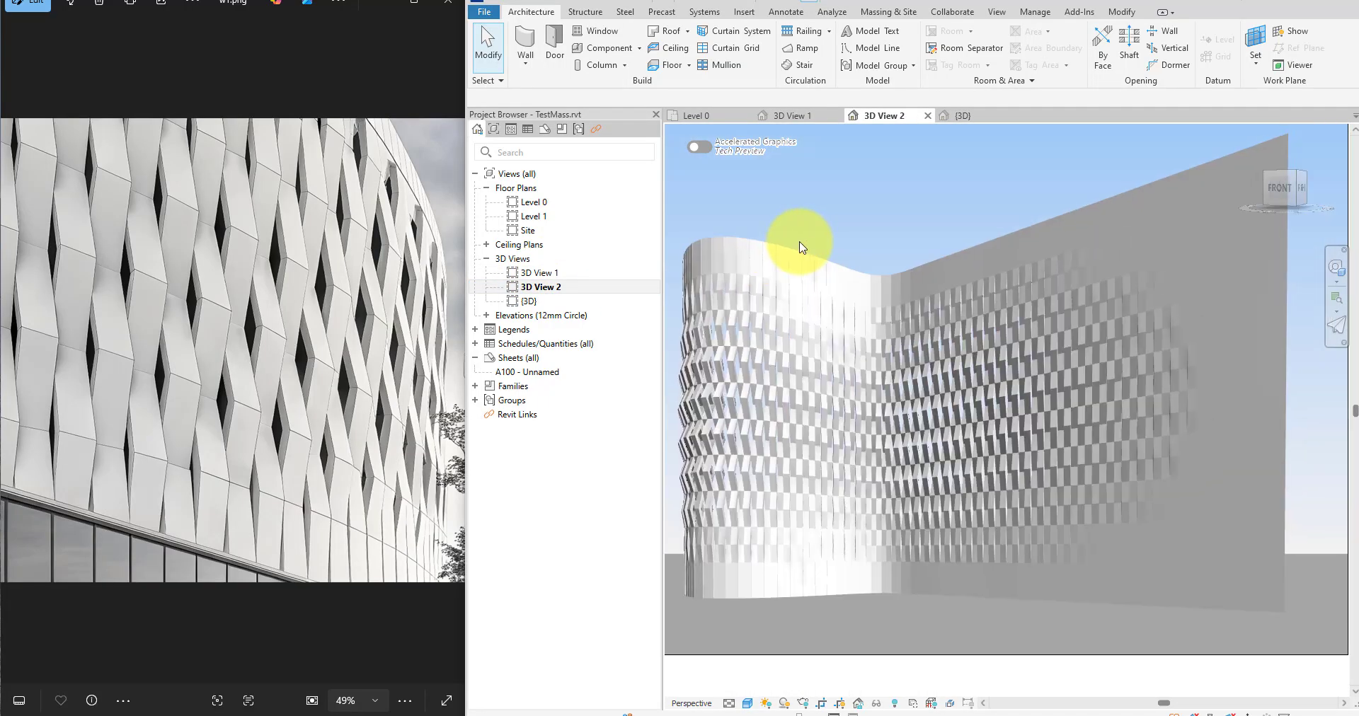
double_click(545, 273)
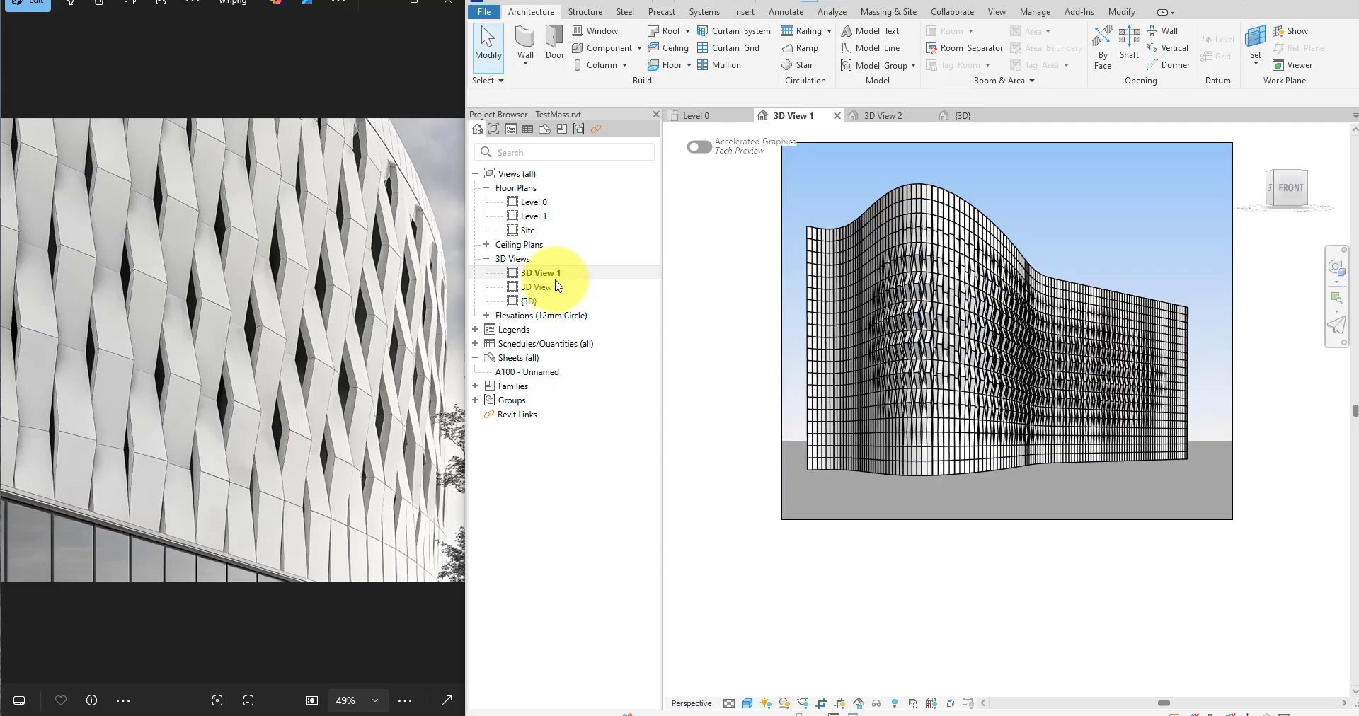
double_click(530, 301)
shift+middle_drag(925, 379, 908, 419)
scroll(917, 419, up, 1)
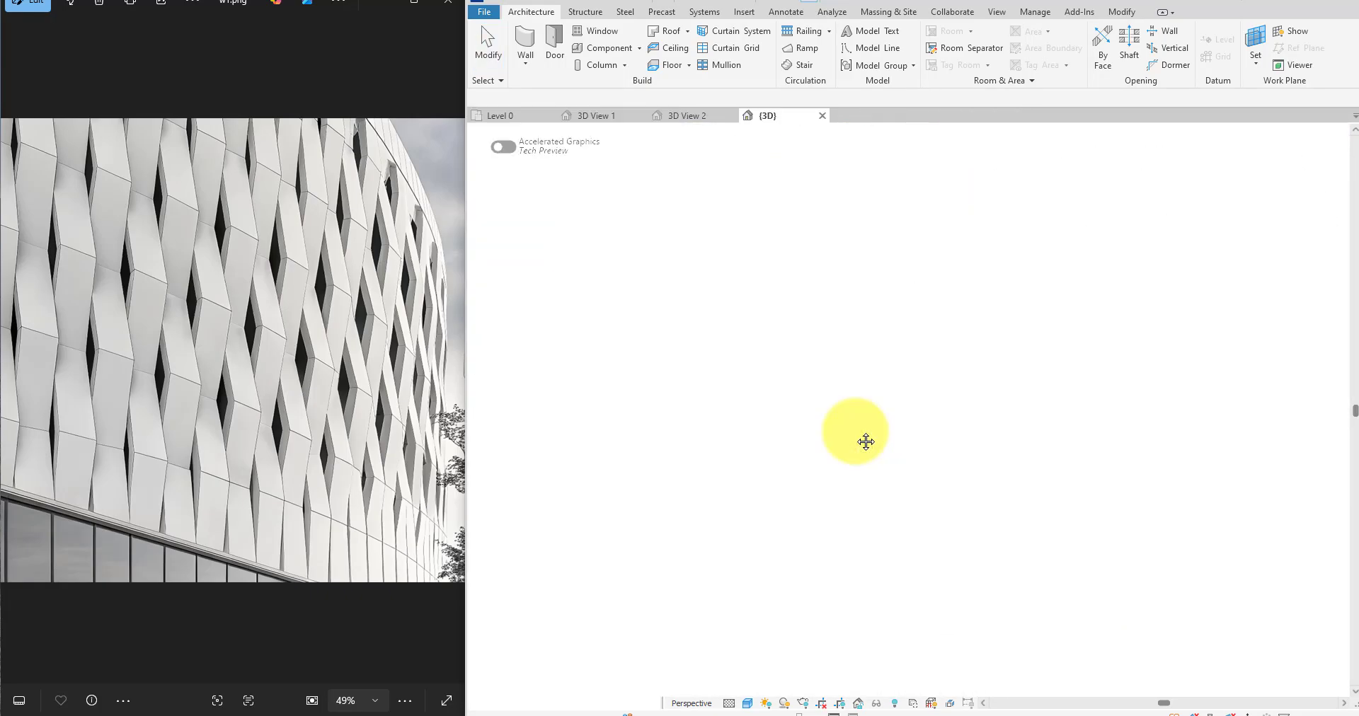
middle_drag(866, 441, 949, 442)
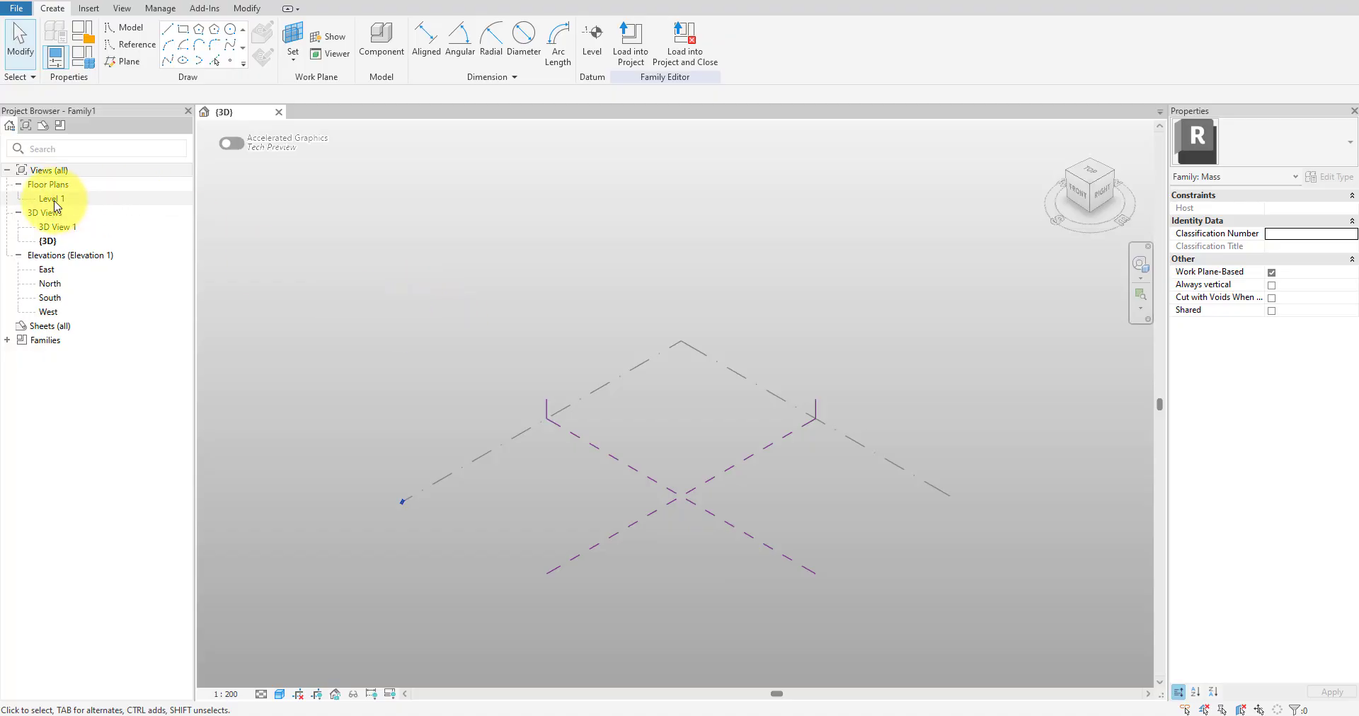
- Draw a model-line circle of radius 15000 on Level 1, centred on the reference plane intersection, and return to the {3D} view
double_click(55, 200)
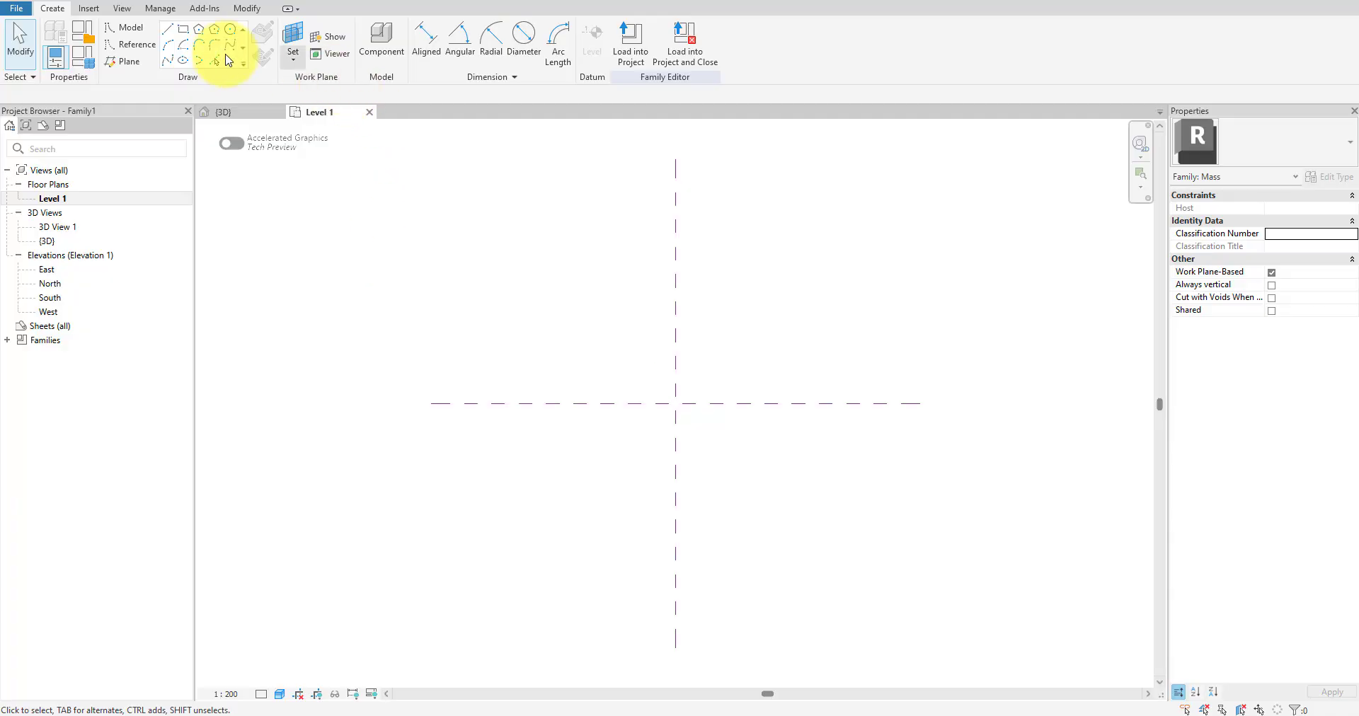
click(231, 32)
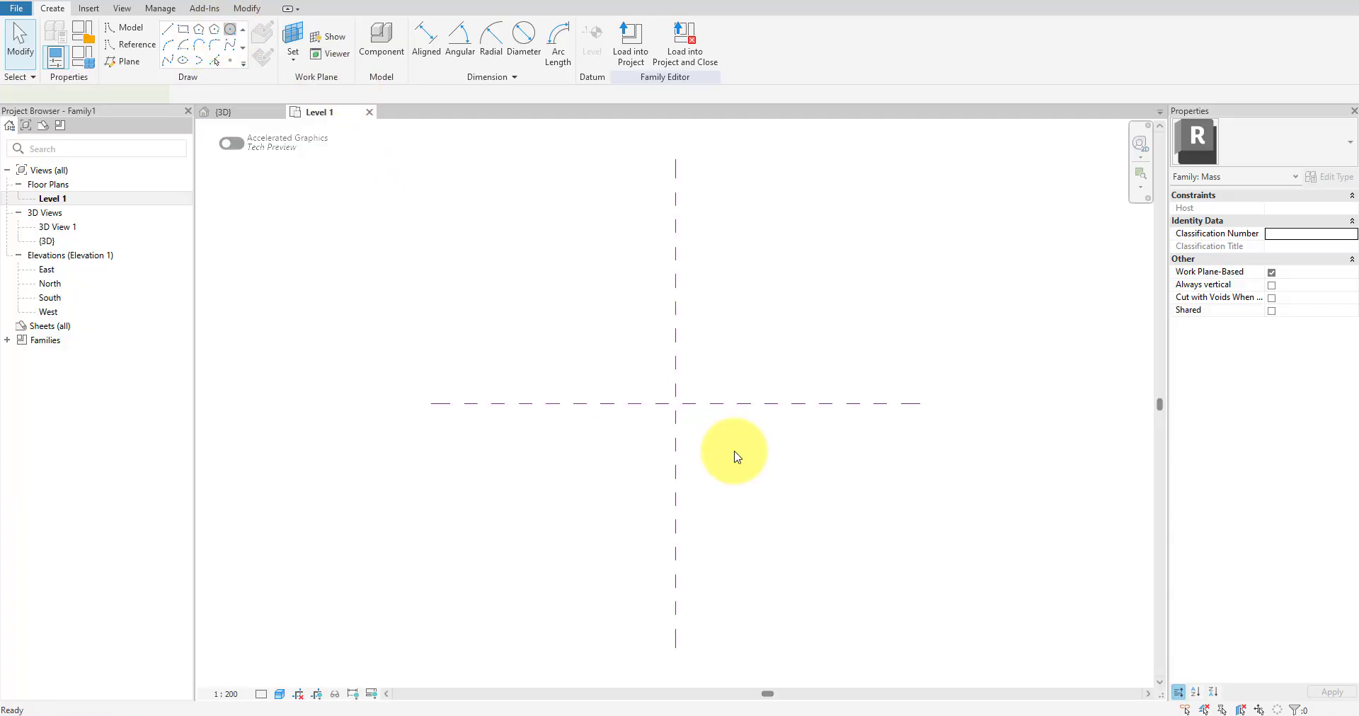
click(676, 404)
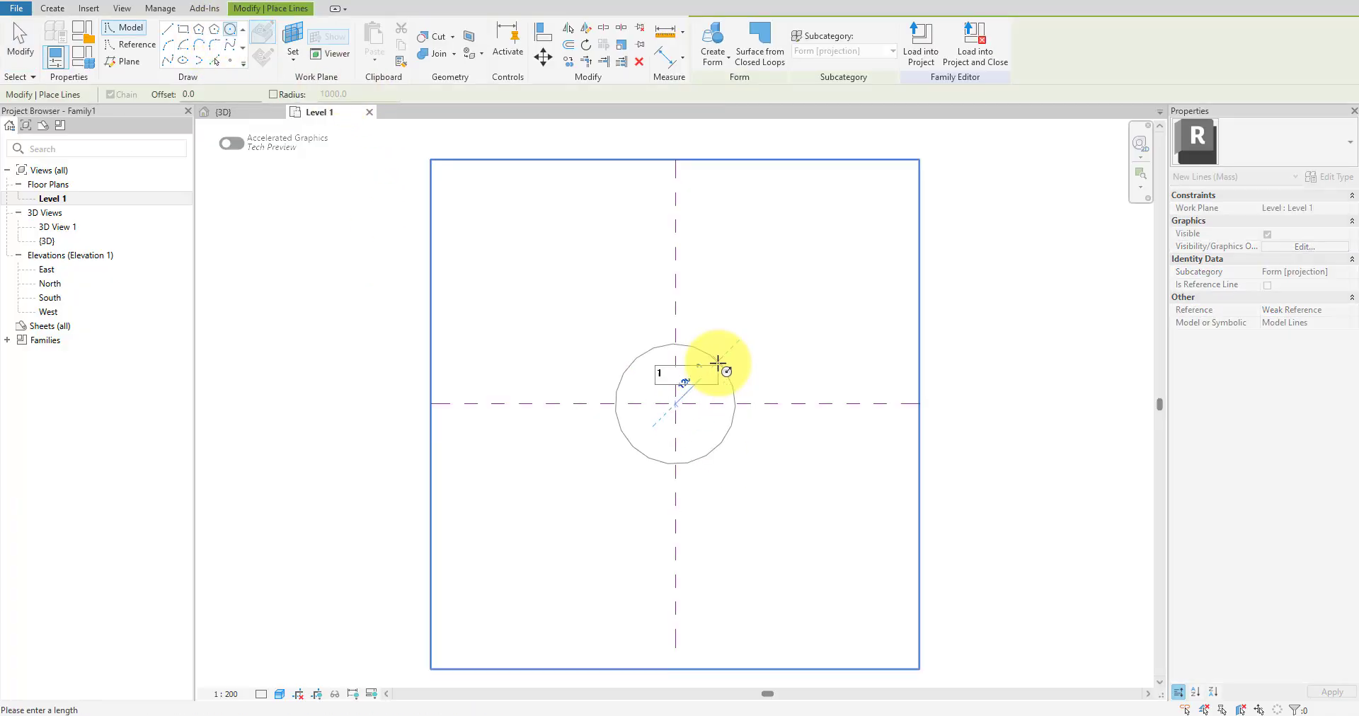
text(15000)
key(Return)
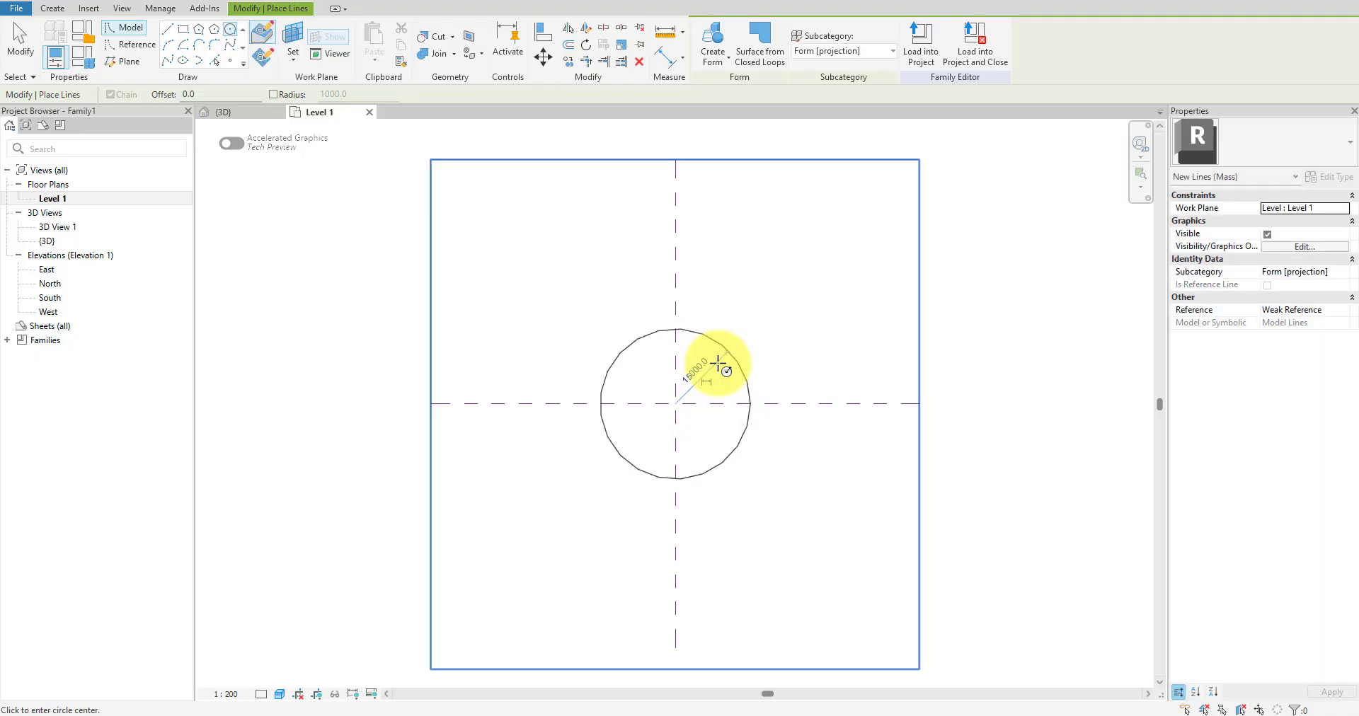
click(296, 6)
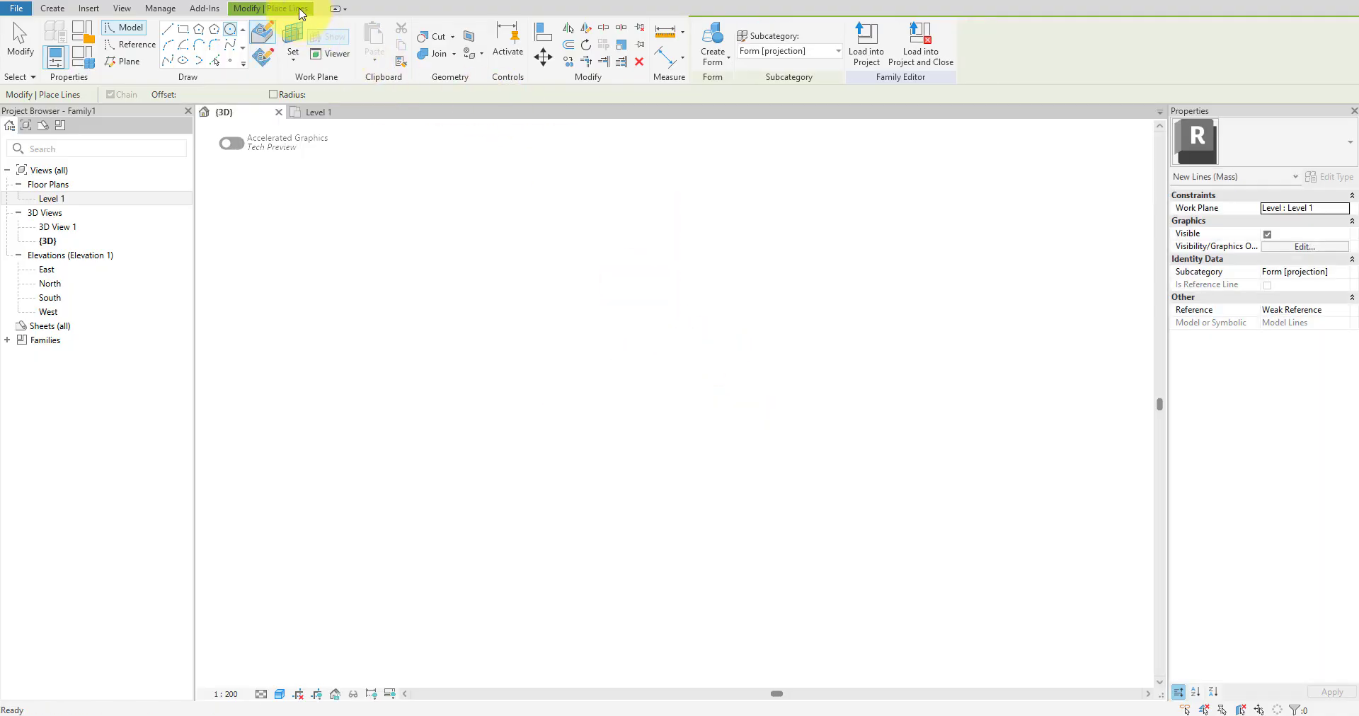
scroll(675, 484, up, 4)
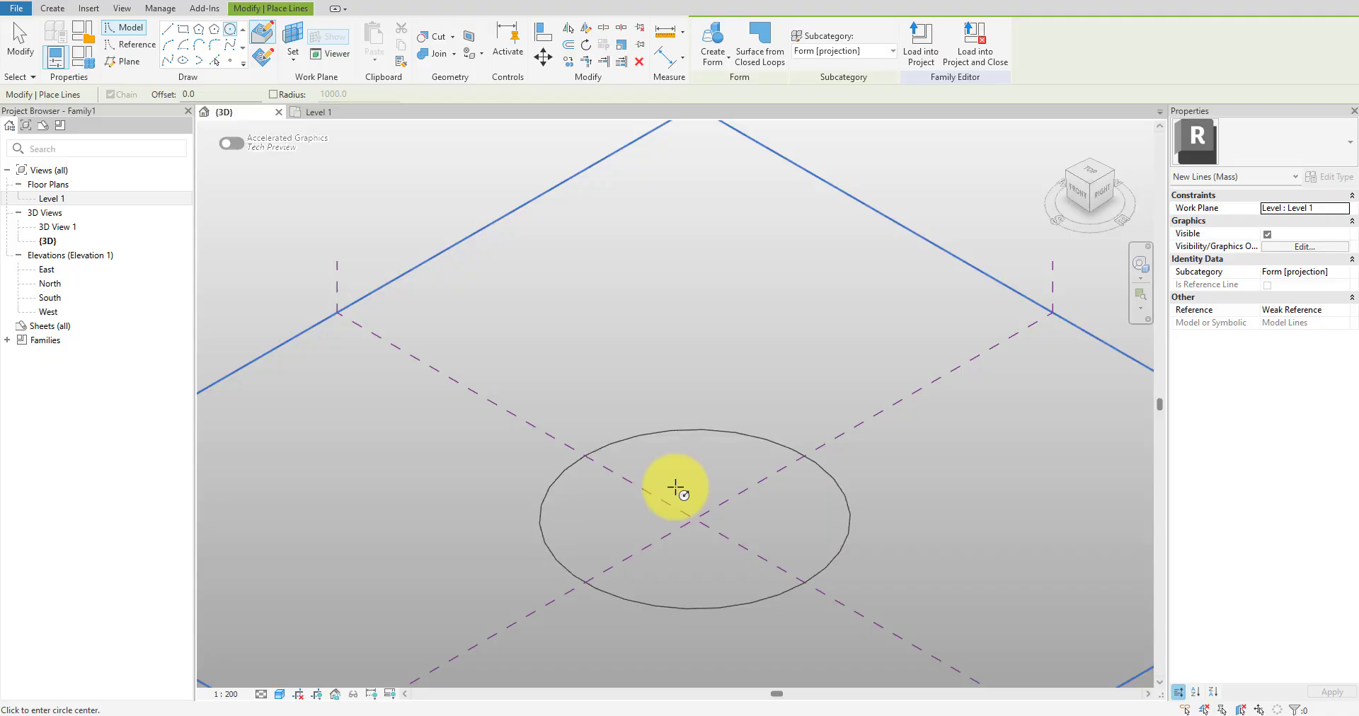
key(Escape)
key(Escape)
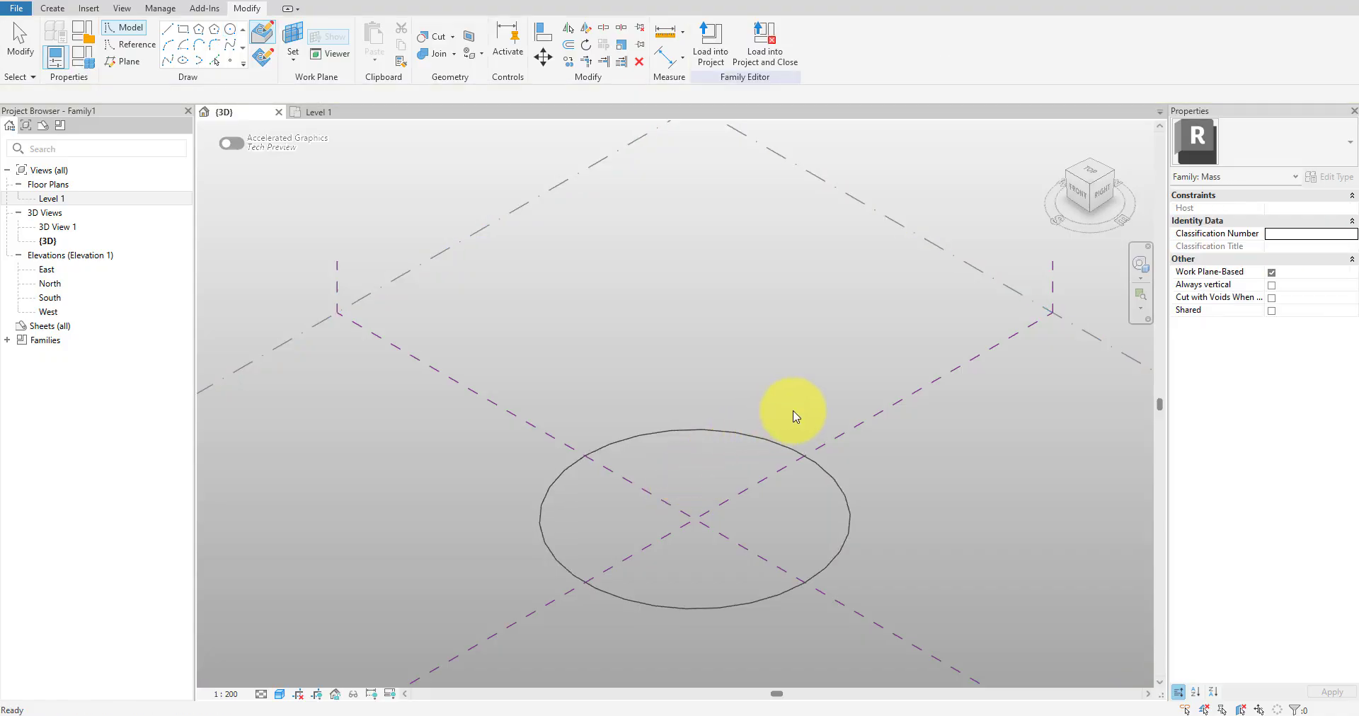
- From the front, copy Level 1 upward twice at 7500 spacing, placing the levels at elevations 7500 and 15000
scroll(877, 407, down, 2)
click(1081, 191)
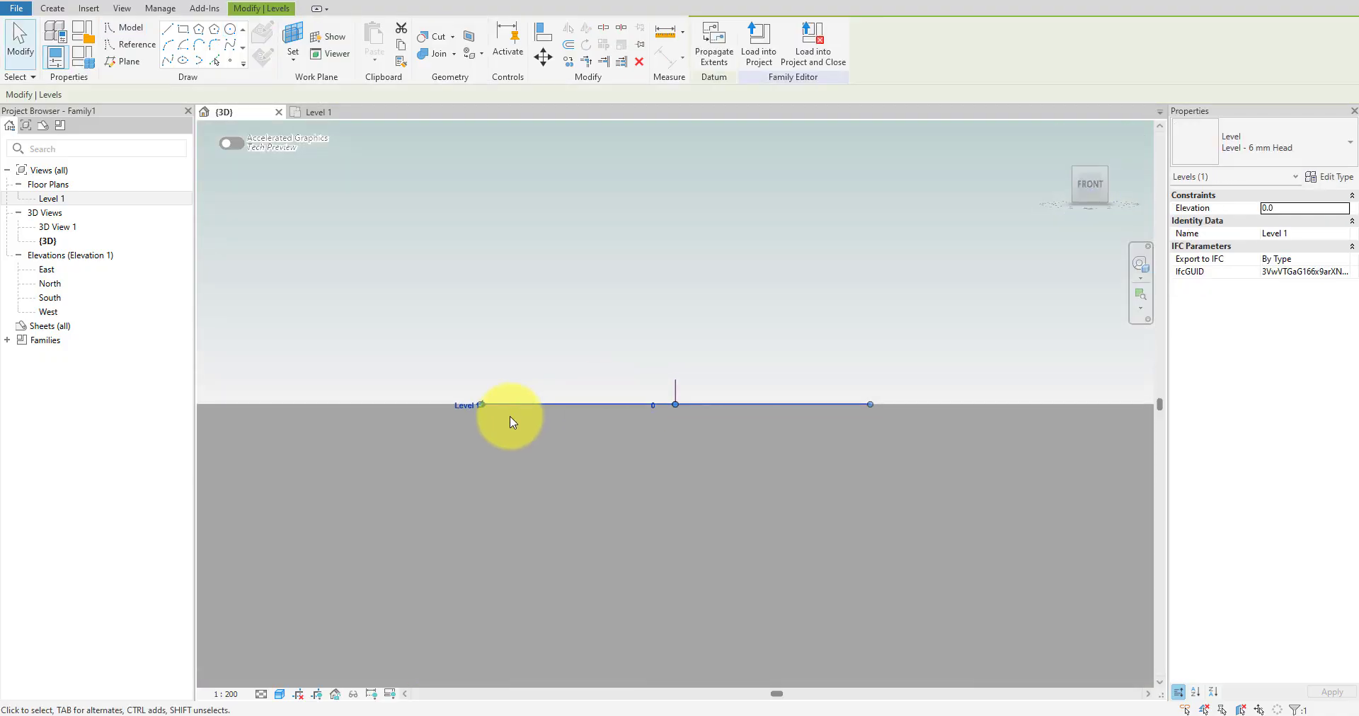
scroll(509, 416, up, 4)
click(573, 64)
click(598, 369)
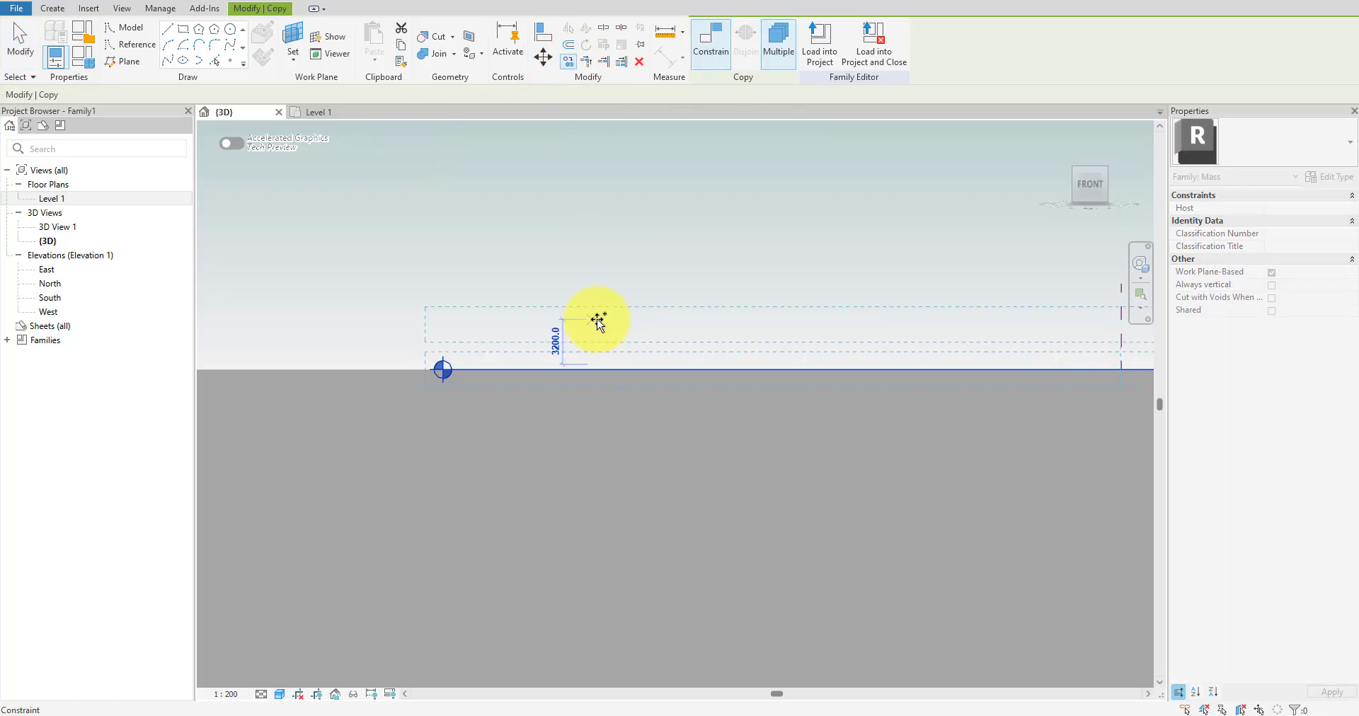
text(7500)
key(Return)
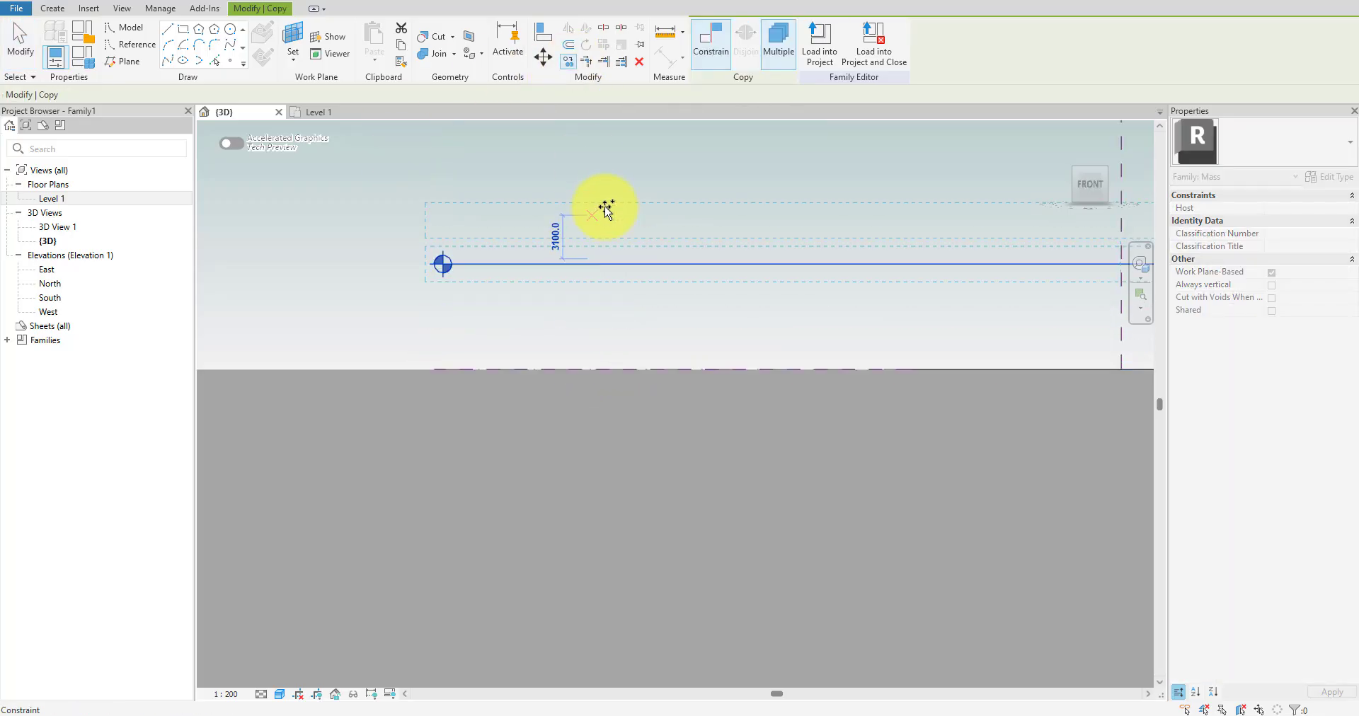
key(Return)
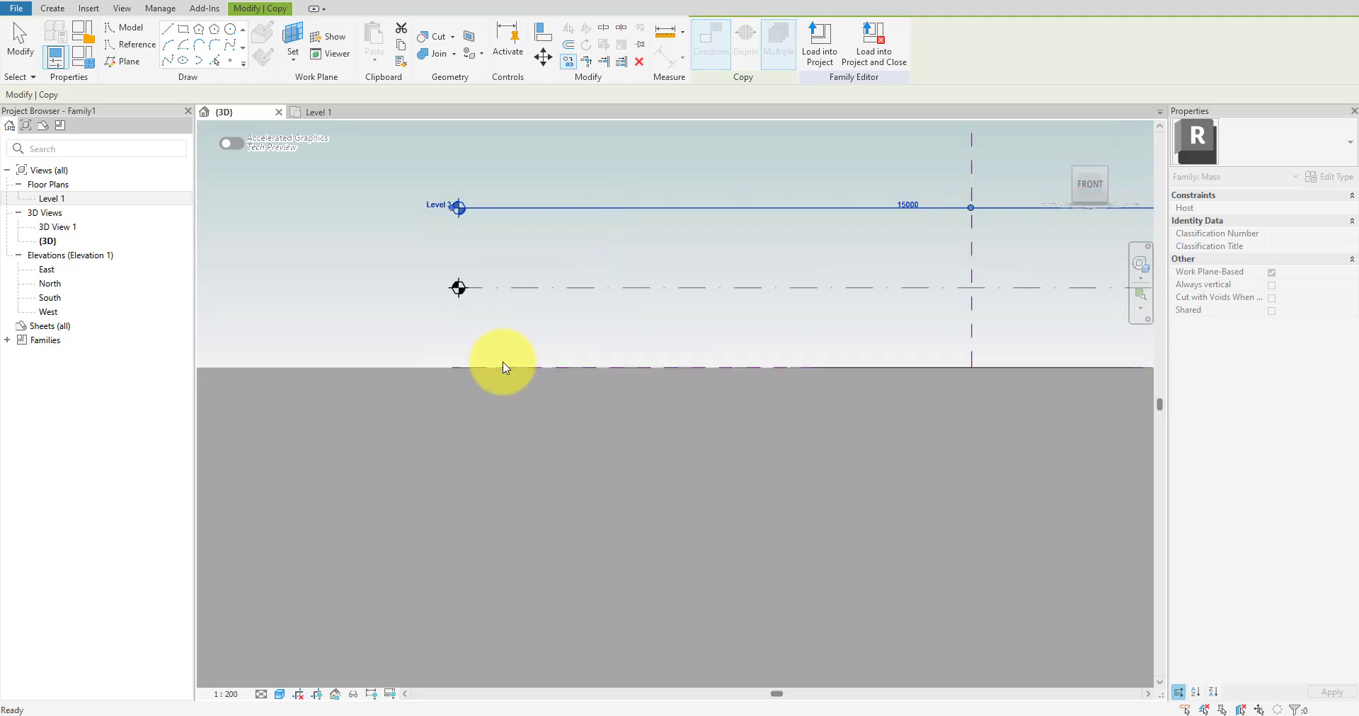
key(Escape)
key(Escape)
scroll(503, 367, down, 2)
middle_drag(673, 346, 564, 368)
shift+middle_drag(337, 312, 510, 474)
drag(364, 242, 330, 410)
click(395, 222)
- On Level 1, draw a reference spline through points across the circle, dipping below the centre plane in its western half and following it eastward
double_click(129, 197)
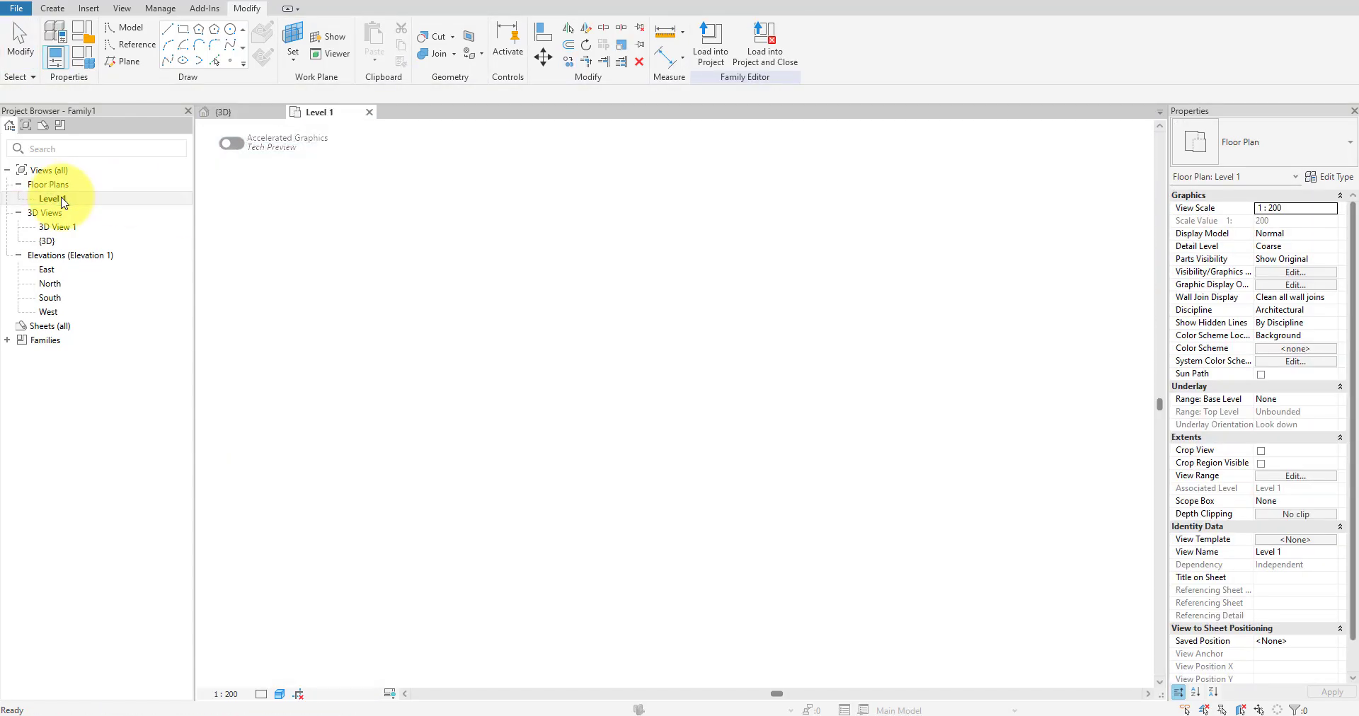
click(132, 65)
click(167, 60)
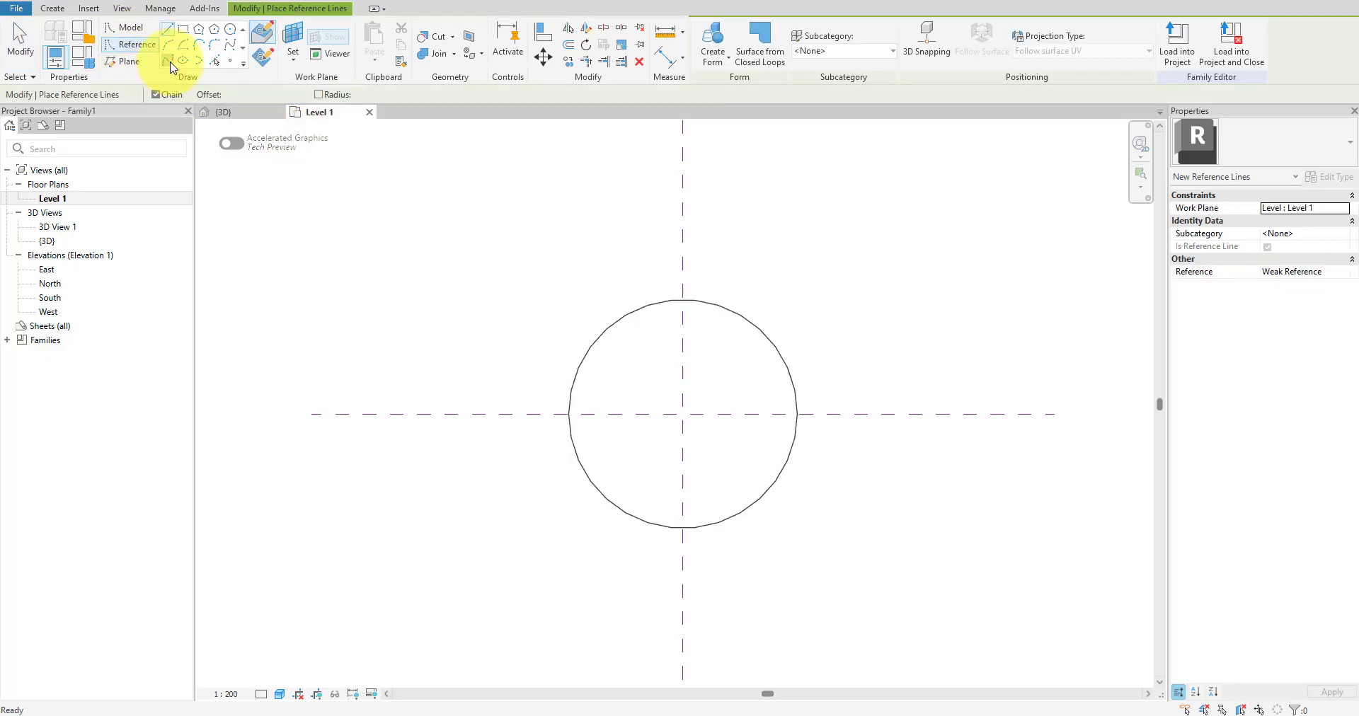
scroll(631, 434, up, 5)
click(375, 353)
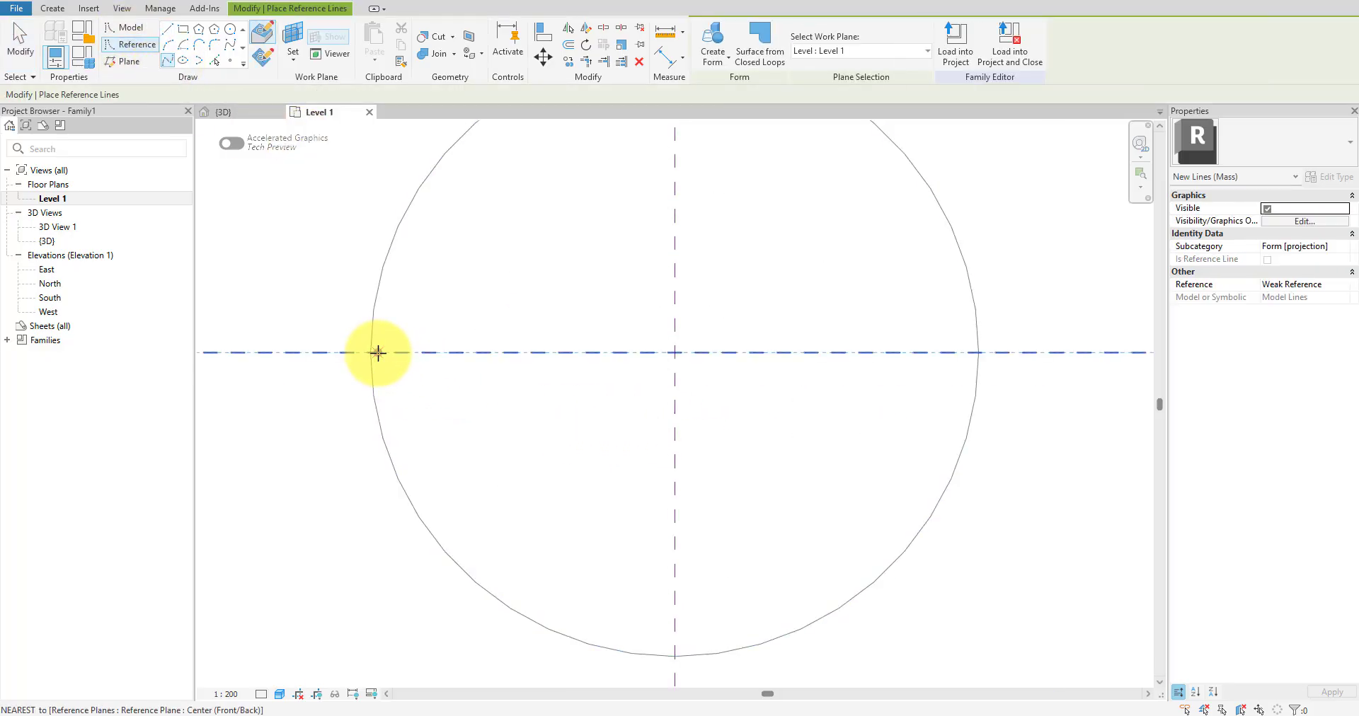
click(451, 388)
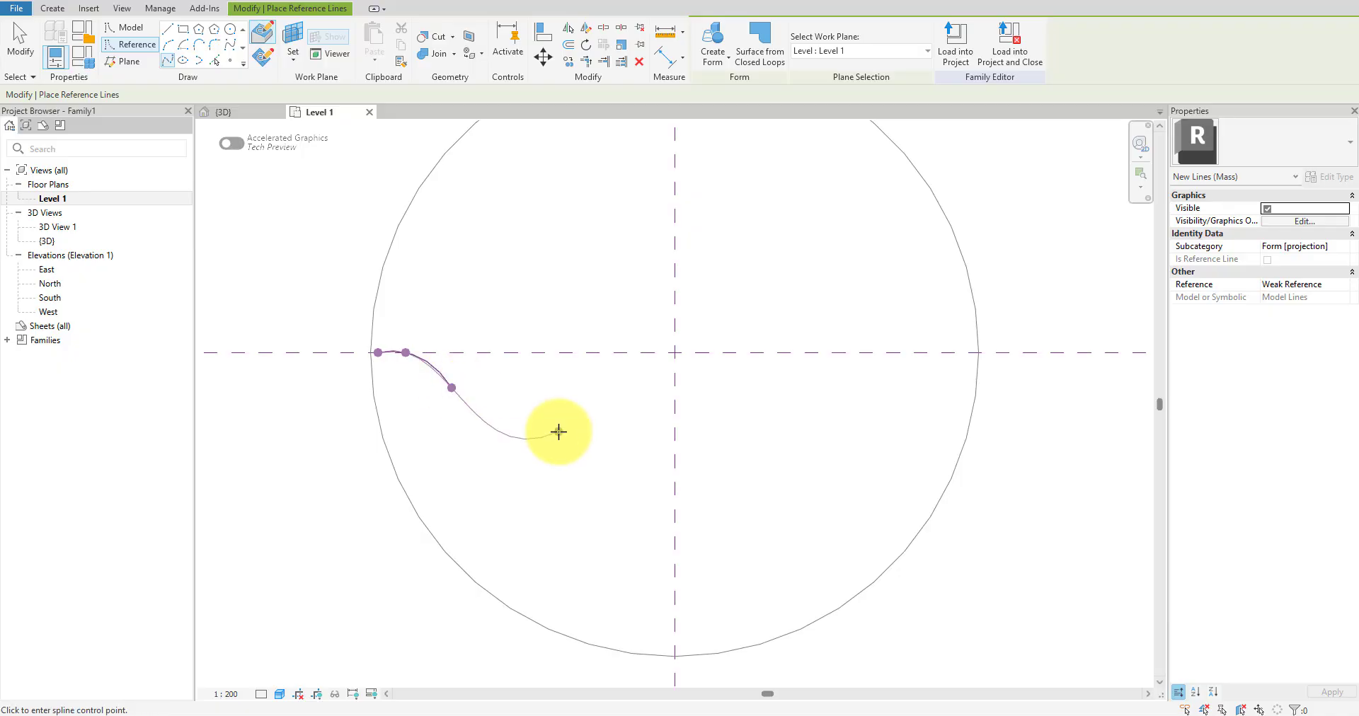
click(538, 441)
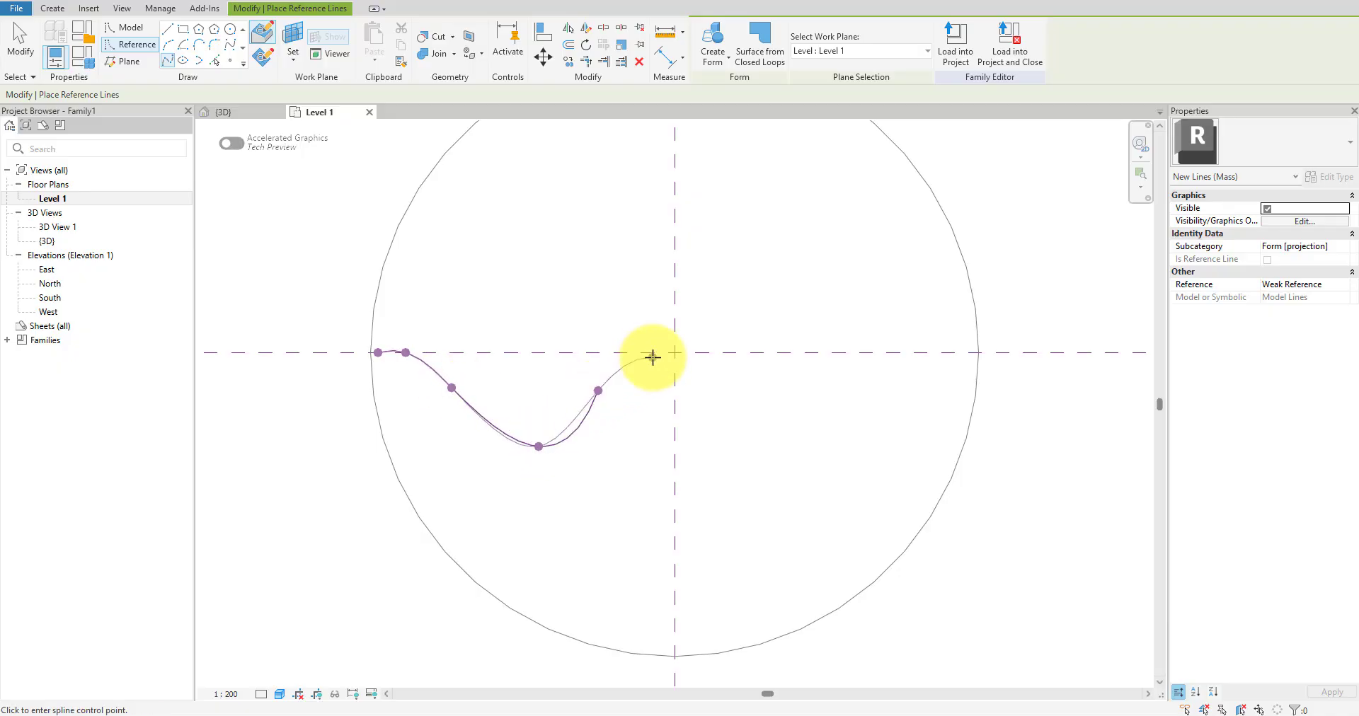
click(794, 352)
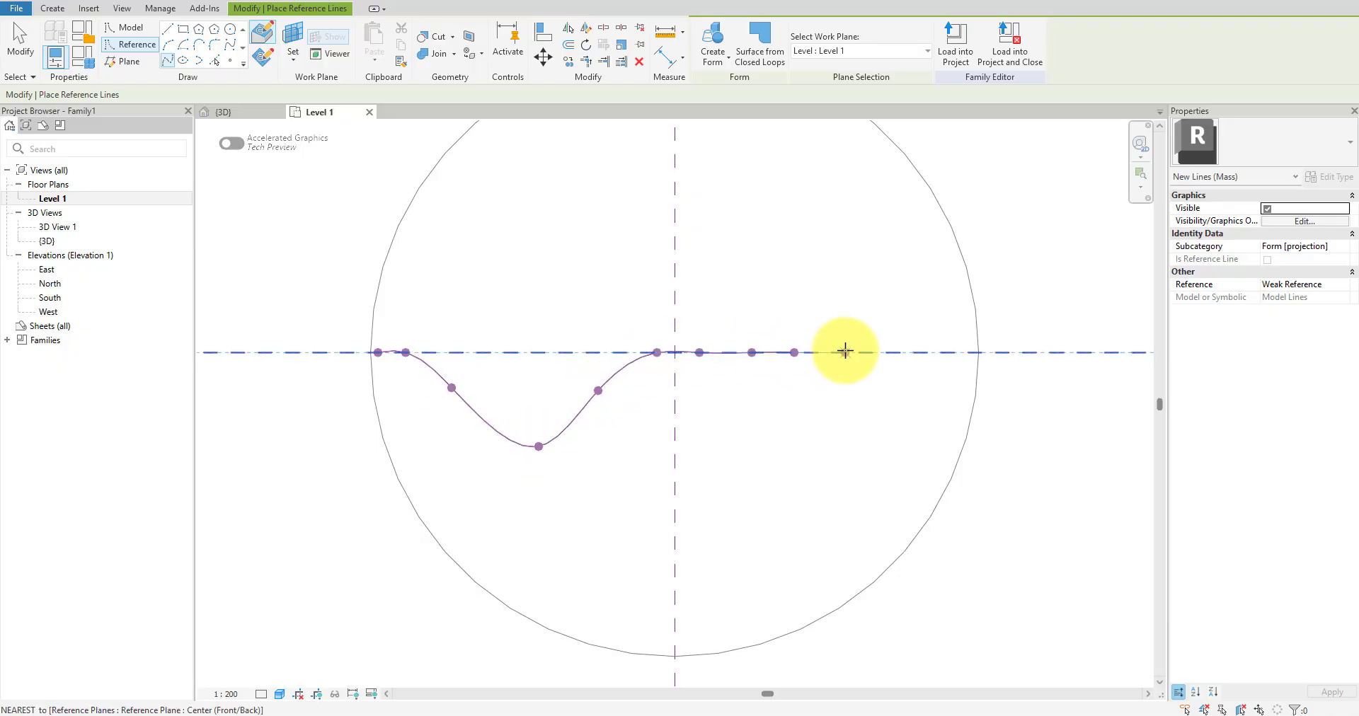
click(893, 352)
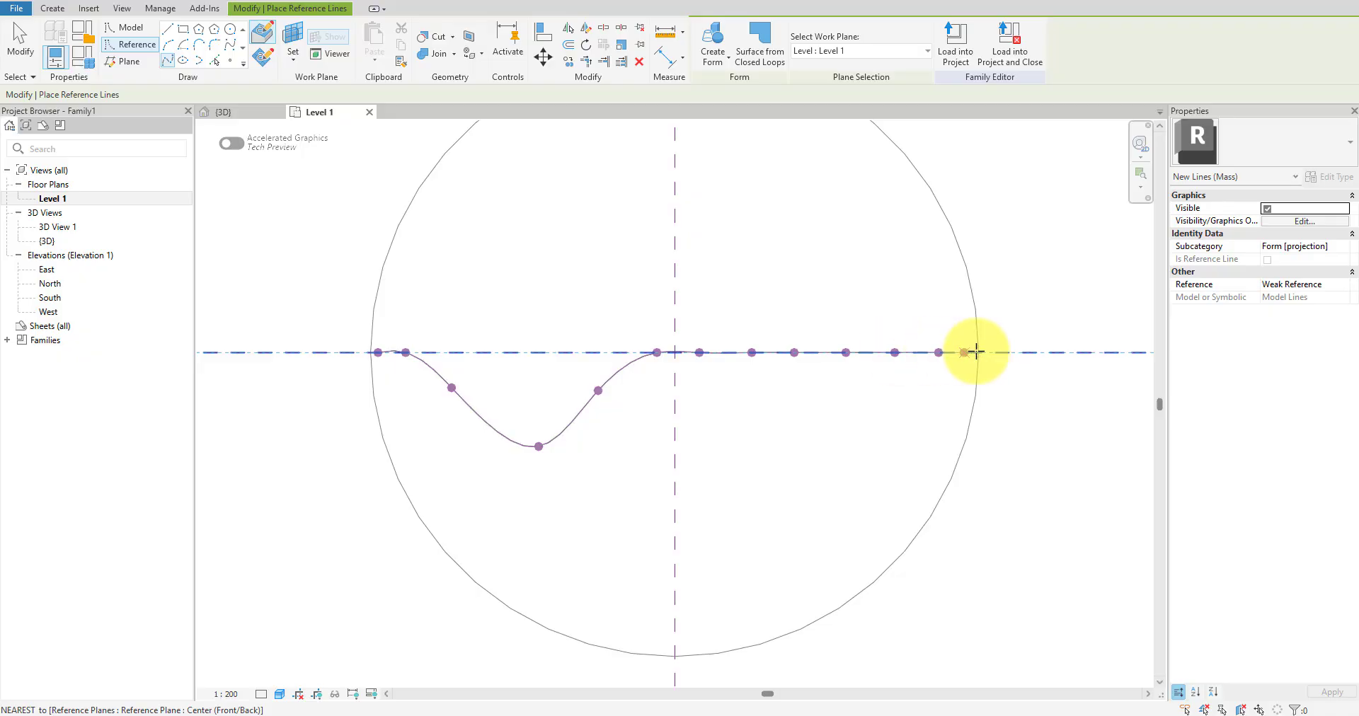
scroll(976, 352, up, 2)
key(Escape)
key(Escape)
scroll(414, 400, up, 1)
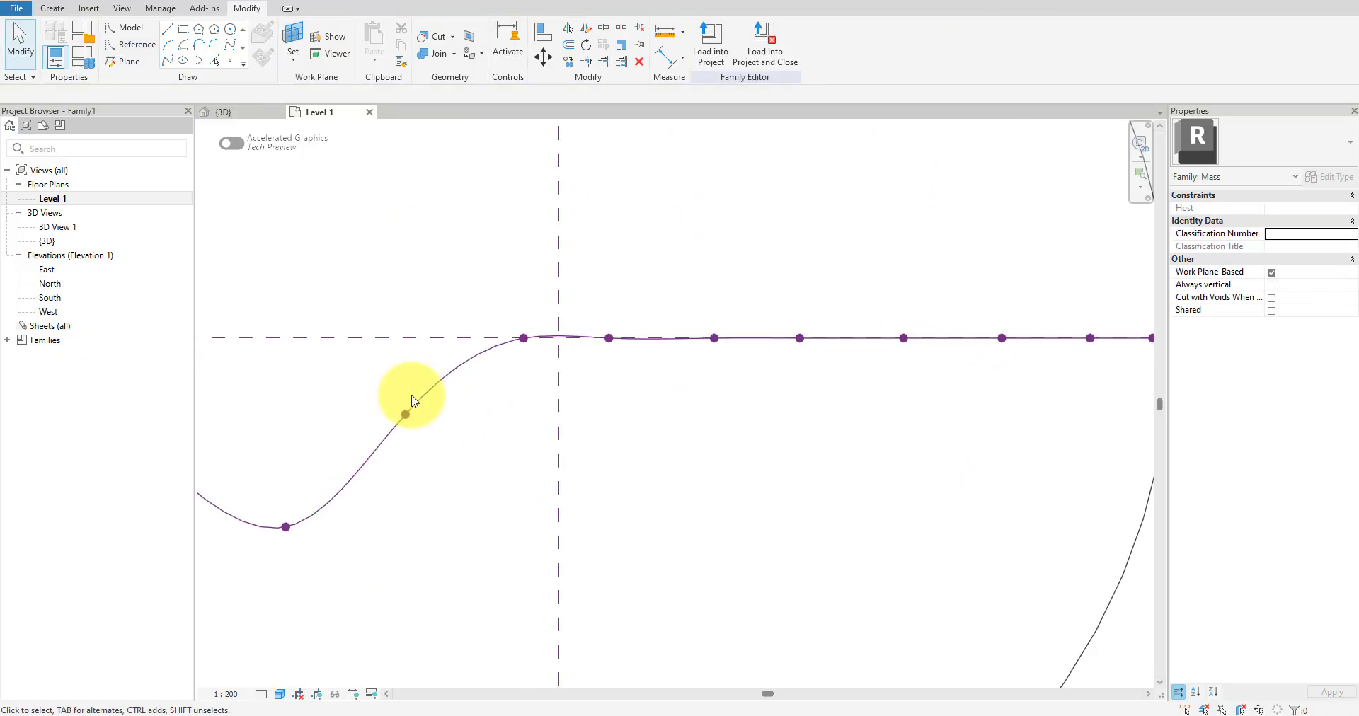
- Move the spline points near the circle's centre to widen the dip and smooth its transition into the straight part
scroll(412, 396, down, 1)
middle_drag(412, 396, 610, 428)
scroll(610, 428, down, 1)
click(606, 442)
drag(627, 443, 680, 444)
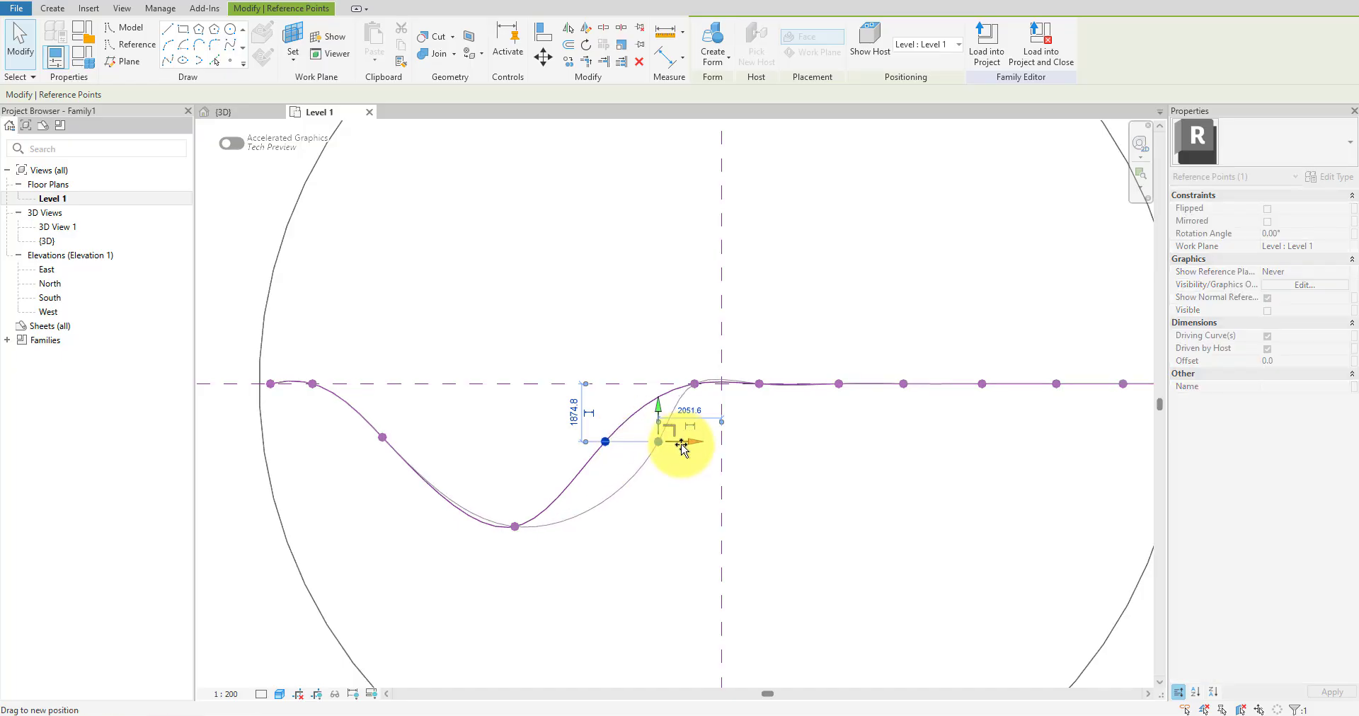
drag(673, 355, 722, 404)
drag(649, 327, 773, 343)
click(780, 422)
click(779, 392)
scroll(784, 392, up, 2)
click(890, 422)
middle_drag(892, 422, 791, 440)
scroll(792, 440, down, 2)
middle_drag(755, 503, 757, 525)
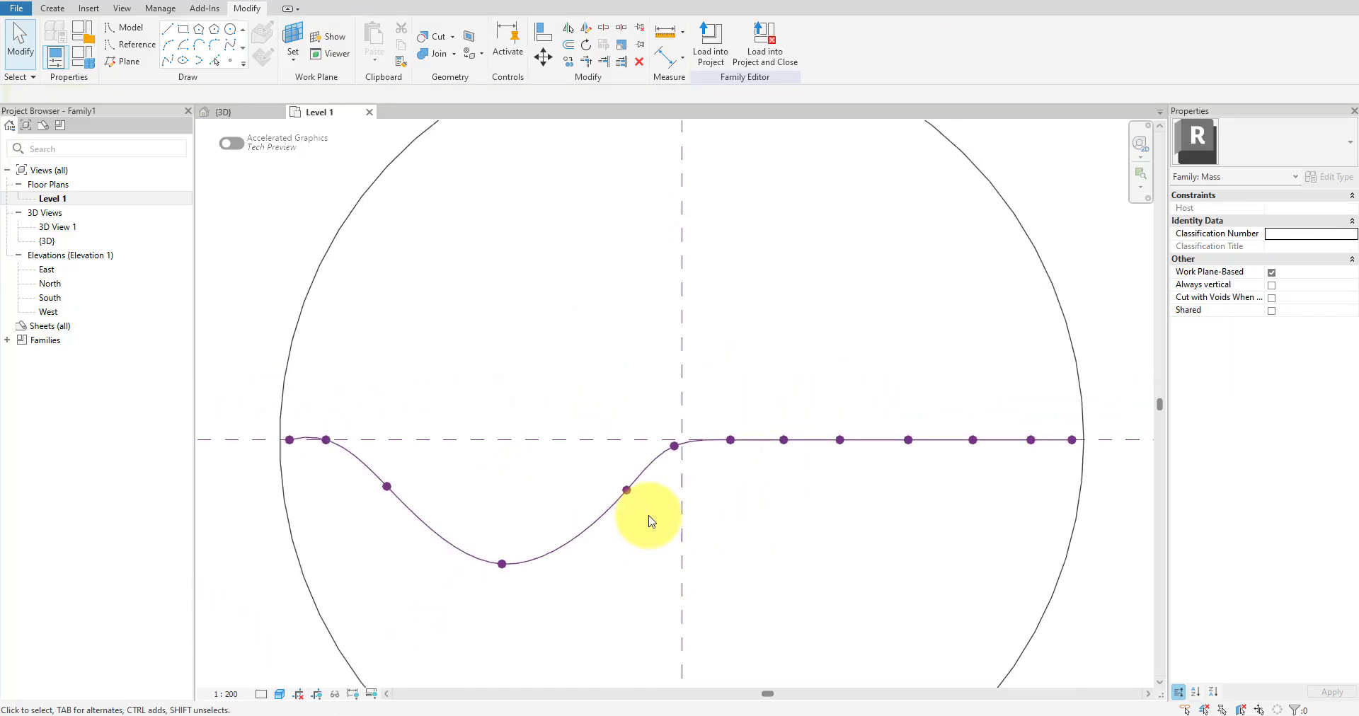
- Shift the second spline point at the western end slightly below the centre plane to smooth the curve's start
scroll(311, 438, up, 2)
click(340, 426)
drag(343, 427, 362, 400)
click(455, 403)
scroll(455, 404, down, 2)
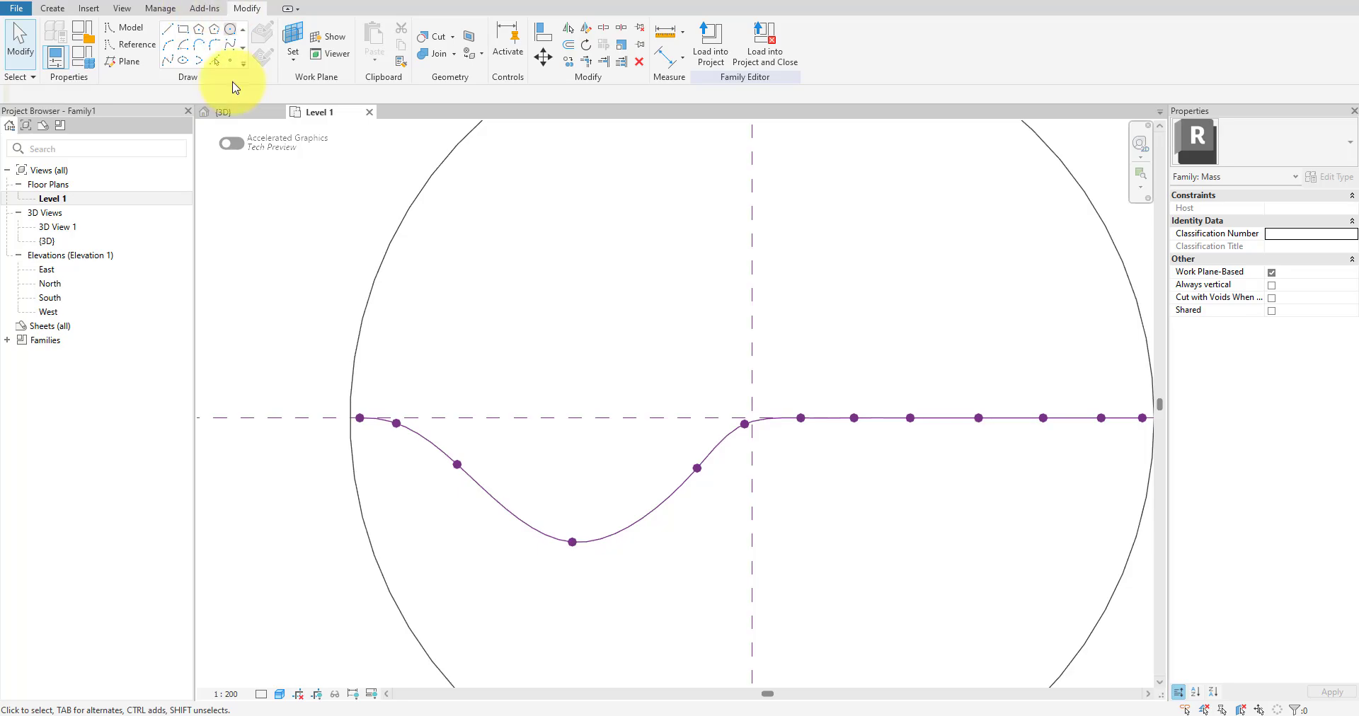
- In the 3D view, copy the Level 1 spline and paste it aligned to Level 3
click(223, 112)
shift+middle_drag(495, 312, 622, 443)
click(618, 493)
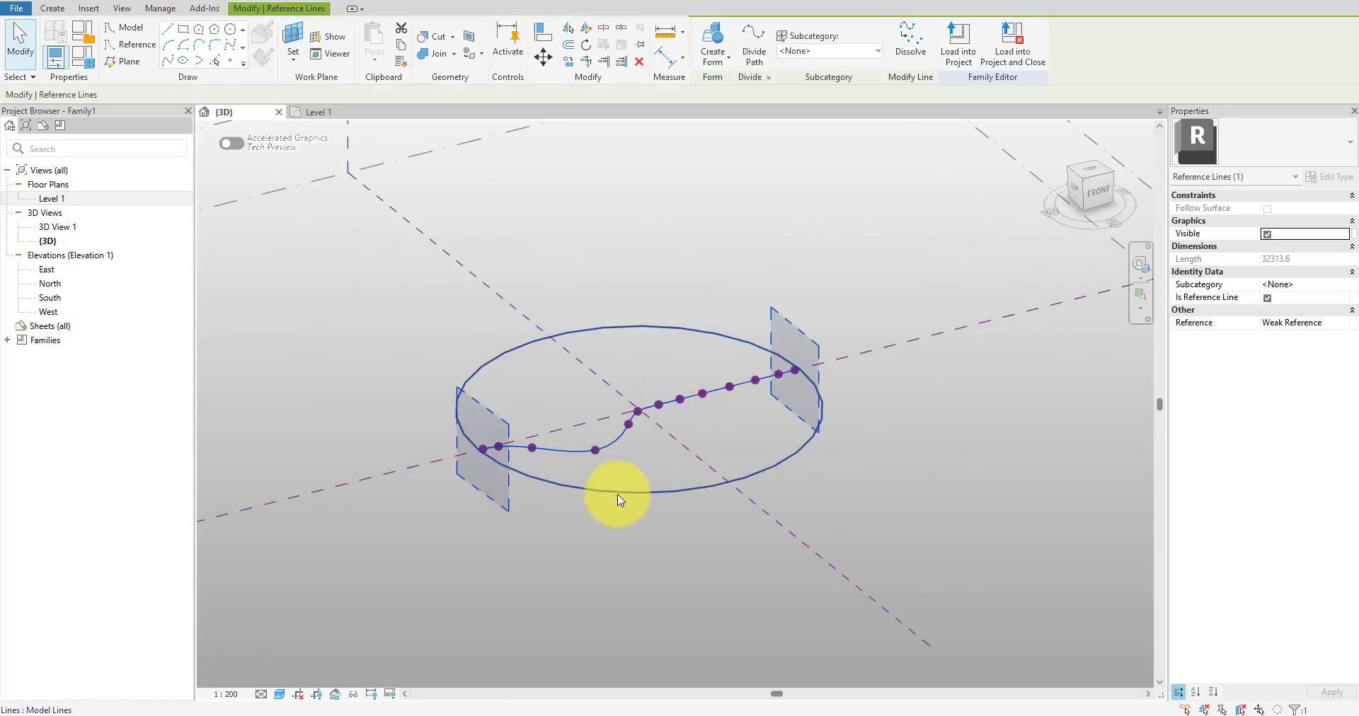
scroll(618, 500, down, 1)
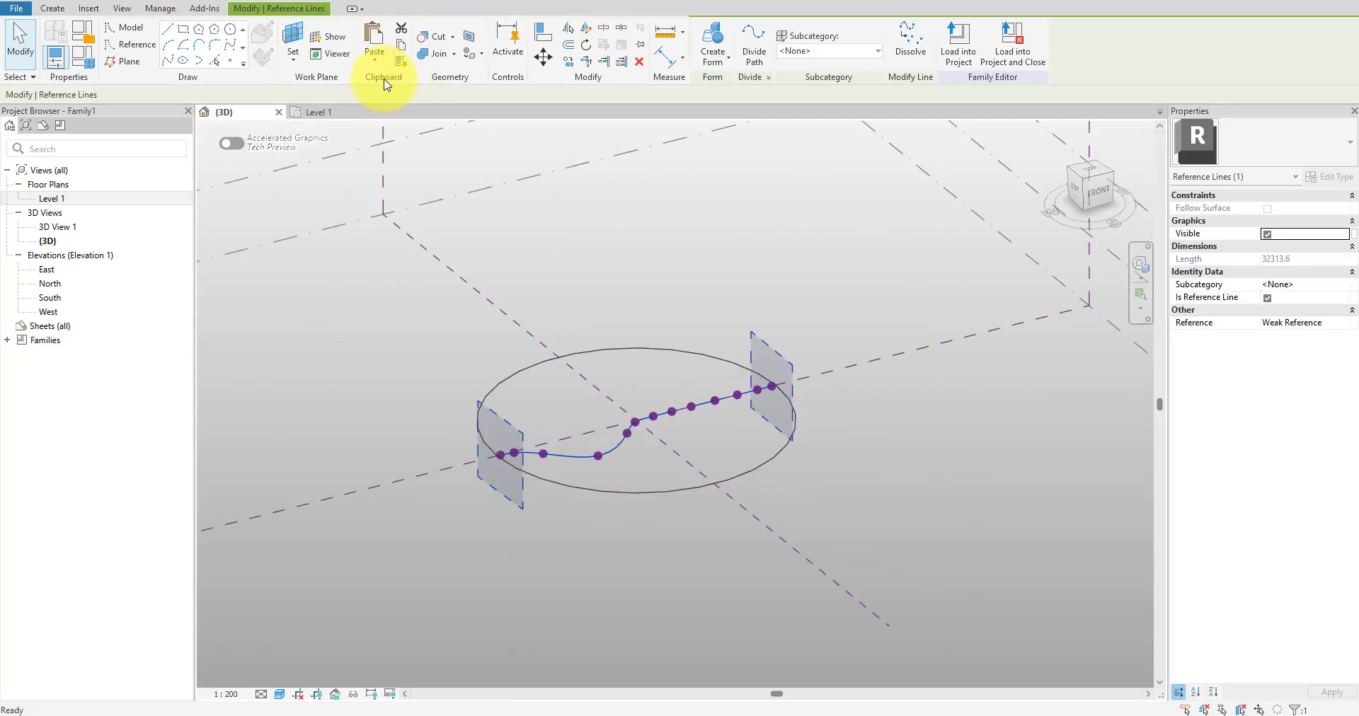
click(374, 56)
click(464, 115)
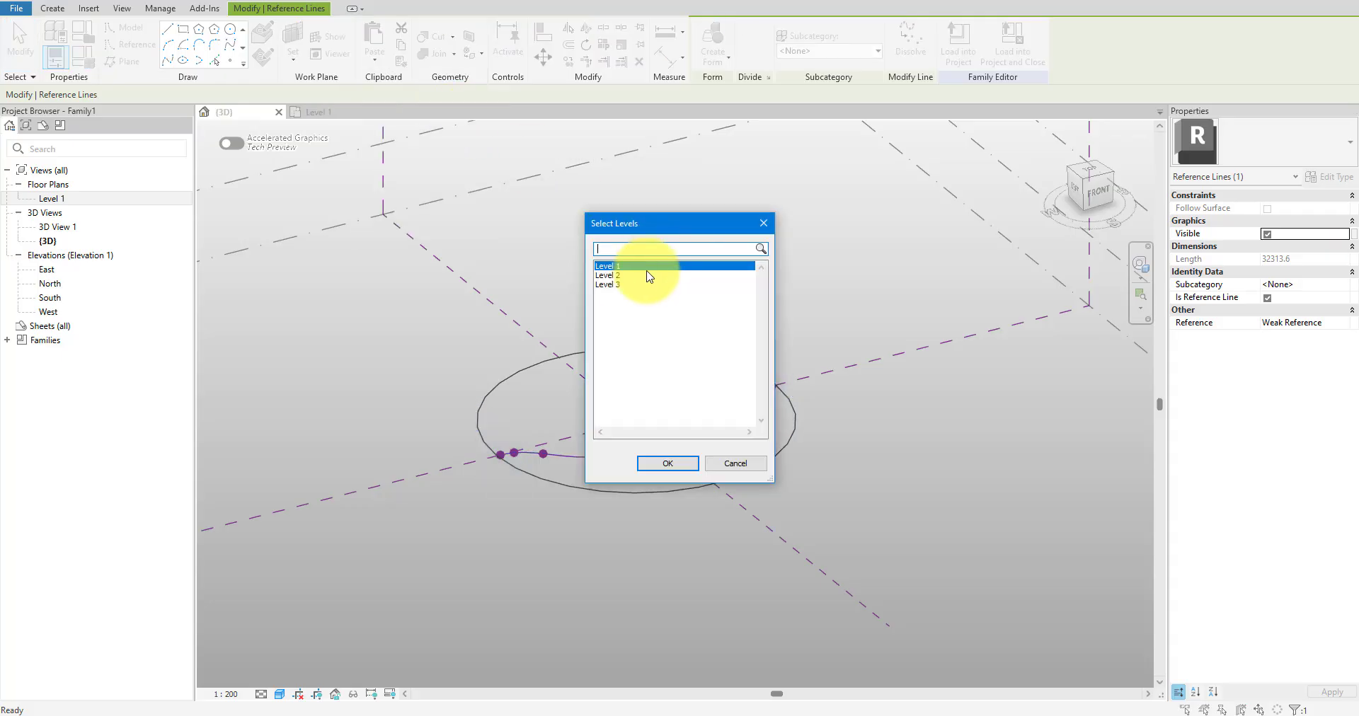
click(677, 464)
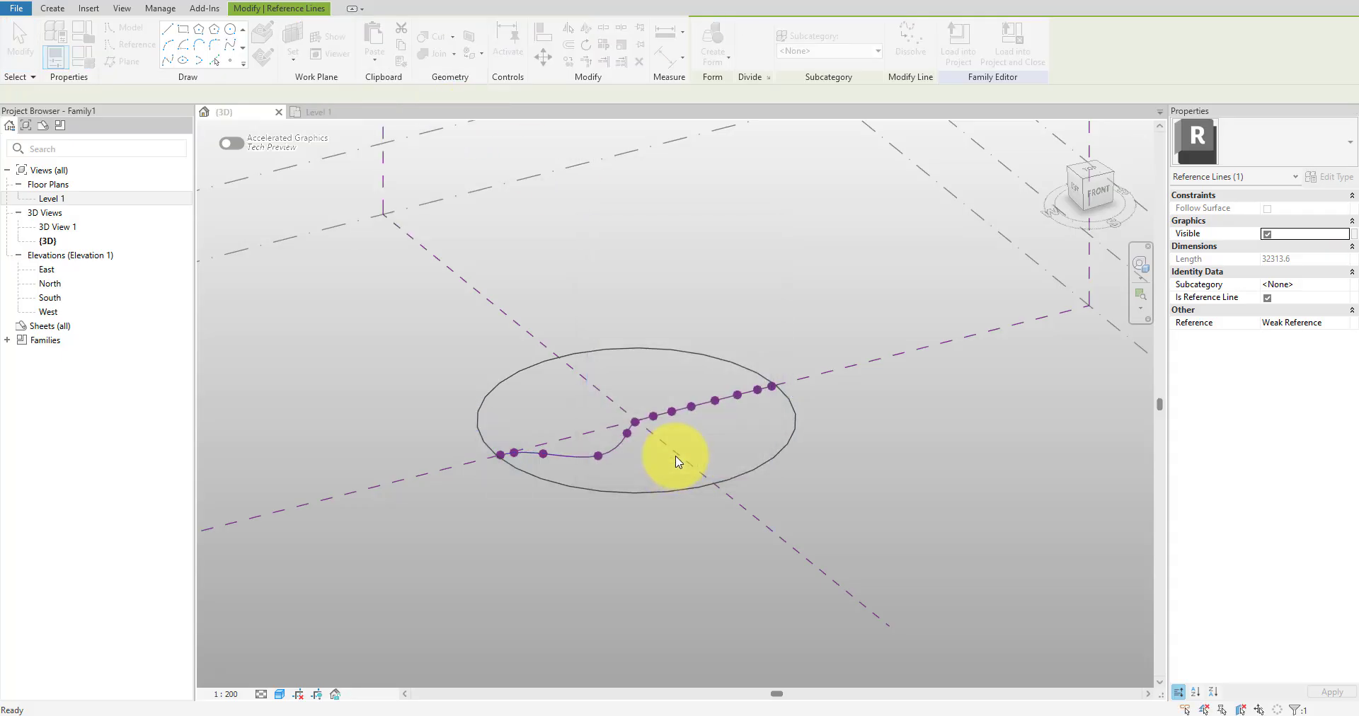
key(Escape)
- Create a form between the Level 3 and Level 1 splines to produce a curved vertical surface
click(587, 319)
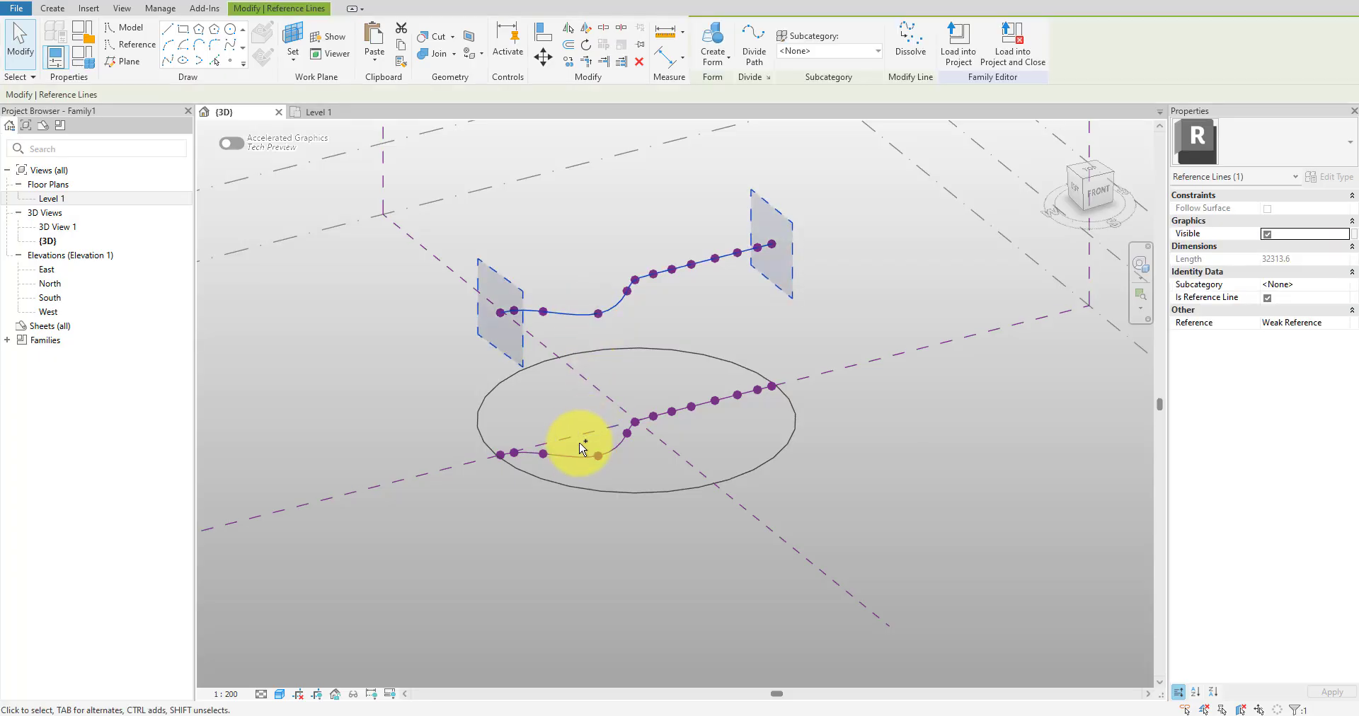
ctrl+click(580, 456)
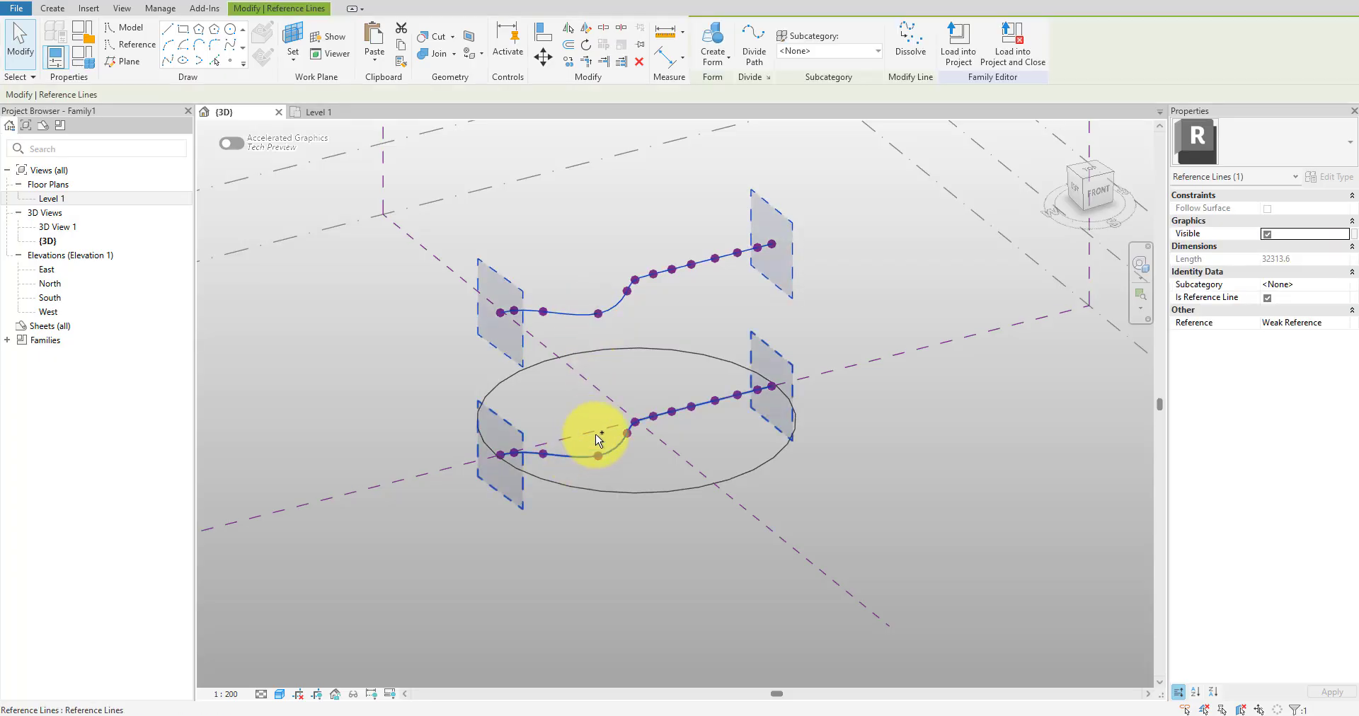
click(715, 44)
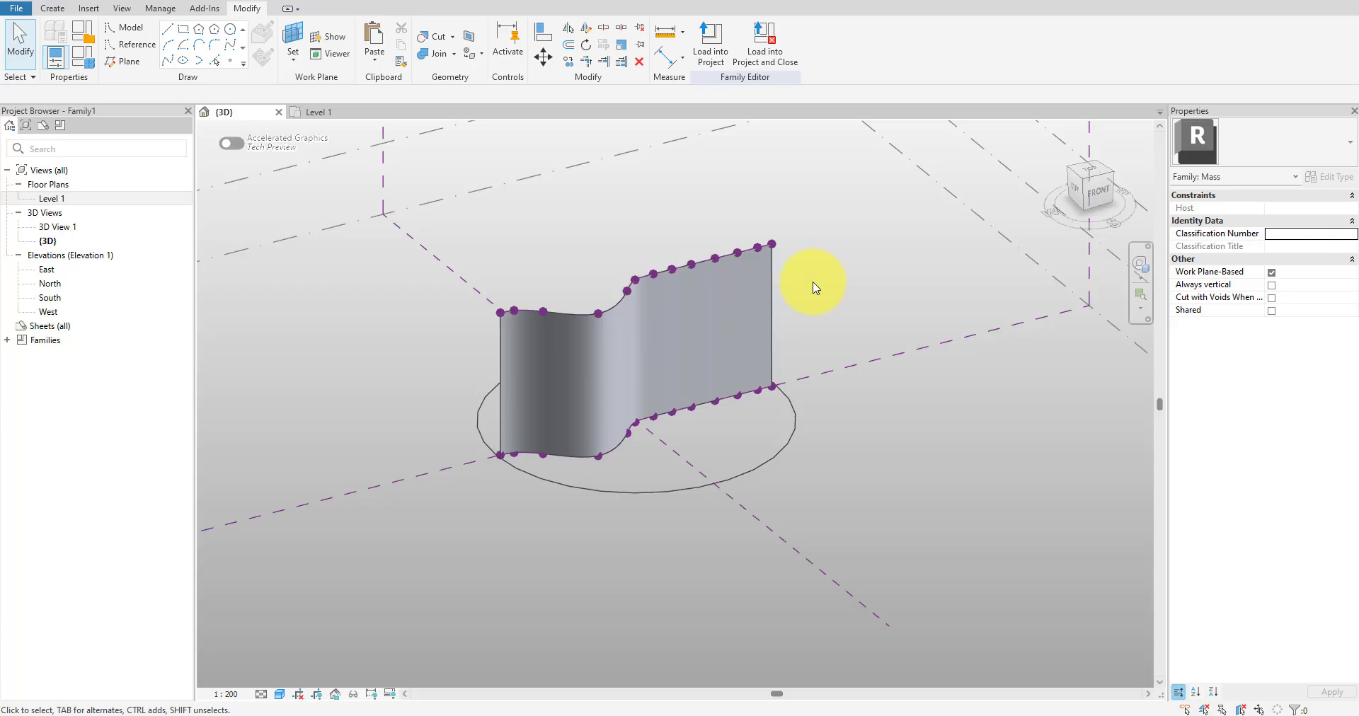
- Paste another copy of the Level 1 spline aligned to Level 2, midway up the curved surface
click(681, 415)
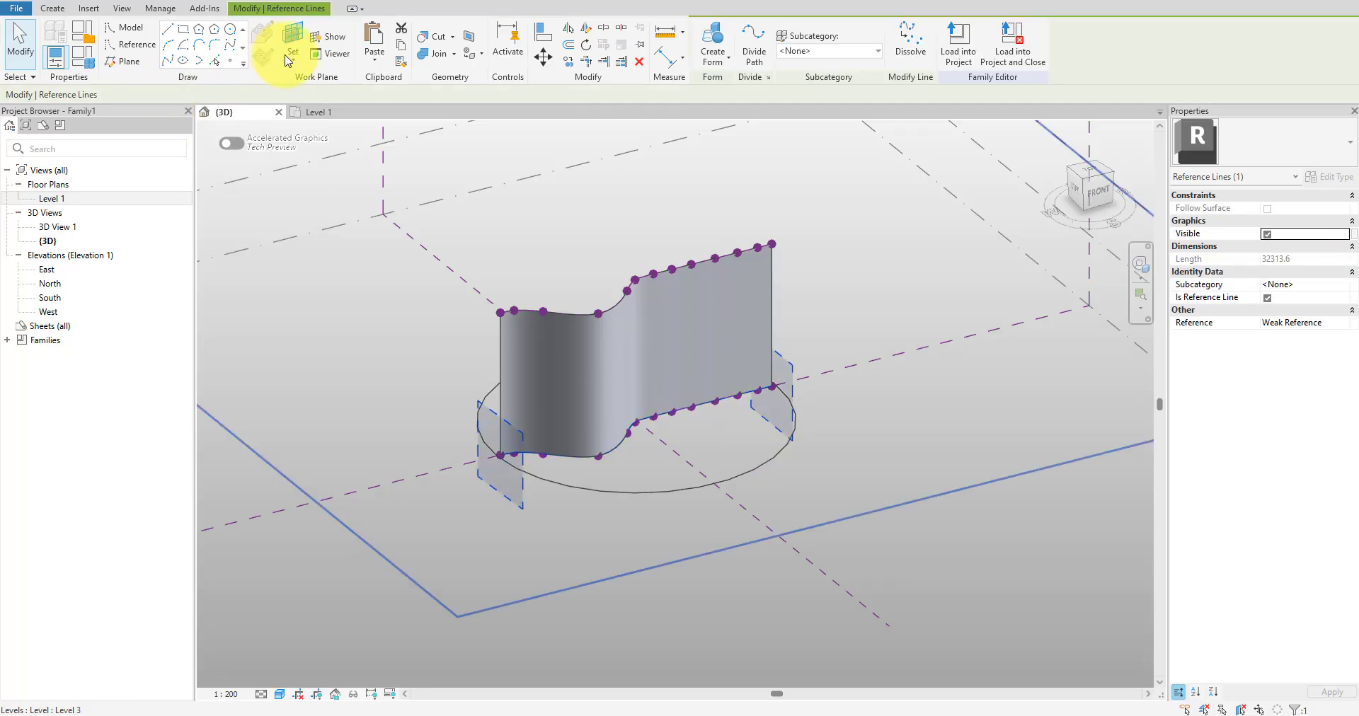
click(376, 63)
click(449, 113)
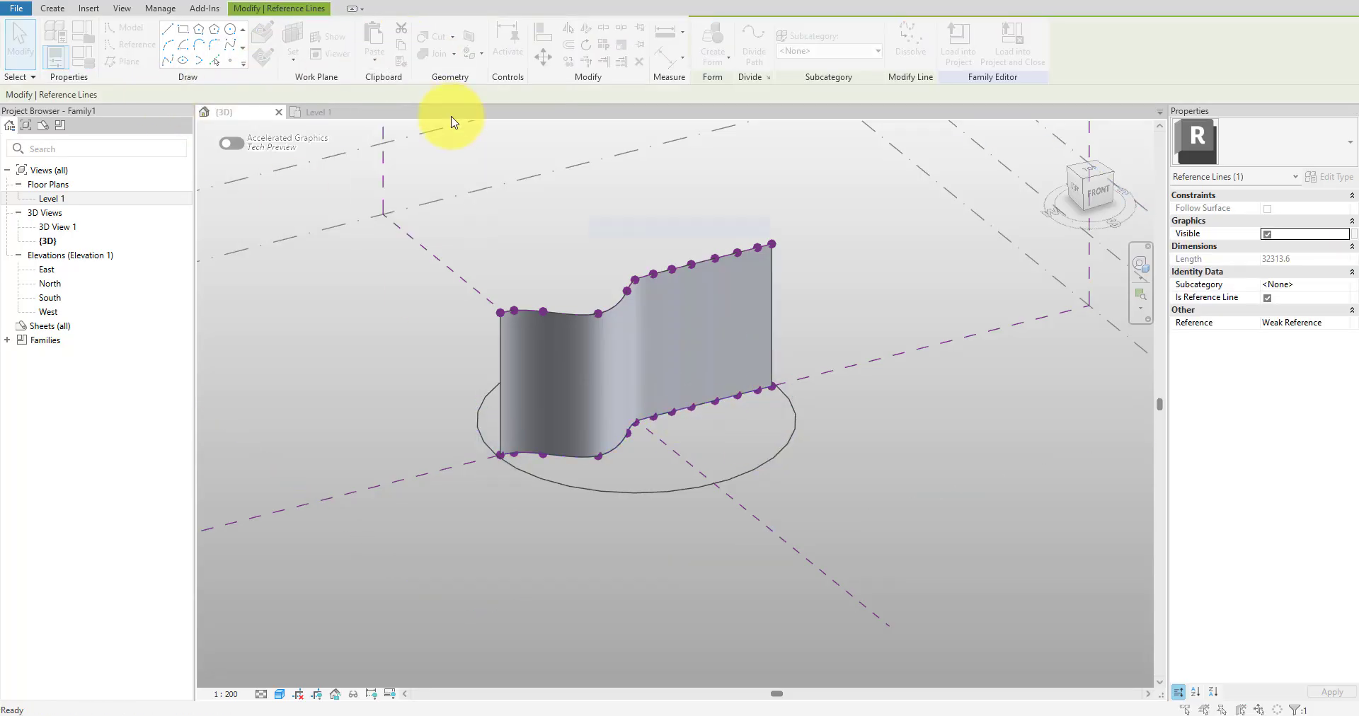
click(610, 276)
click(671, 465)
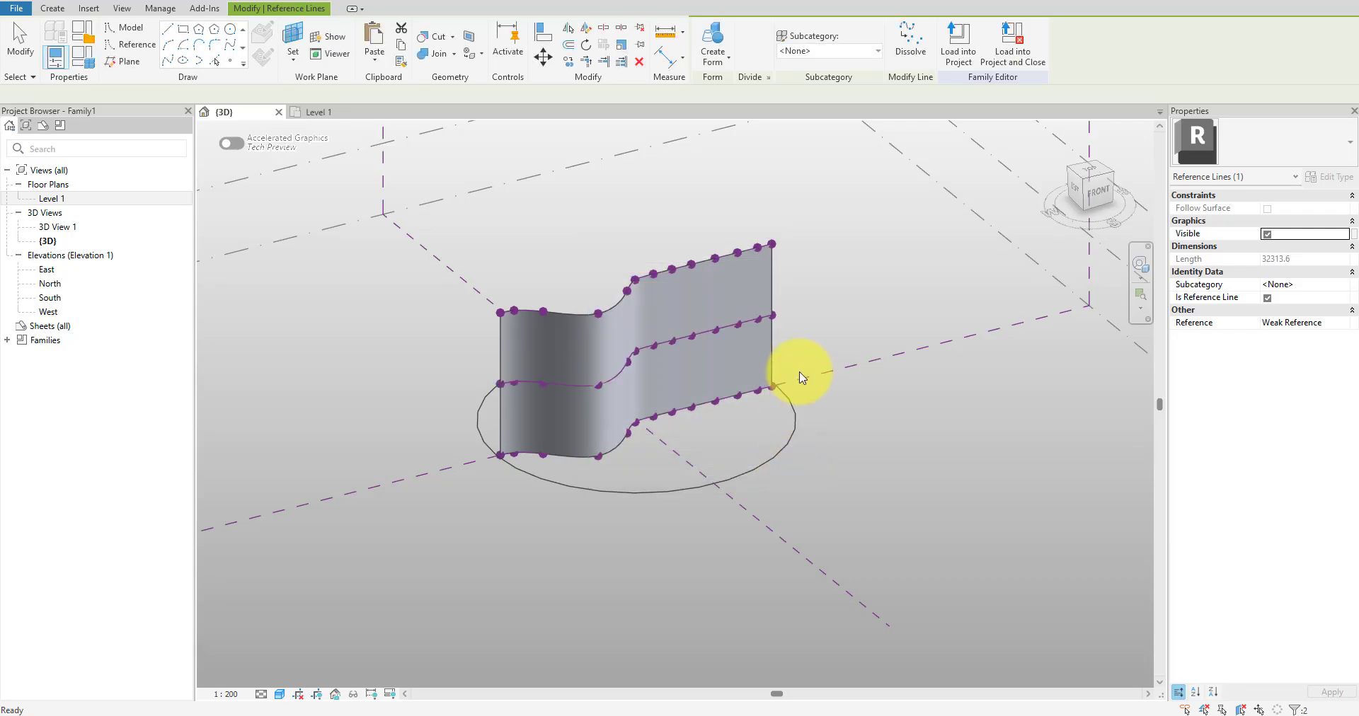
- From the top view, move the Level 2 spline about 1500 straight south, clear of the other splines
shift+middle_drag(796, 375, 748, 453)
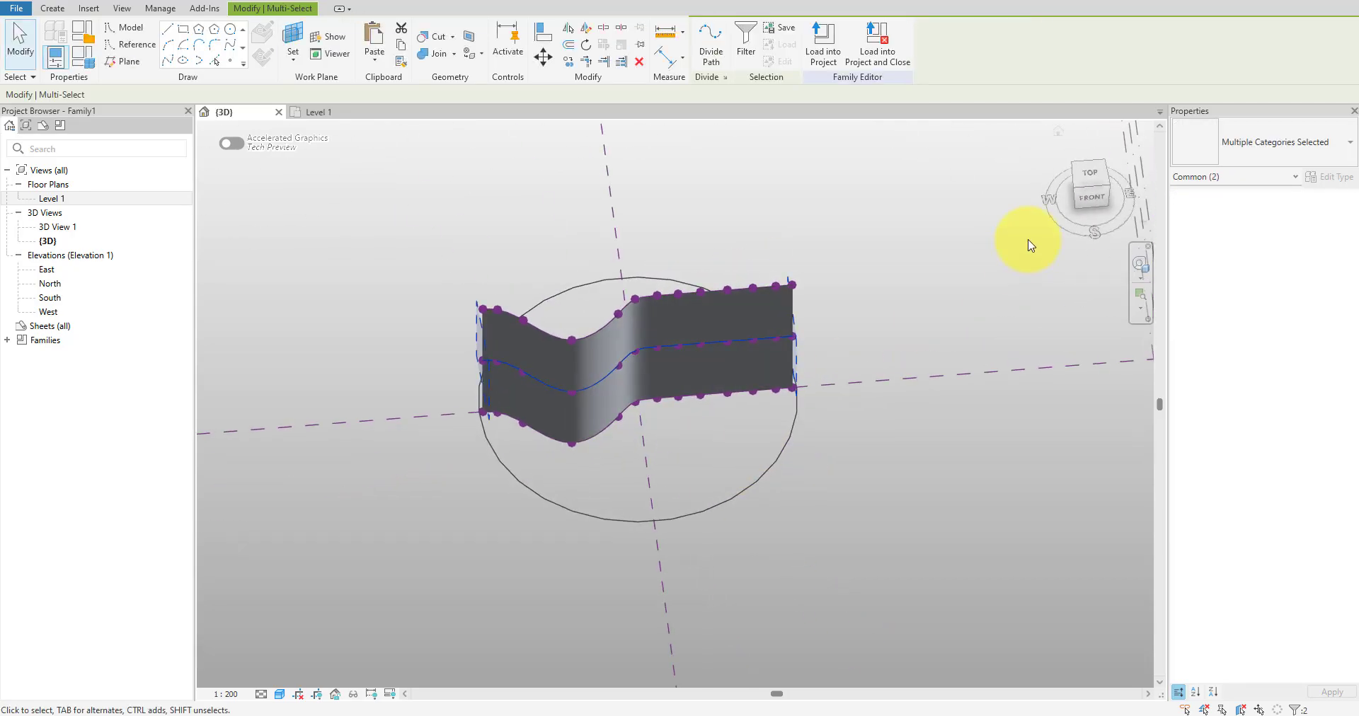
click(1086, 173)
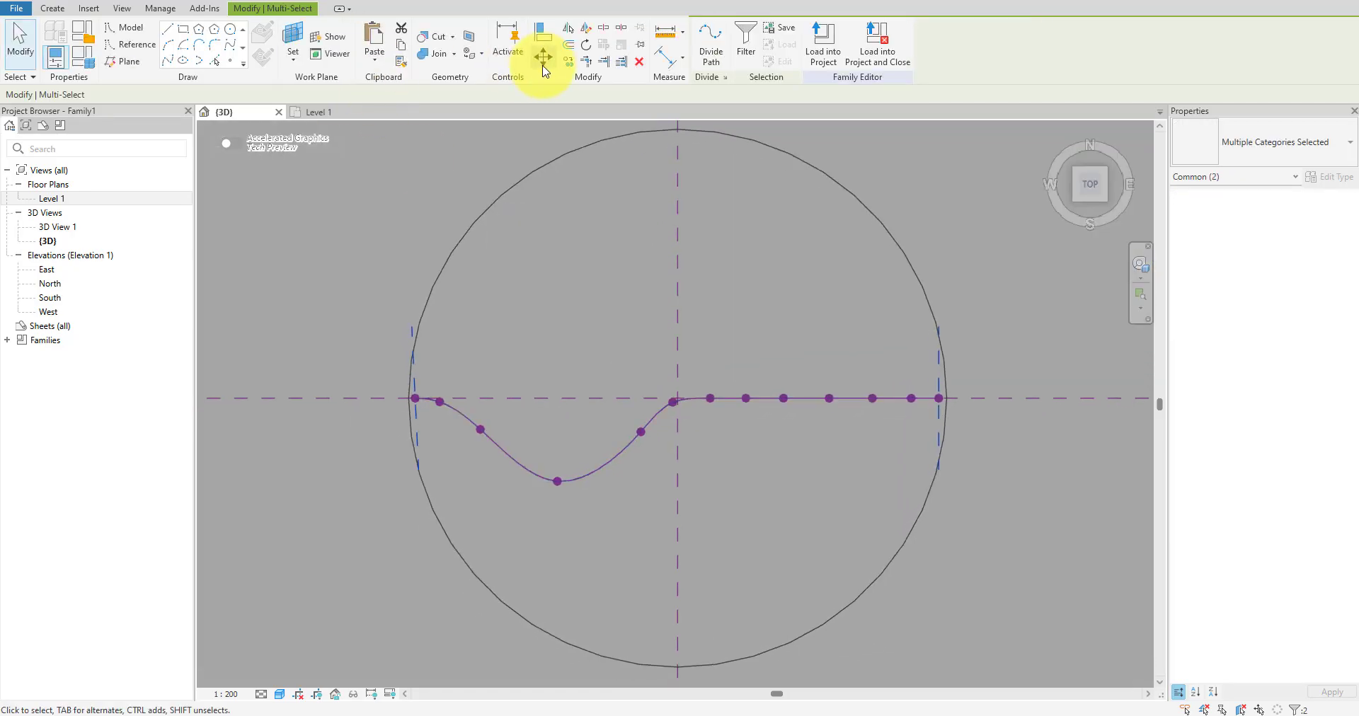
click(543, 57)
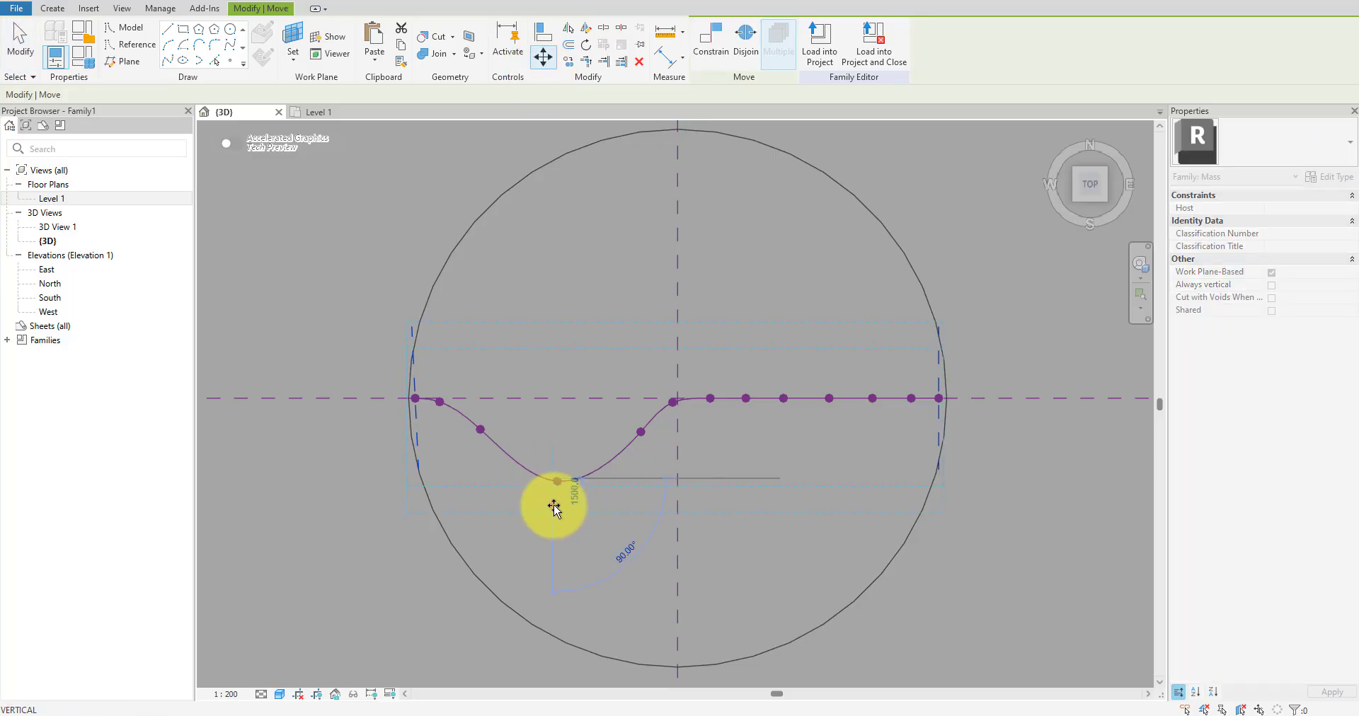
click(554, 505)
click(617, 547)
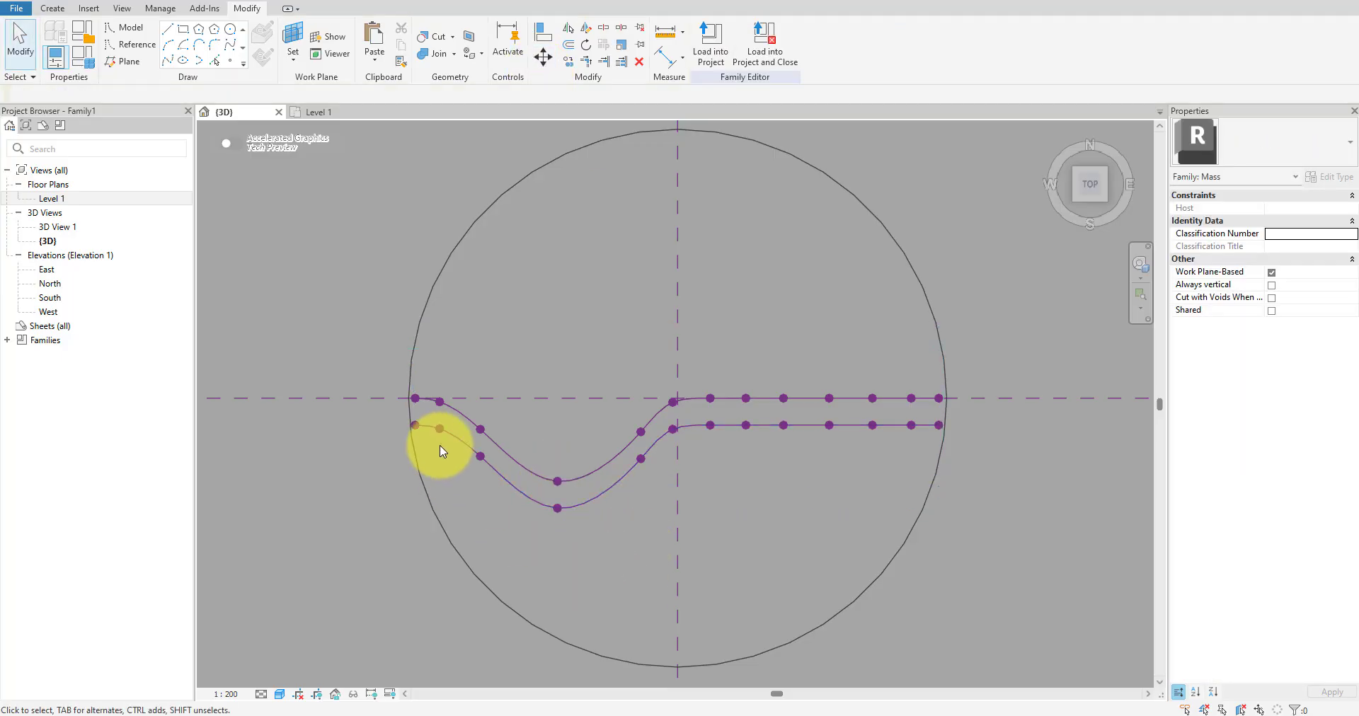
- In the Level 1 plan, move the Level 2 spline's eight points from the centre eastward south, level with its dip's lowest point
shift+middle_drag(440, 445, 658, 228)
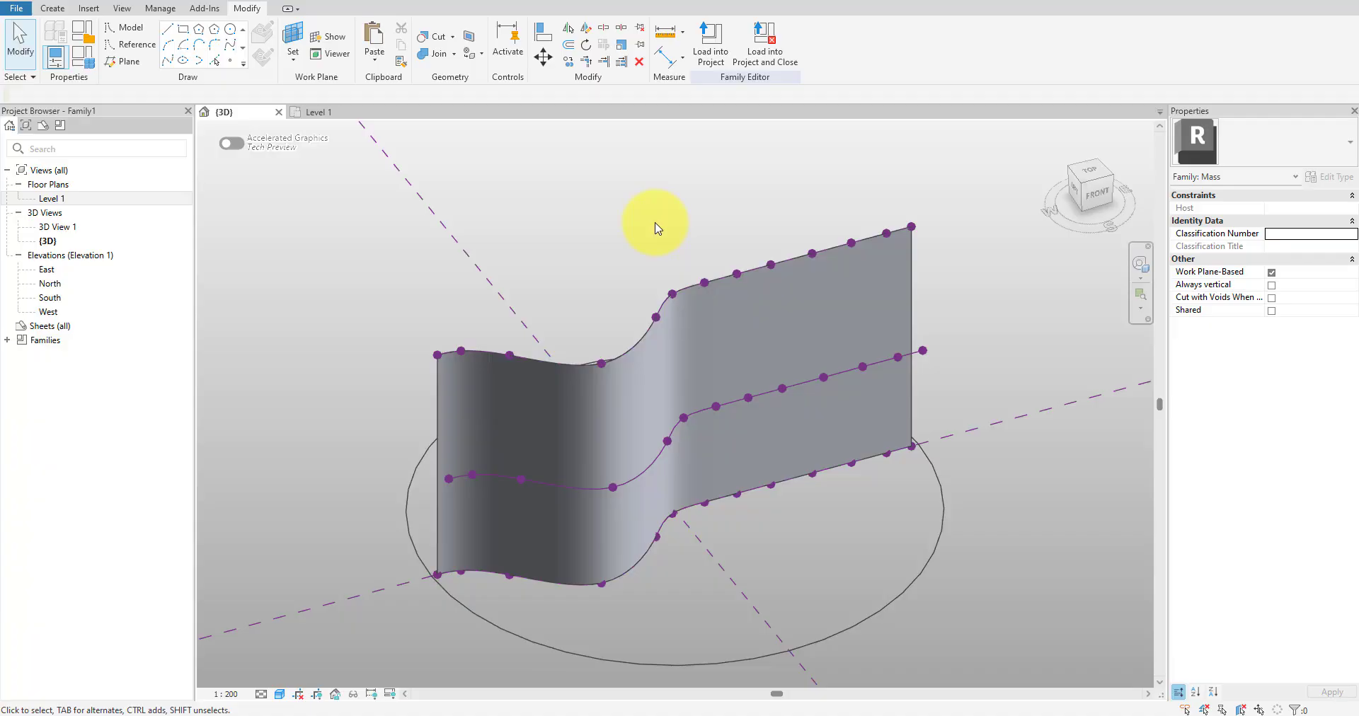
double_click(49, 198)
scroll(782, 486, down, 3)
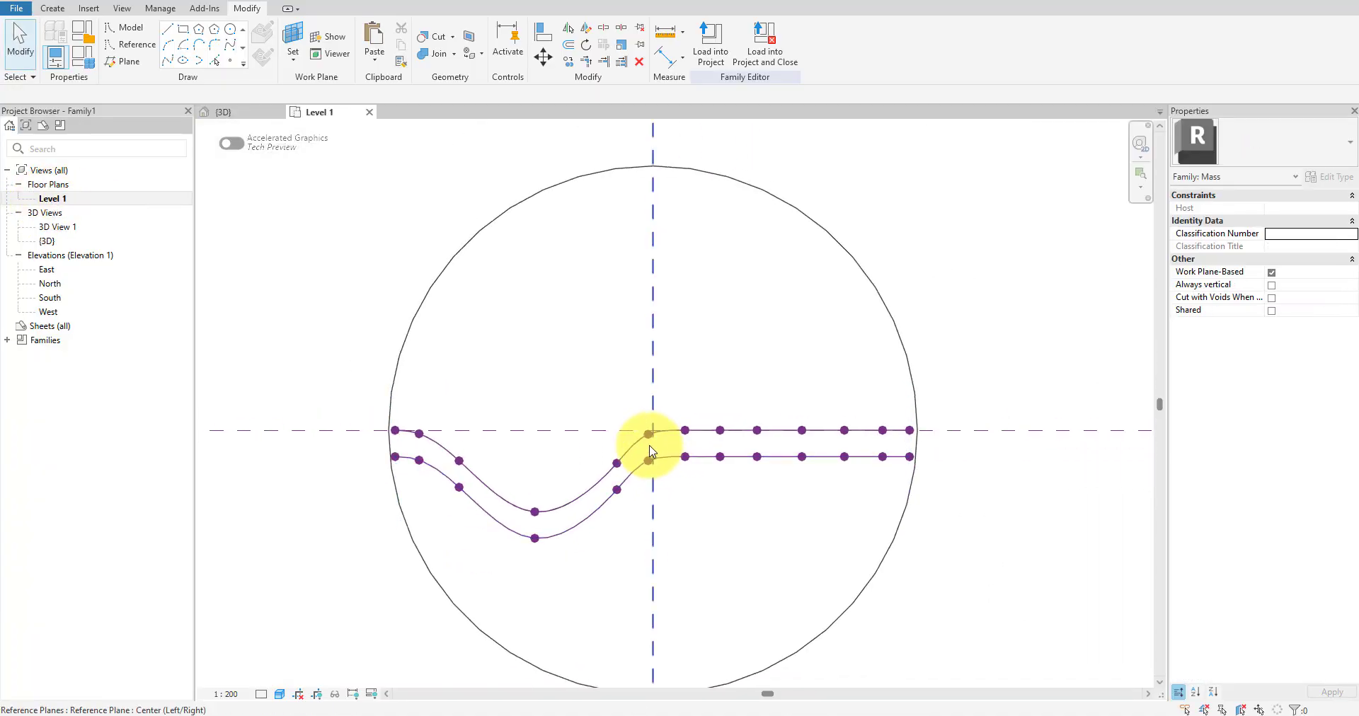
drag(640, 444, 914, 485)
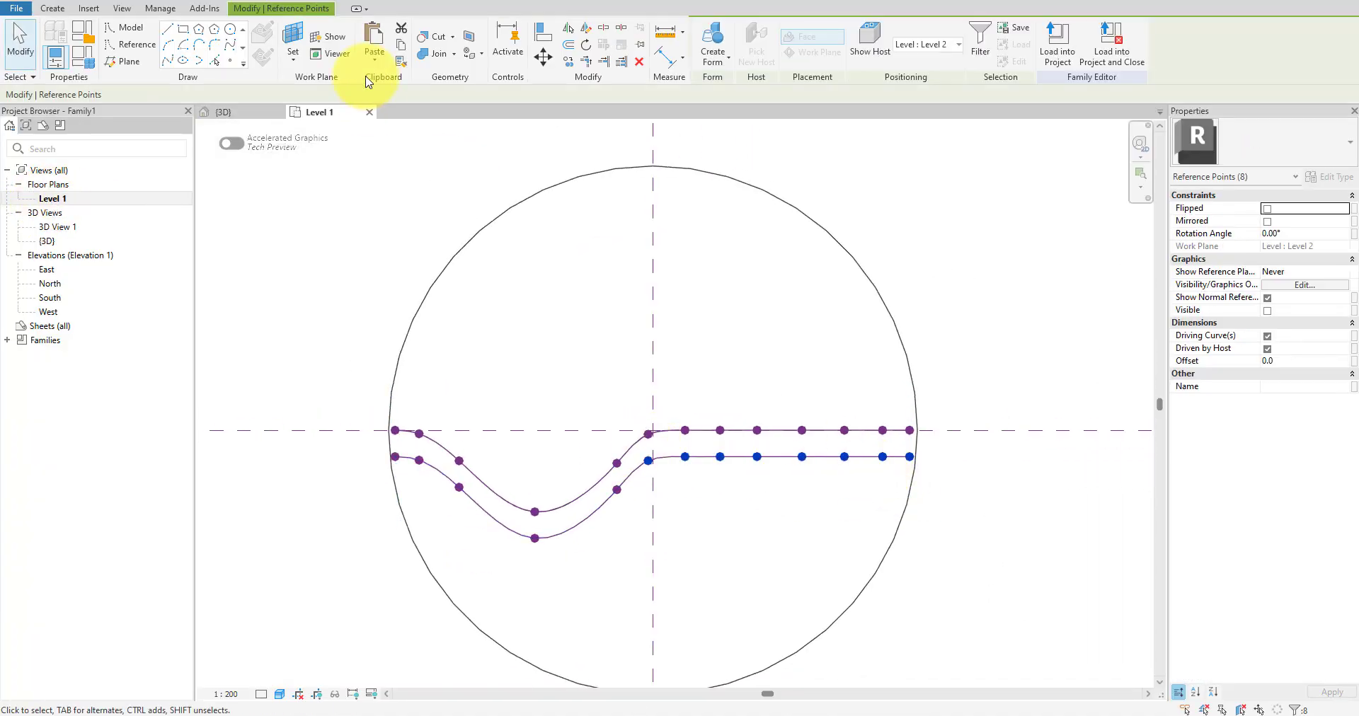
key(m)
key(v)
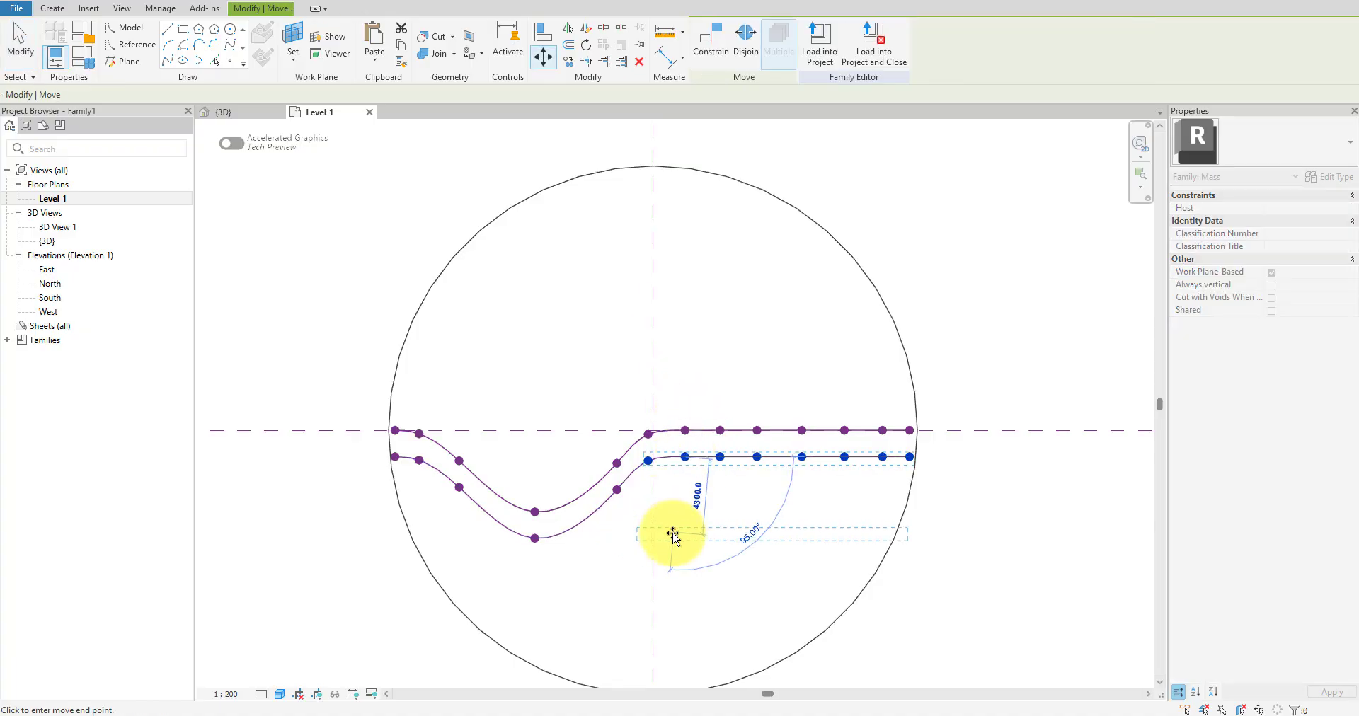
click(677, 541)
- Move the two western end points of the Level 2 spline south in line with its eastern points
drag(352, 449, 419, 478)
click(544, 62)
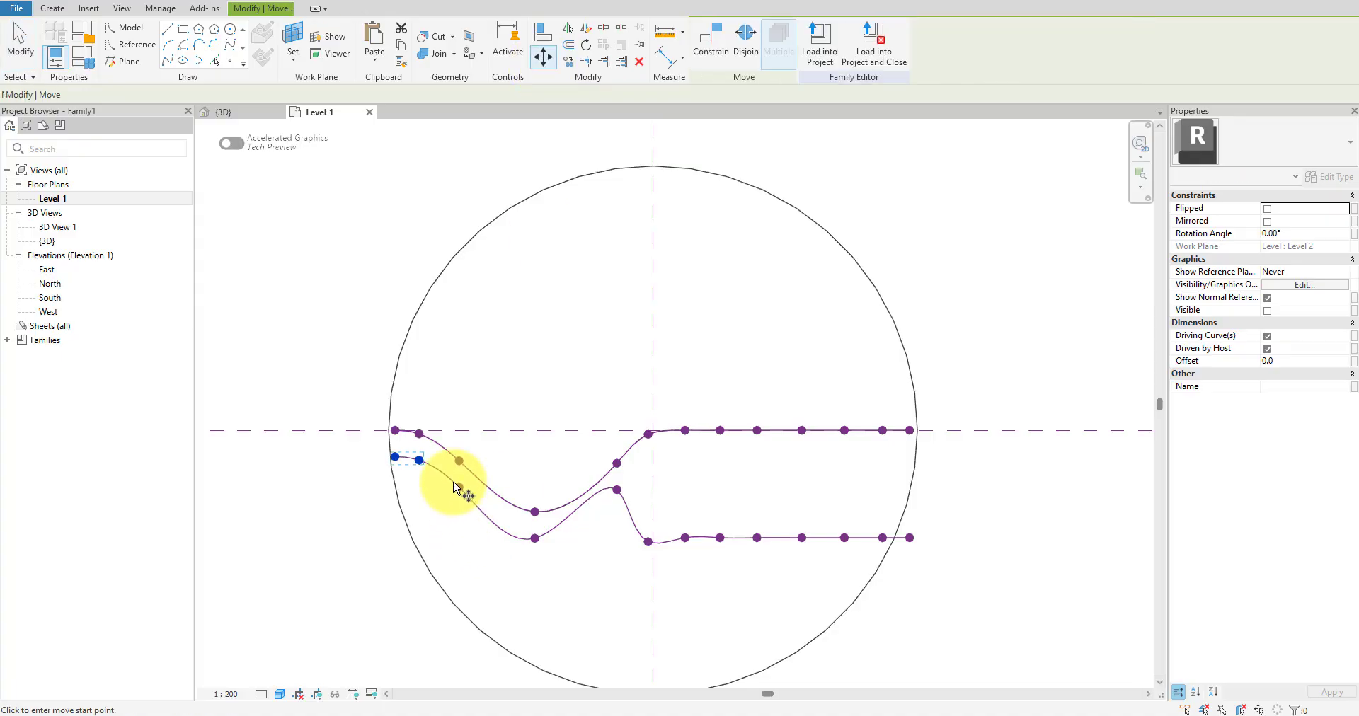
click(420, 460)
click(427, 545)
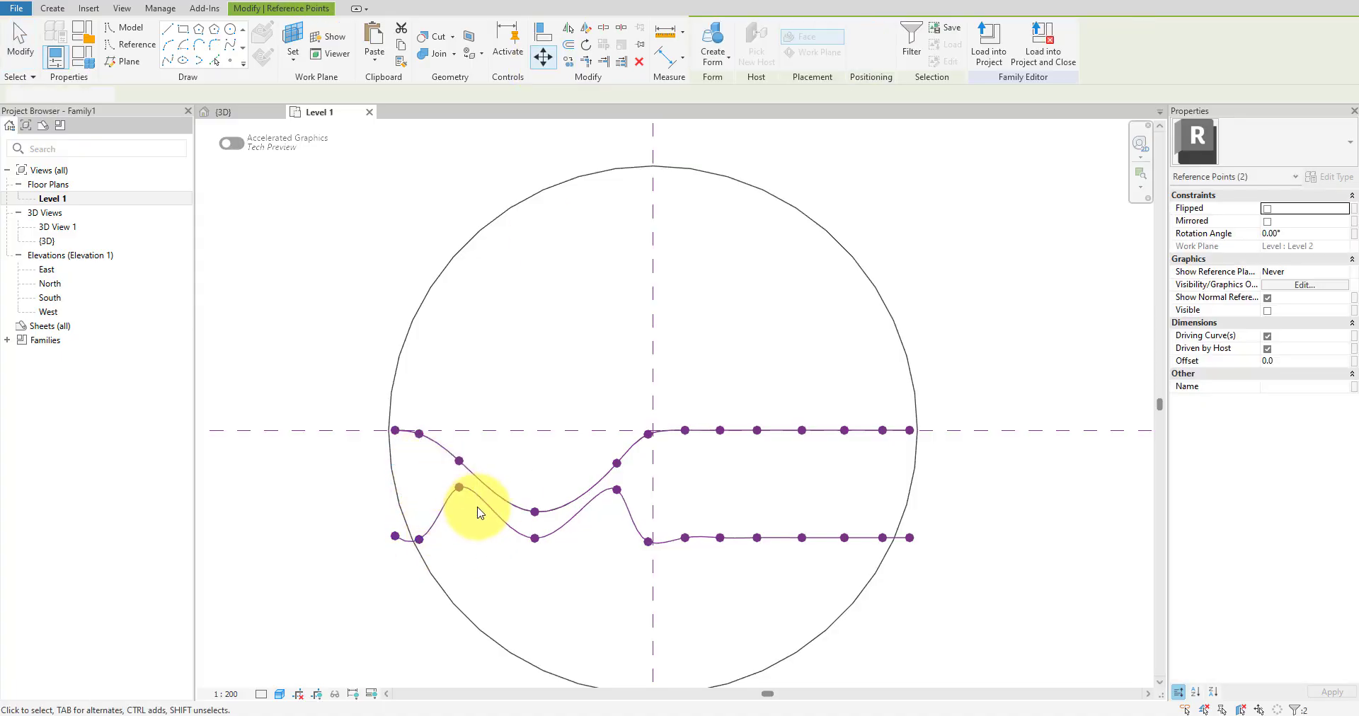
- Move the points on either side of the Level 2 spline's dip south to nearly straighten it, and check it in 3D
click(459, 487)
drag(460, 455, 462, 506)
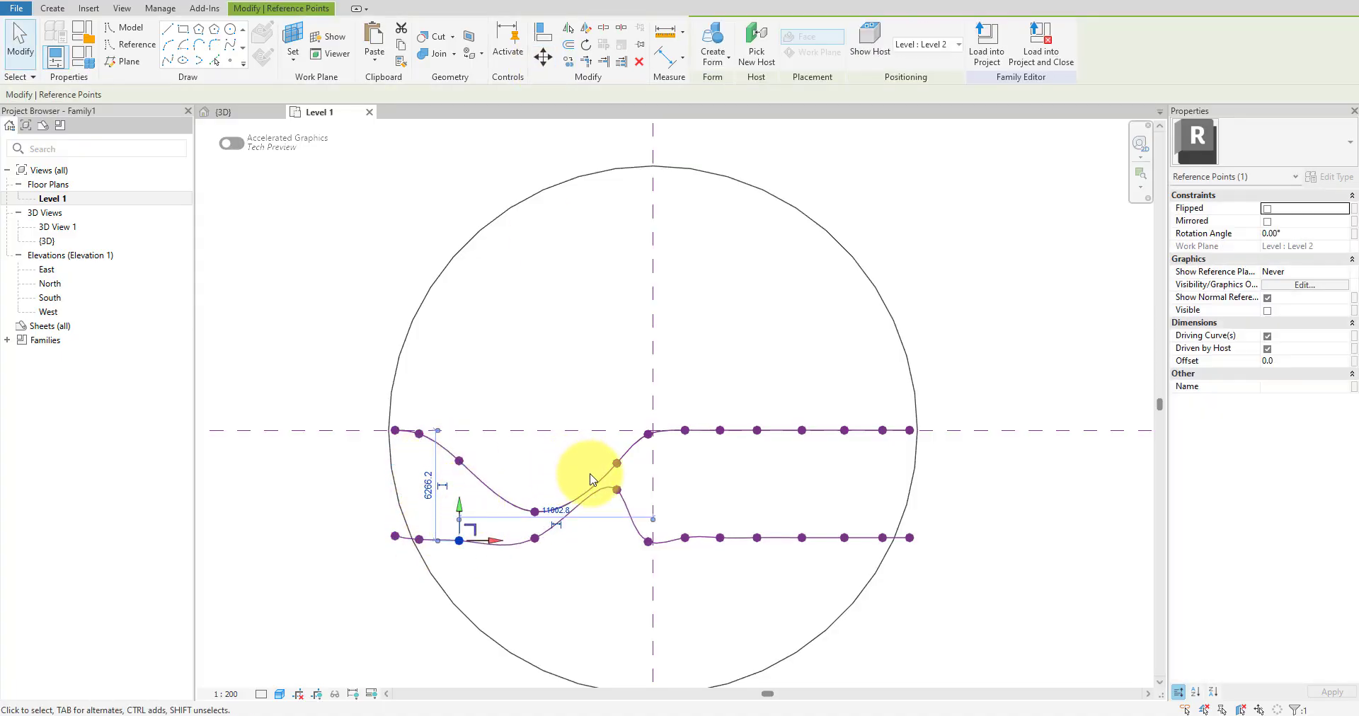
click(616, 489)
drag(616, 456, 606, 509)
click(704, 486)
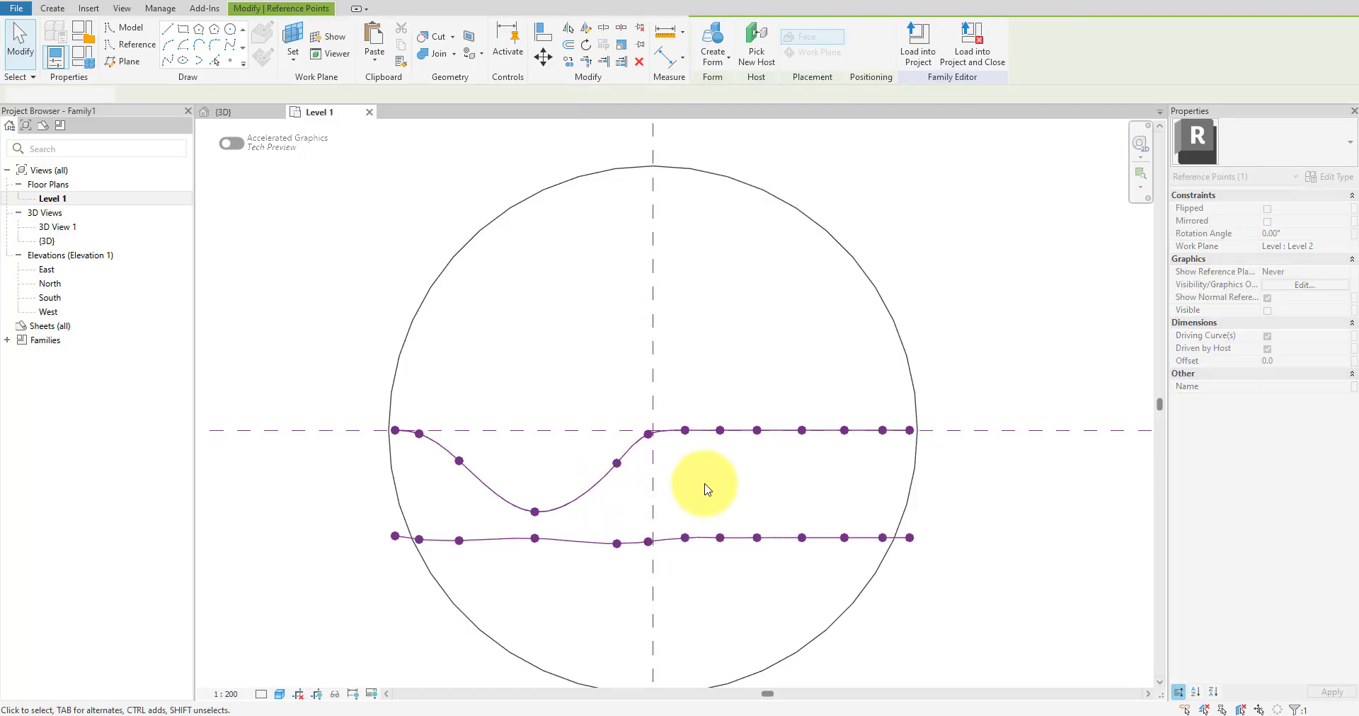
click(245, 113)
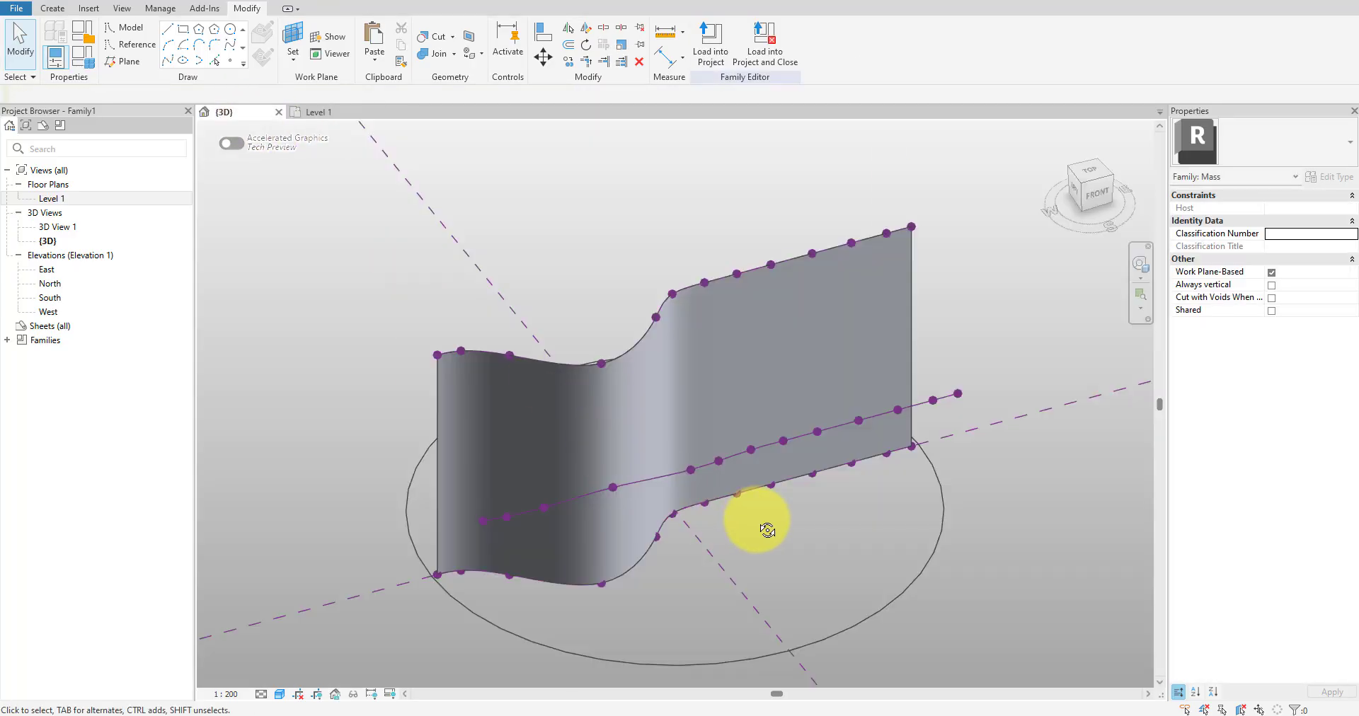
shift+middle_drag(767, 530, 804, 524)
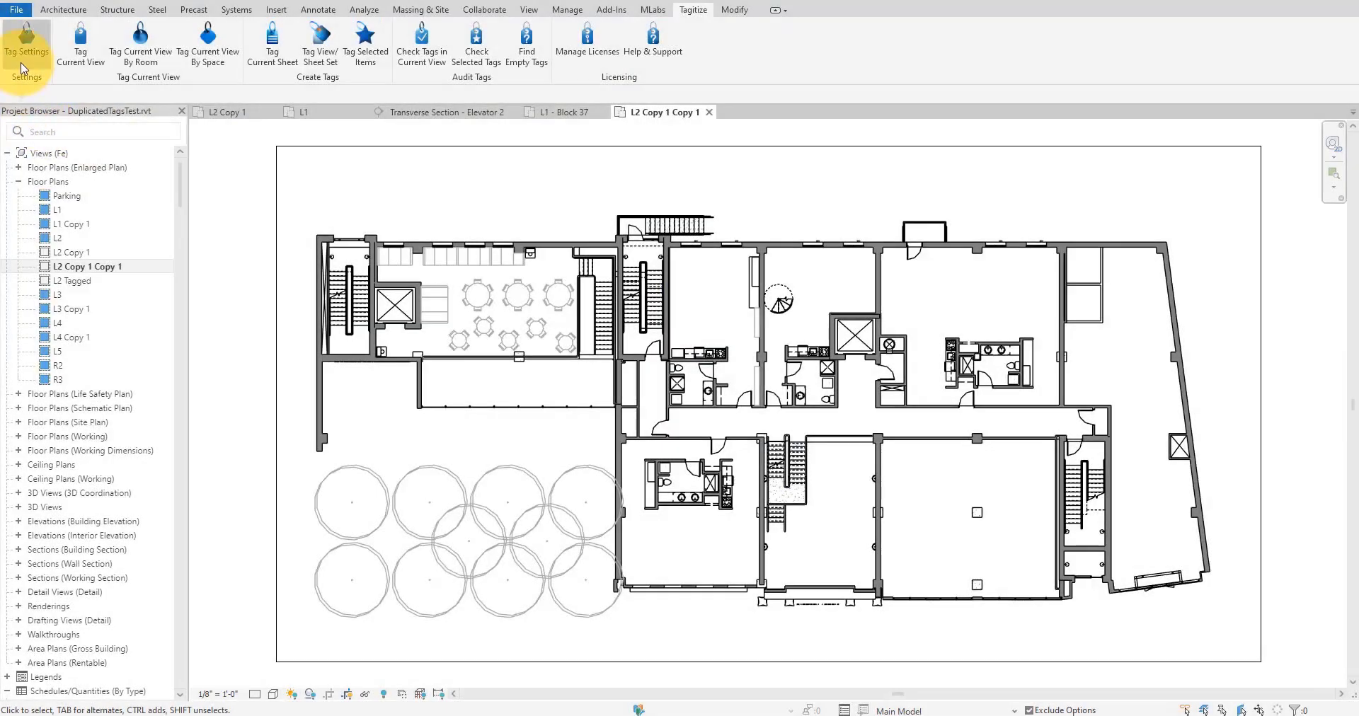
- Enable Furniture, Planting, Rooms and Windows alongside Doors in the Tagitize tag settings, and tag the current floor plan view
click(22, 69)
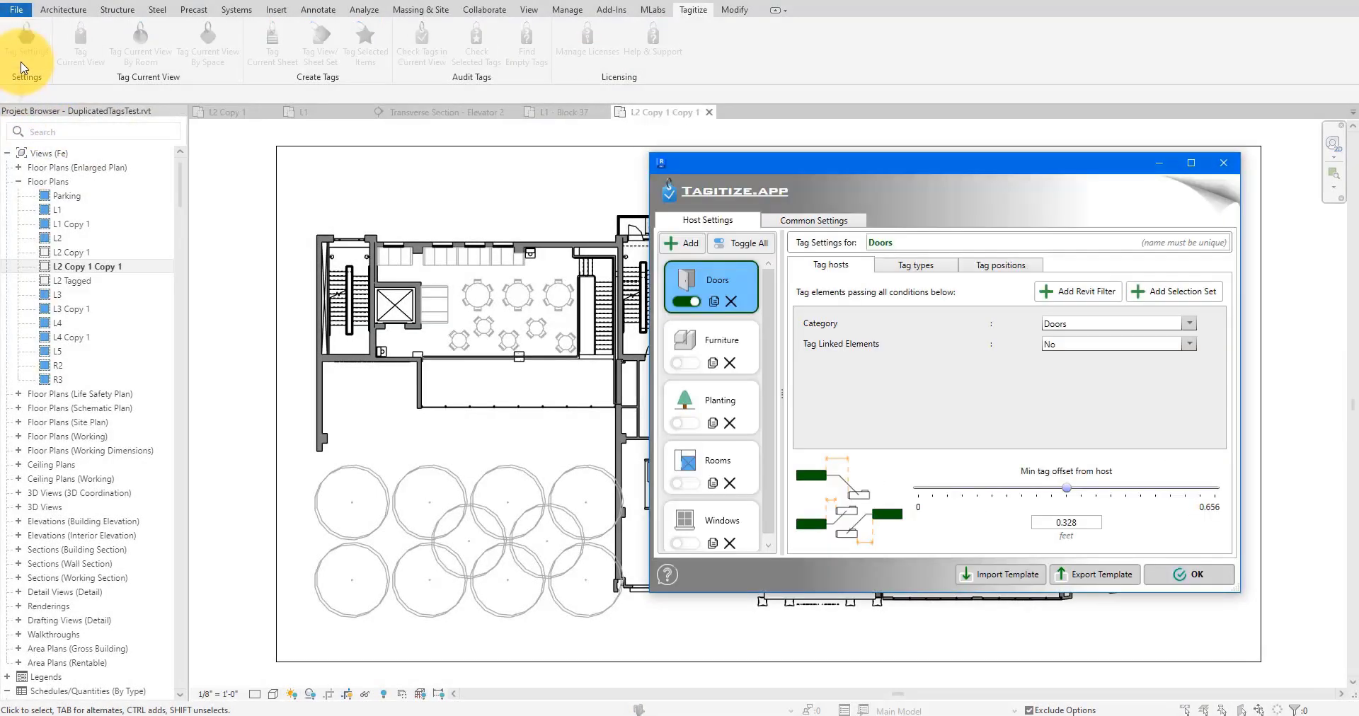
click(689, 482)
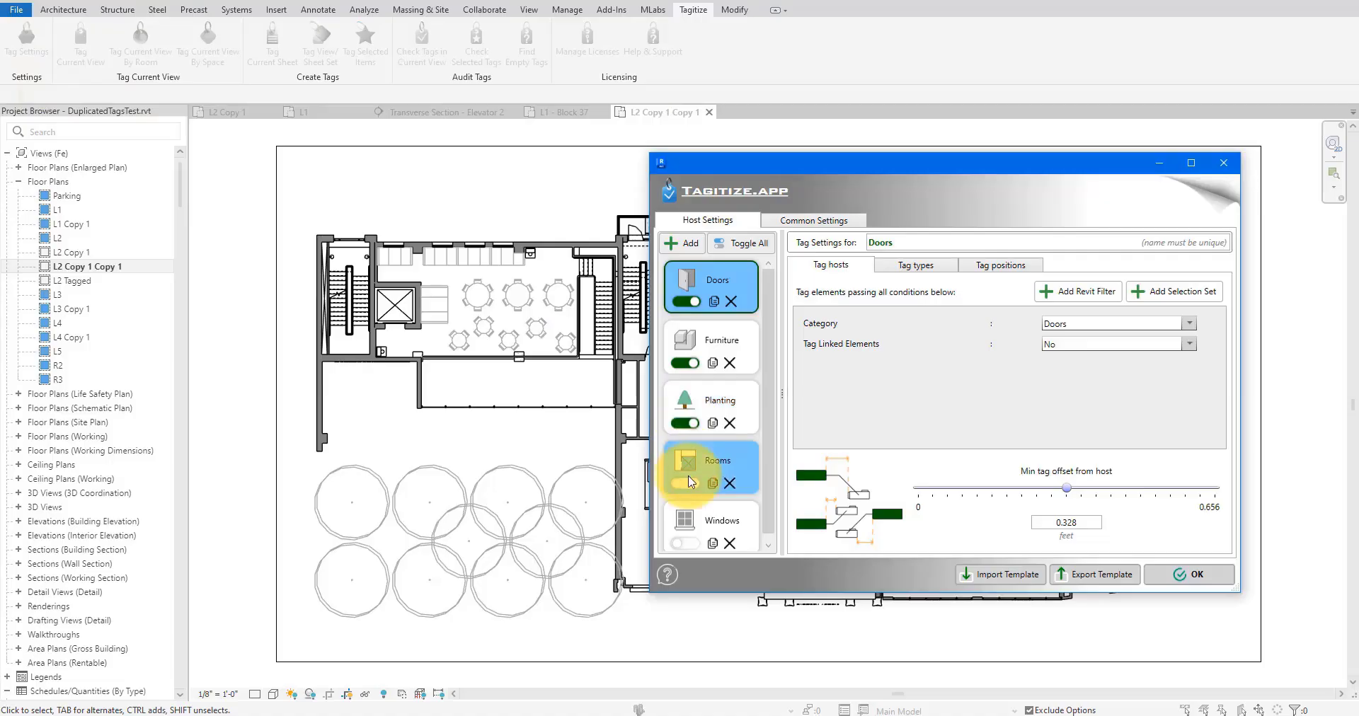
click(685, 538)
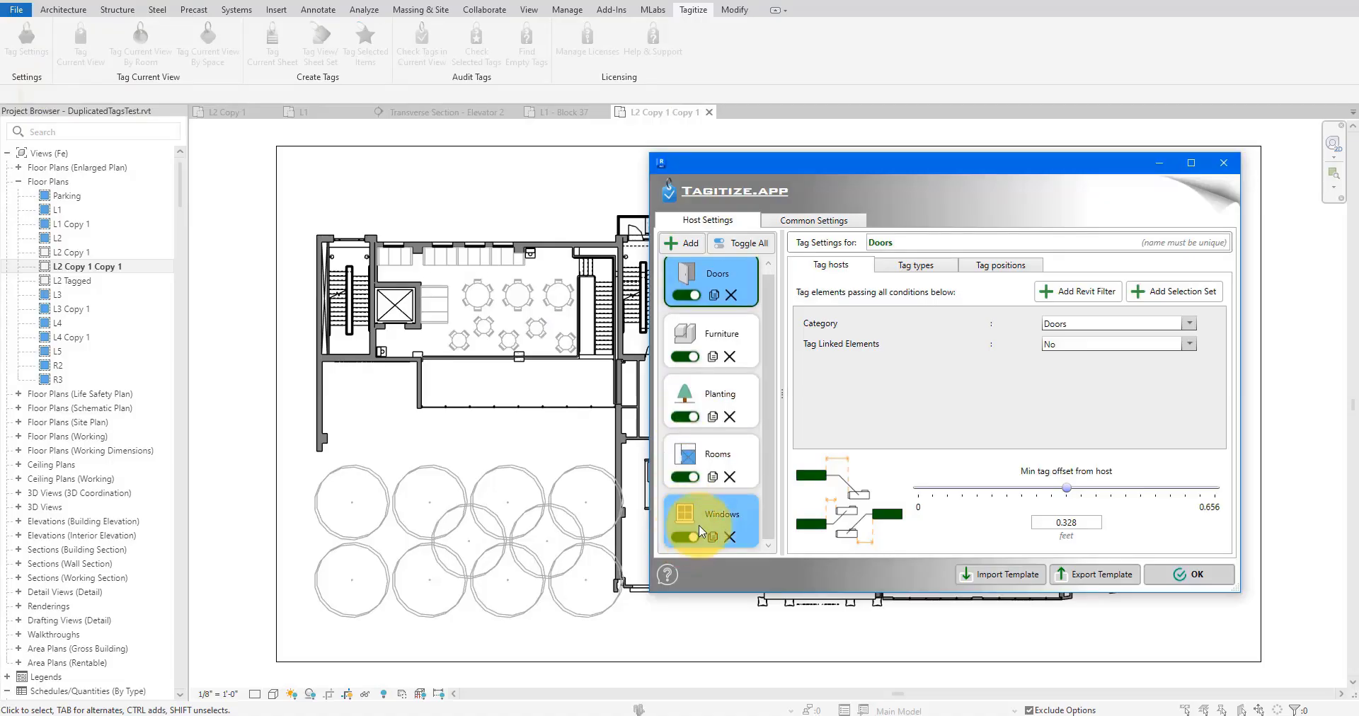
click(1189, 574)
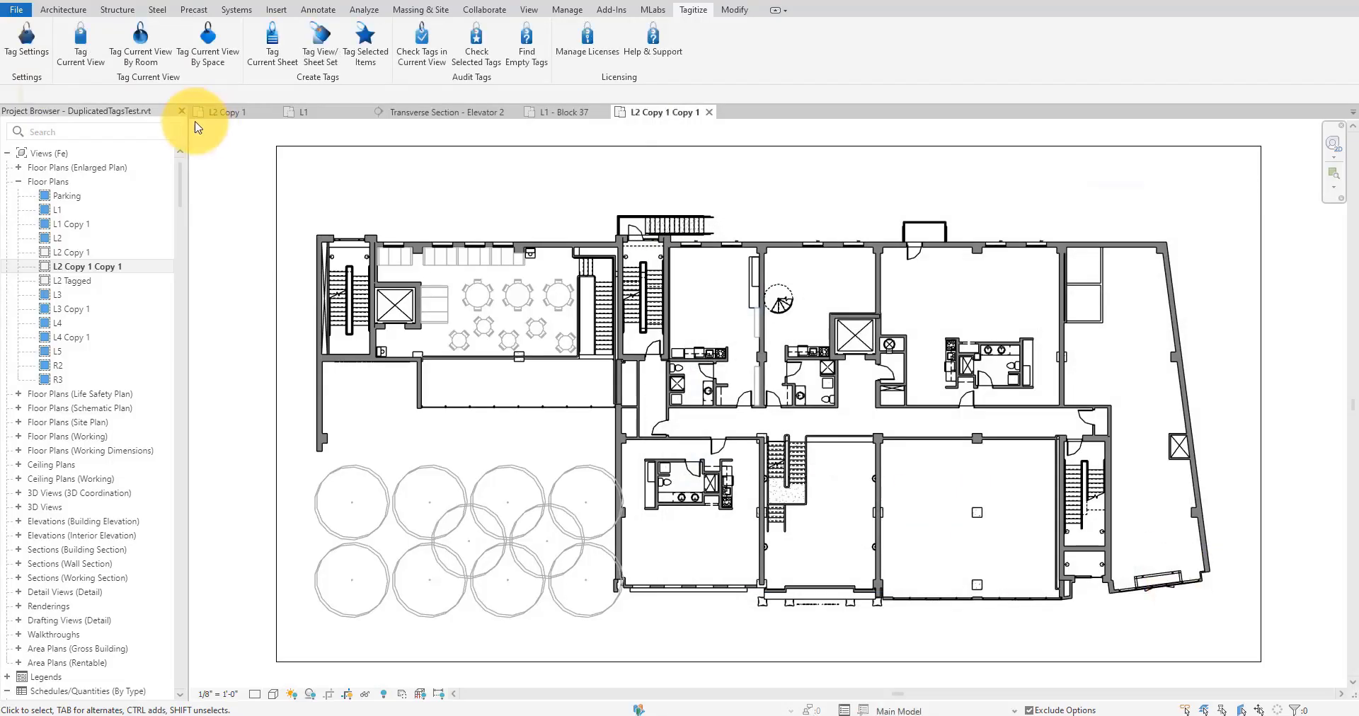
click(95, 65)
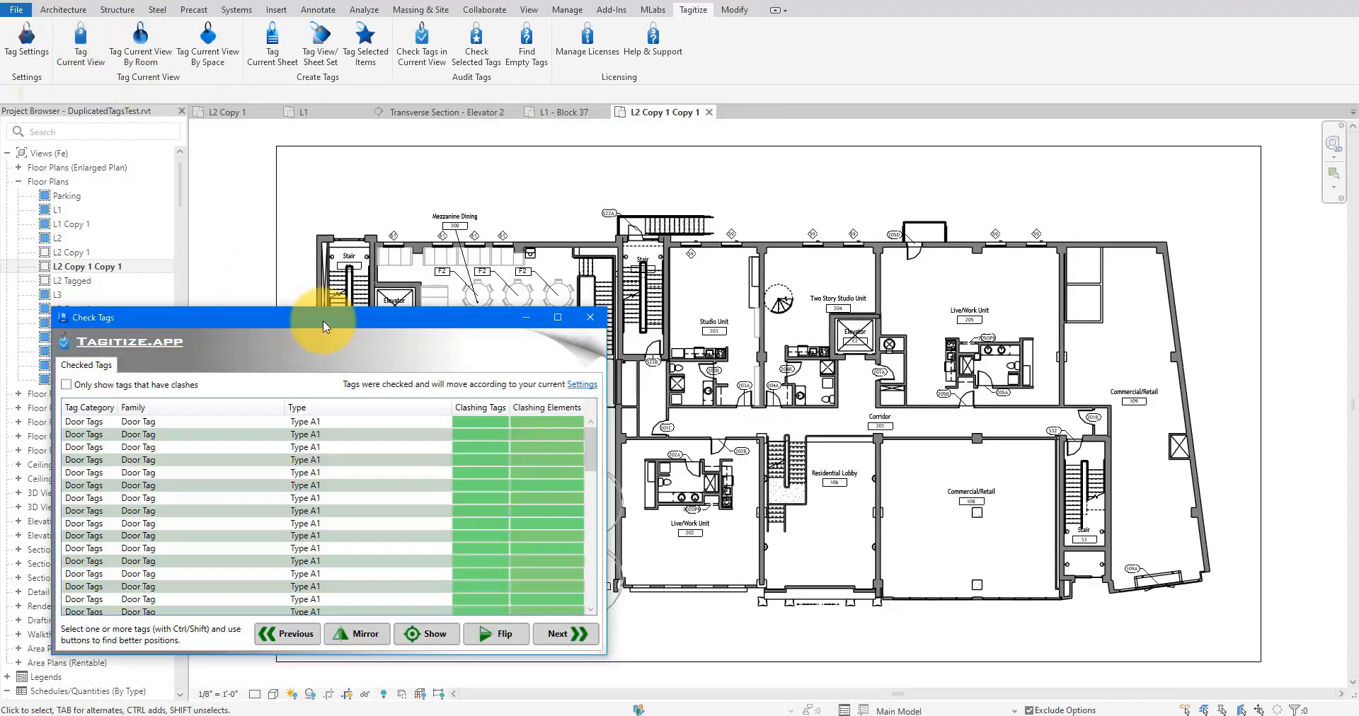
- Examine the placed room, window and furniture tags around Mezzanine Dining and the neighbouring units, keeping the tag check list clear of them
drag(323, 321, 276, 377)
scroll(420, 241, up, 1)
middle_drag(818, 285, 1203, 287)
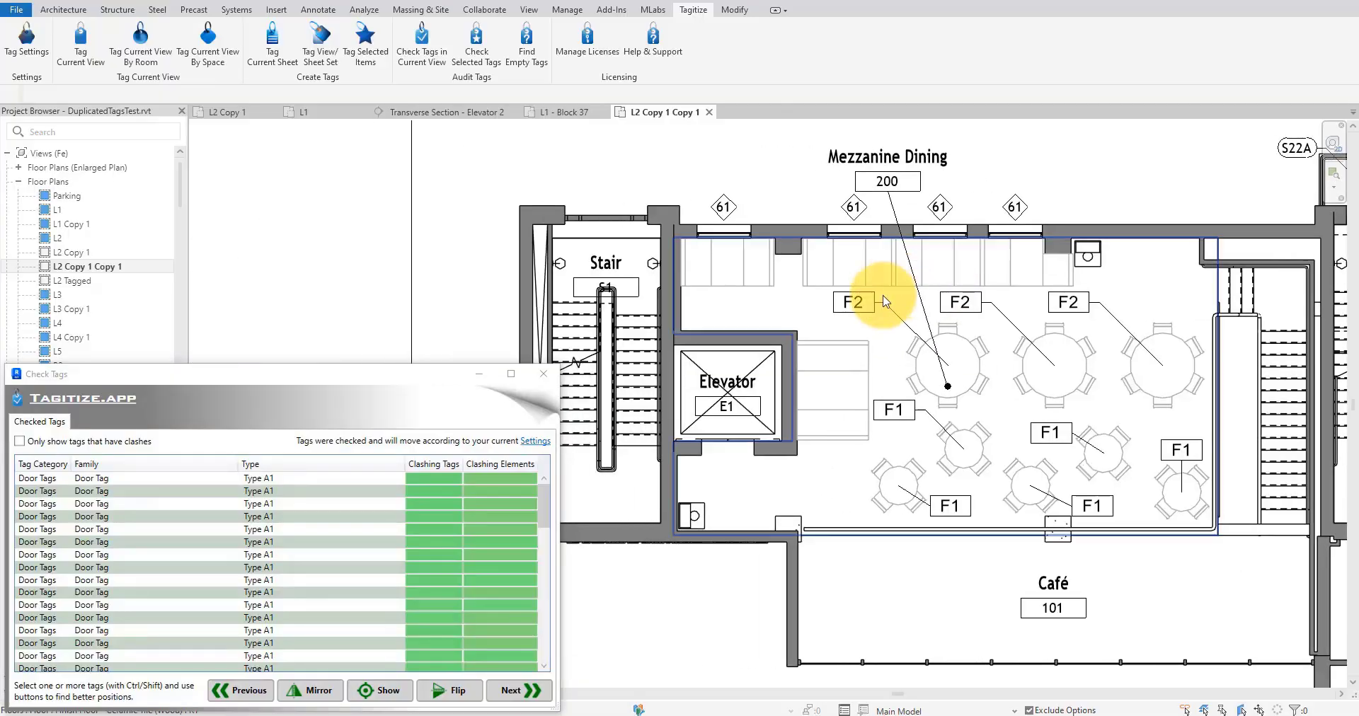
scroll(885, 301, down, 1)
click(886, 209)
click(982, 232)
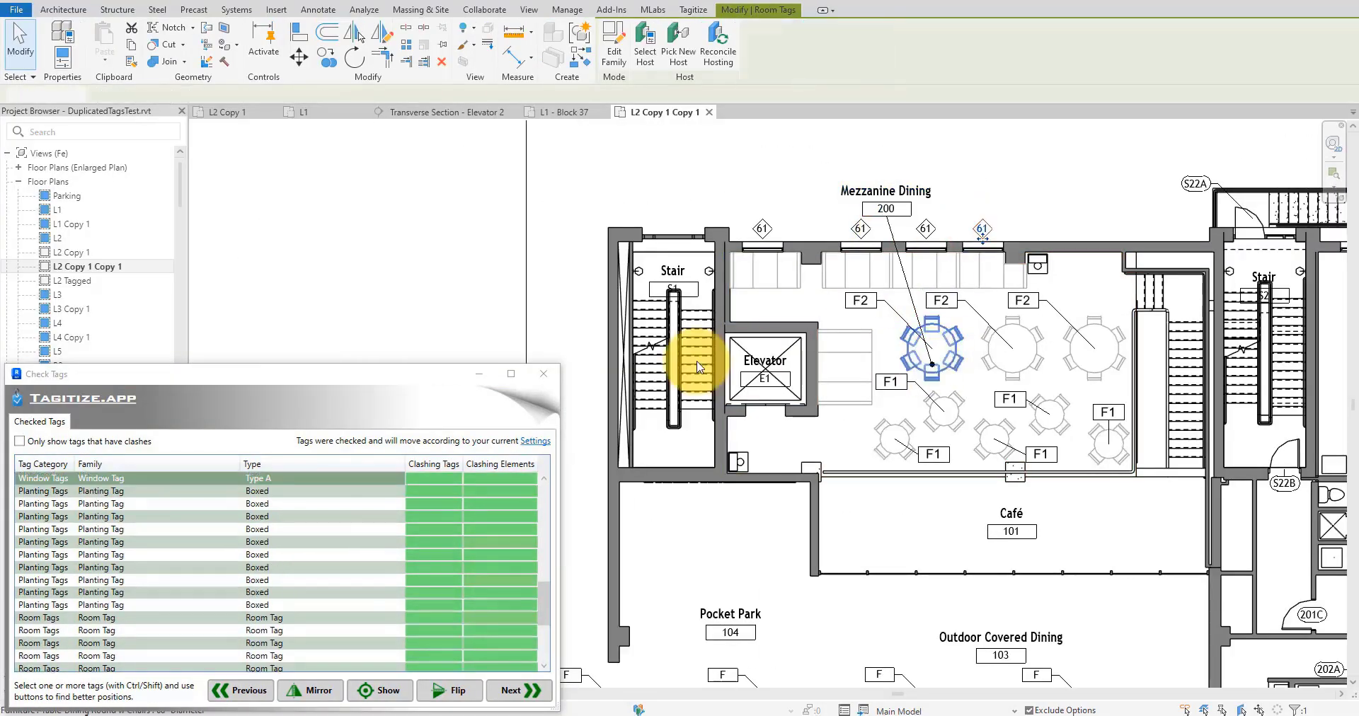
scroll(800, 481, down, 3)
middle_drag(839, 526, 728, 261)
scroll(784, 505, up, 5)
scroll(783, 506, down, 5)
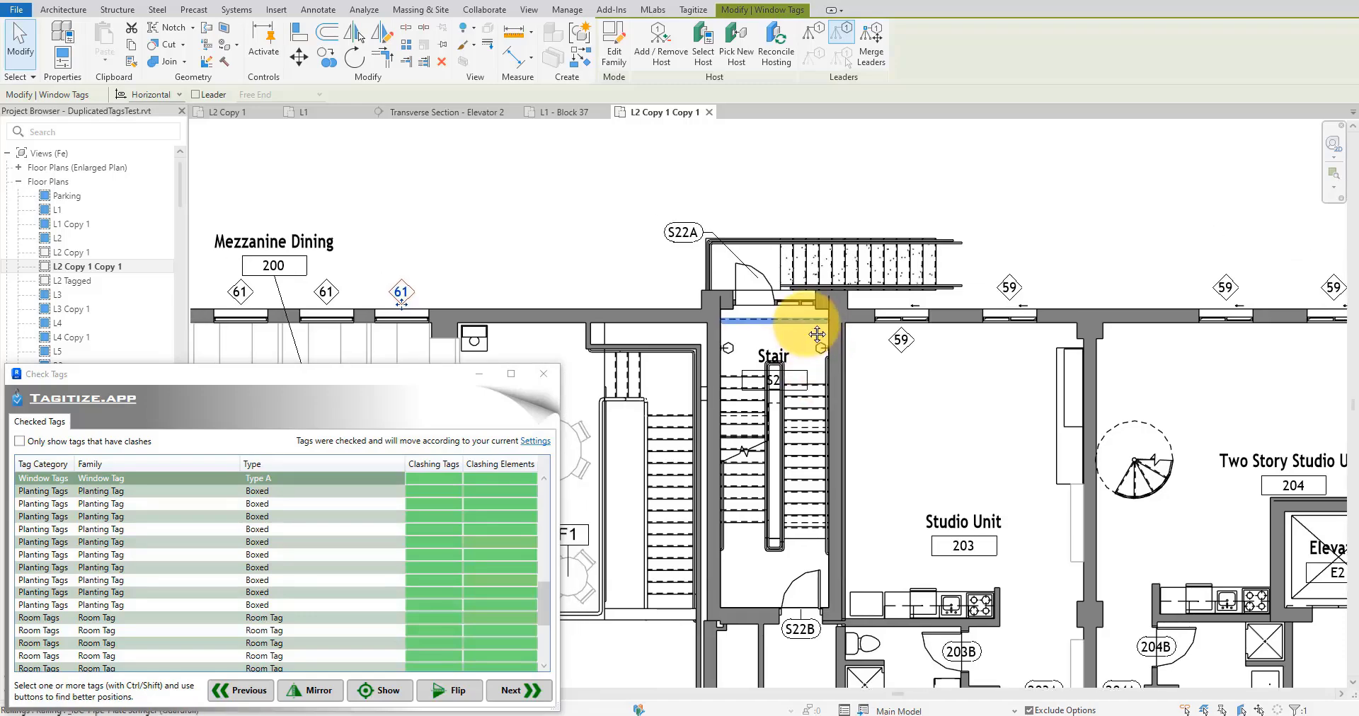
- Select the Stair S2 room tag and step it through two alternative Tagitize positions
click(778, 356)
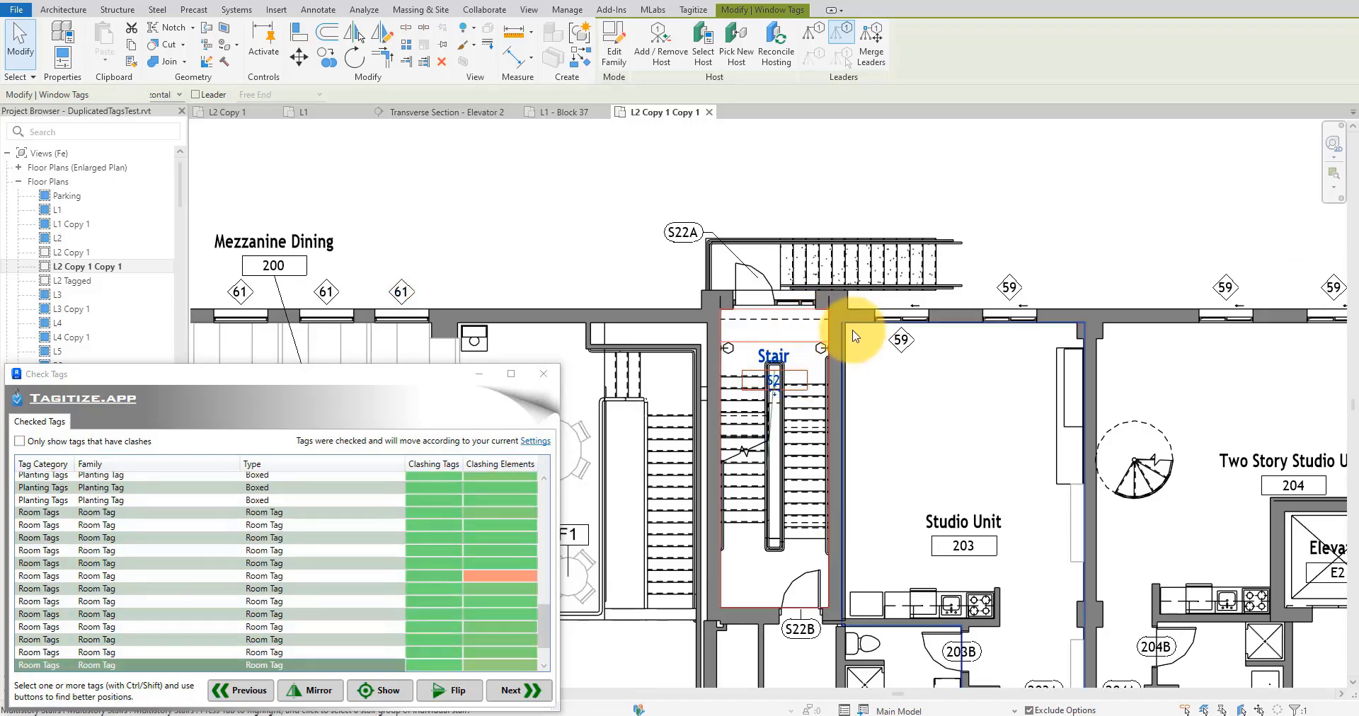
scroll(865, 331, down, 1)
click(530, 692)
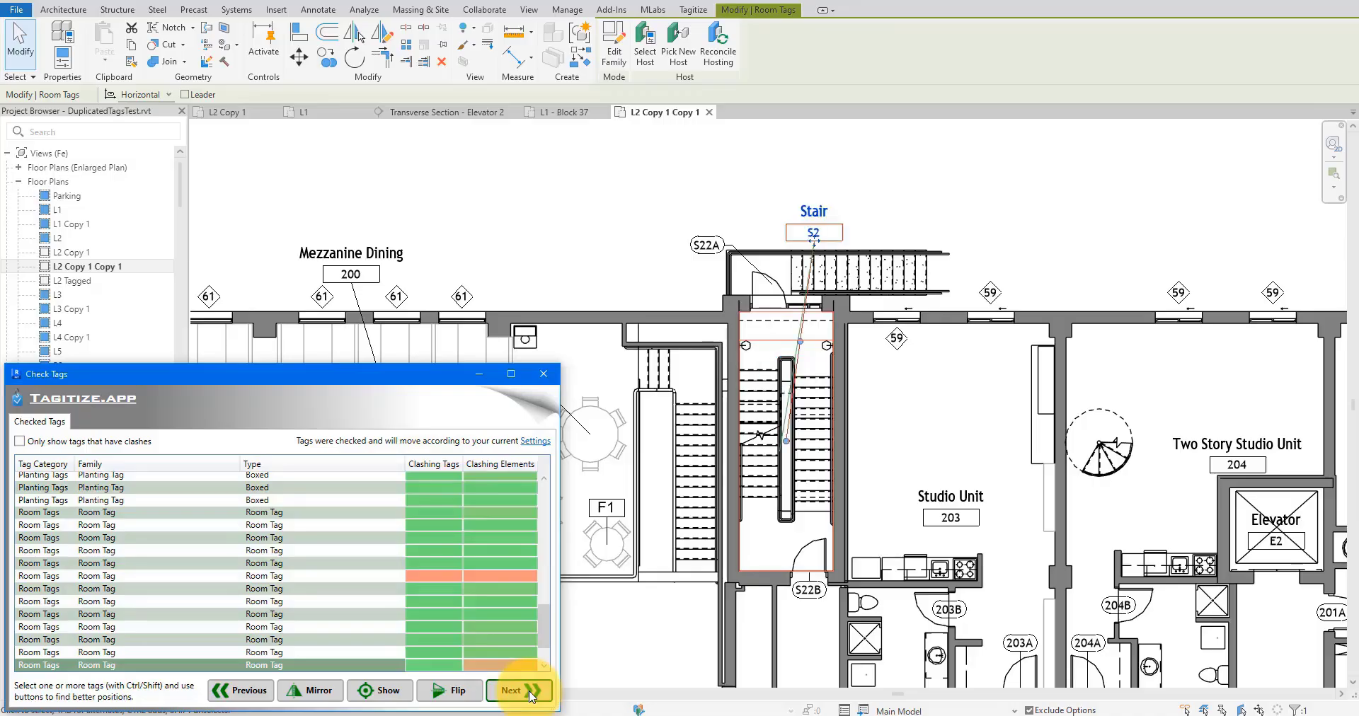
click(532, 696)
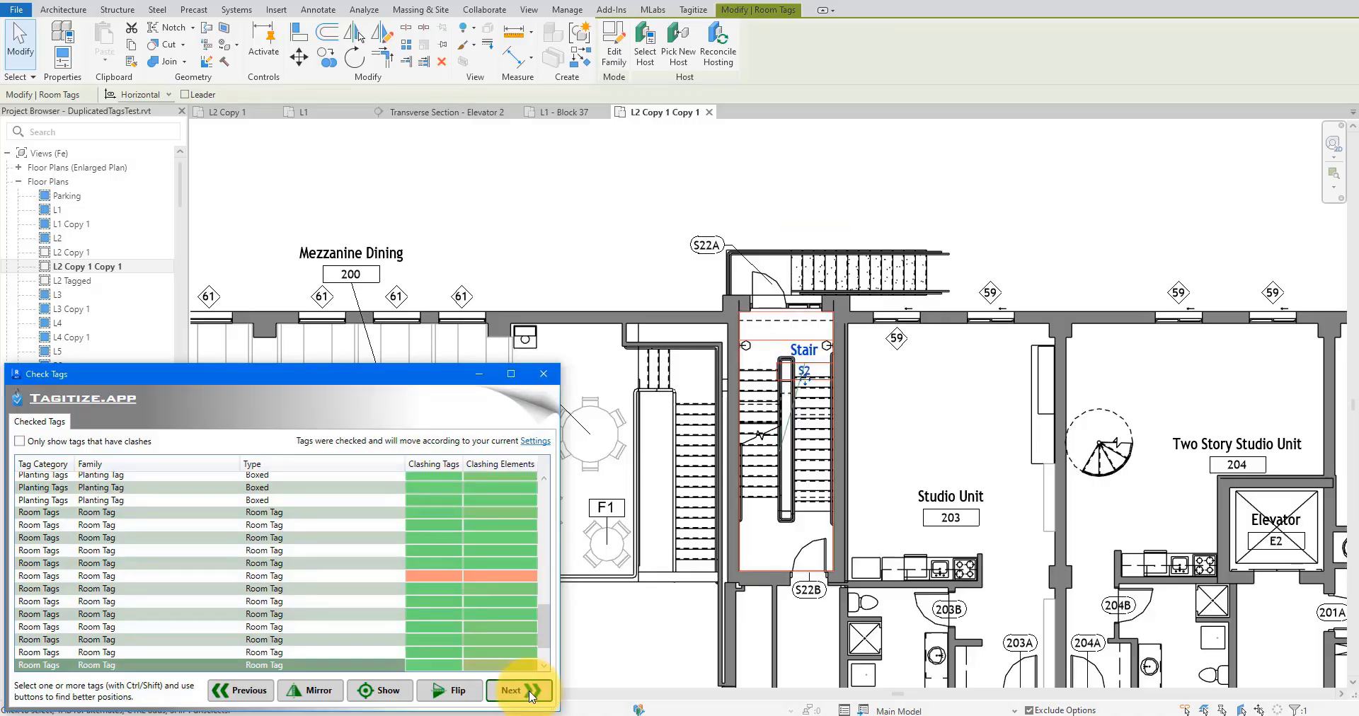
- Step the Stair S2 room tag through further Tagitize positions to a leadered one above the Studio Unit 203 tag, and deselect it
click(532, 697)
click(533, 696)
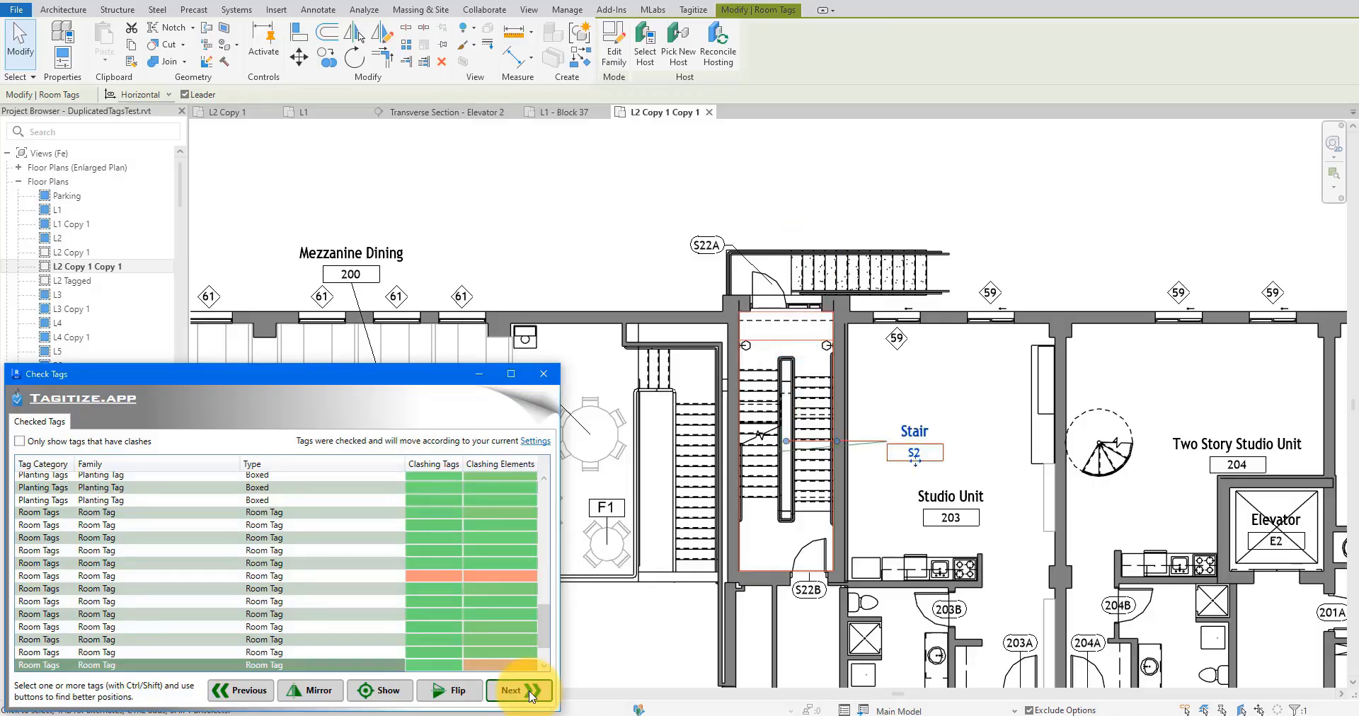
click(997, 261)
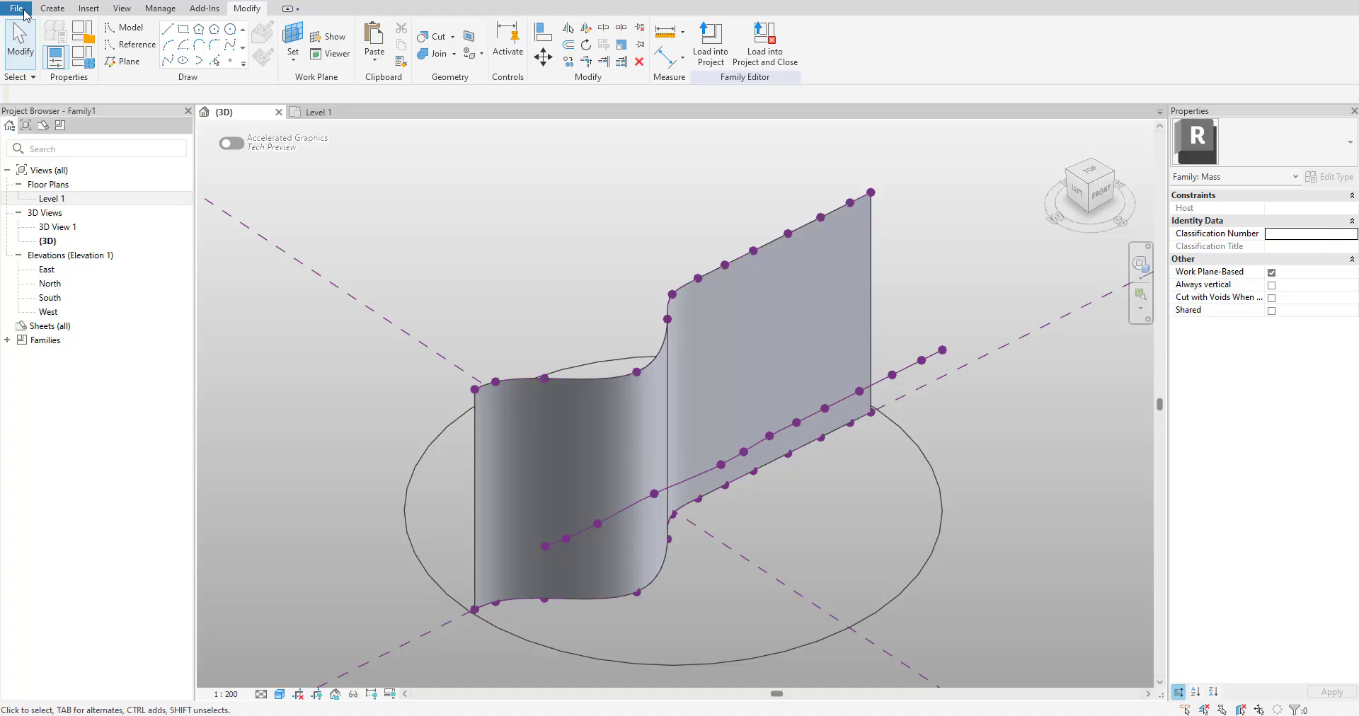
- Create a new family from the English Metric Curtain Panel Pattern Based template
click(17, 8)
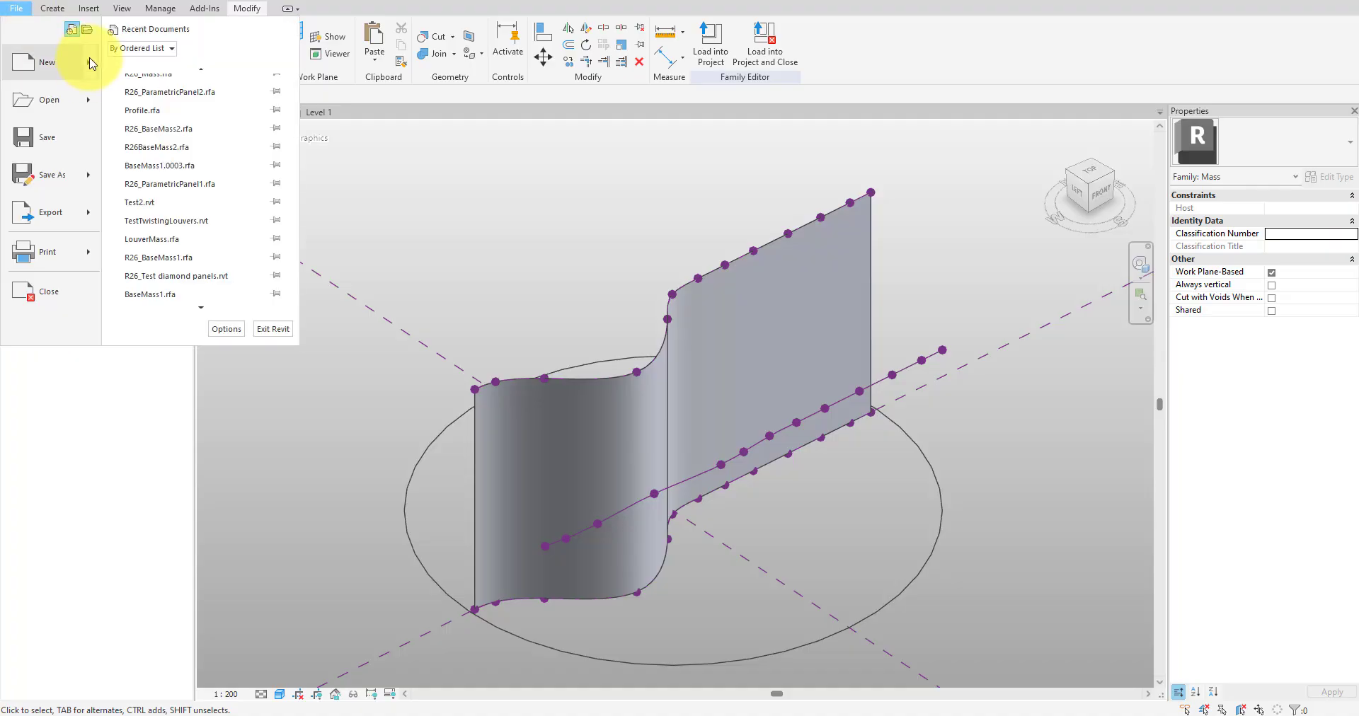
mouse_move(89, 61)
click(154, 104)
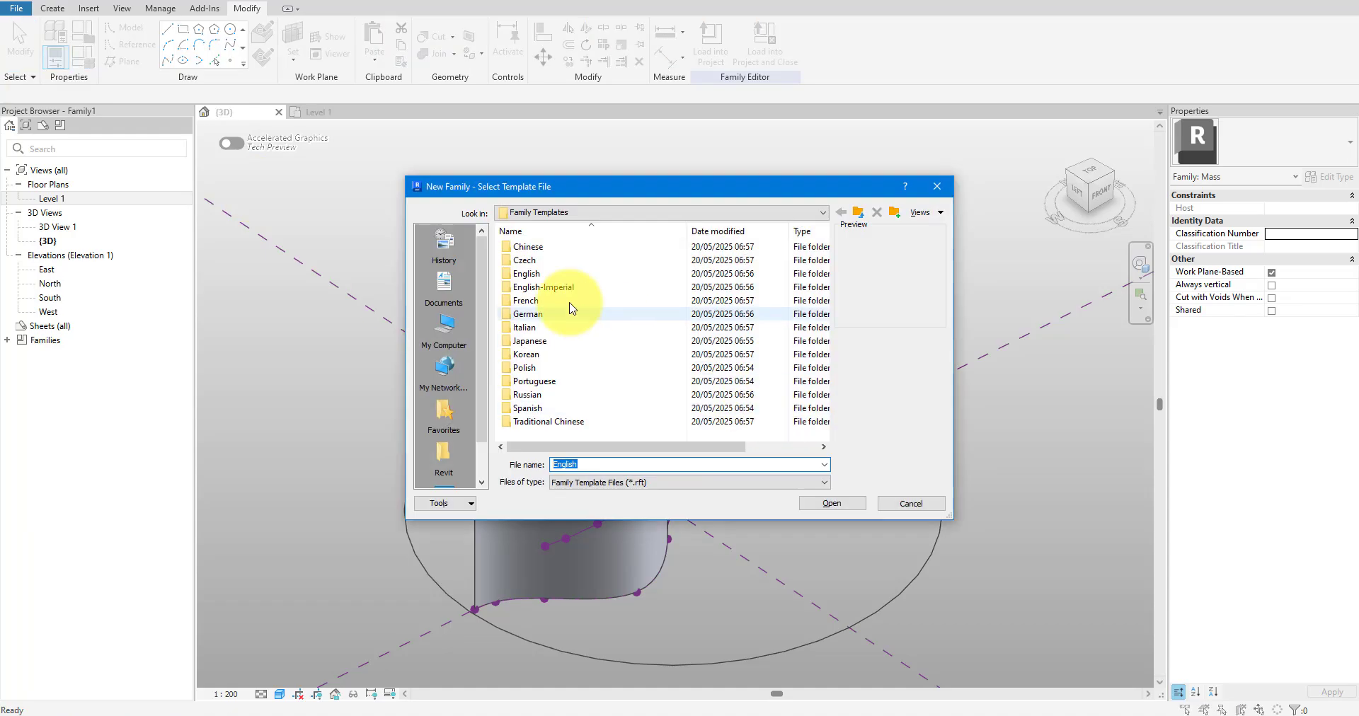
double_click(542, 273)
scroll(545, 280, down, 2)
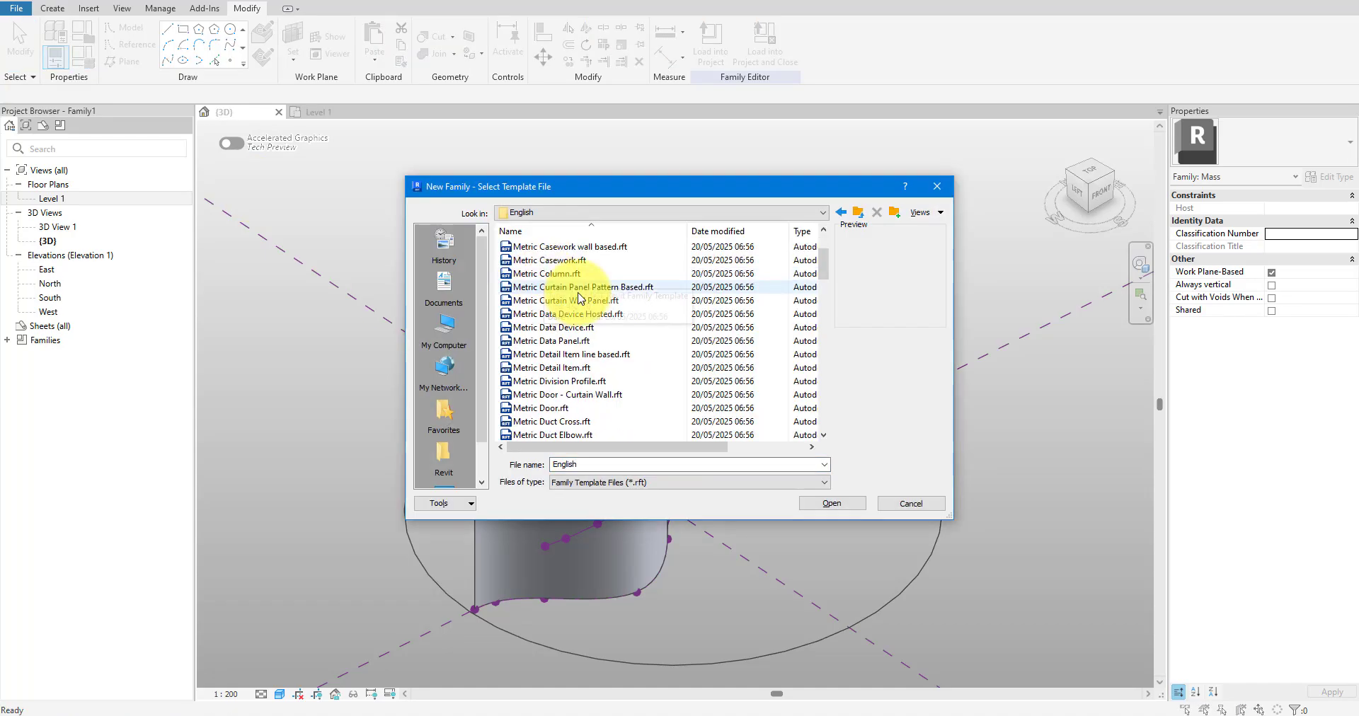
click(552, 287)
click(830, 504)
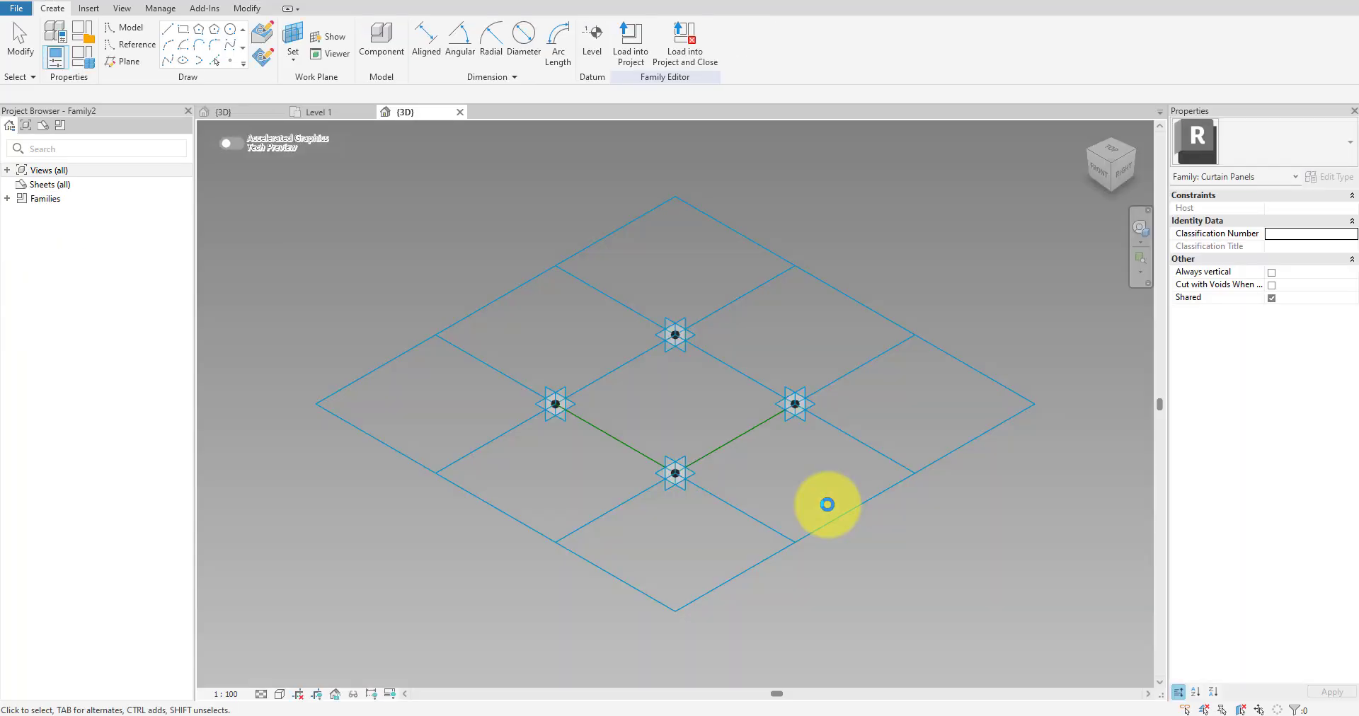
- Set the tile pattern grid's horizontal spacing to 500 and vertical spacing to 1500
click(822, 342)
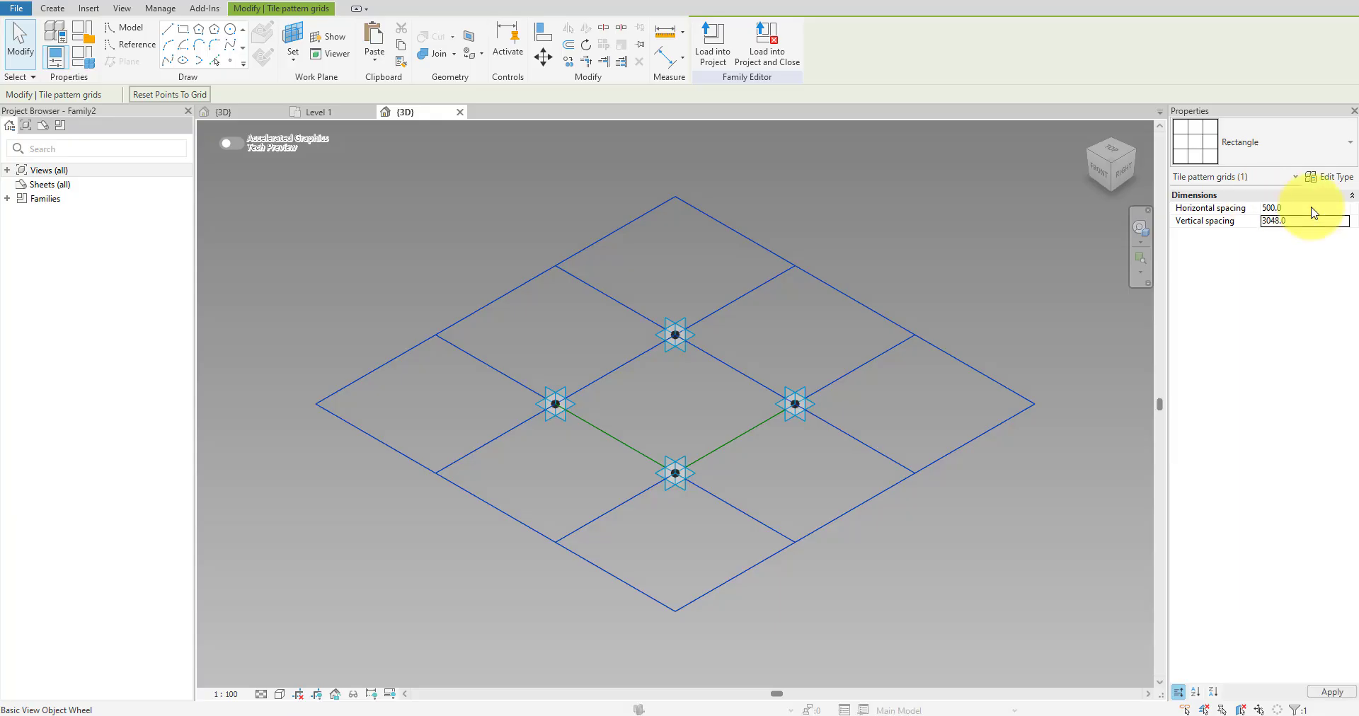
key(Return)
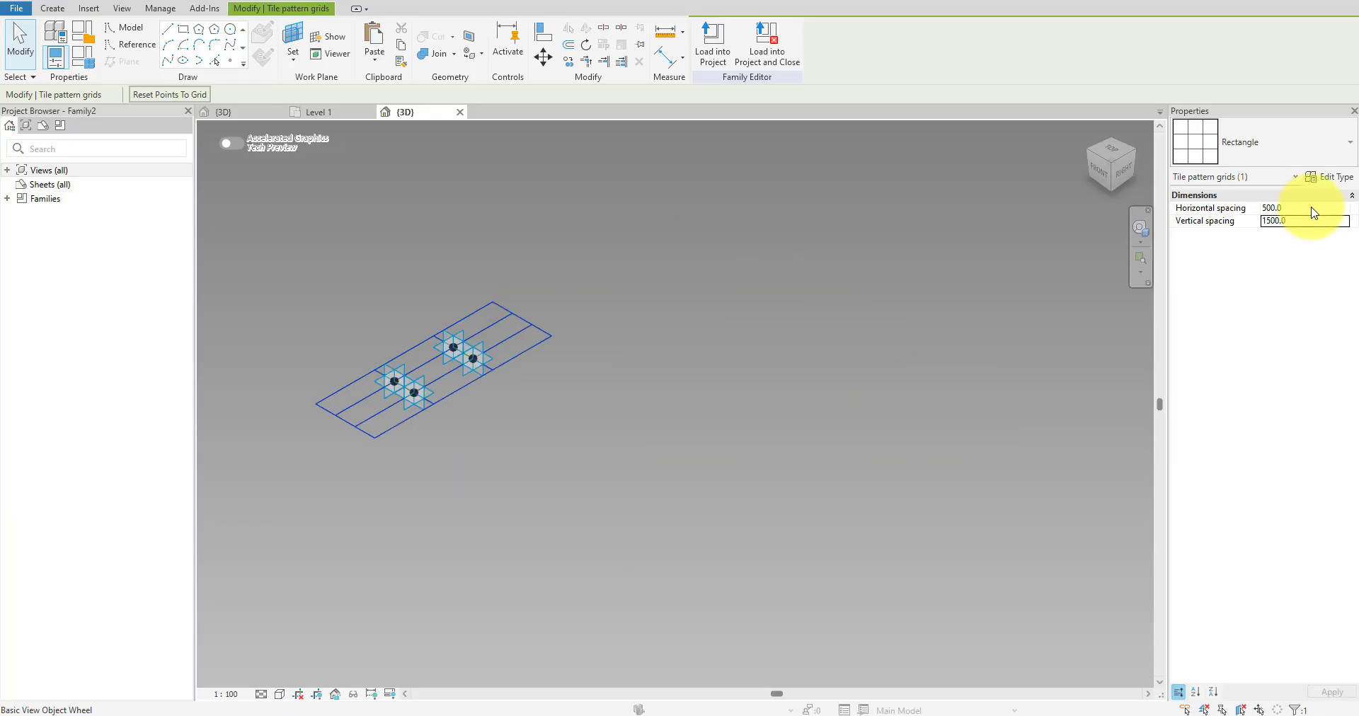
- Place a reference point at the midpoint of each short edge of the panel's central tile
shift+middle_drag(489, 426, 623, 474)
scroll(410, 352, up, 2)
scroll(410, 351, up, 6)
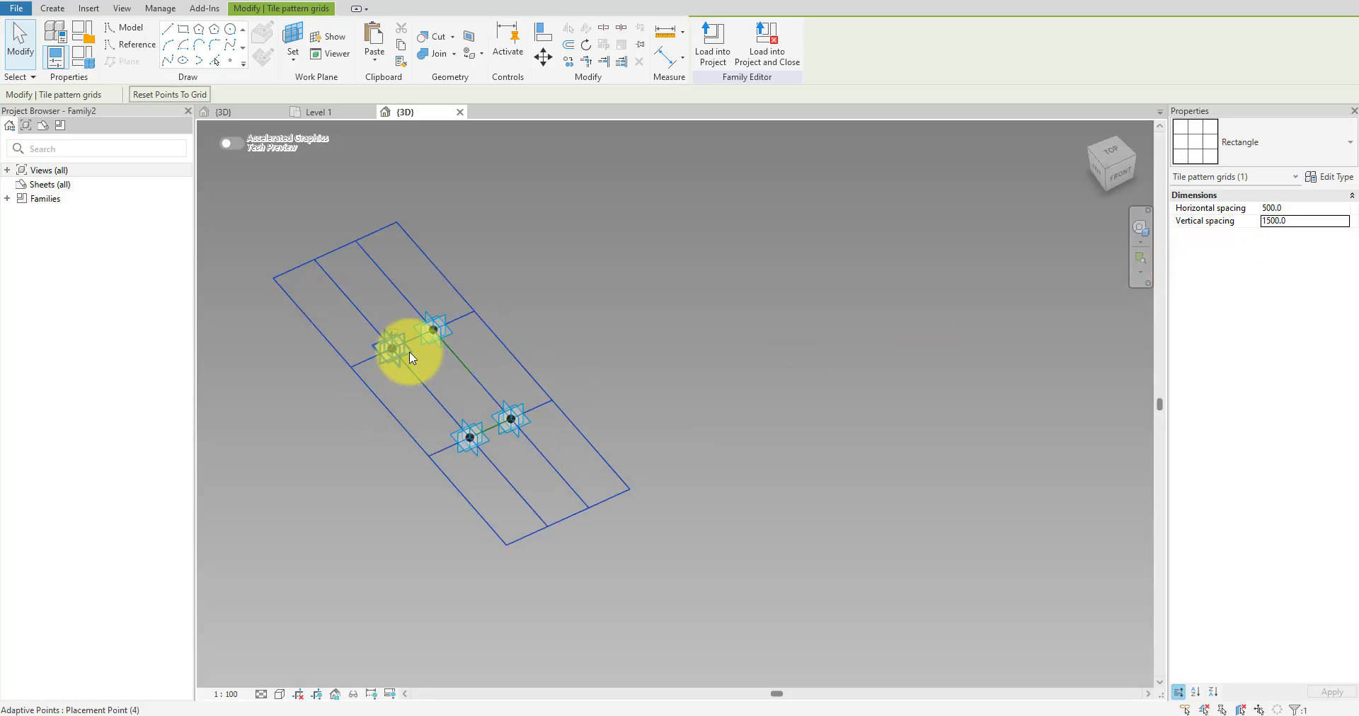
middle_drag(509, 355, 617, 338)
scroll(559, 342, up, 3)
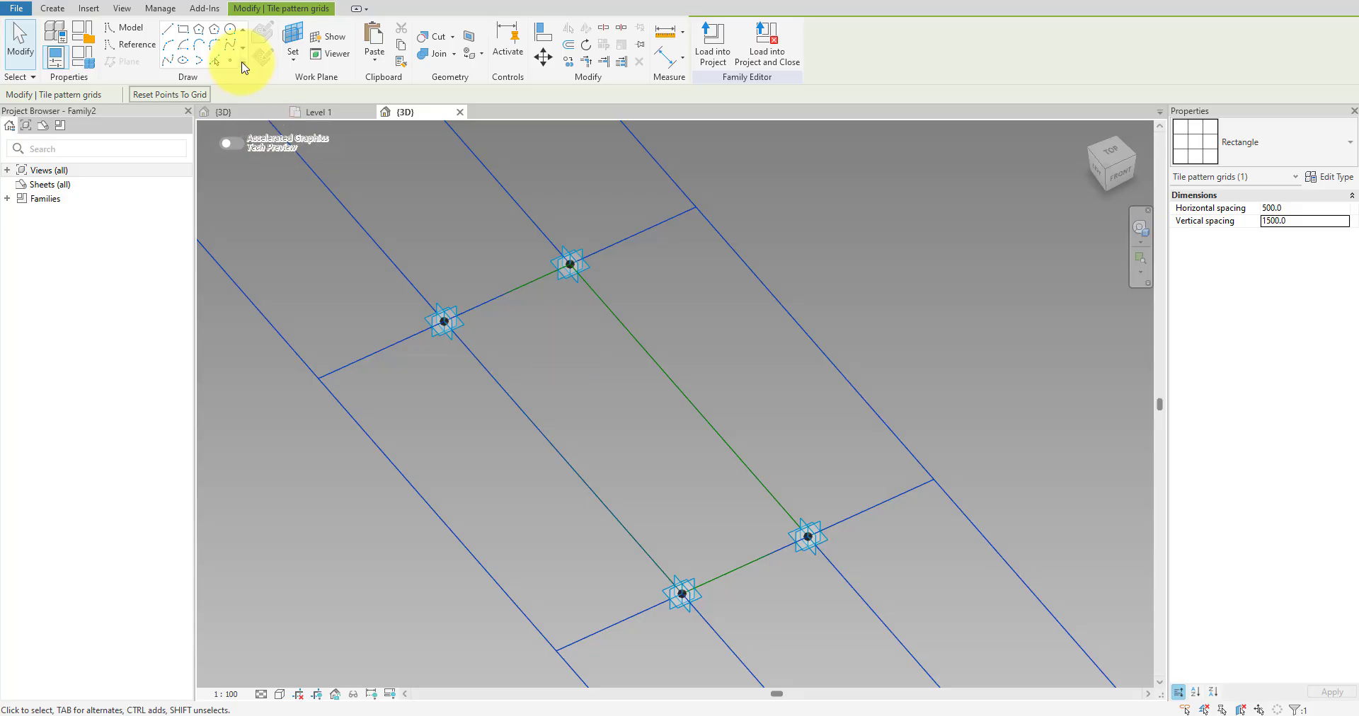
click(234, 61)
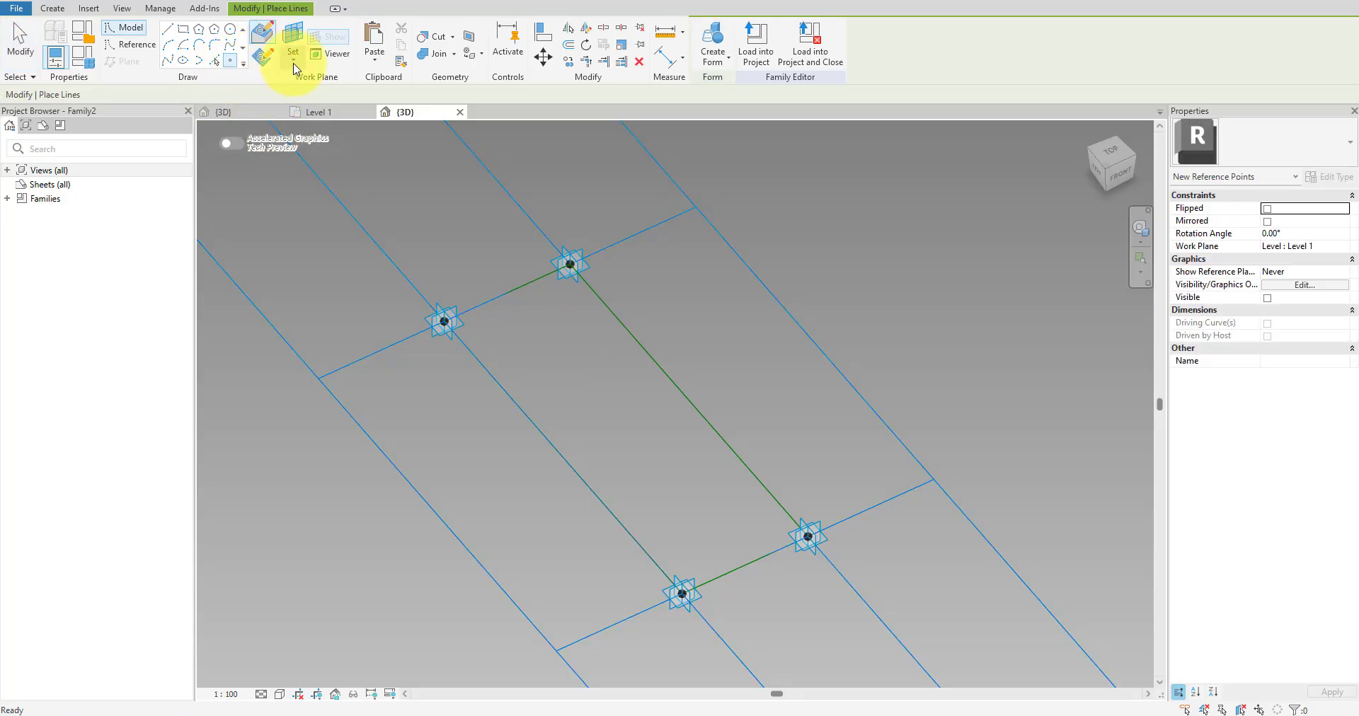
click(506, 292)
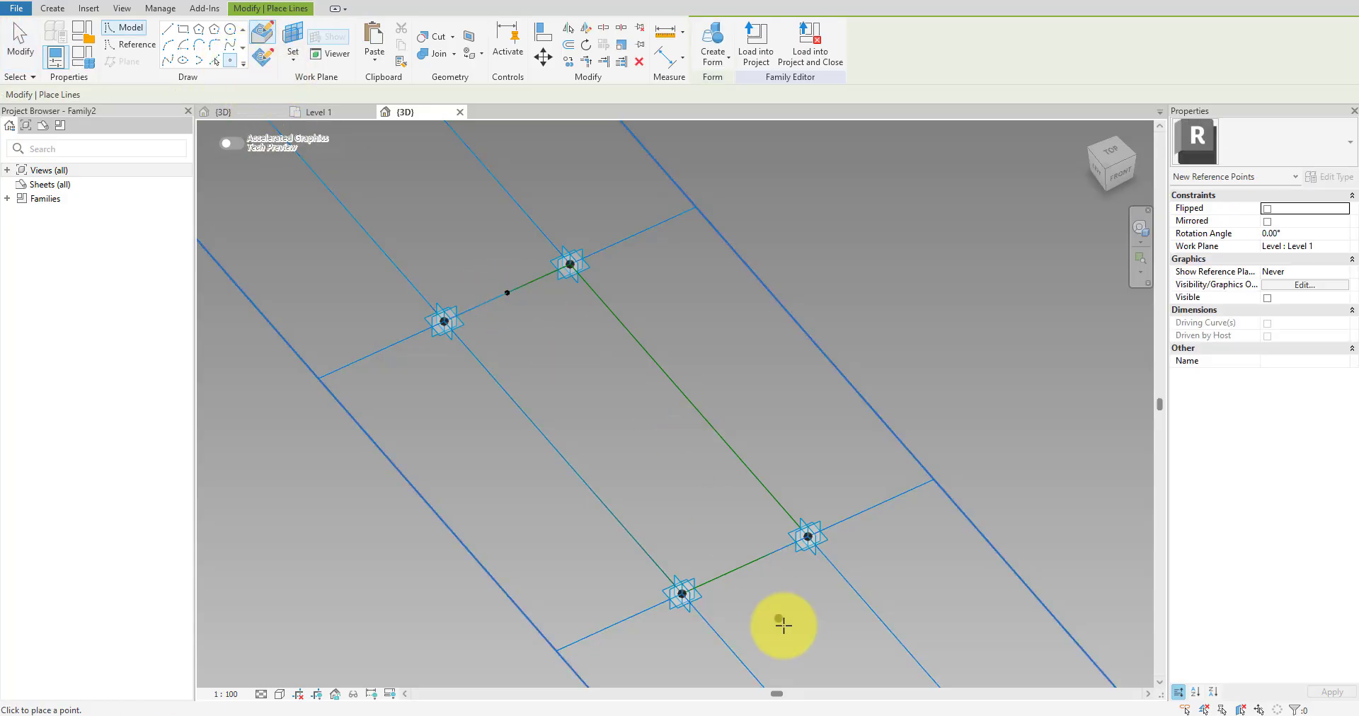
click(742, 564)
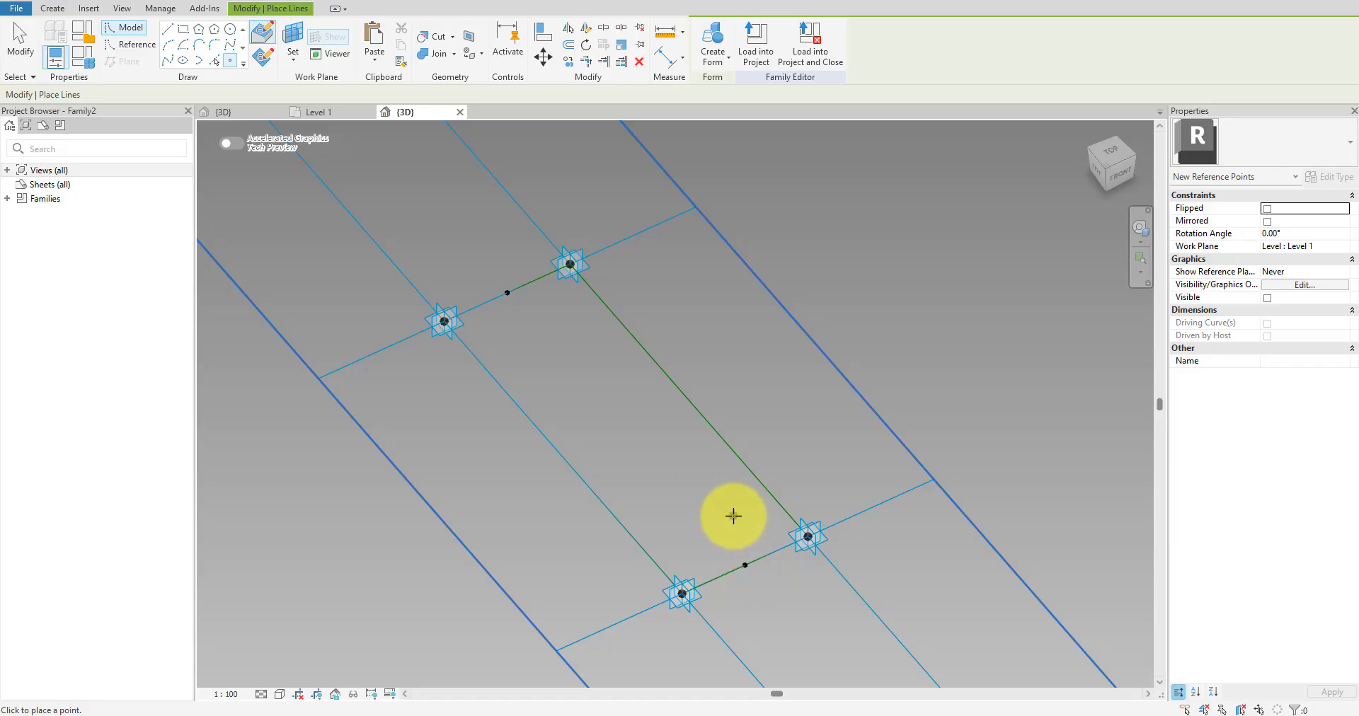
key(Escape)
key(Escape)
- Connect the two short-edge midpoints with a spline through points, forming the panel's lengthwise centre line
click(506, 292)
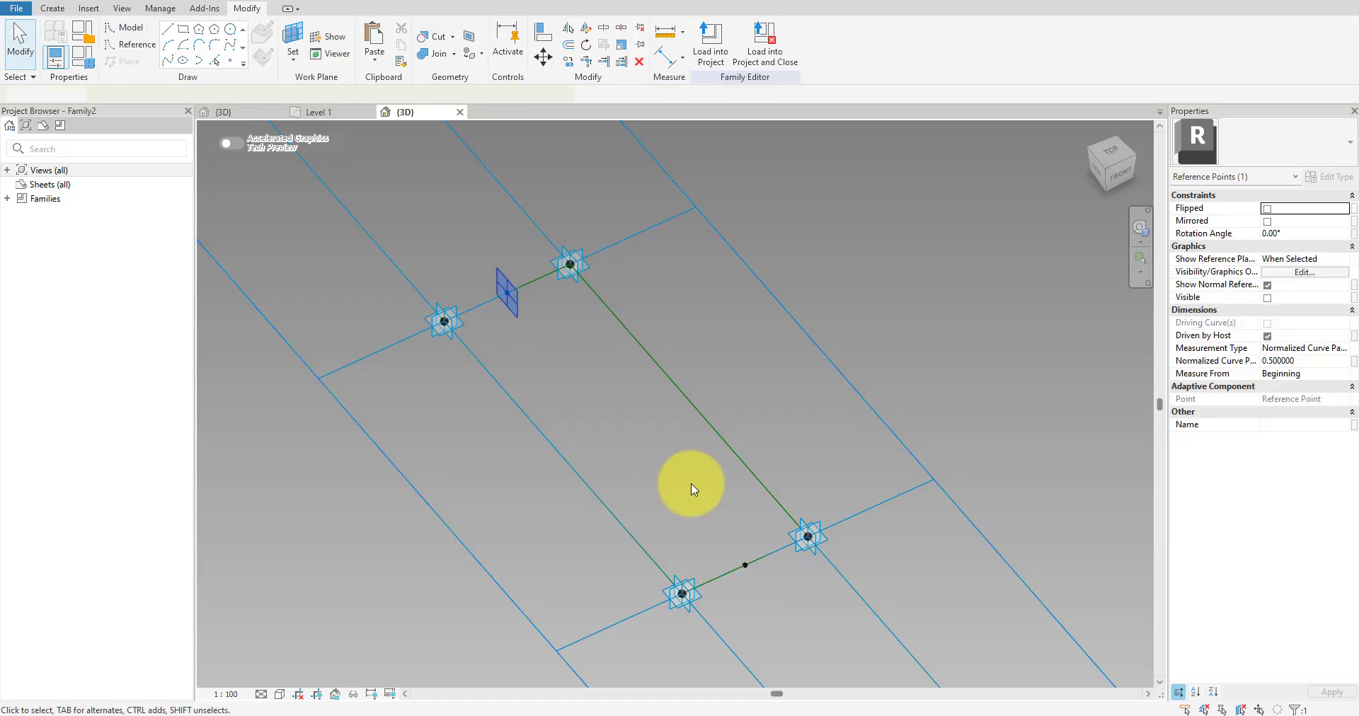
ctrl+click(755, 575)
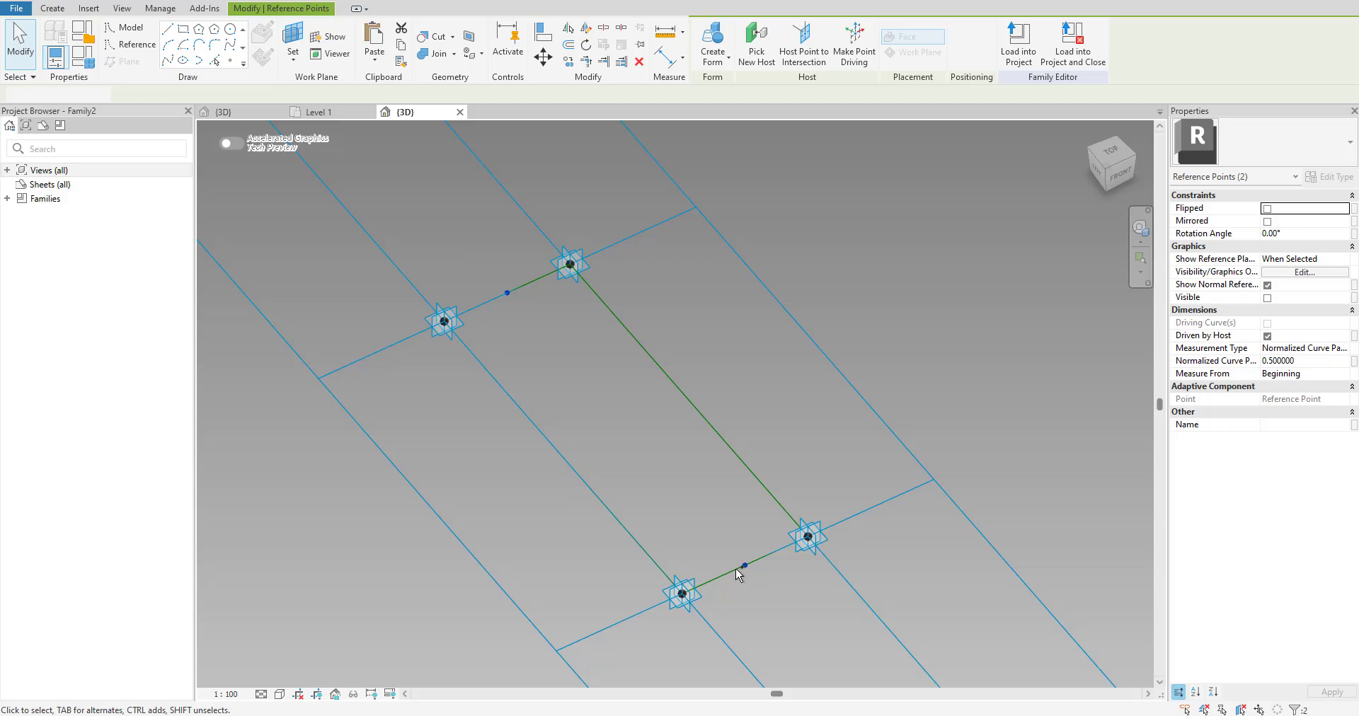
click(168, 63)
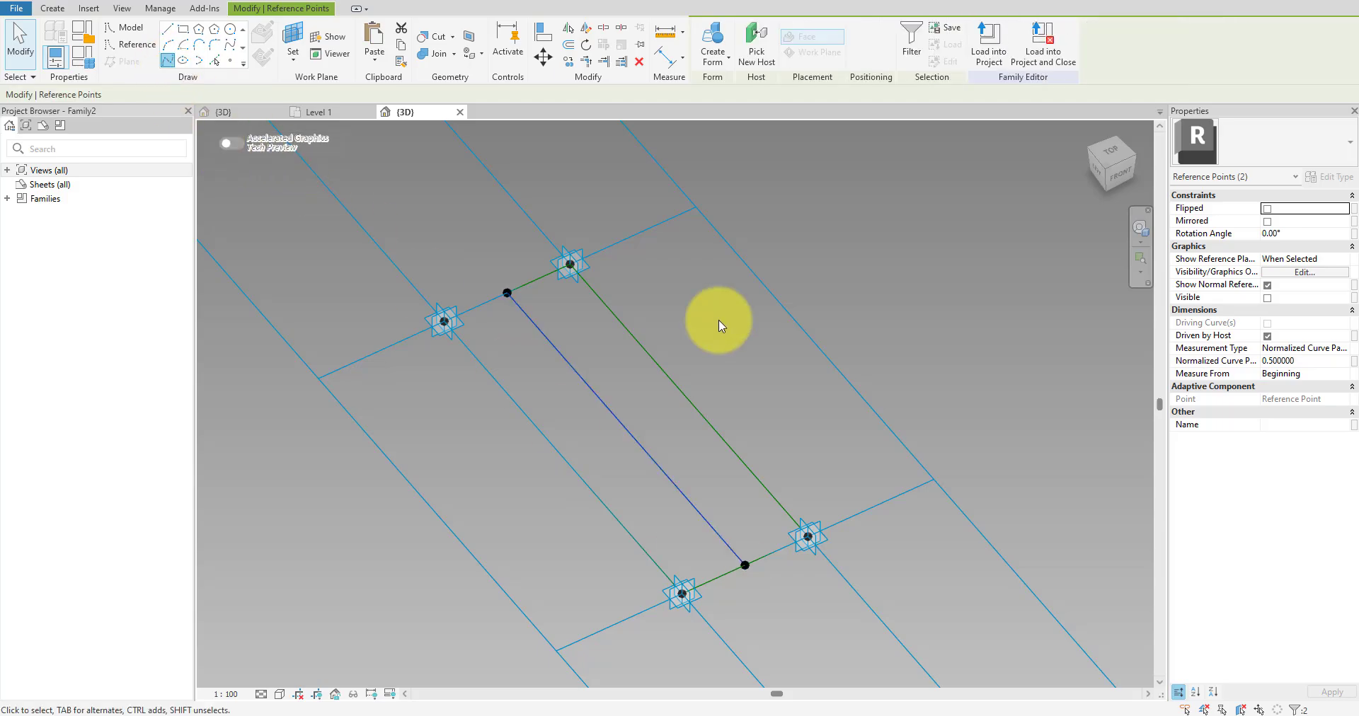
click(669, 331)
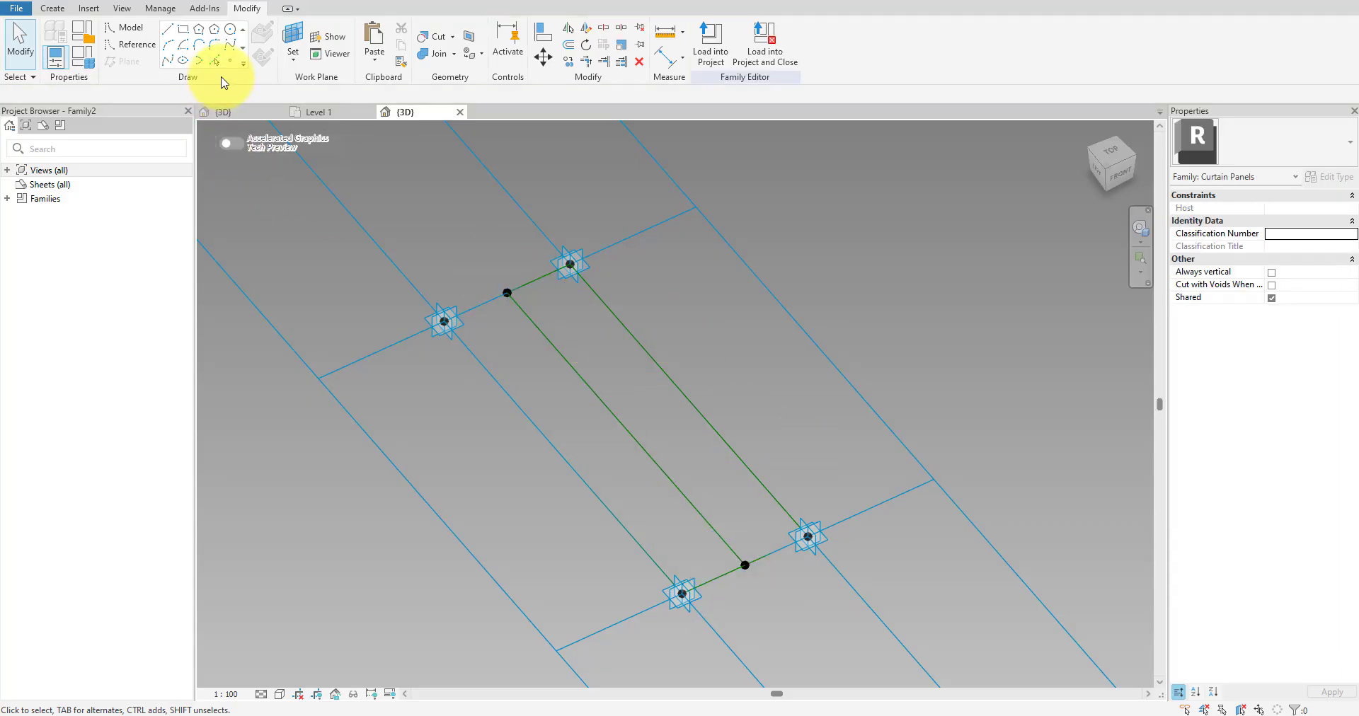
- Place a reference point at the middle of the panel's centre line and set that point's plane as the work plane
click(228, 62)
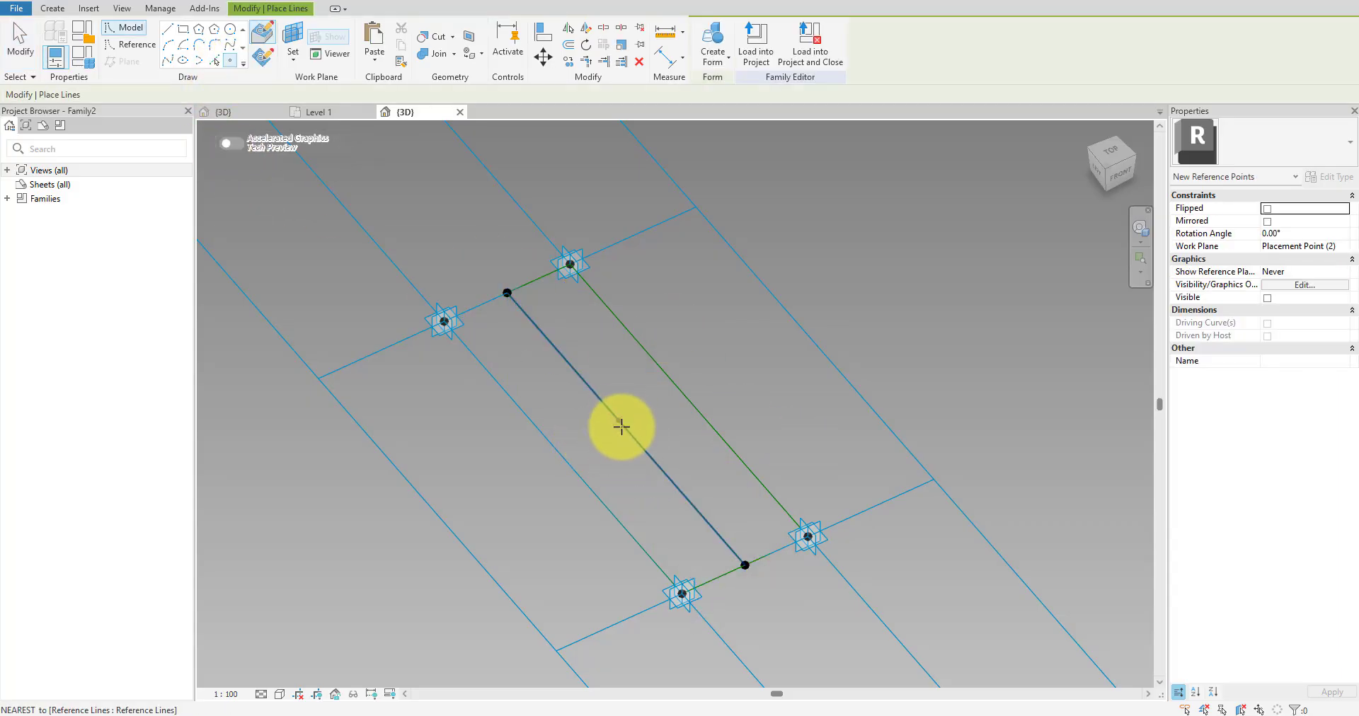
click(625, 428)
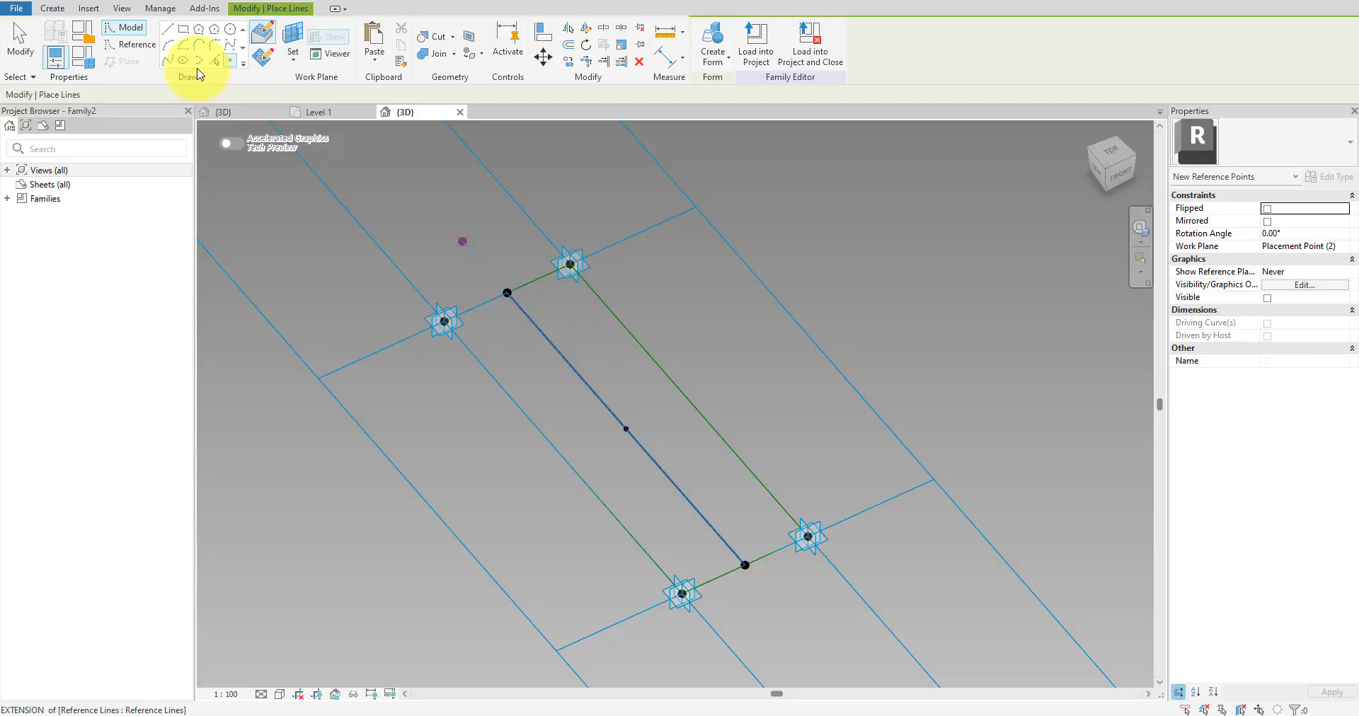
click(292, 39)
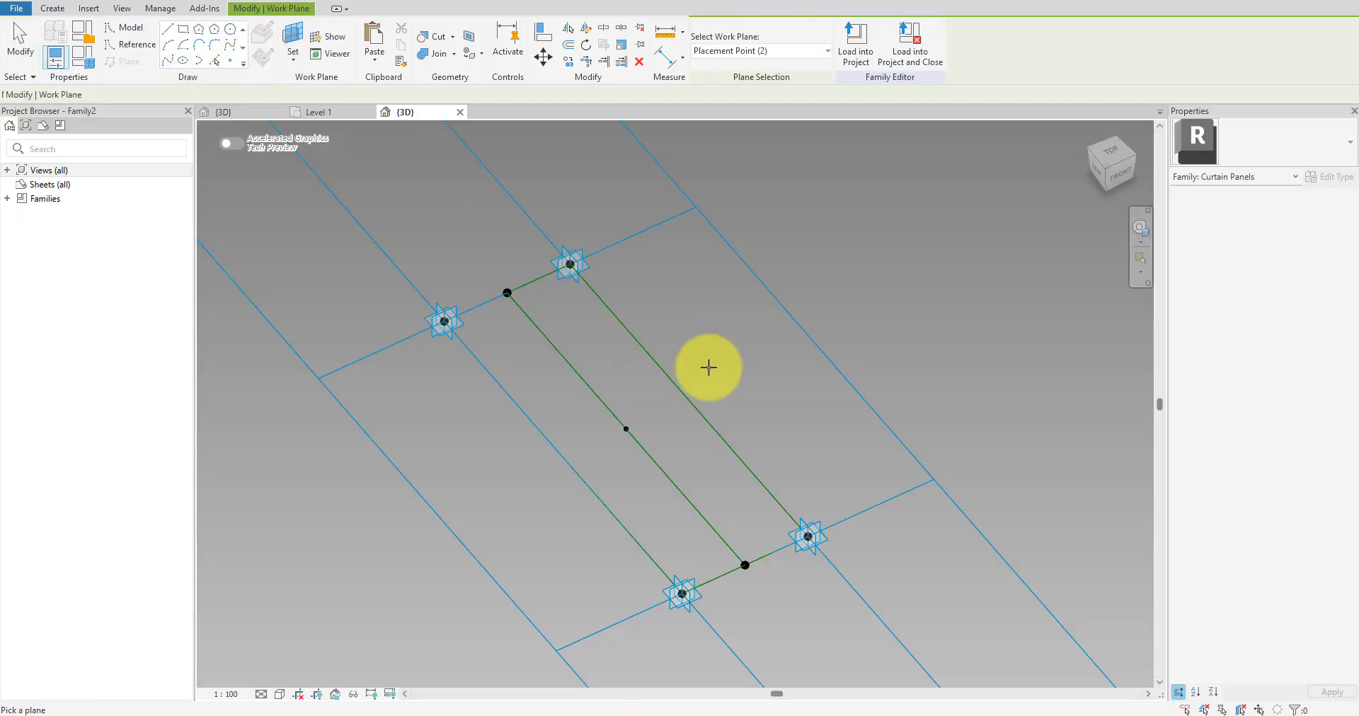
click(624, 429)
- Place two more reference points exactly on the centre line's middle point, accepting the identical-point warnings
click(625, 429)
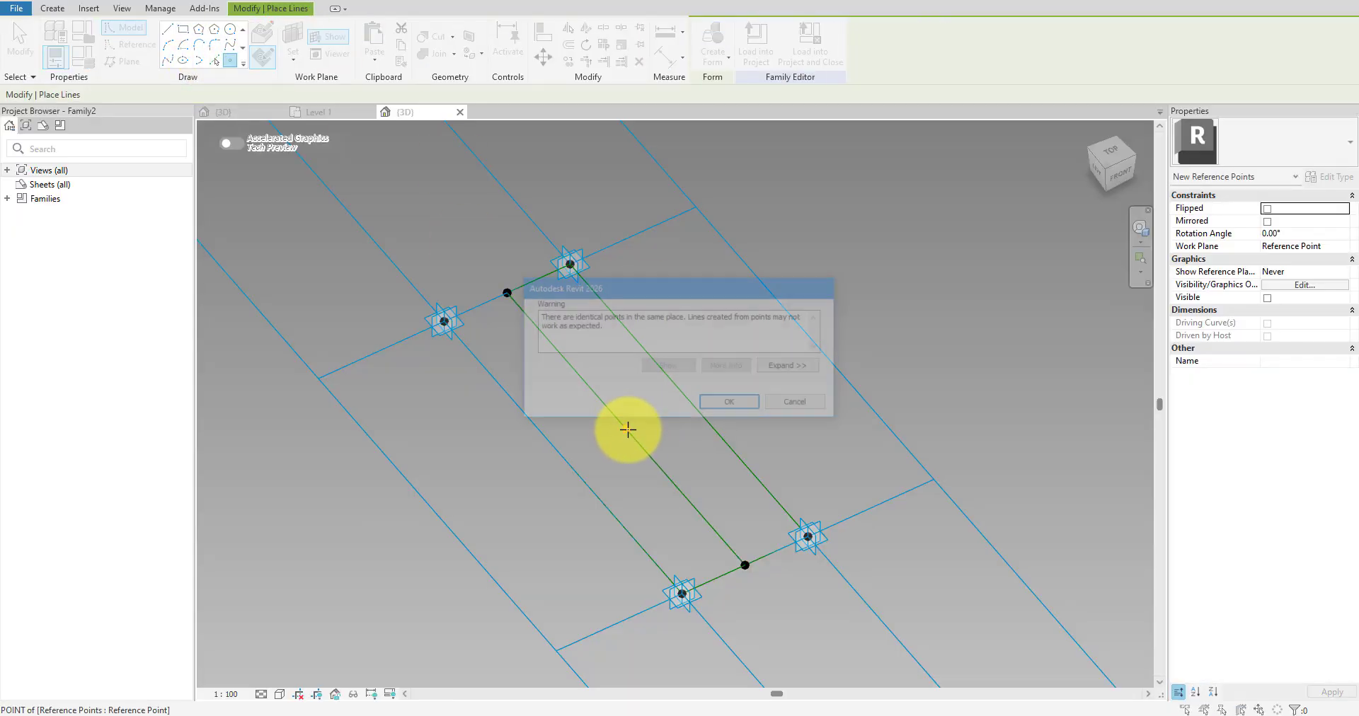
click(710, 406)
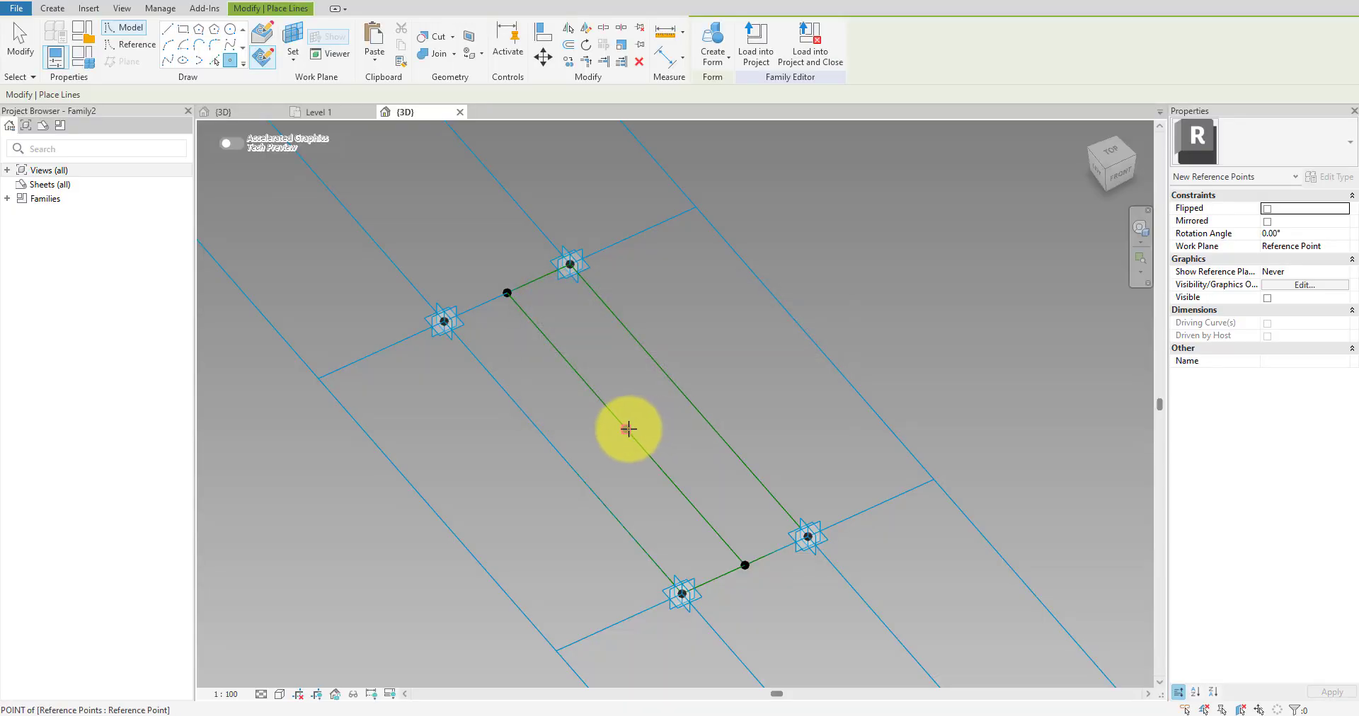
click(629, 428)
click(728, 404)
key(Escape)
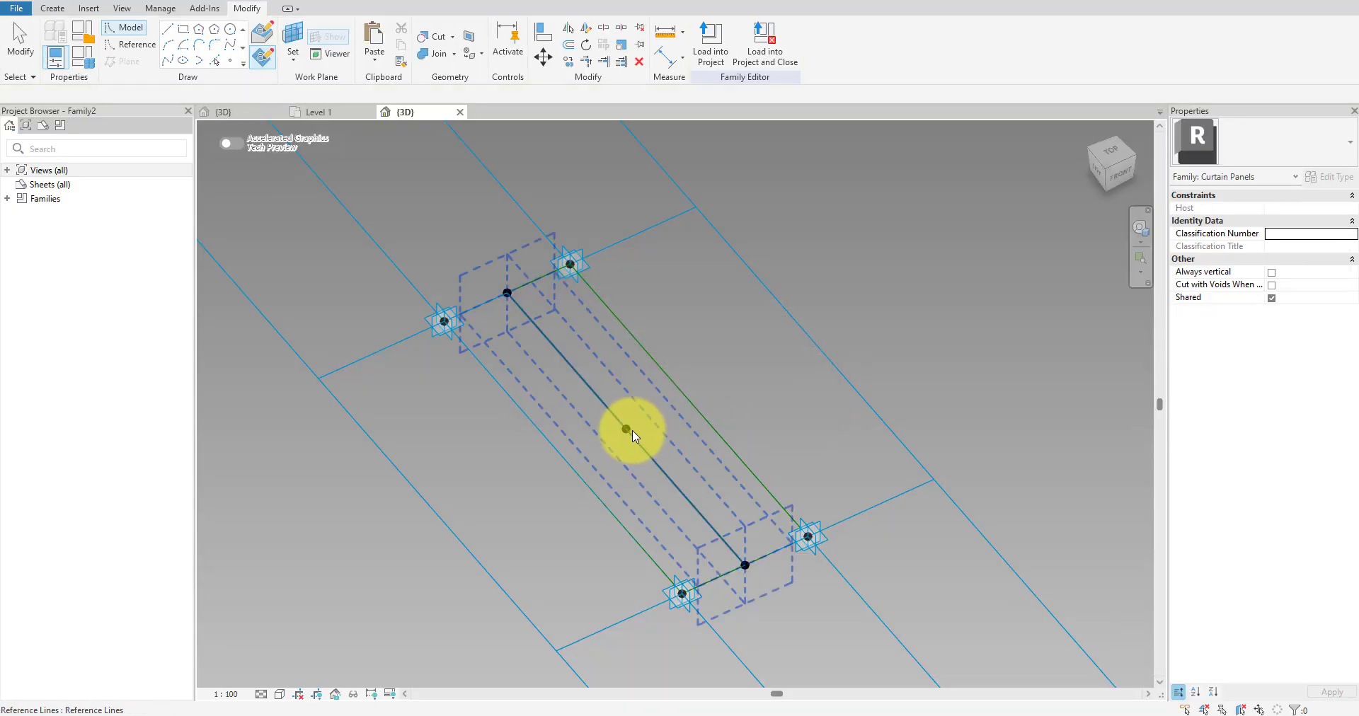
- Move one of the stacked points above the centre line's middle point and the other one below it
click(626, 429)
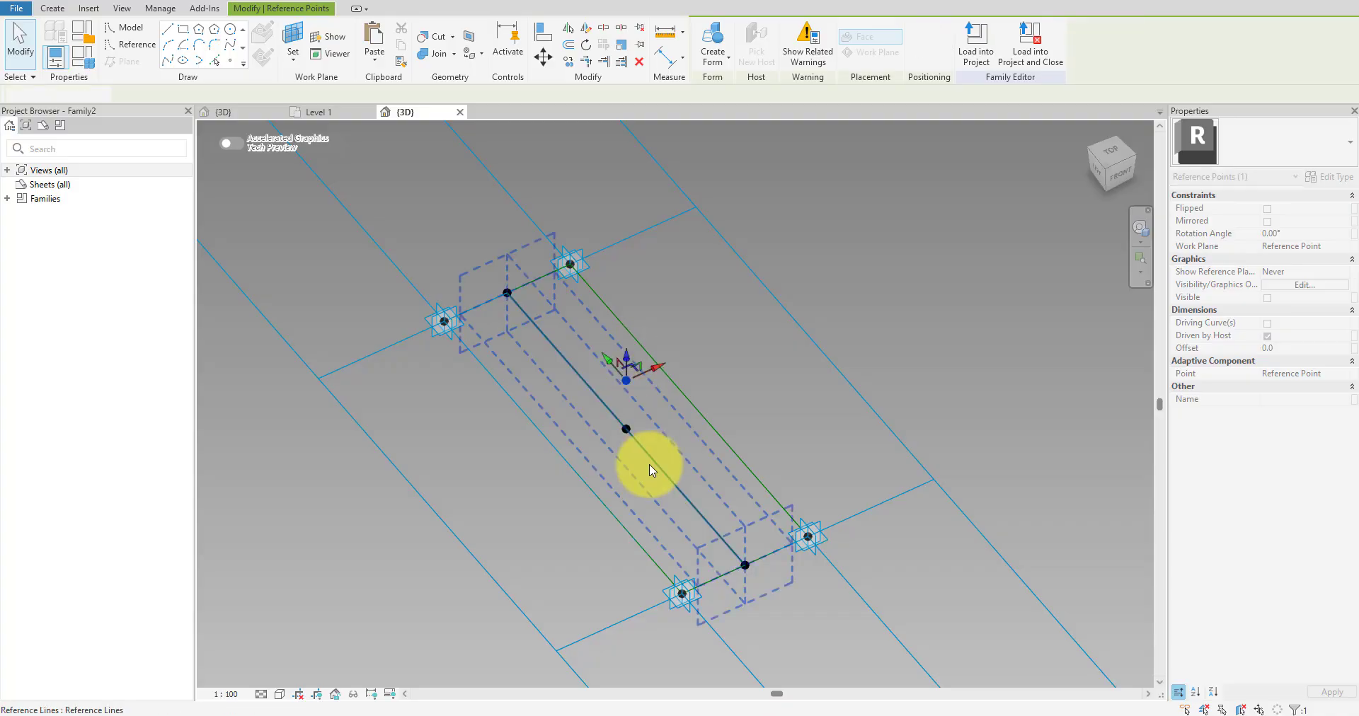
shift+middle_drag(650, 465, 696, 397)
click(626, 436)
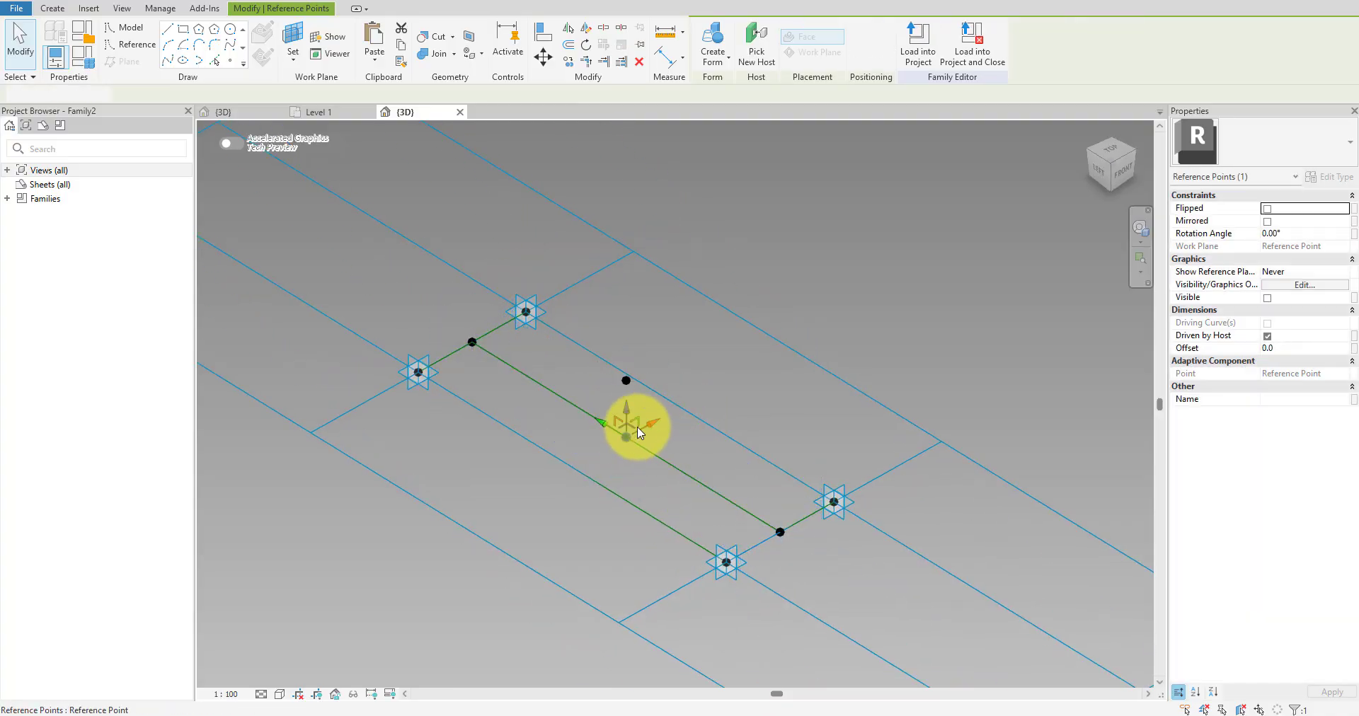
click(694, 445)
shift+middle_drag(694, 446, 622, 396)
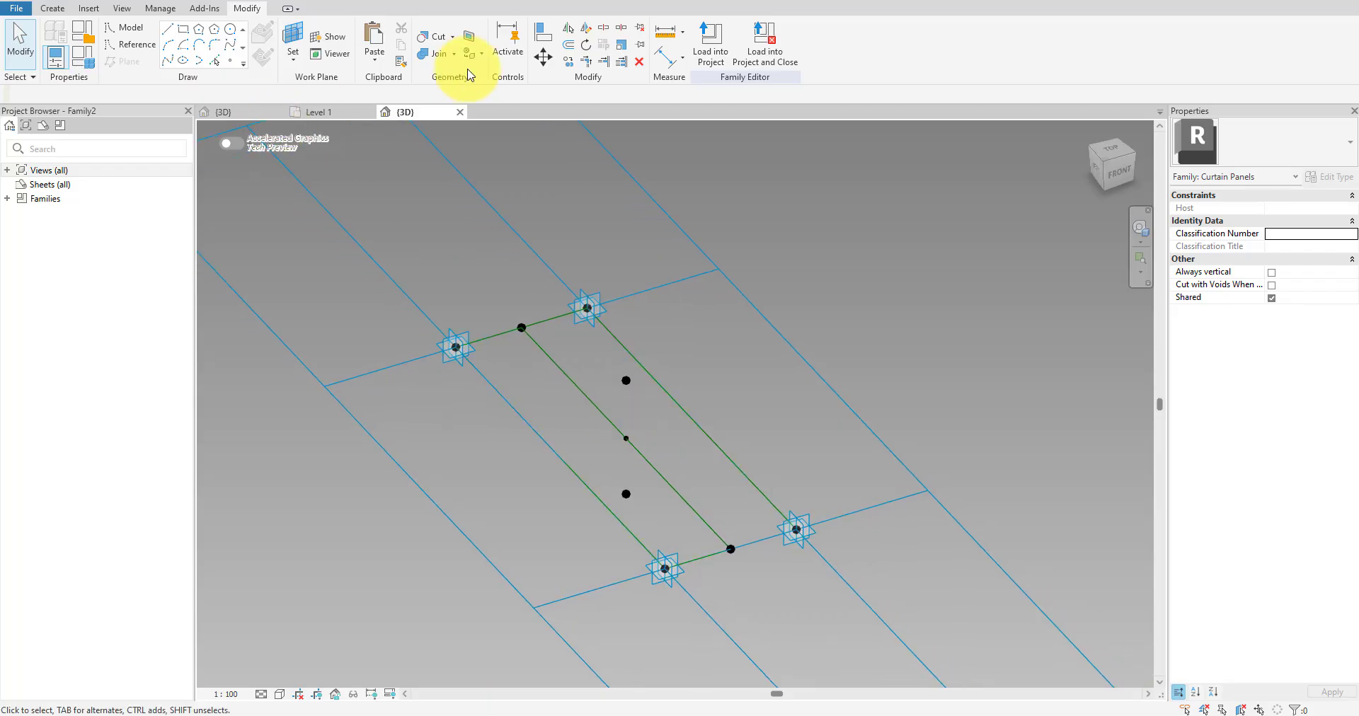
- Add an aligned dimension between the two placement points of the panel's far short edge, on that edge's plane, and set the view scale to 1:50
click(55, 8)
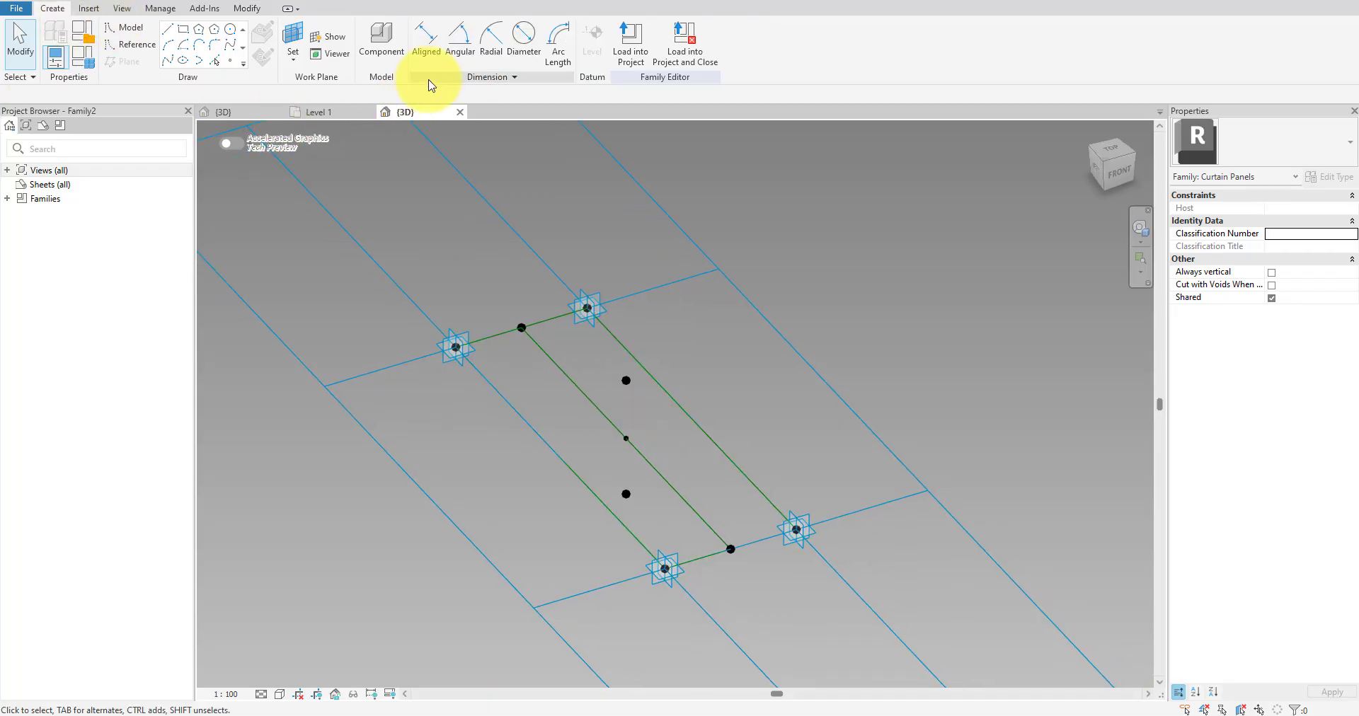
click(427, 42)
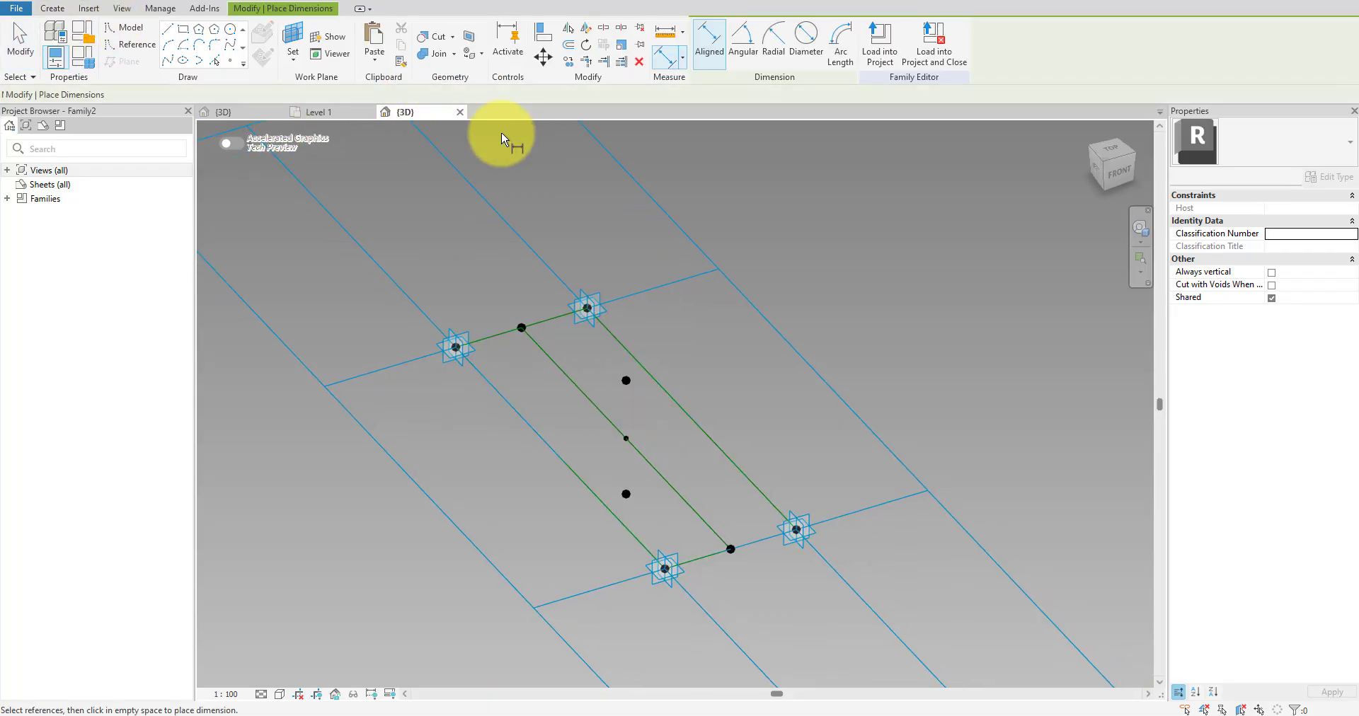
click(293, 39)
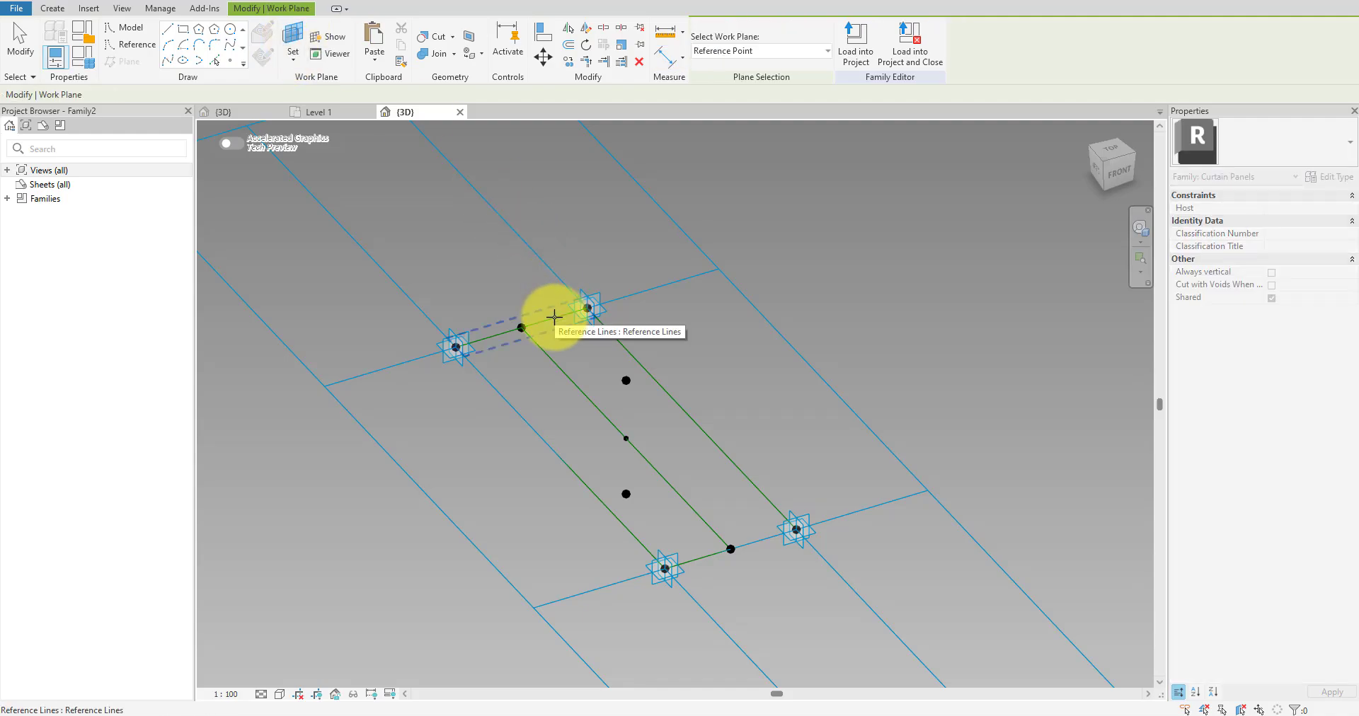
click(554, 316)
click(460, 348)
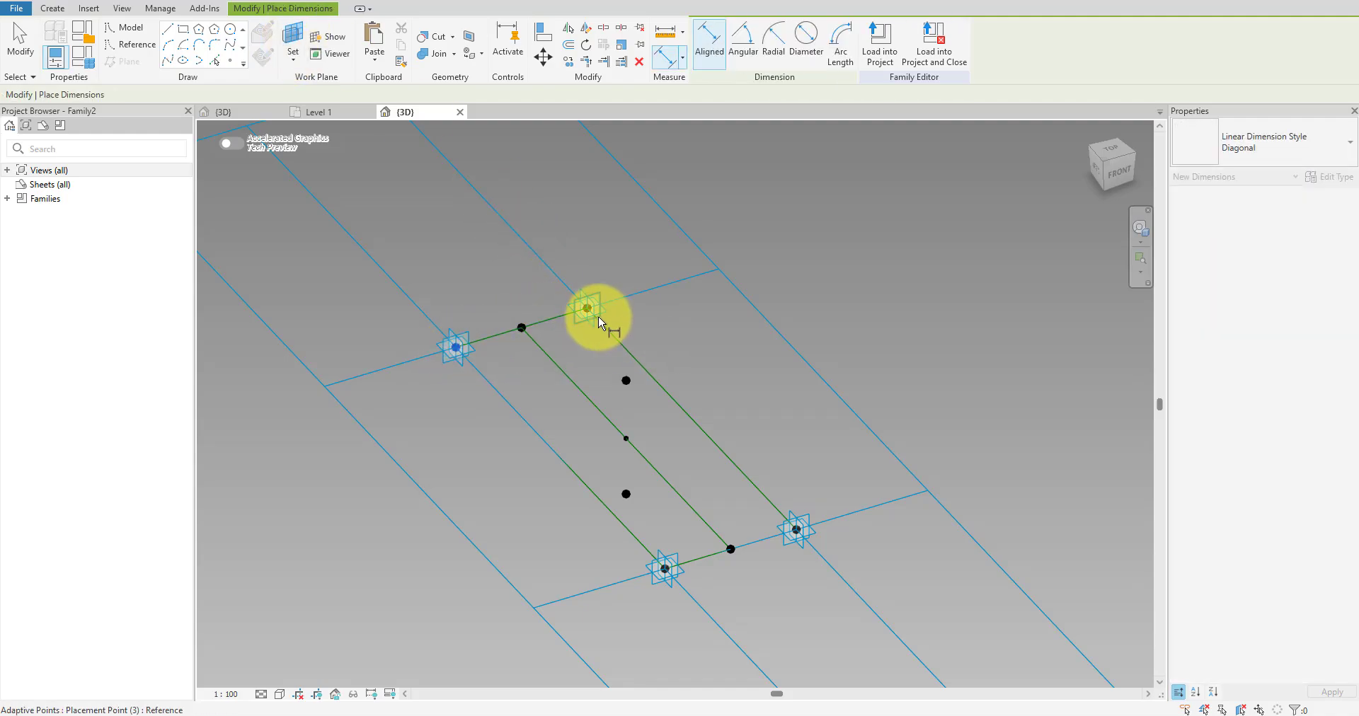
click(593, 316)
click(495, 282)
key(Escape)
key(Escape)
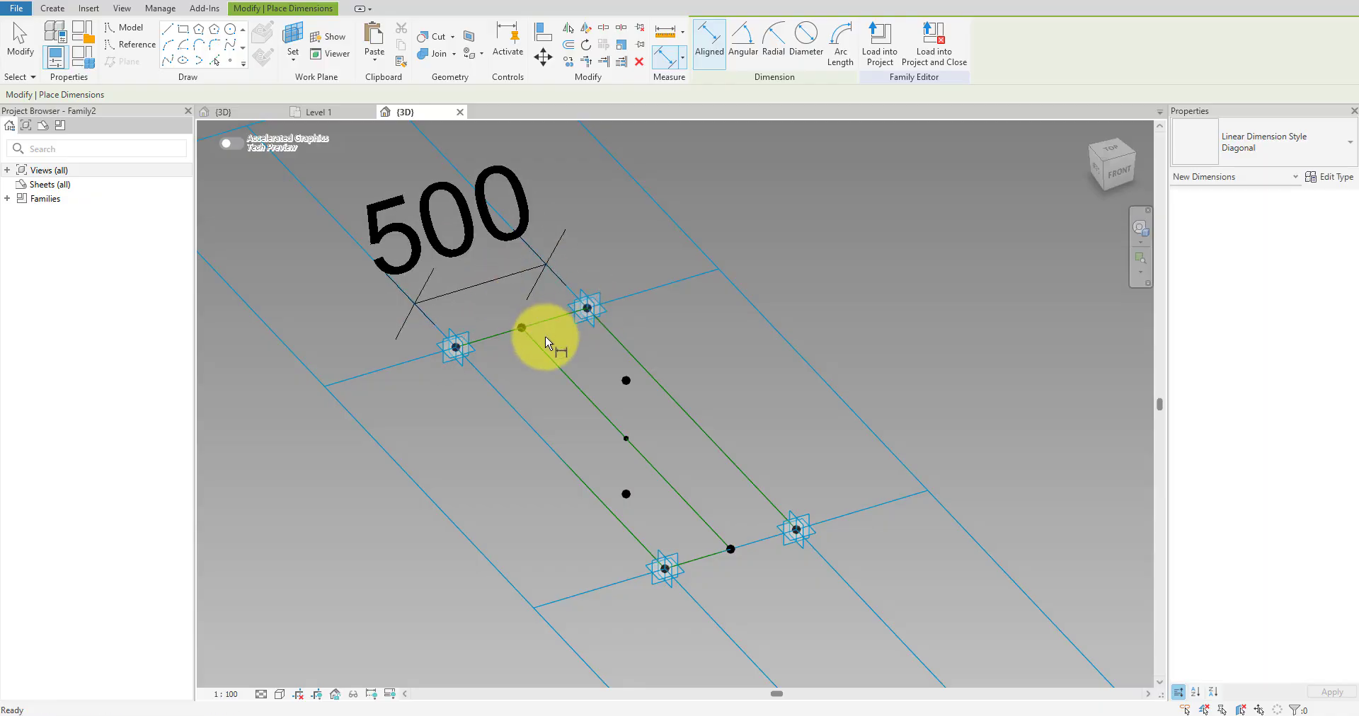
click(225, 693)
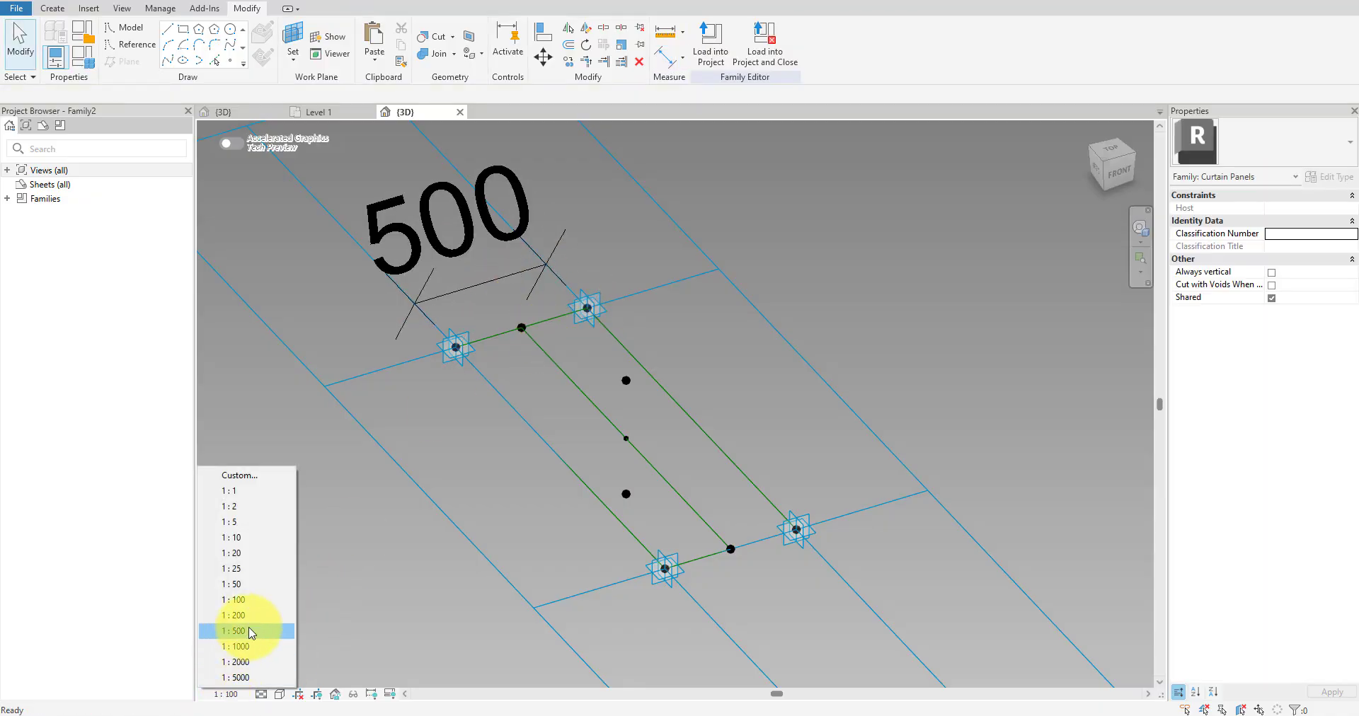
click(241, 584)
- Label the dimension on the panel's short edge with a new instance reporting parameter named Width
click(490, 266)
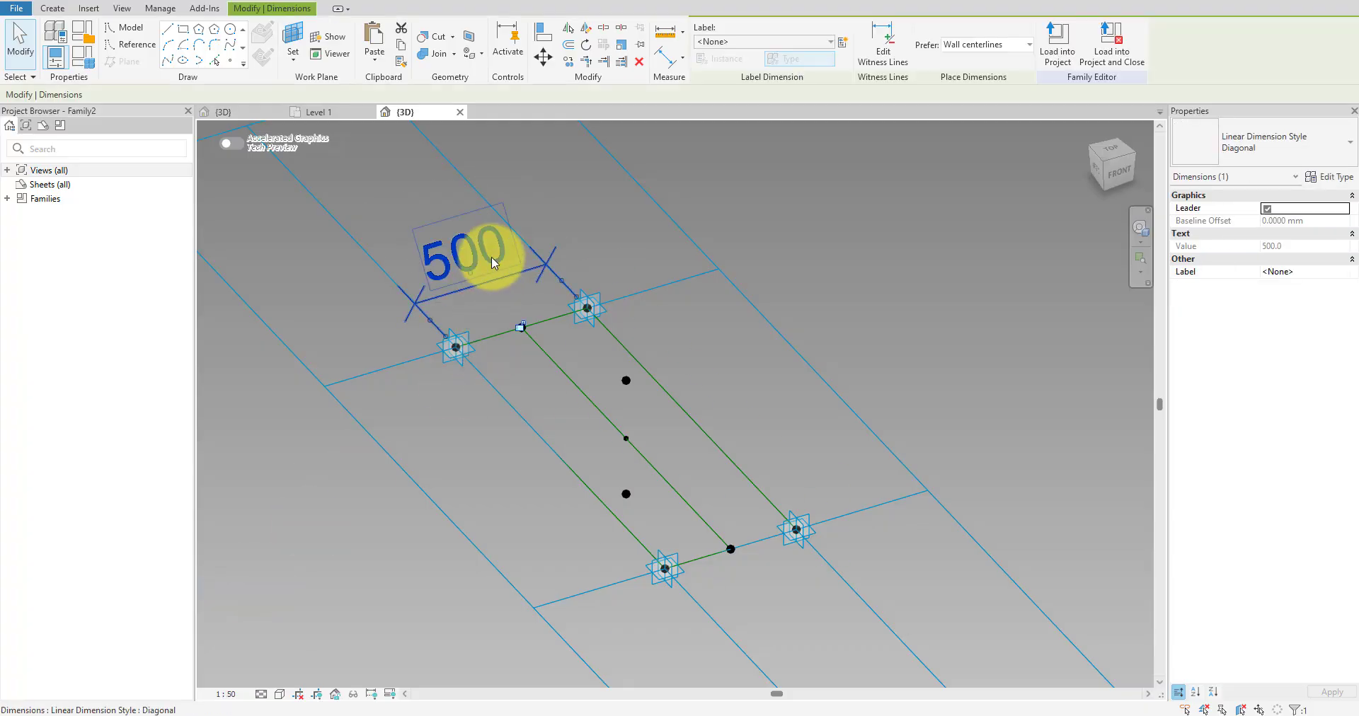
click(844, 44)
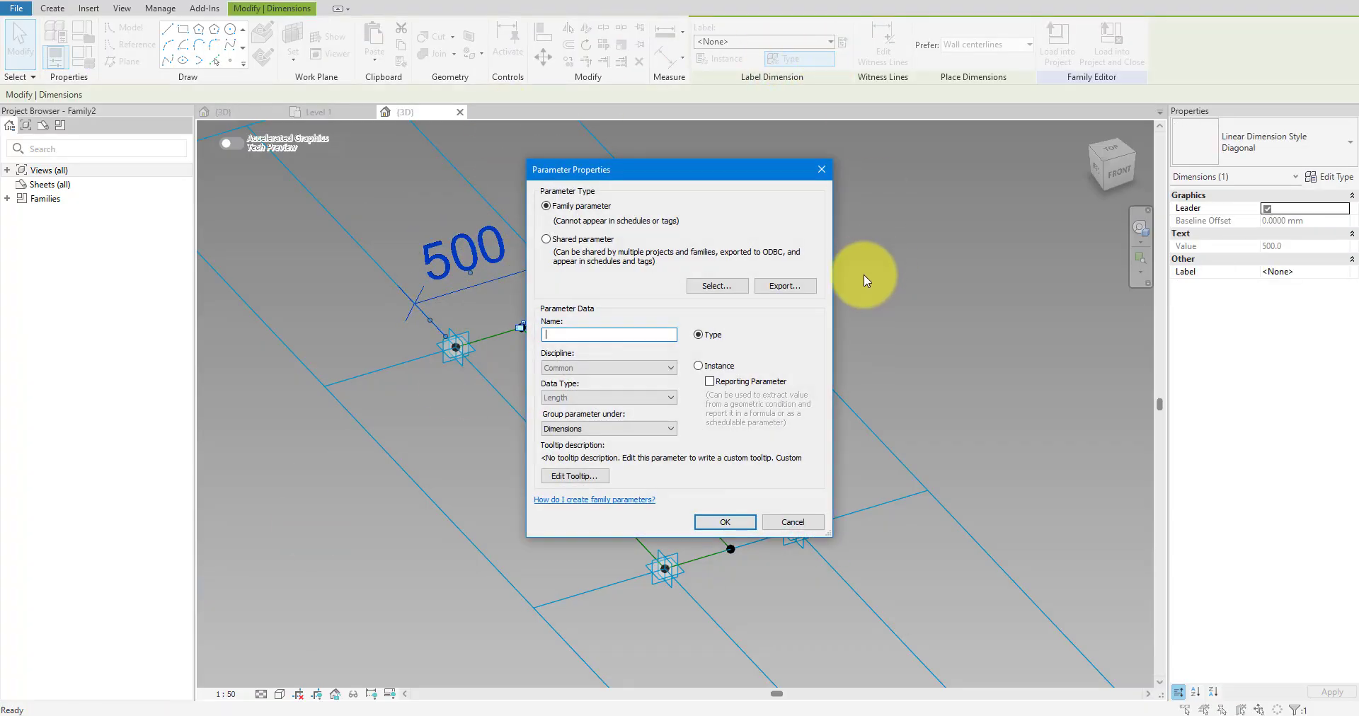
click(716, 365)
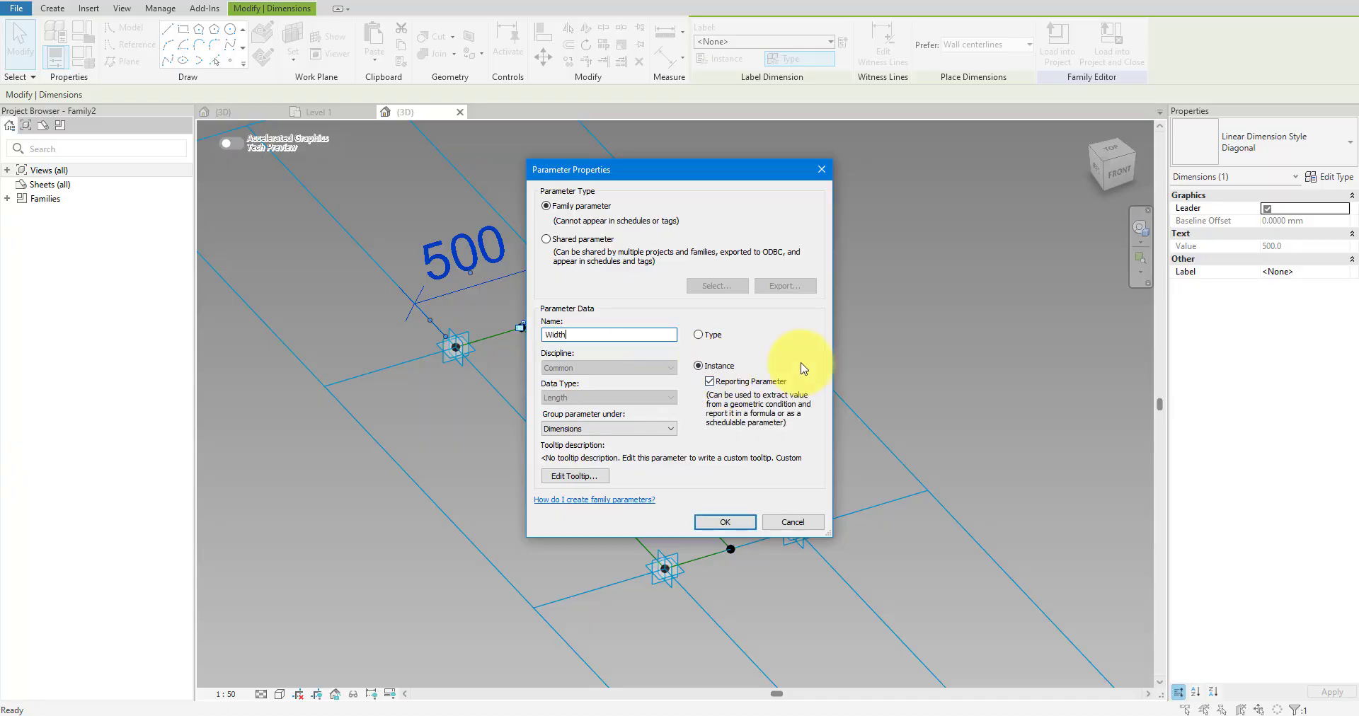
click(729, 522)
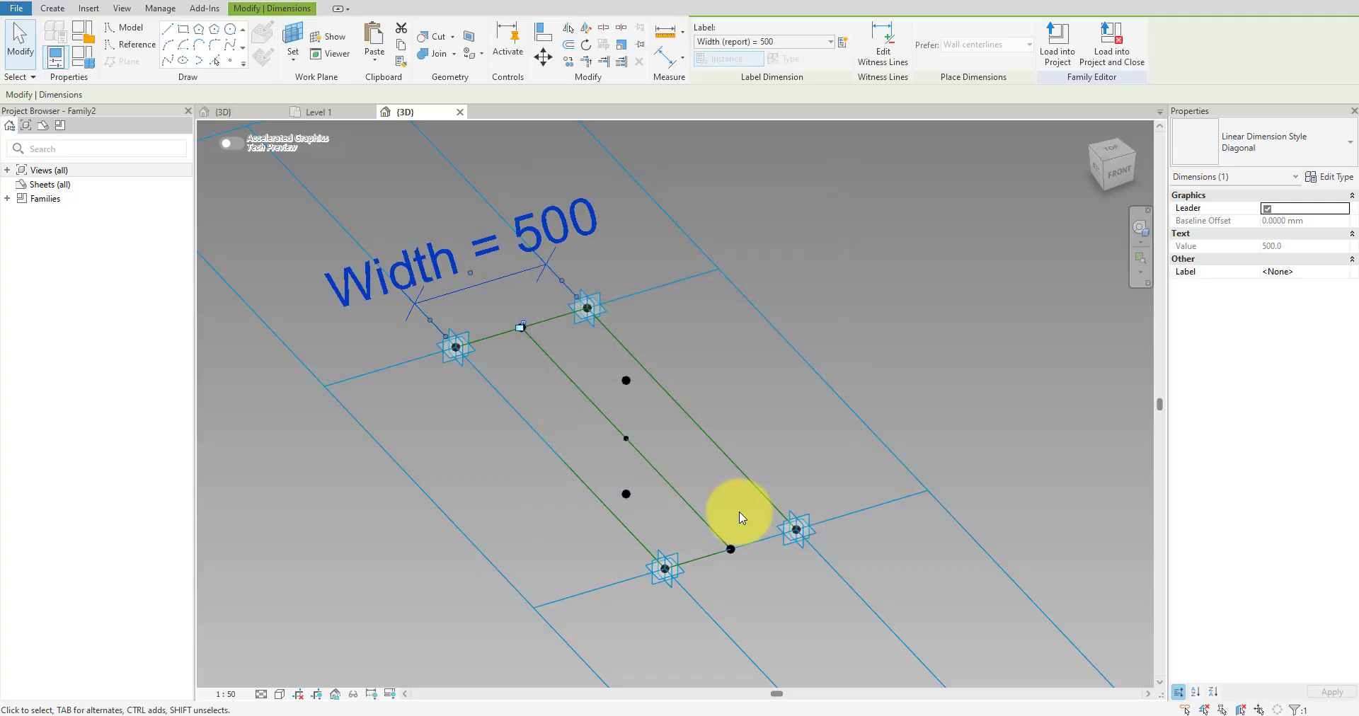
click(733, 422)
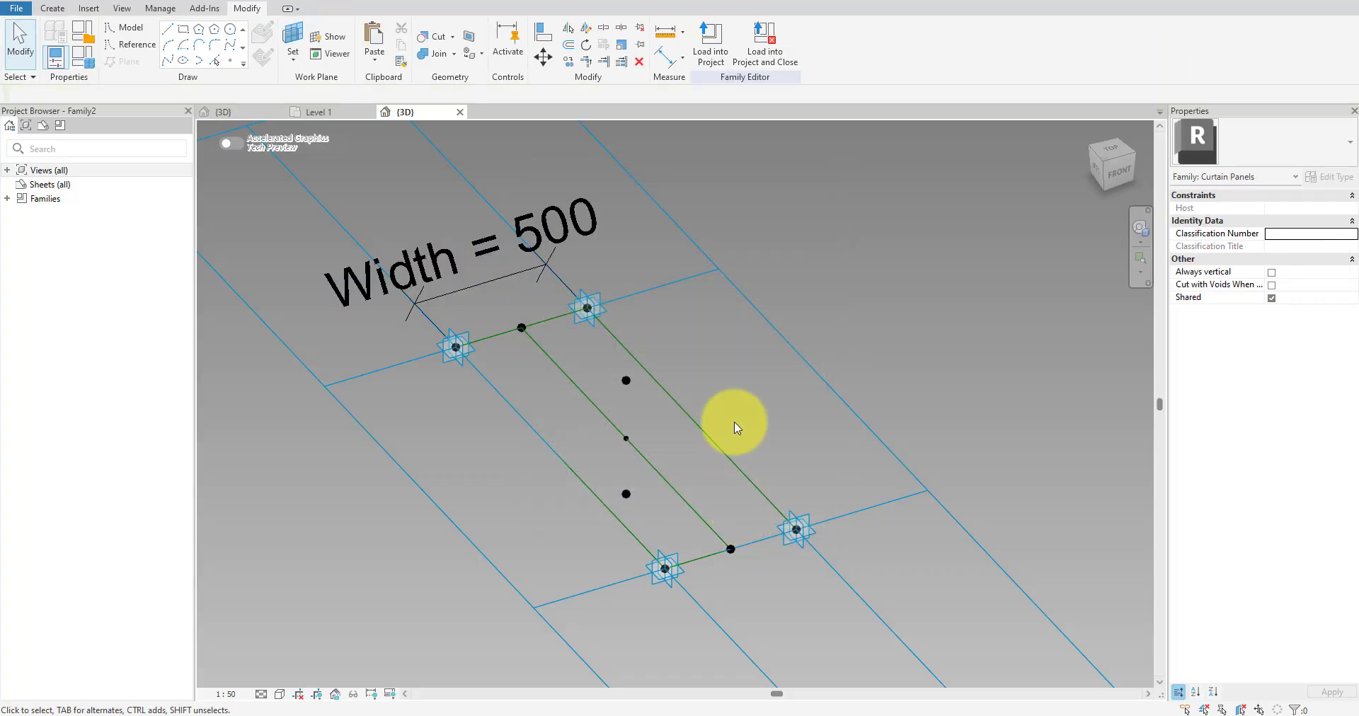
- Link the offset of the reference point above the centre line to a new instance parameter named OpenDistance
click(664, 416)
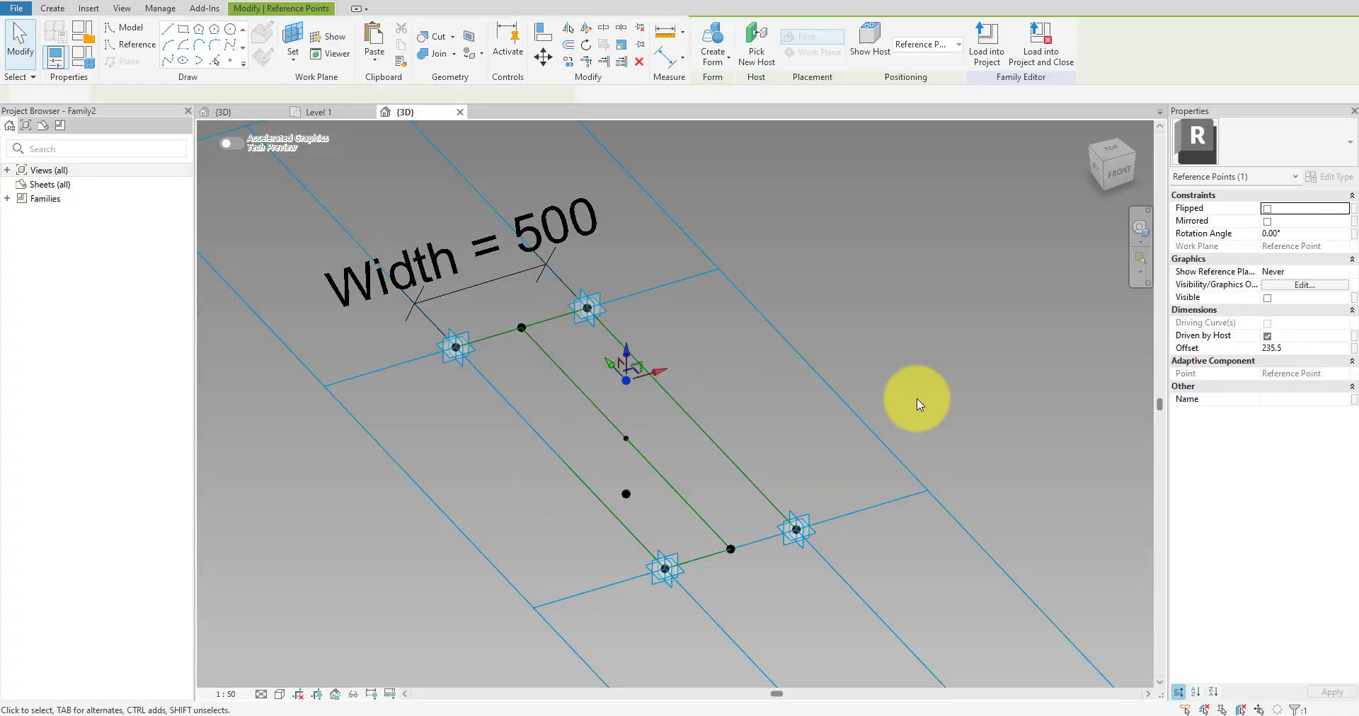
click(1353, 350)
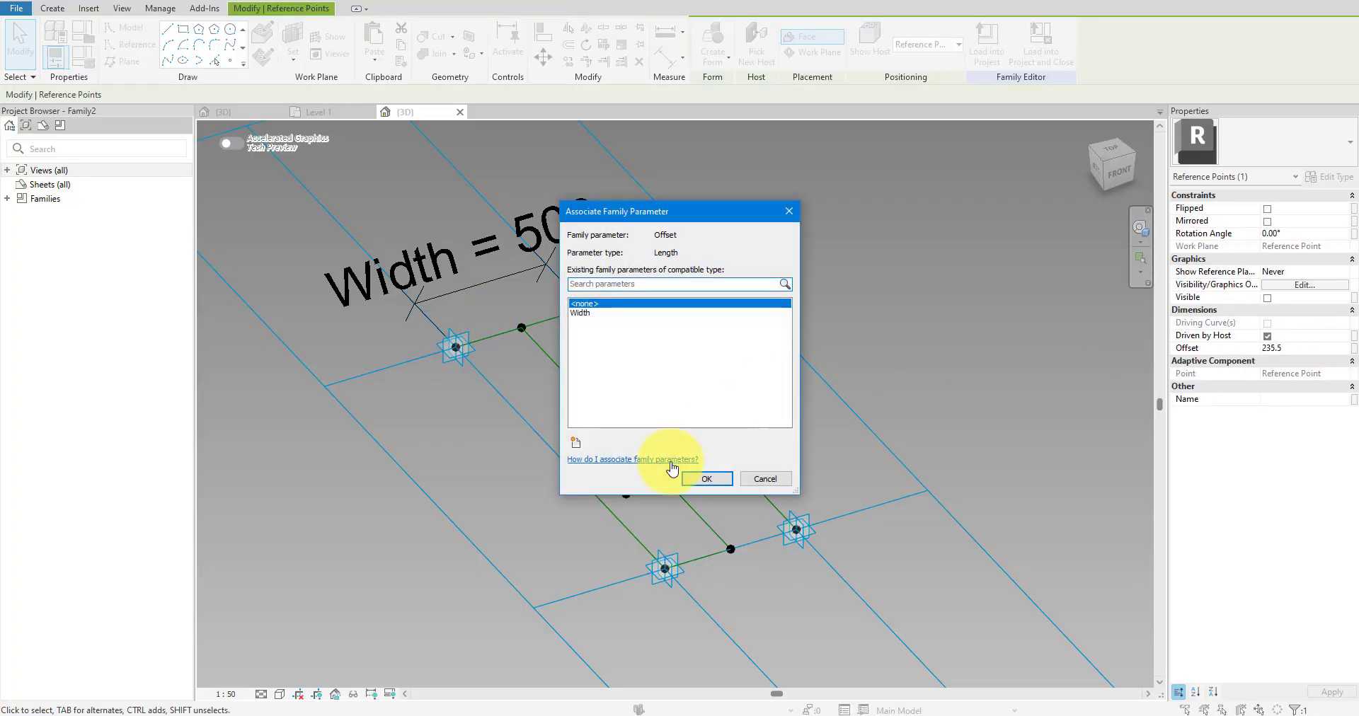
click(576, 443)
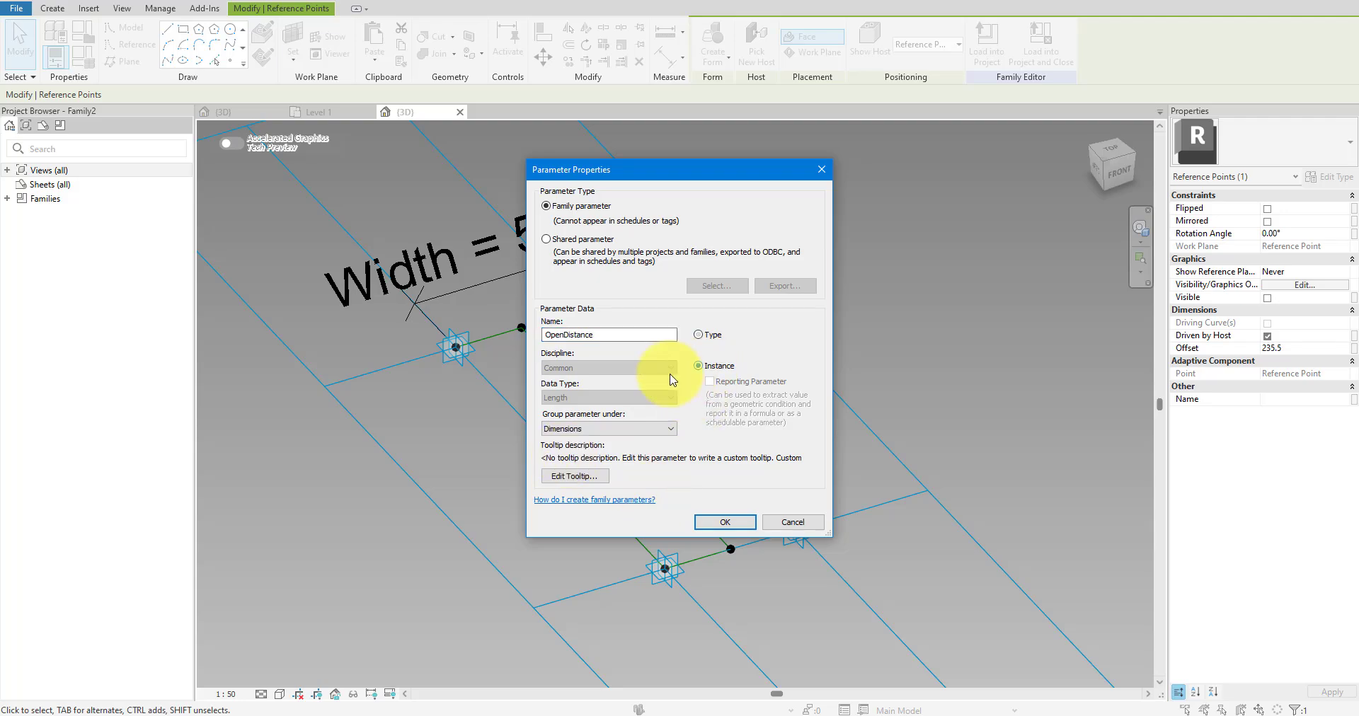
click(725, 523)
click(701, 480)
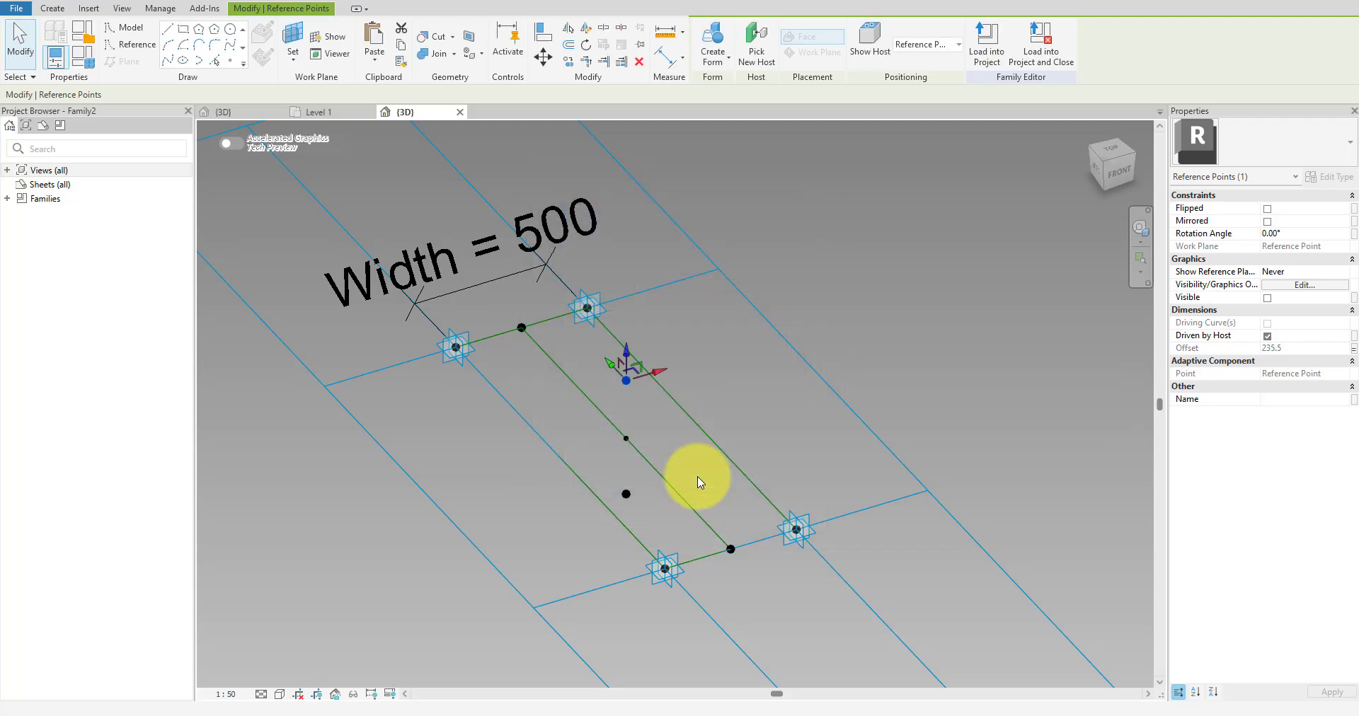
- Link the offset of the reference point below the centre line to a new instance parameter named NegativeOpenDistance
click(626, 494)
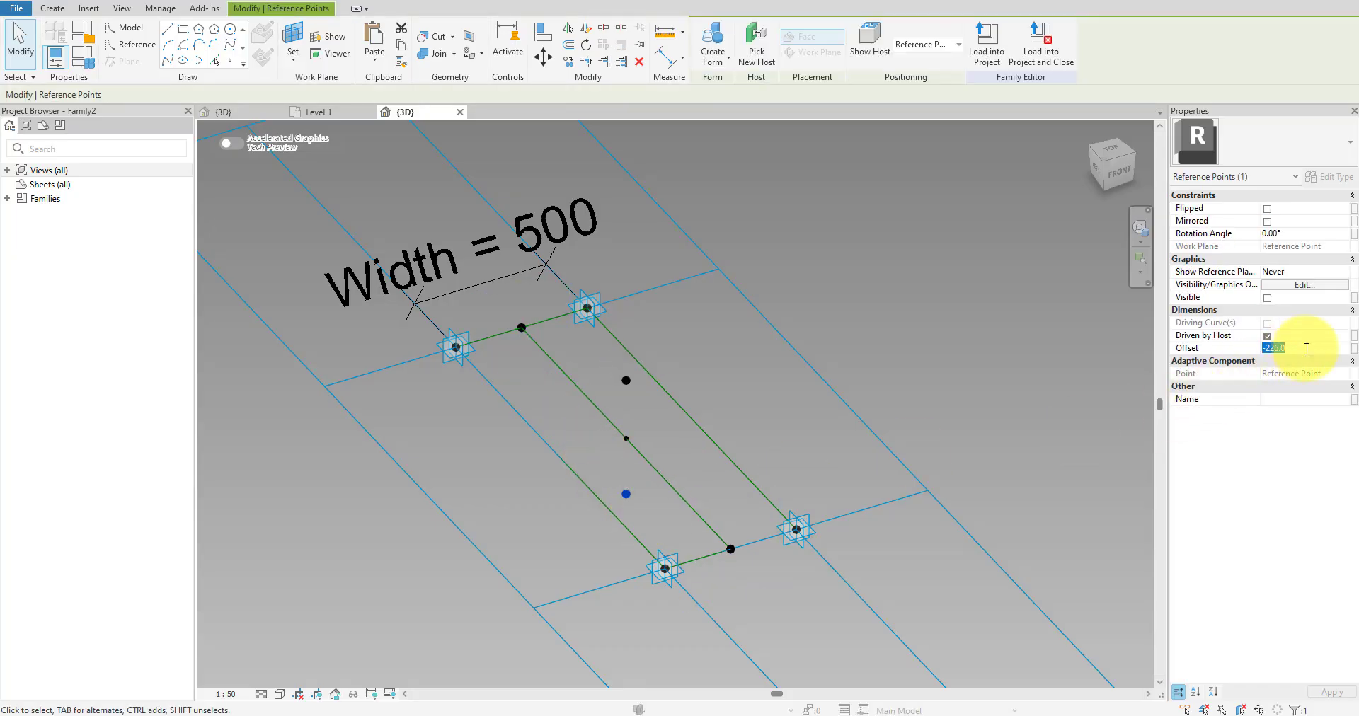
click(1354, 348)
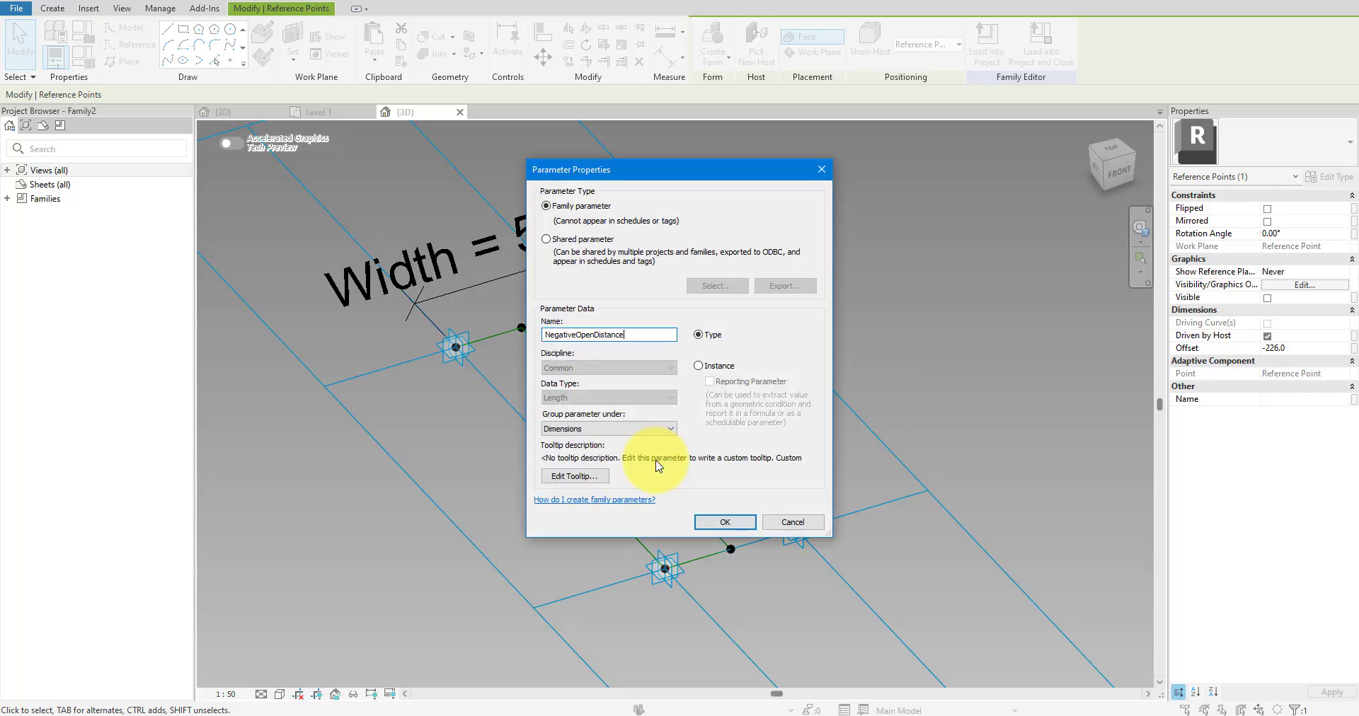
click(725, 522)
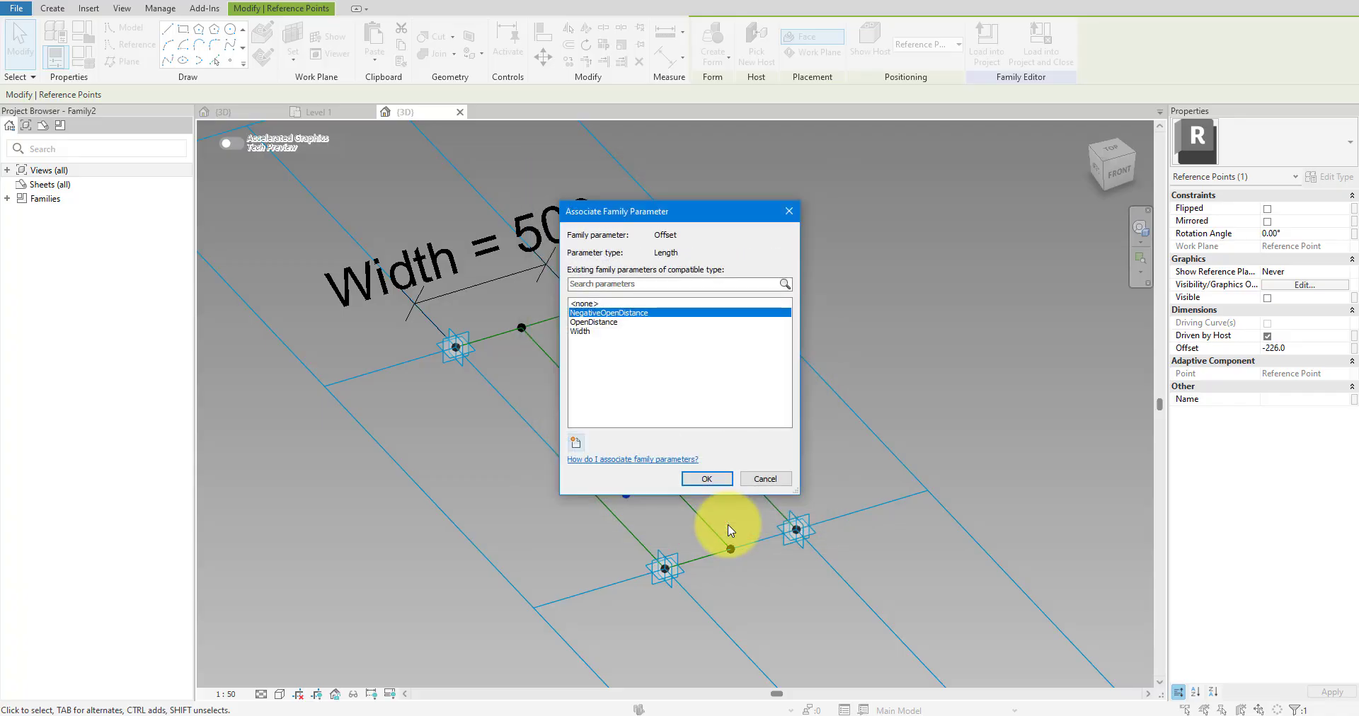
click(707, 480)
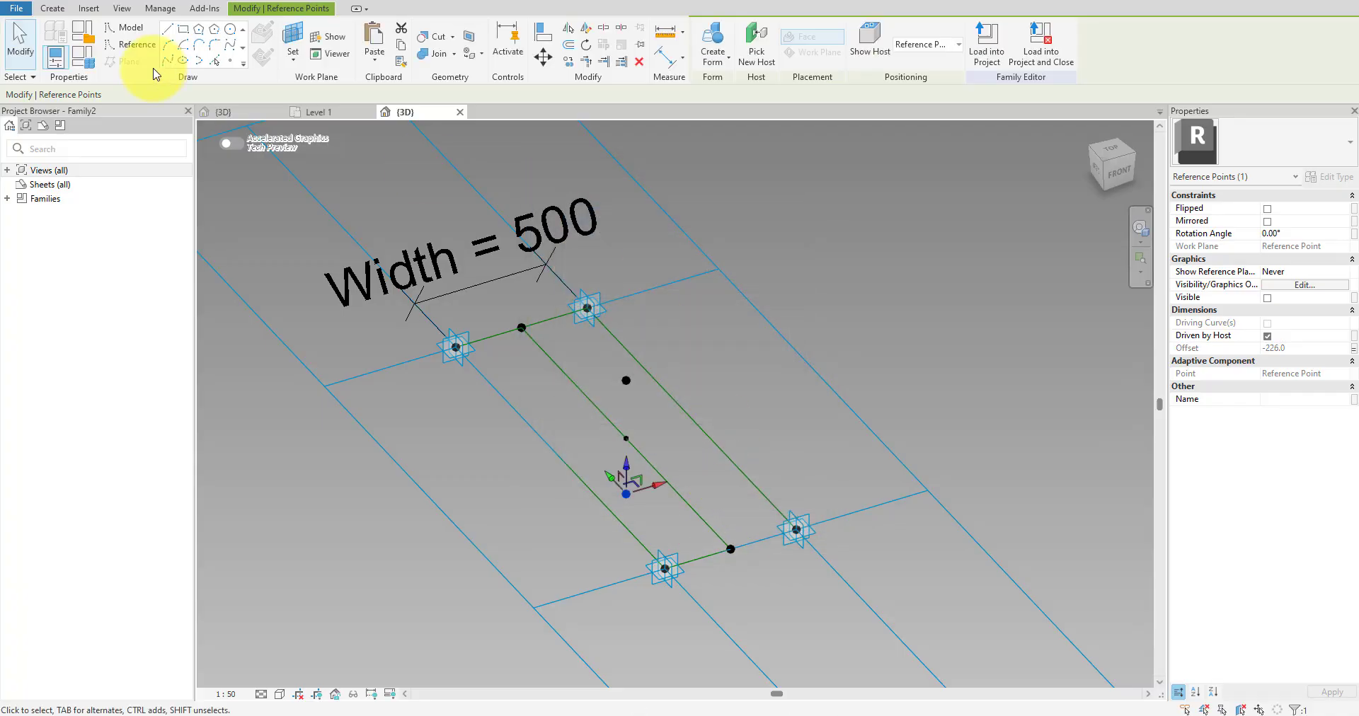
- Set the NegativeOpenDistance formula to -OpenDistance and flex the pair by moving the upper point to an offset of about 186 mm
click(83, 56)
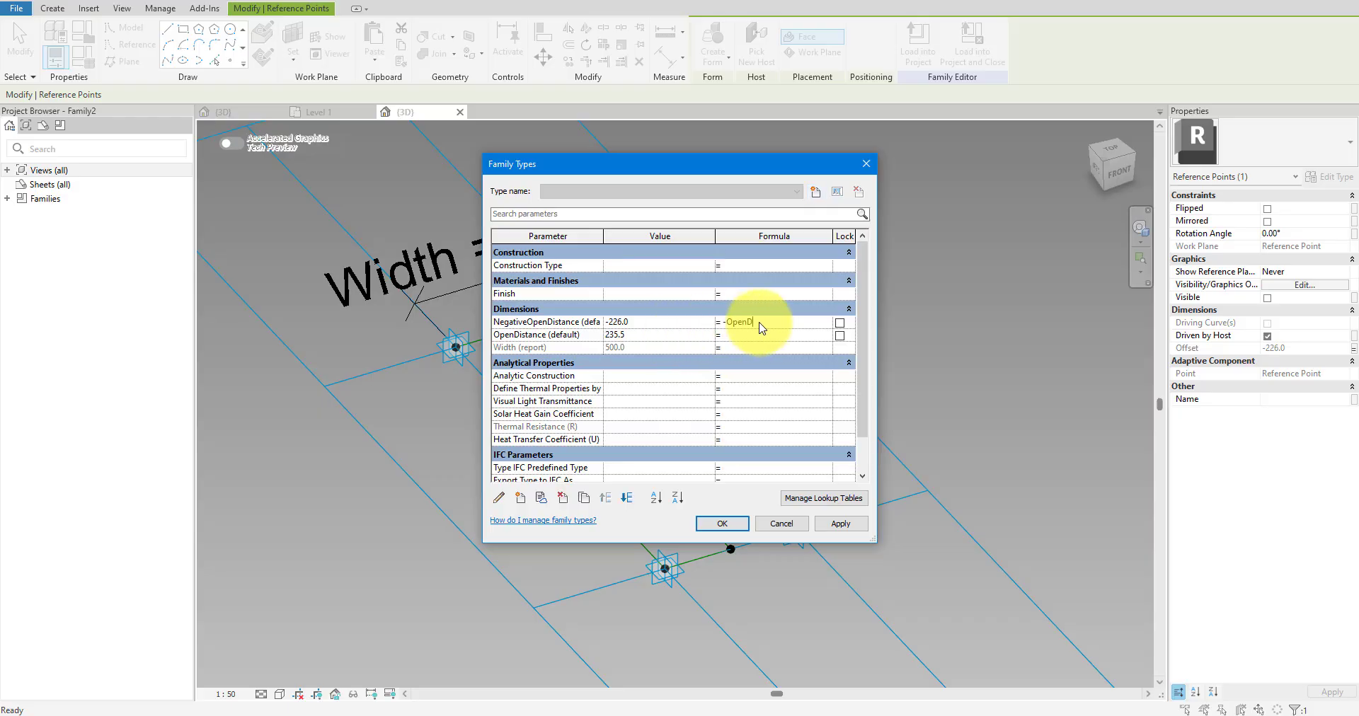
key(Return)
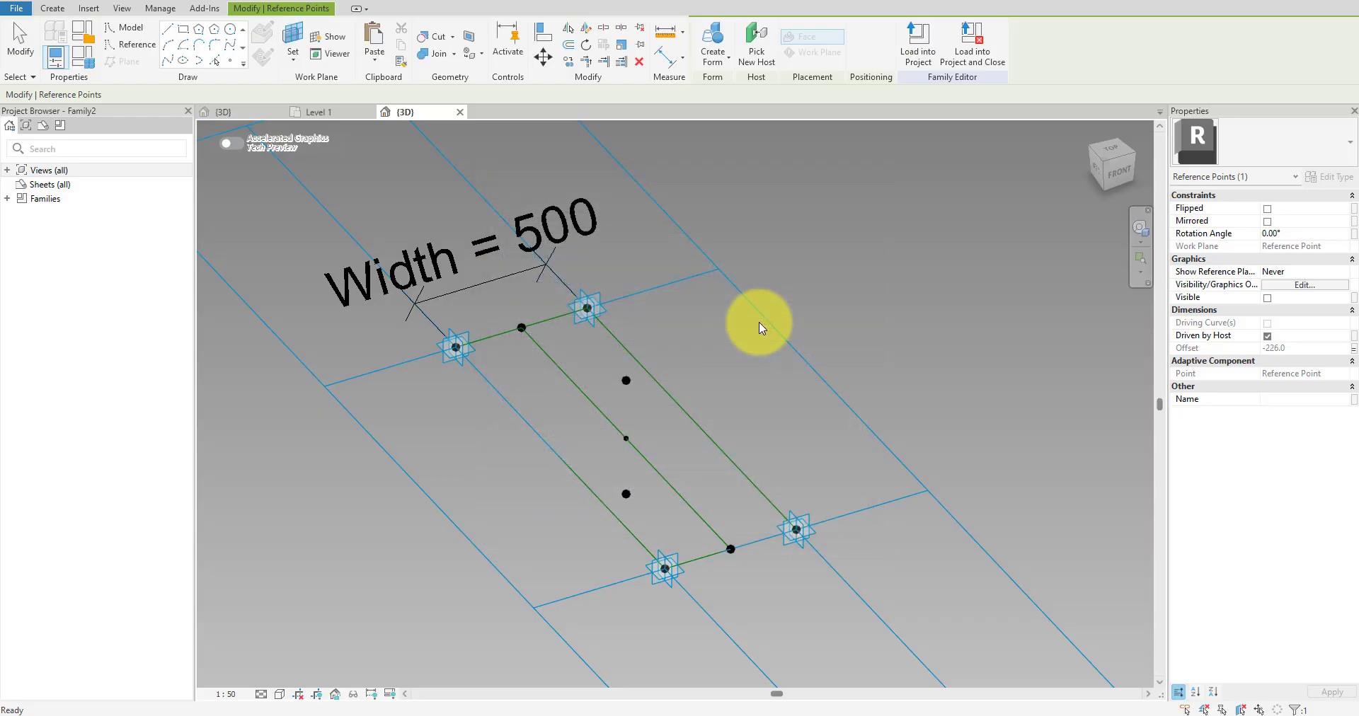
click(626, 380)
drag(629, 351, 698, 375)
- Set the upper offset point's vertical plane as the work plane and place a new reference point exactly on it, accepting the identical-point warning
click(230, 62)
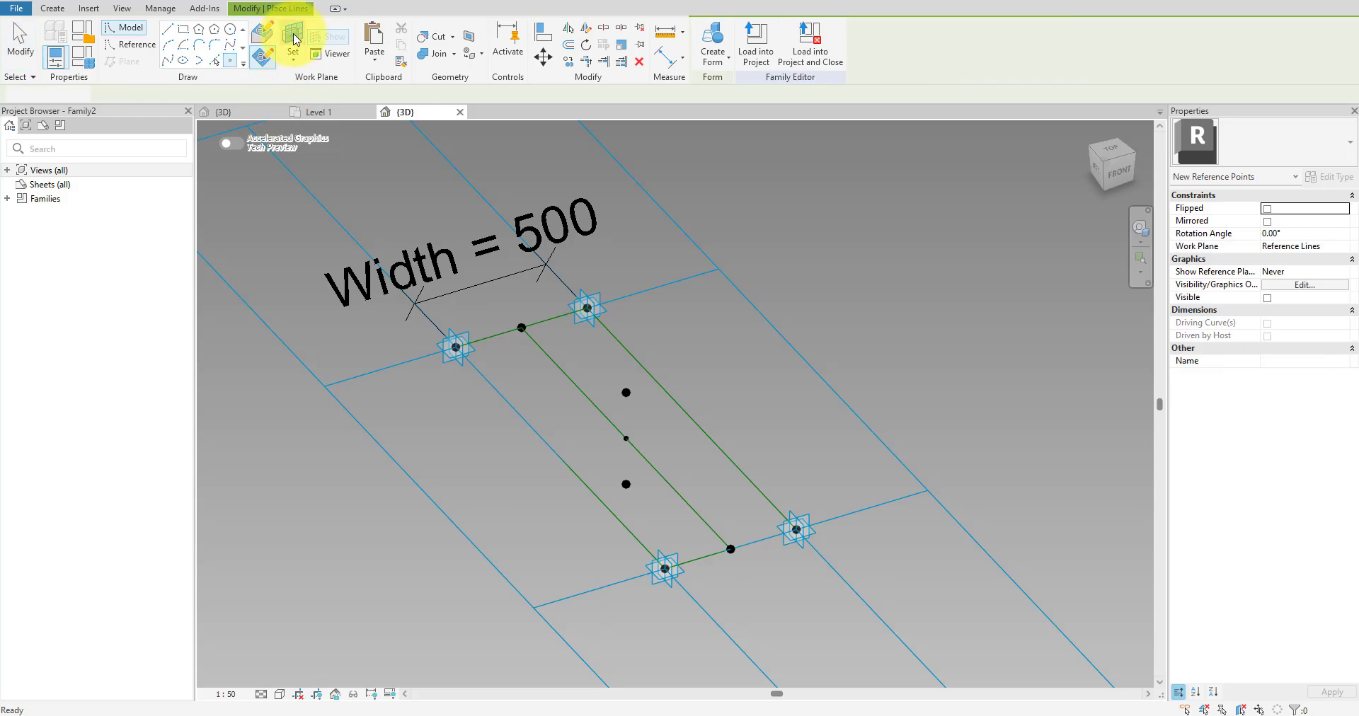
click(292, 37)
click(626, 392)
click(626, 393)
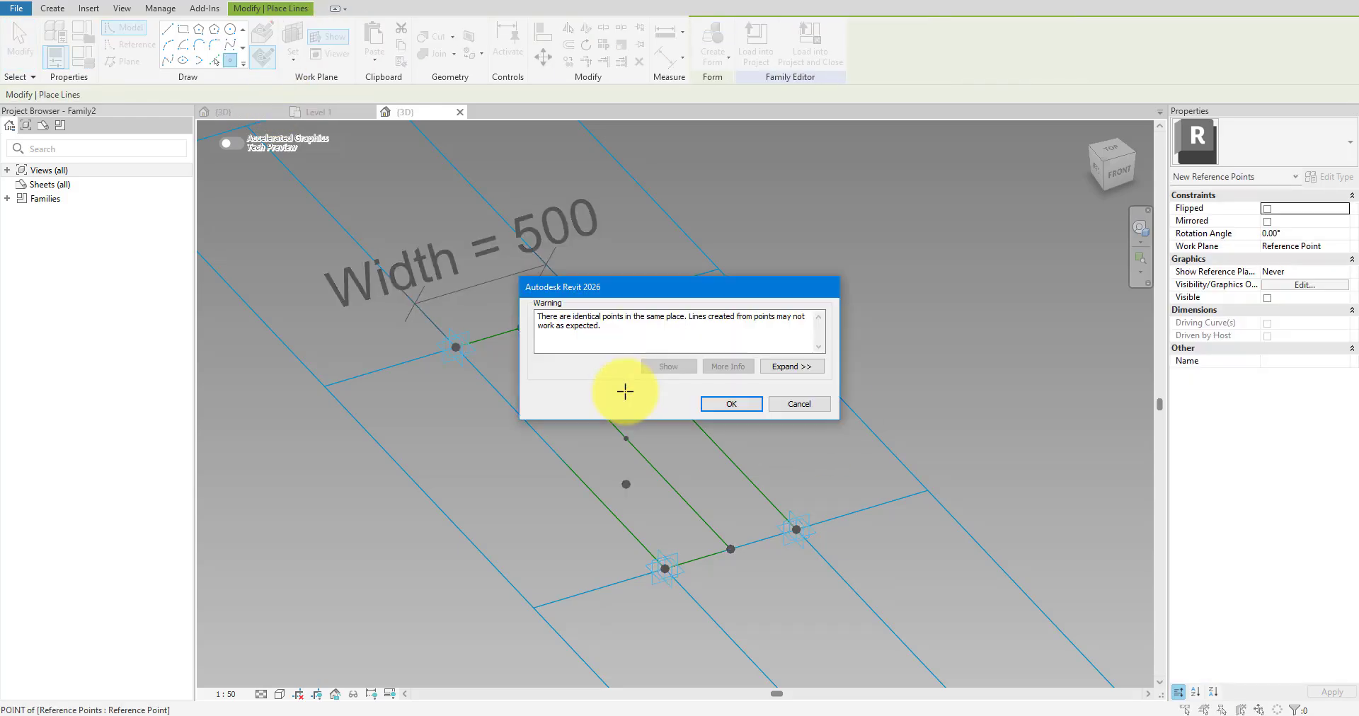
click(729, 404)
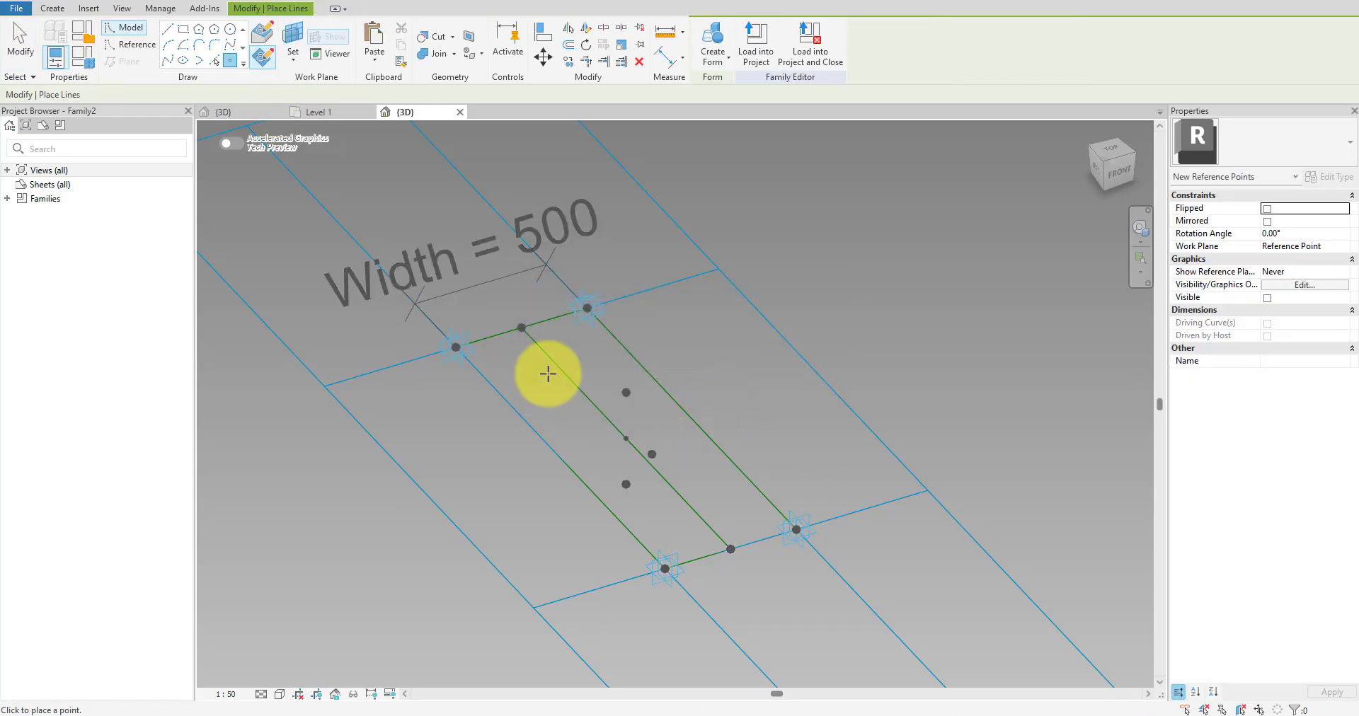
- Place another reference point exactly on the lower offset point, hosted on that point's vertical plane, accepting the identical-point warning
click(297, 40)
click(626, 485)
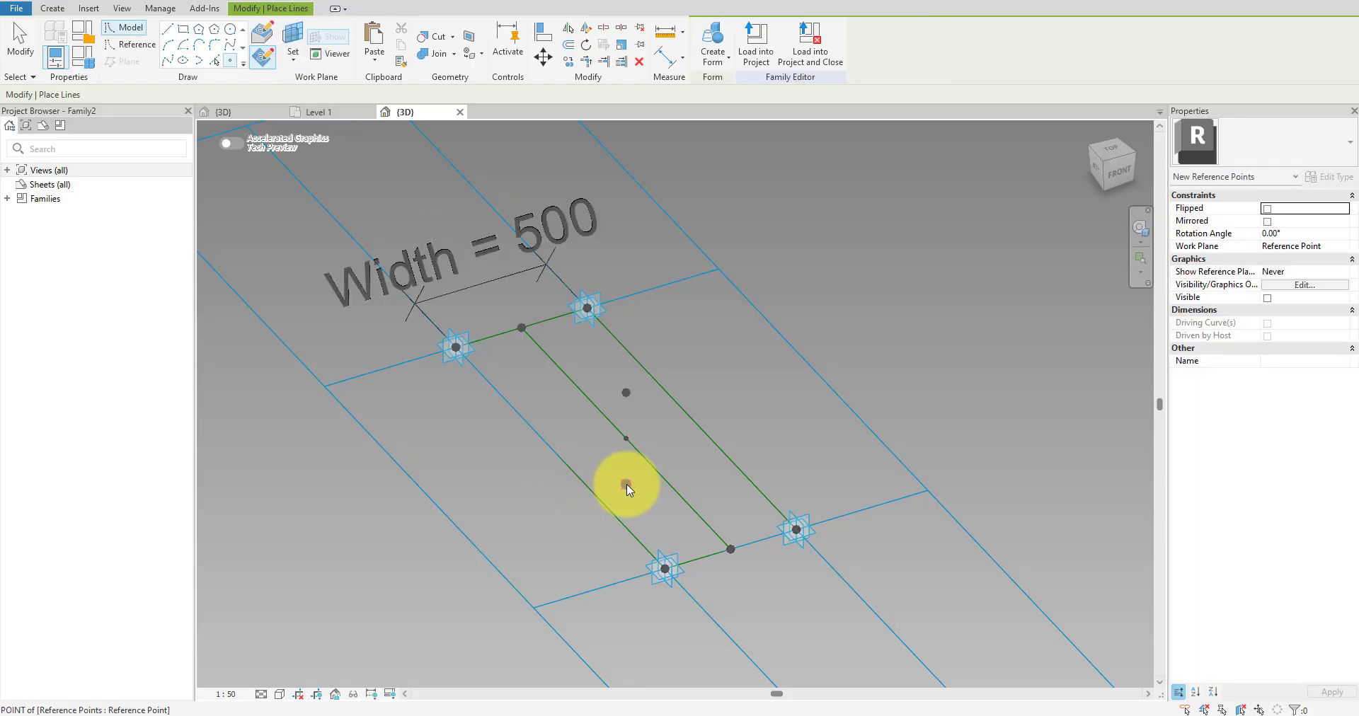
click(625, 485)
click(729, 404)
key(Escape)
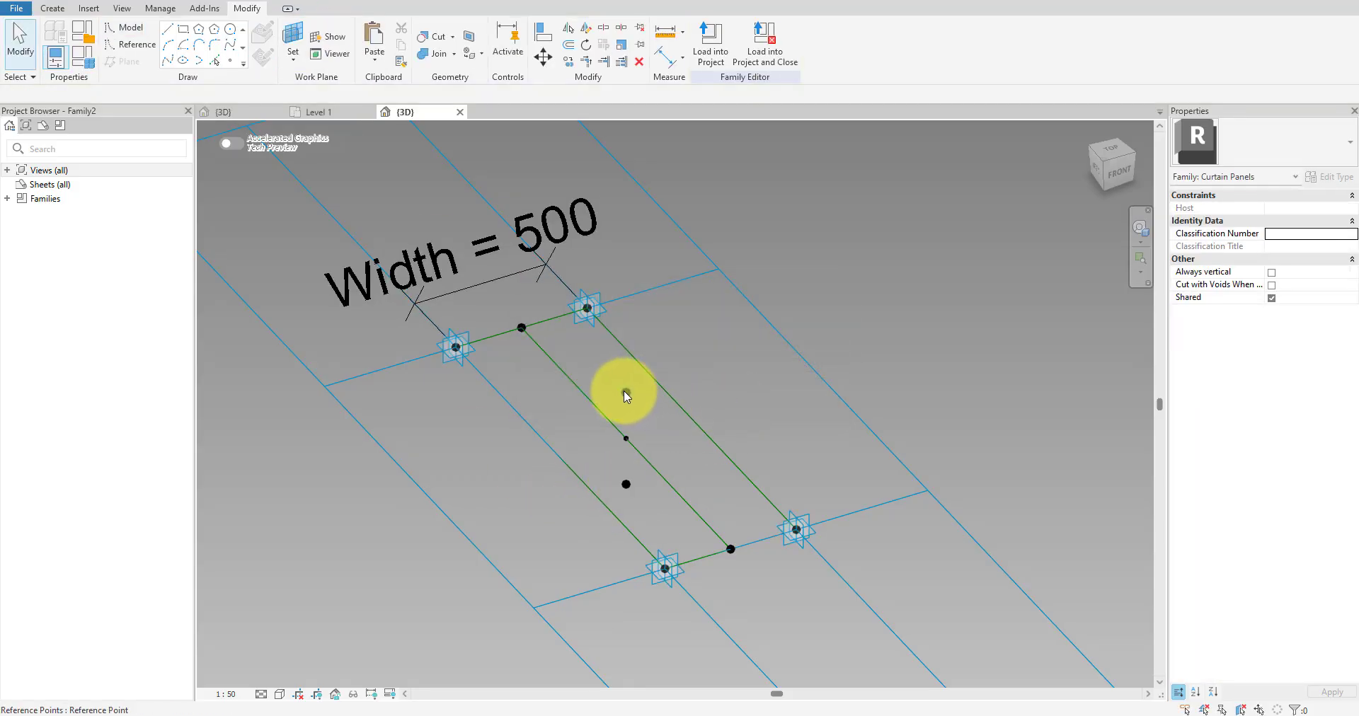
- Move the new points sideways across the panel's width in opposite directions, the upper one about 198 mm and the lower one about -211 mm
click(626, 392)
drag(659, 387, 707, 368)
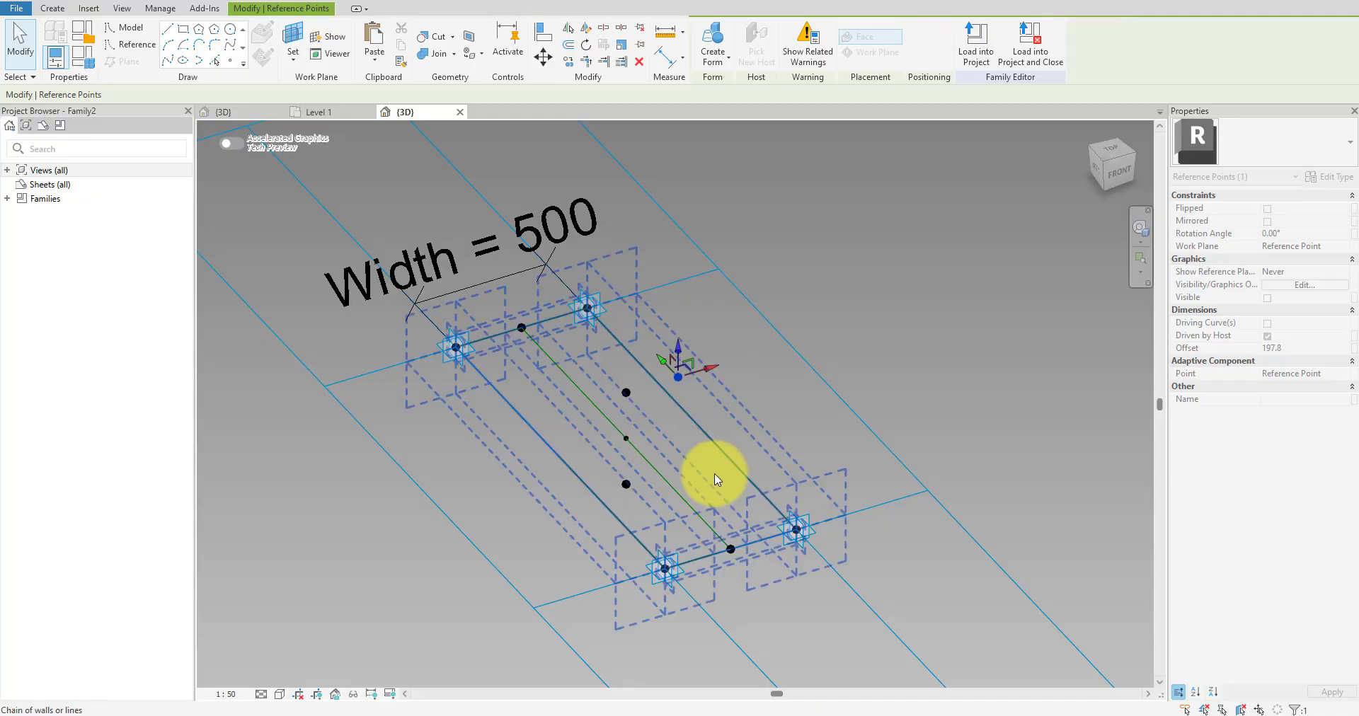
click(626, 484)
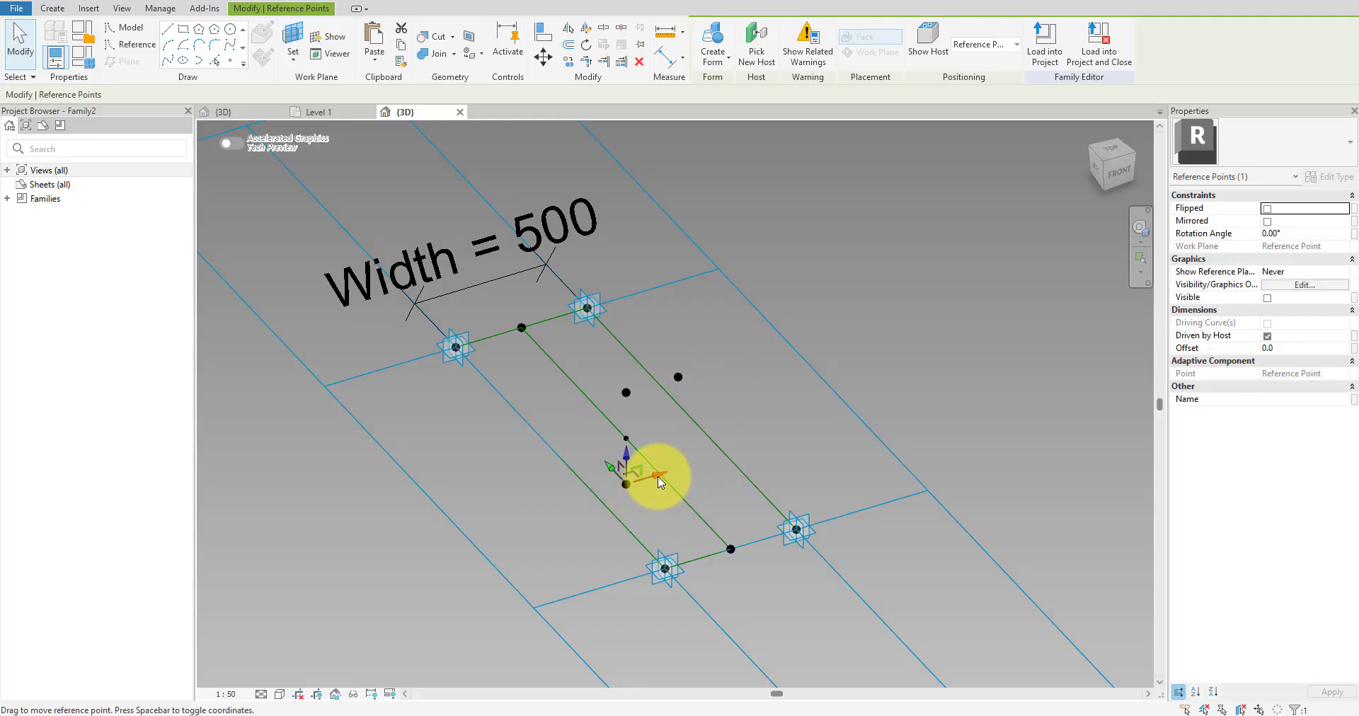
drag(615, 493, 601, 496)
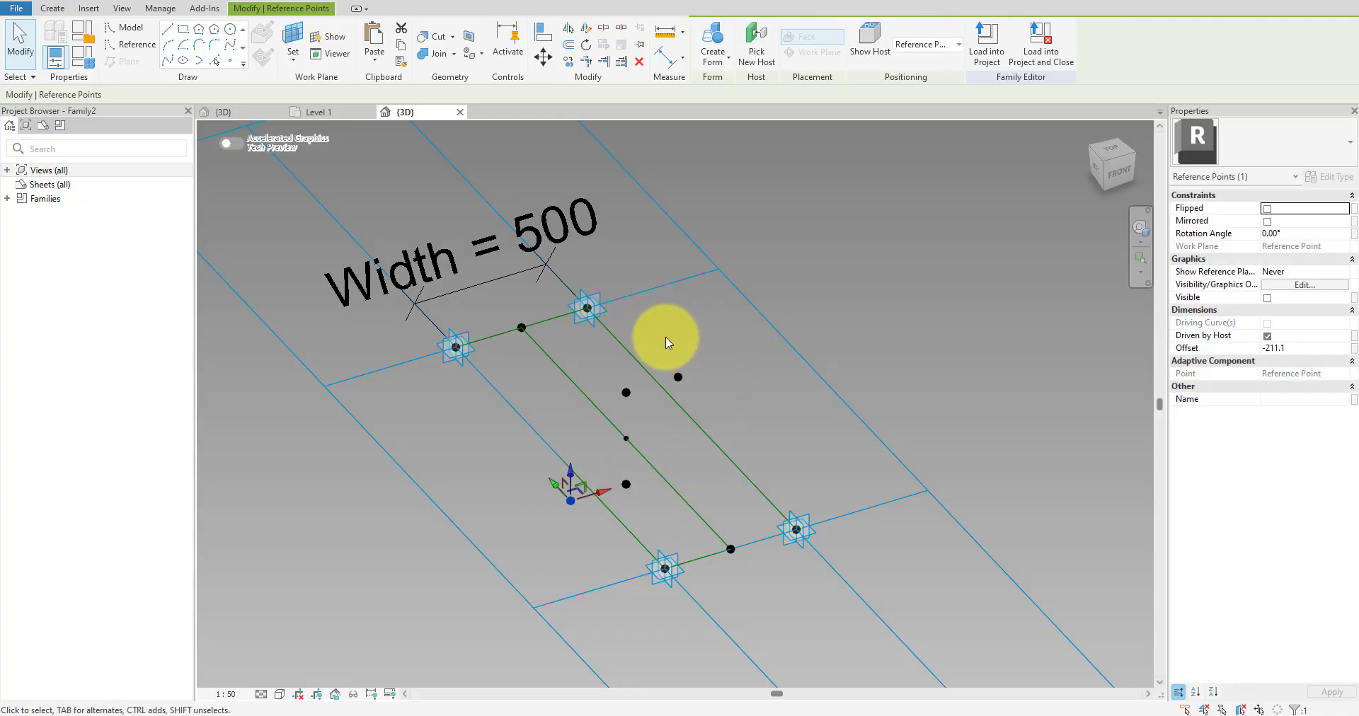
- Link the offset of the sideways-moved upper point to a new parameter named HalfWidth
click(732, 422)
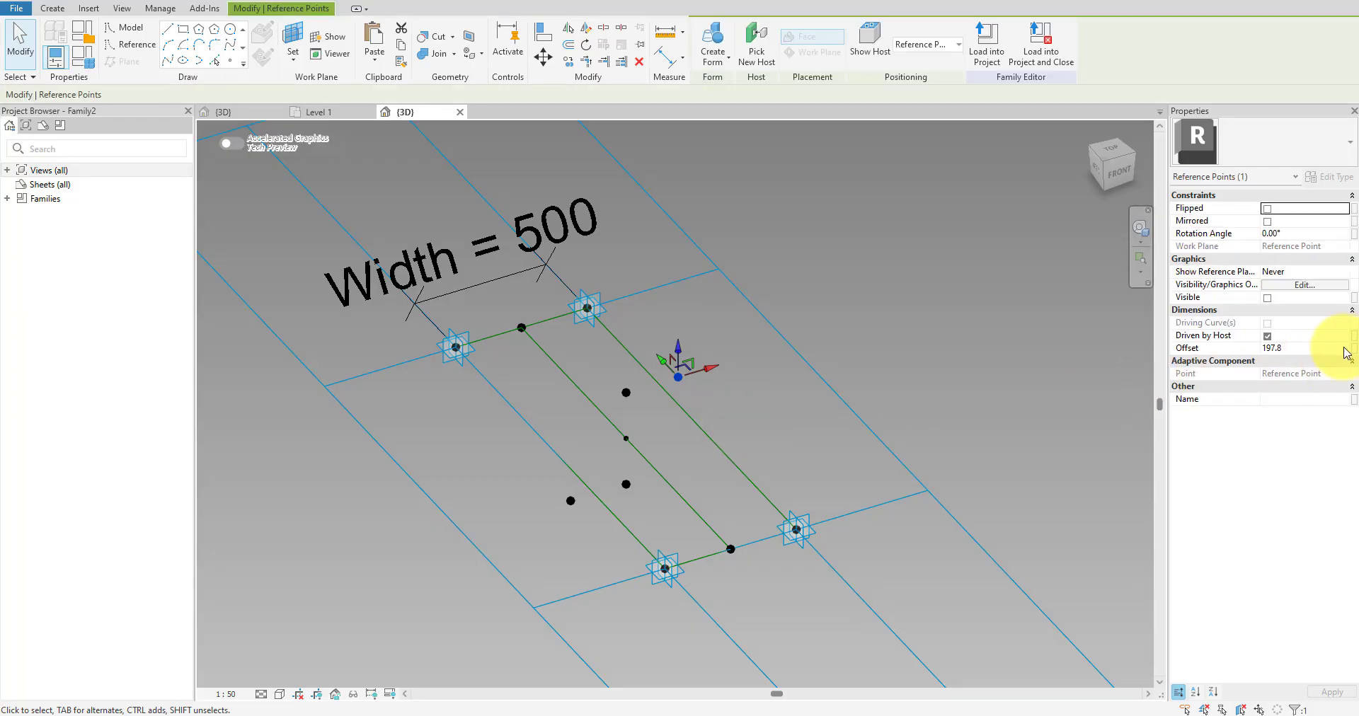
click(1353, 348)
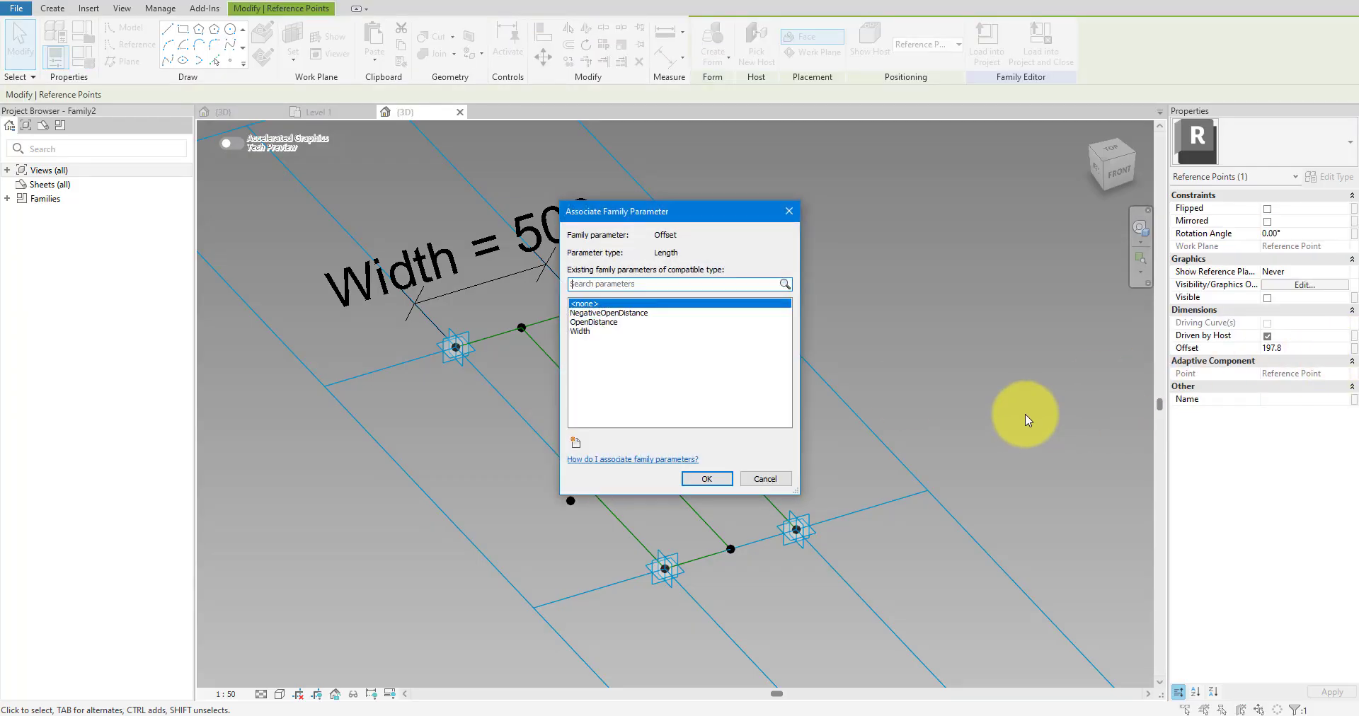
click(576, 444)
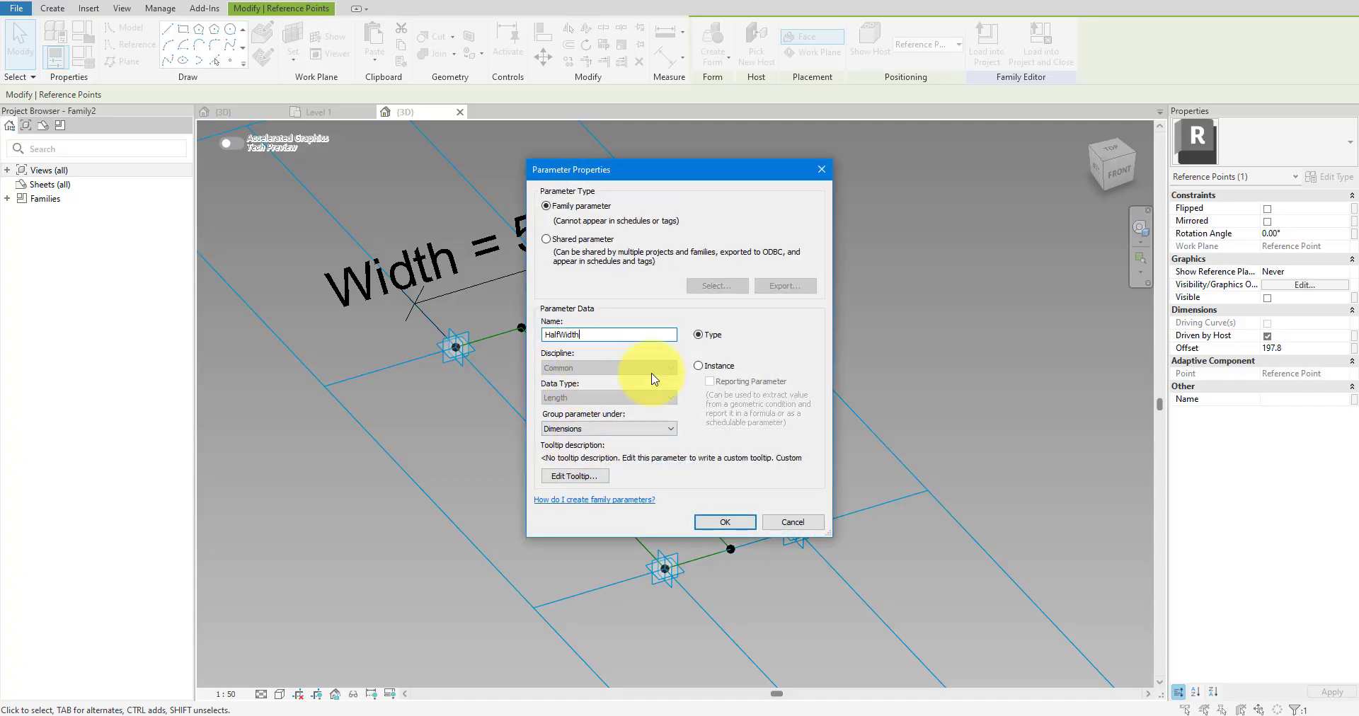
click(716, 523)
click(704, 479)
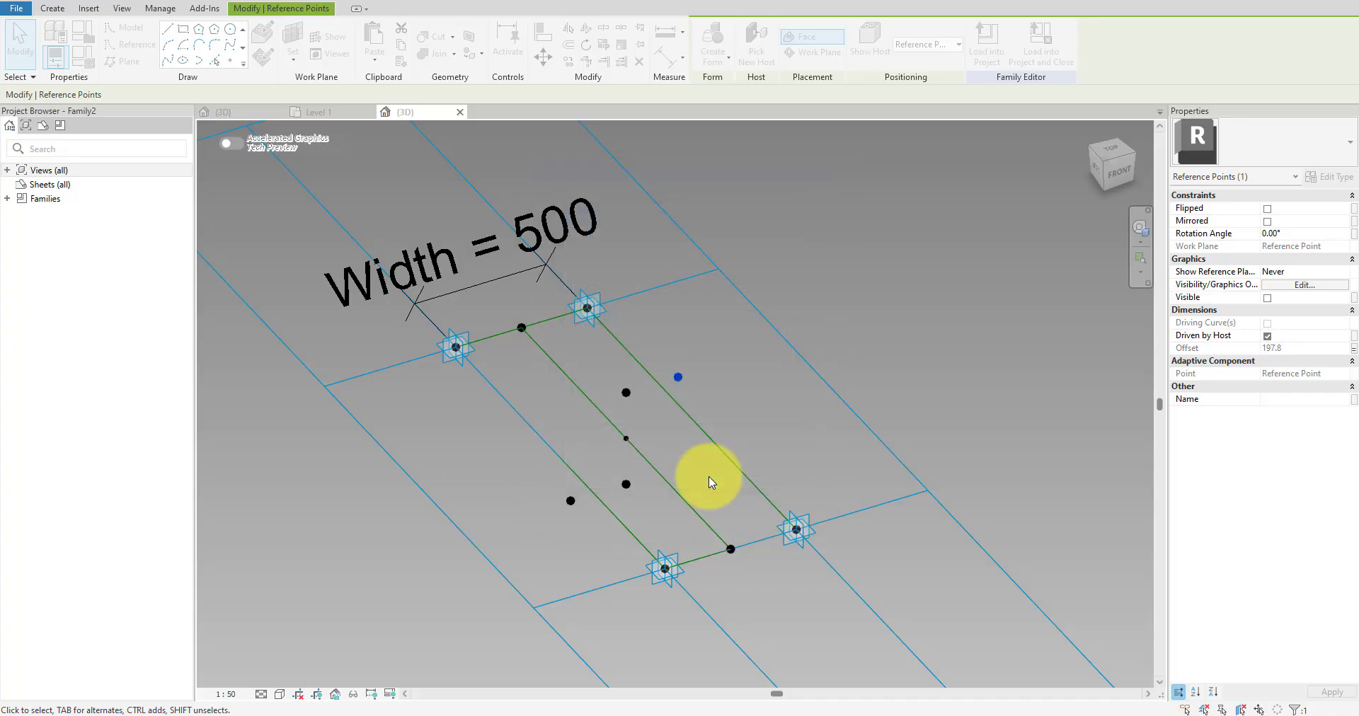
- Link the offset of the sideways-moved lower point to a new parameter named NegativeHalfWidth
click(571, 501)
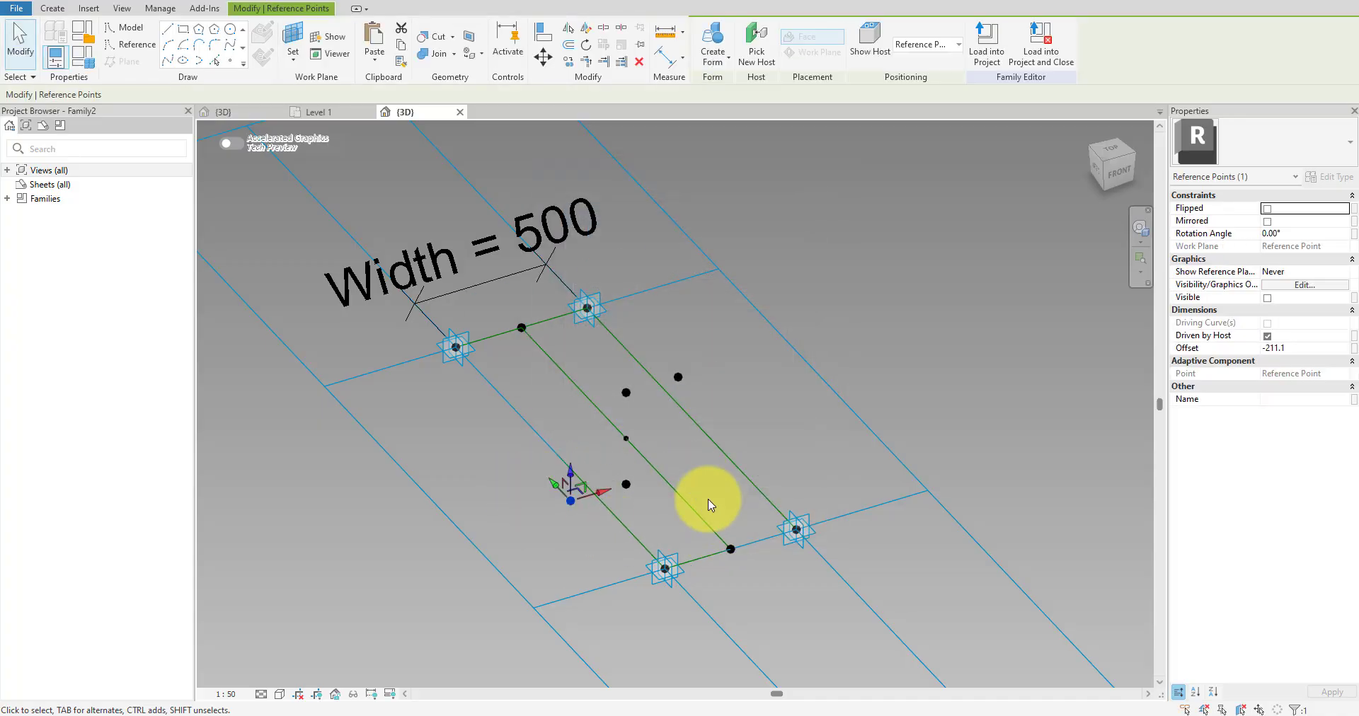
click(1353, 350)
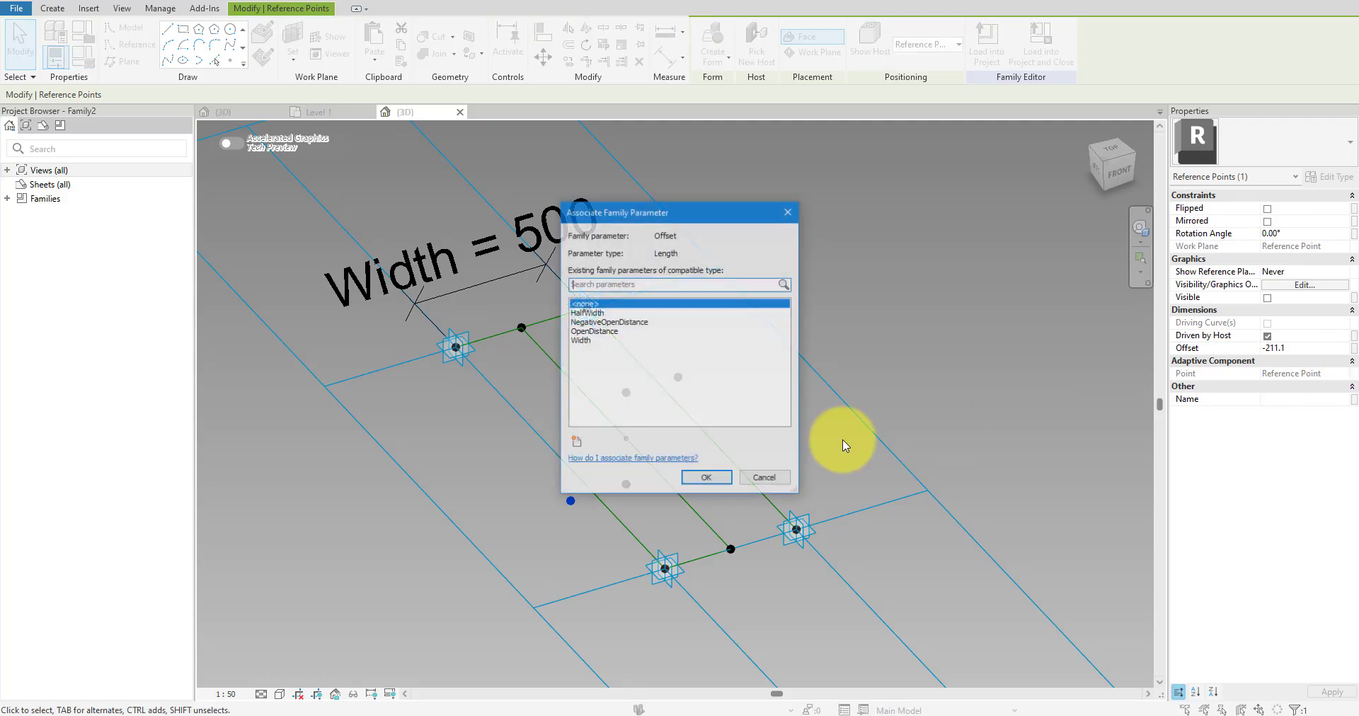
click(576, 445)
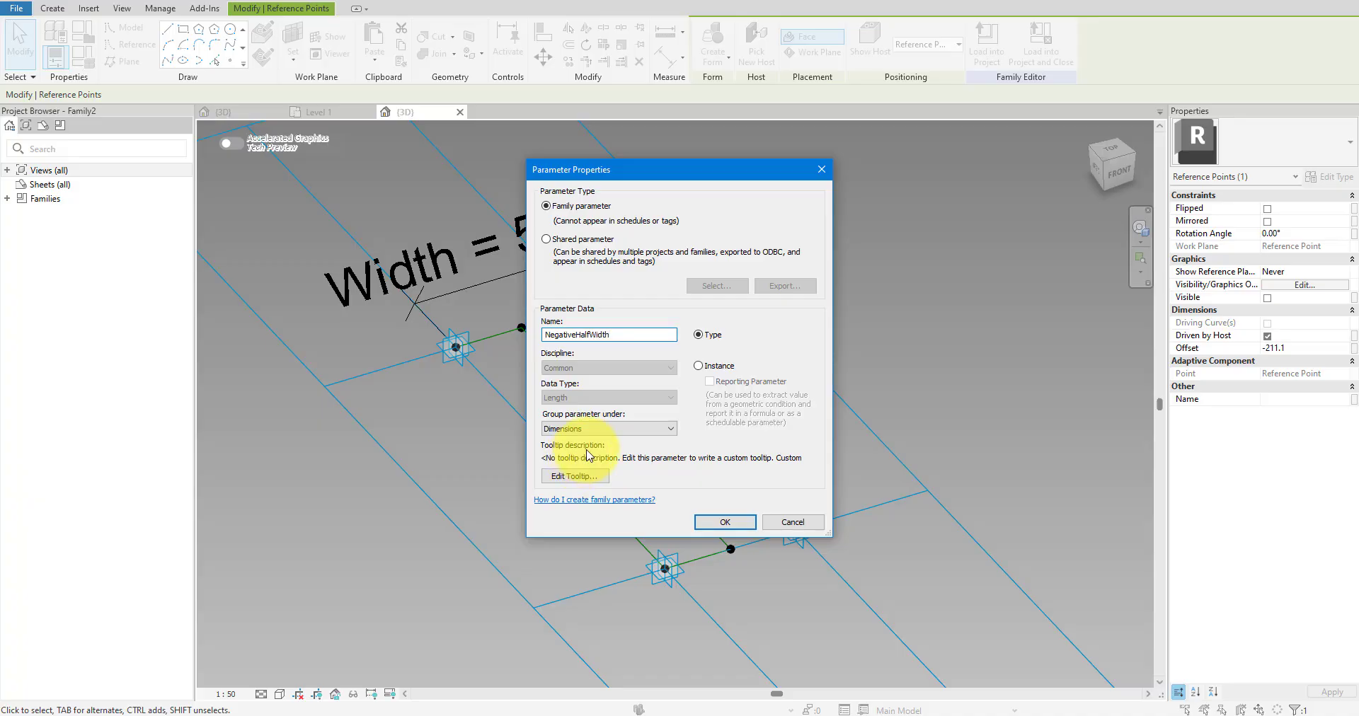
click(709, 523)
click(699, 475)
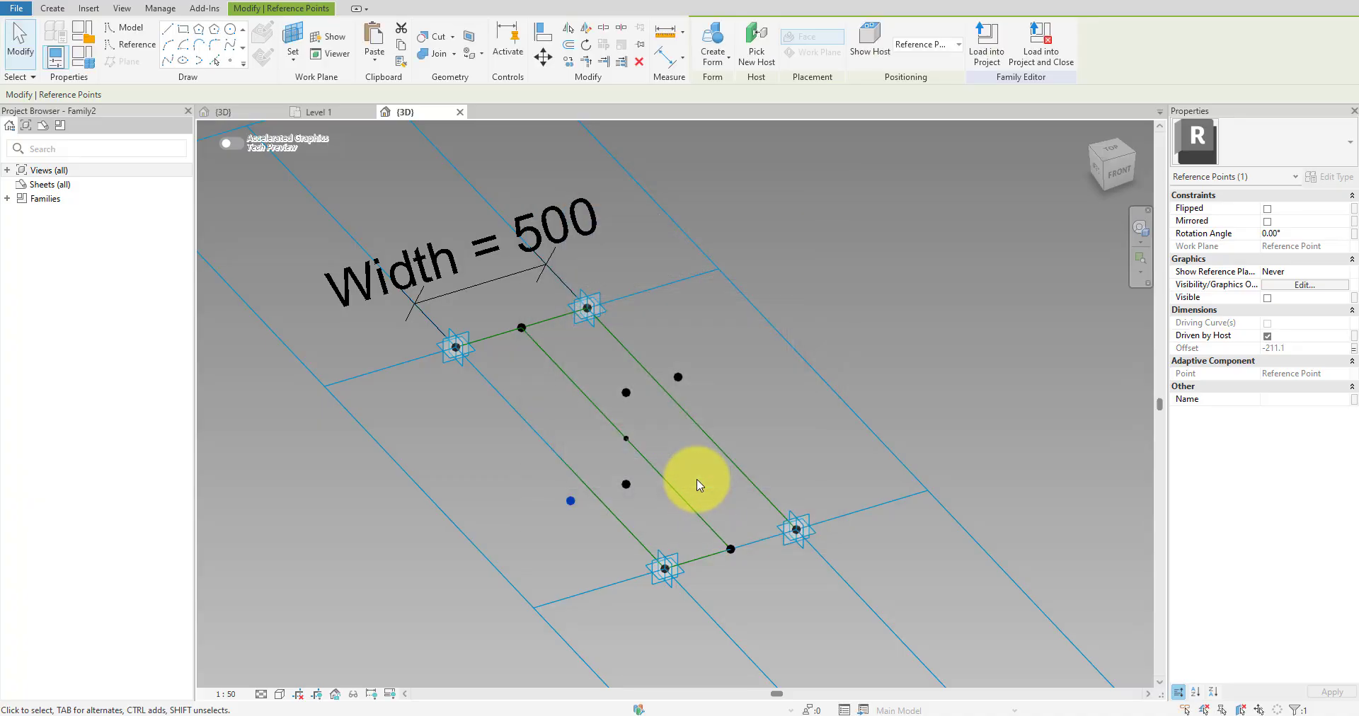
- Make HalfWidth an instance parameter with the formula Width / 2, and set the NegativeHalfWidth formula to -HalfWidth
drag(549, 161, 859, 204)
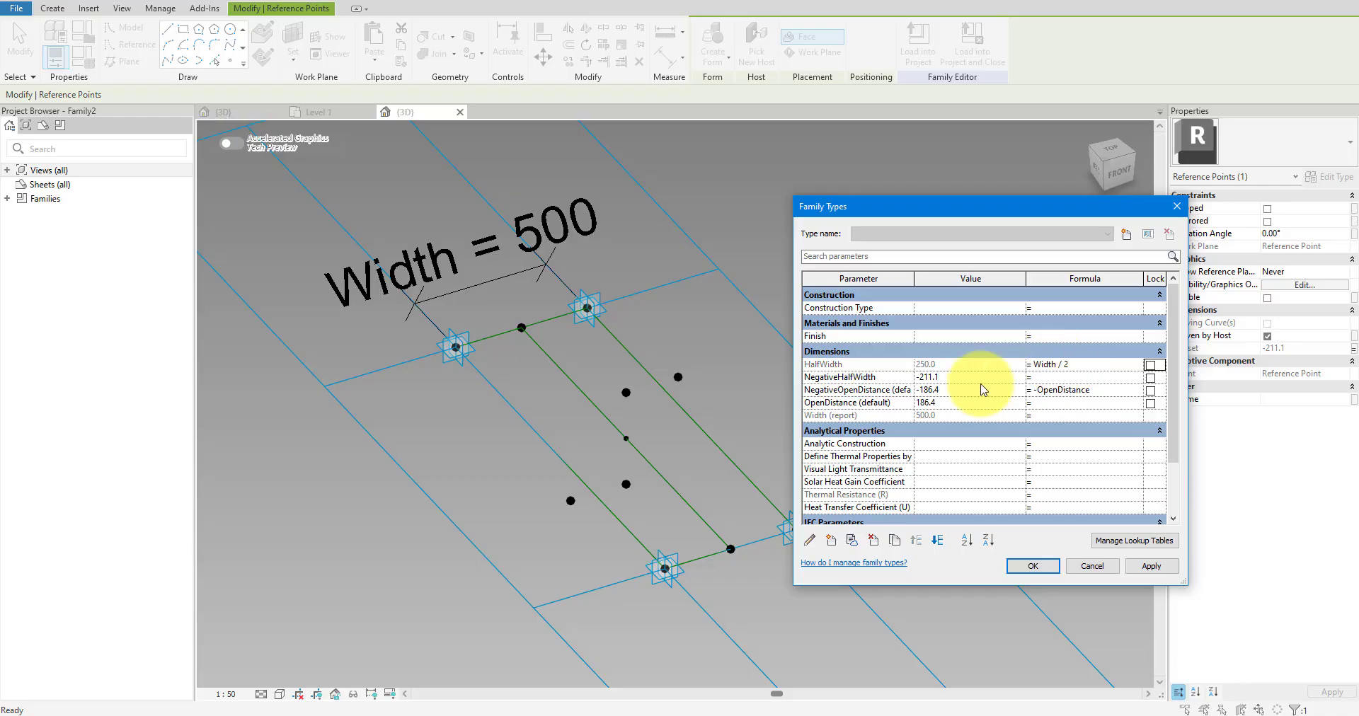
click(832, 364)
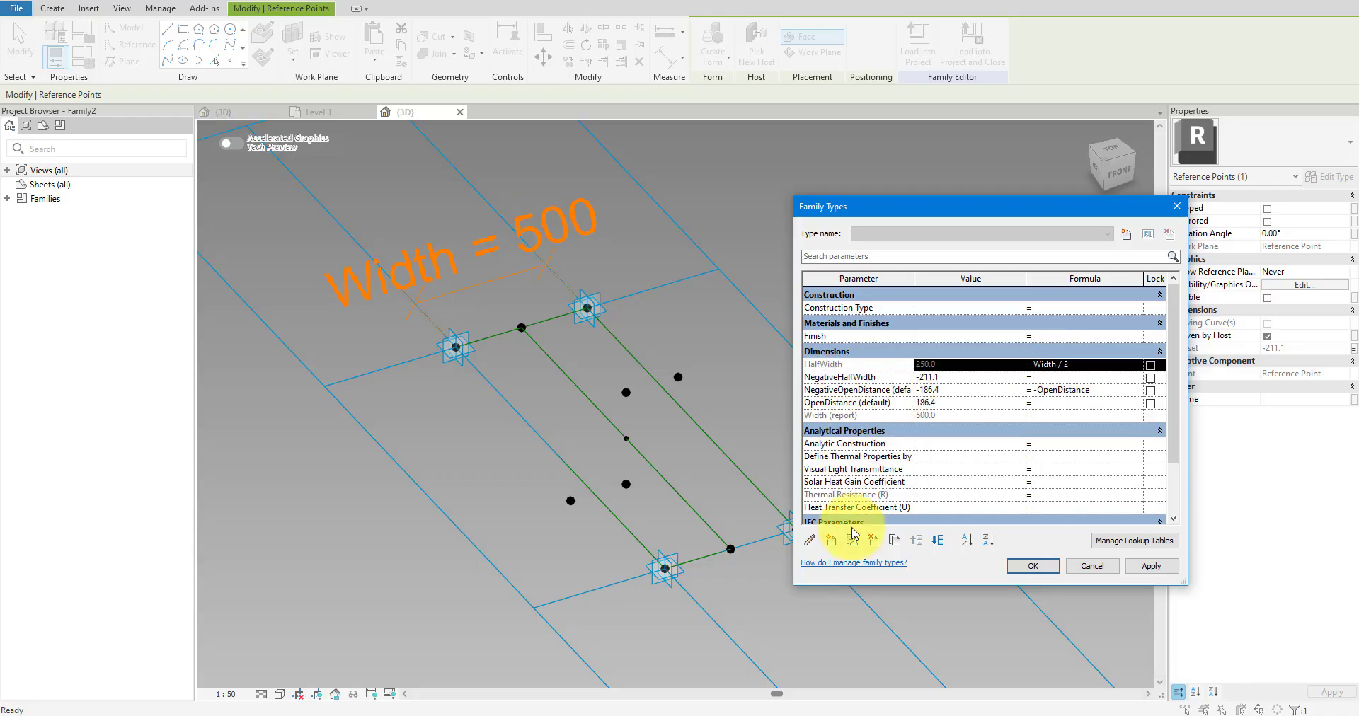
click(811, 542)
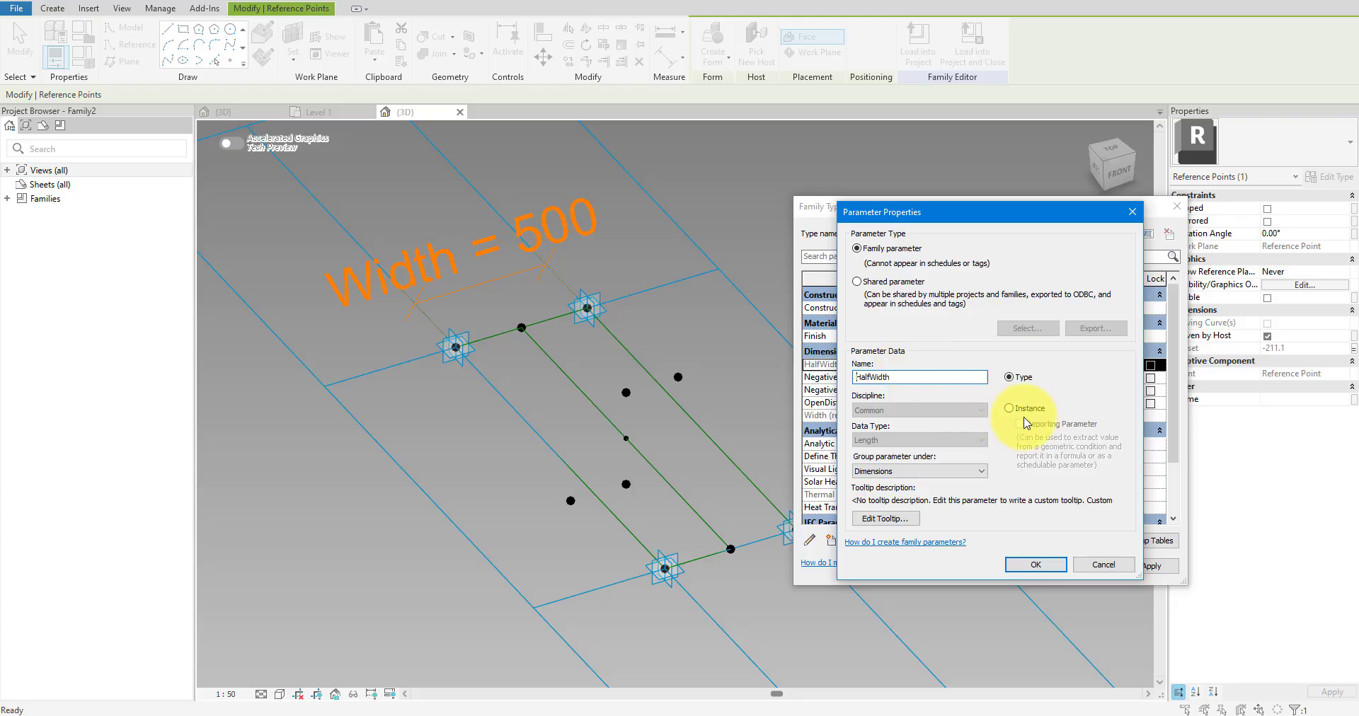
click(1030, 564)
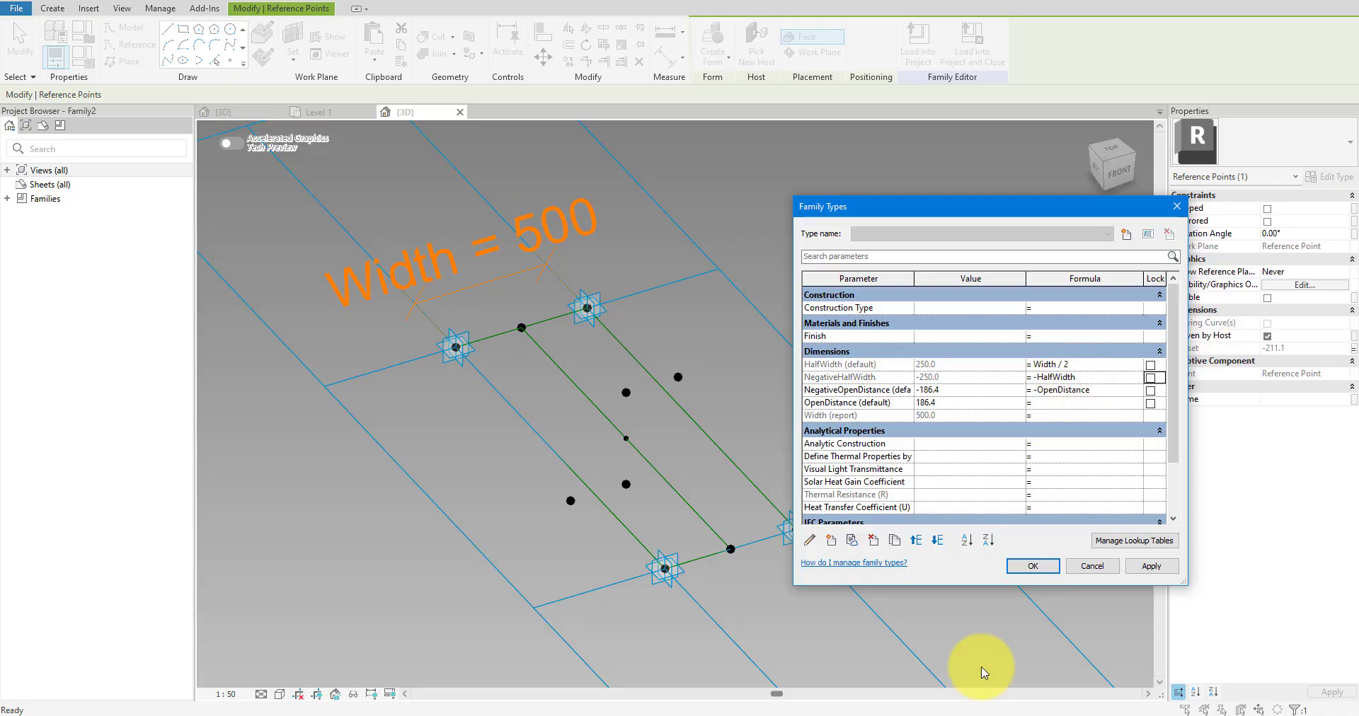
- Make NegativeHalfWidth an instance parameter so its HalfWidth formula is valid, and apply the family type changes
click(1034, 567)
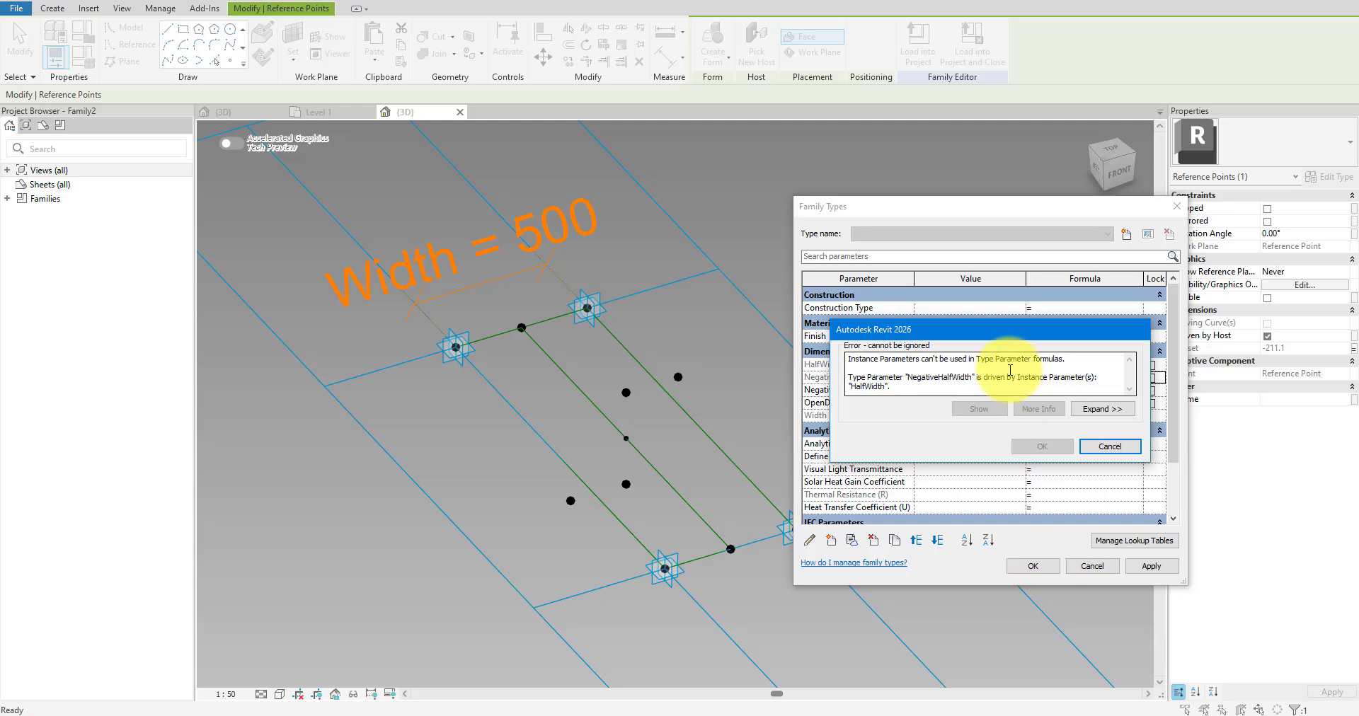
drag(995, 336, 872, 472)
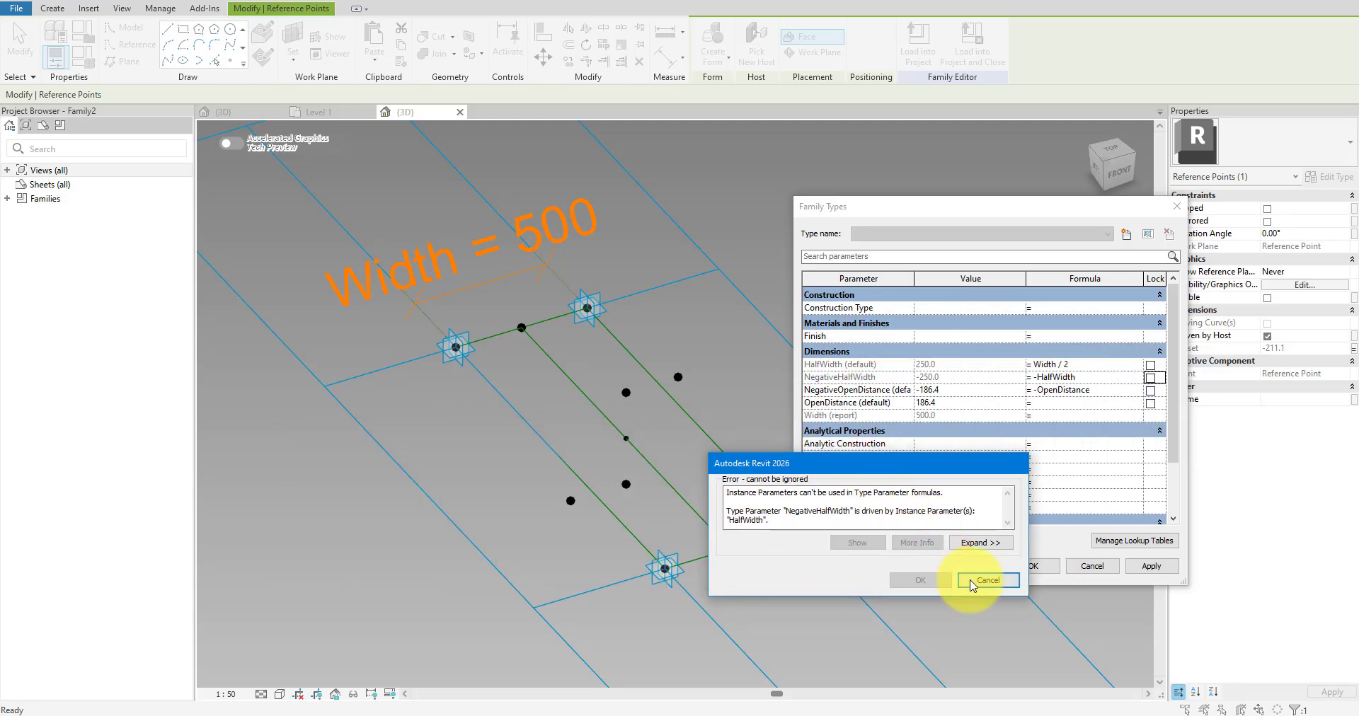
click(988, 579)
click(872, 368)
click(874, 377)
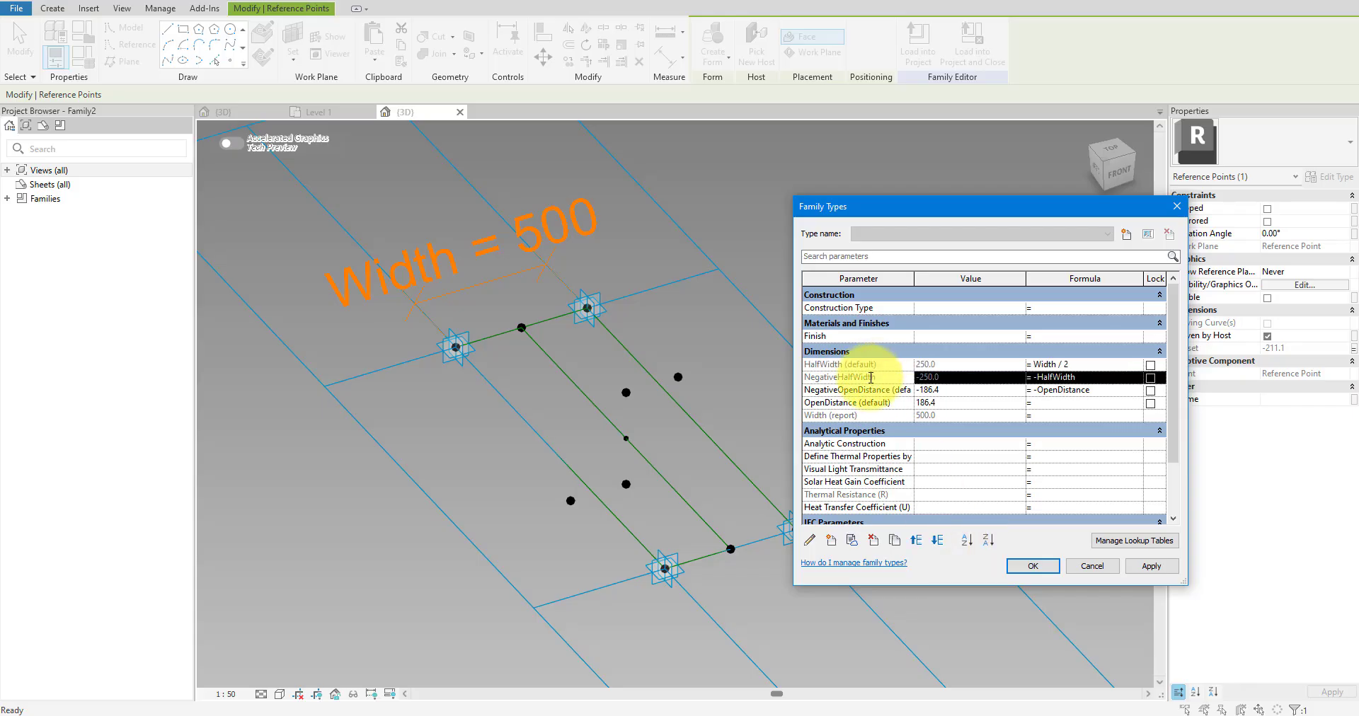
click(810, 541)
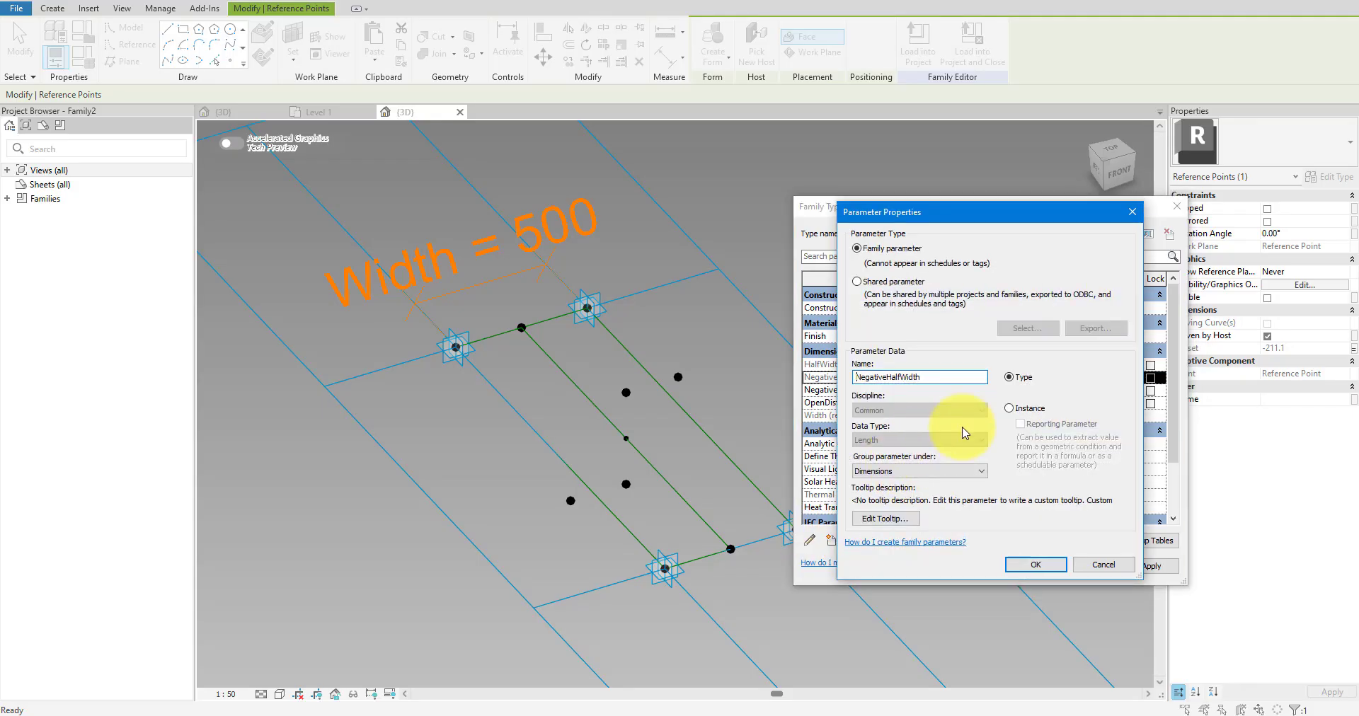
click(1038, 564)
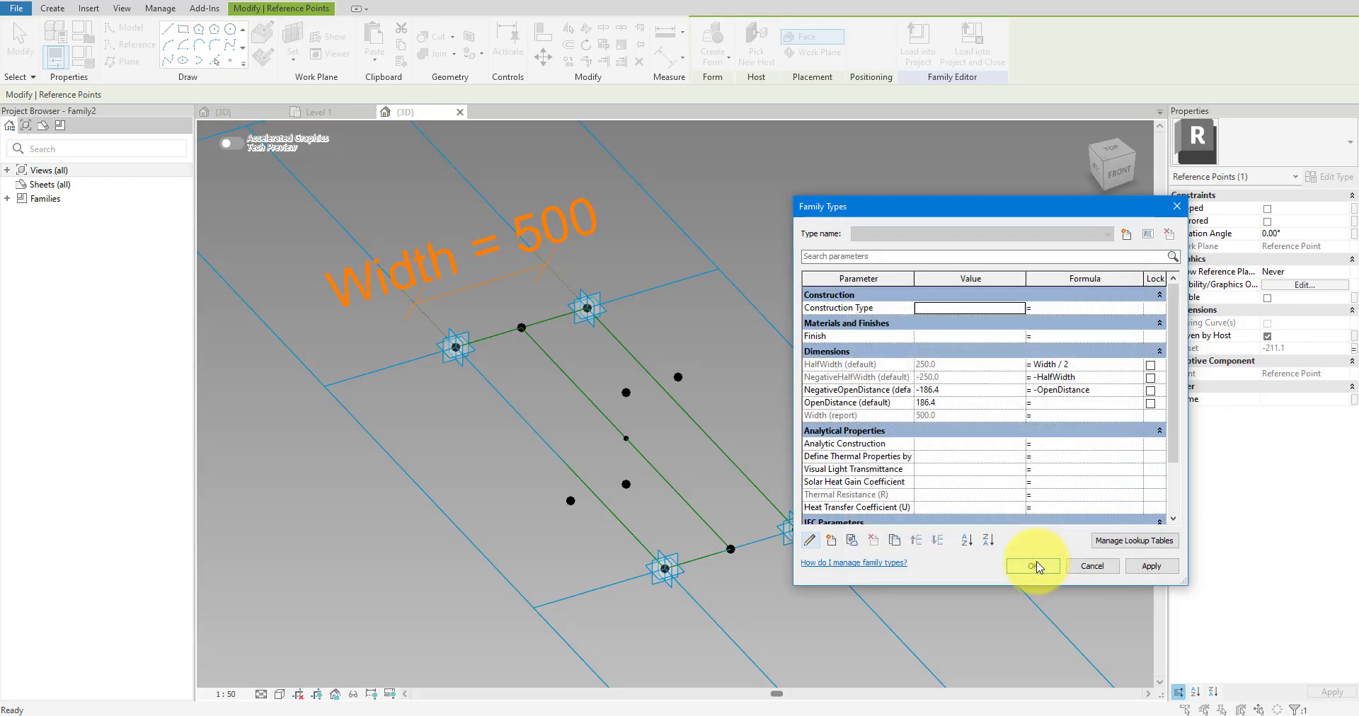
click(1034, 566)
click(784, 444)
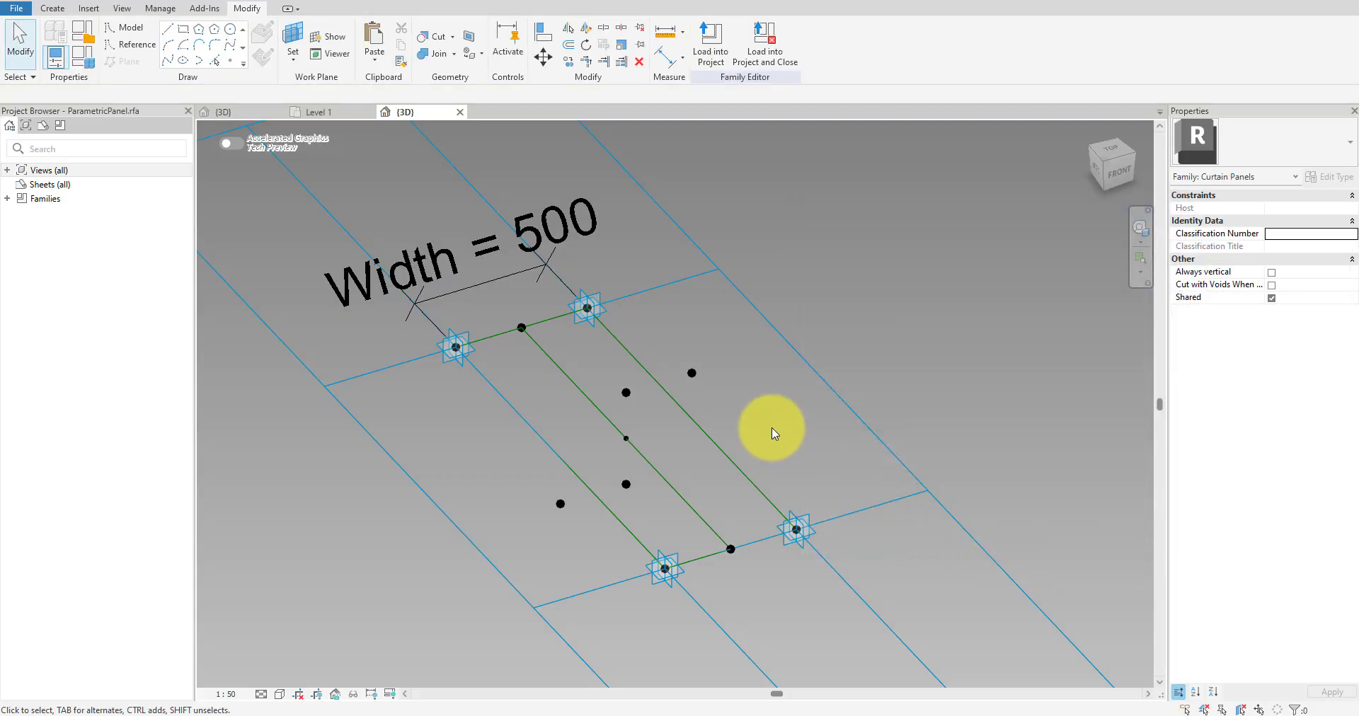
- Connect the upper pair and the lower pair of offset points with spline-through-points lines, and make both reference lines
drag(576, 349, 697, 404)
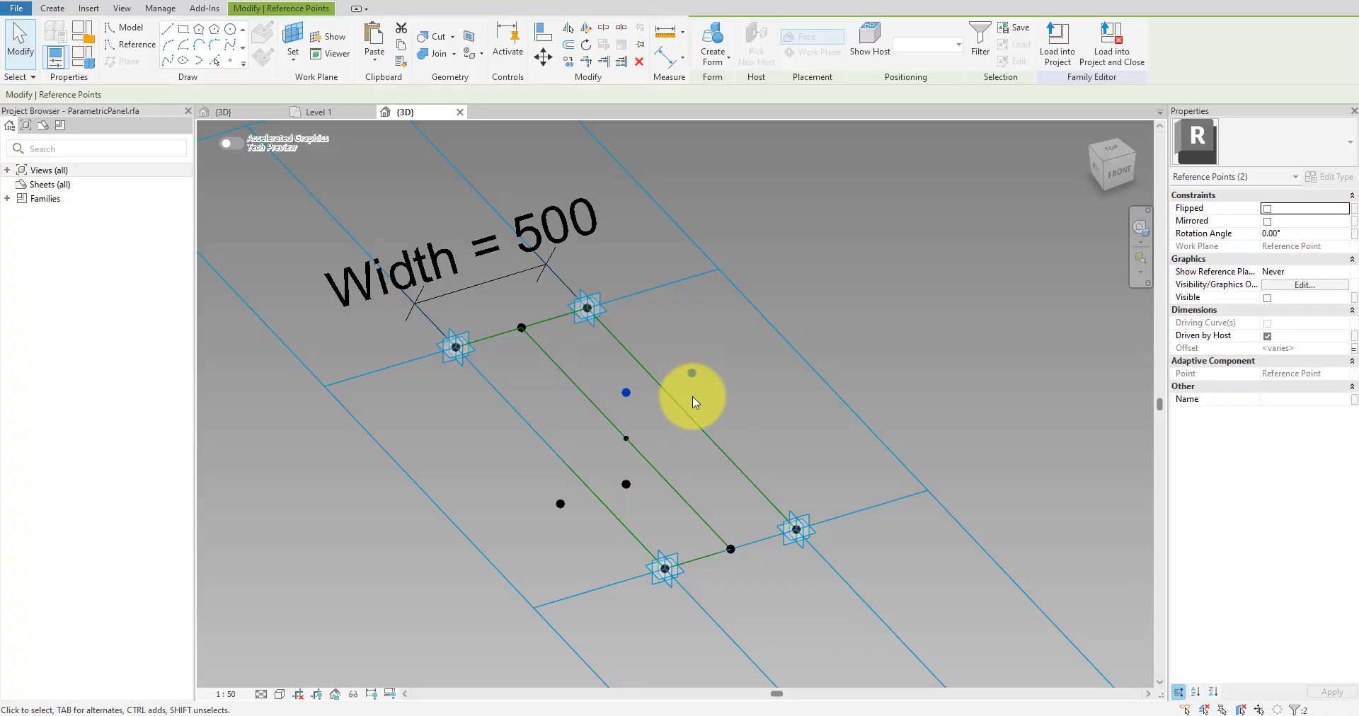
click(174, 63)
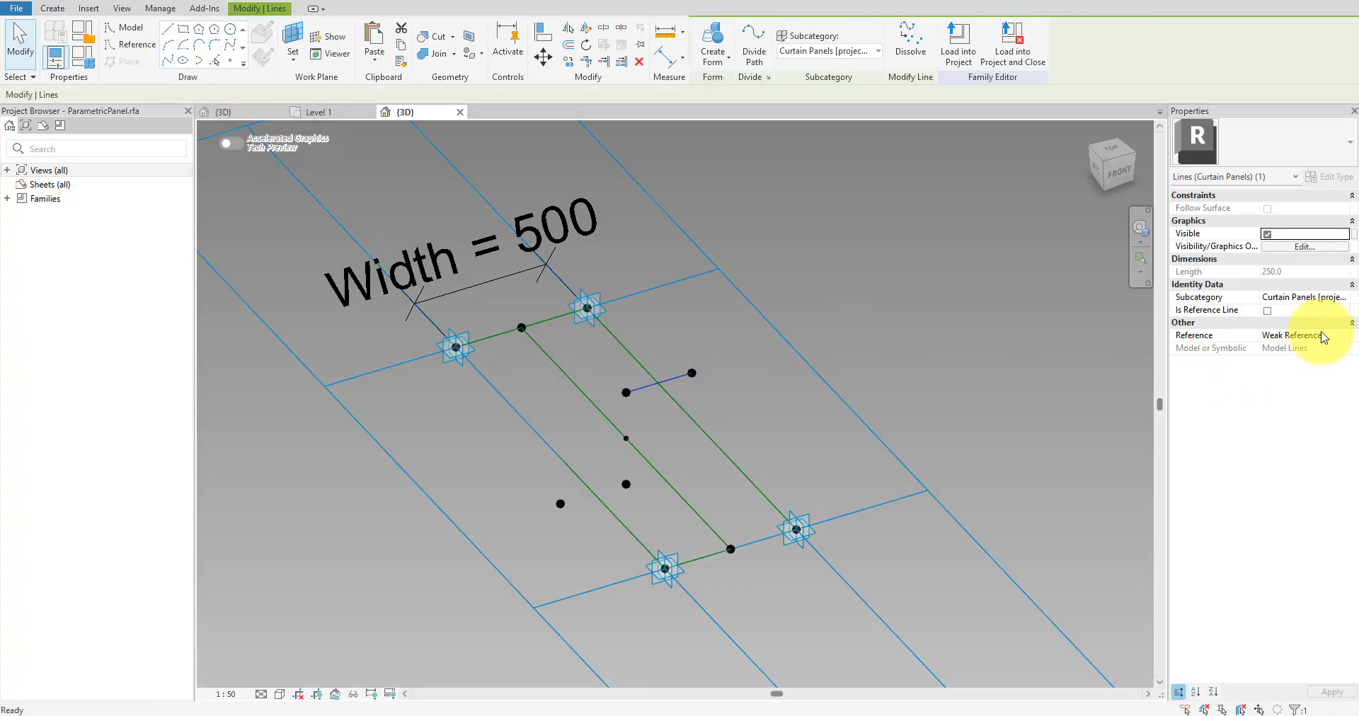
click(1318, 315)
drag(515, 468, 687, 532)
click(168, 65)
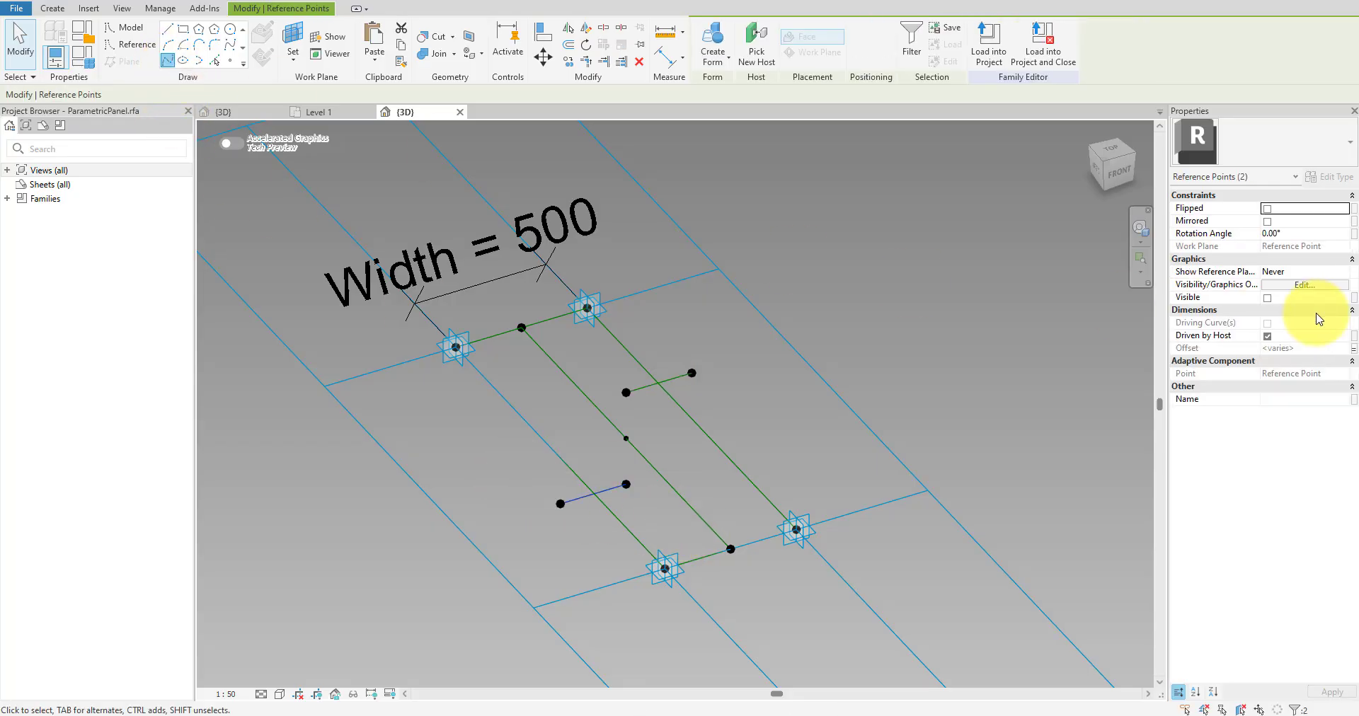
click(1308, 315)
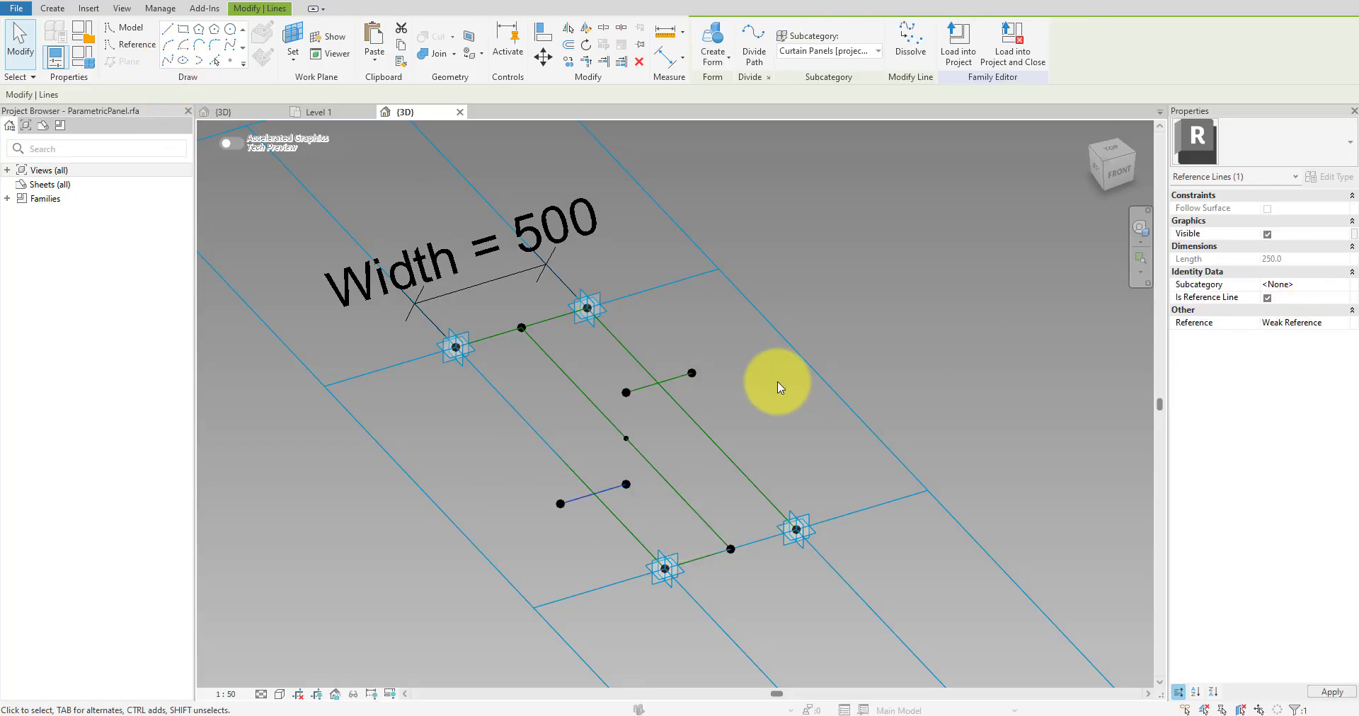
click(742, 392)
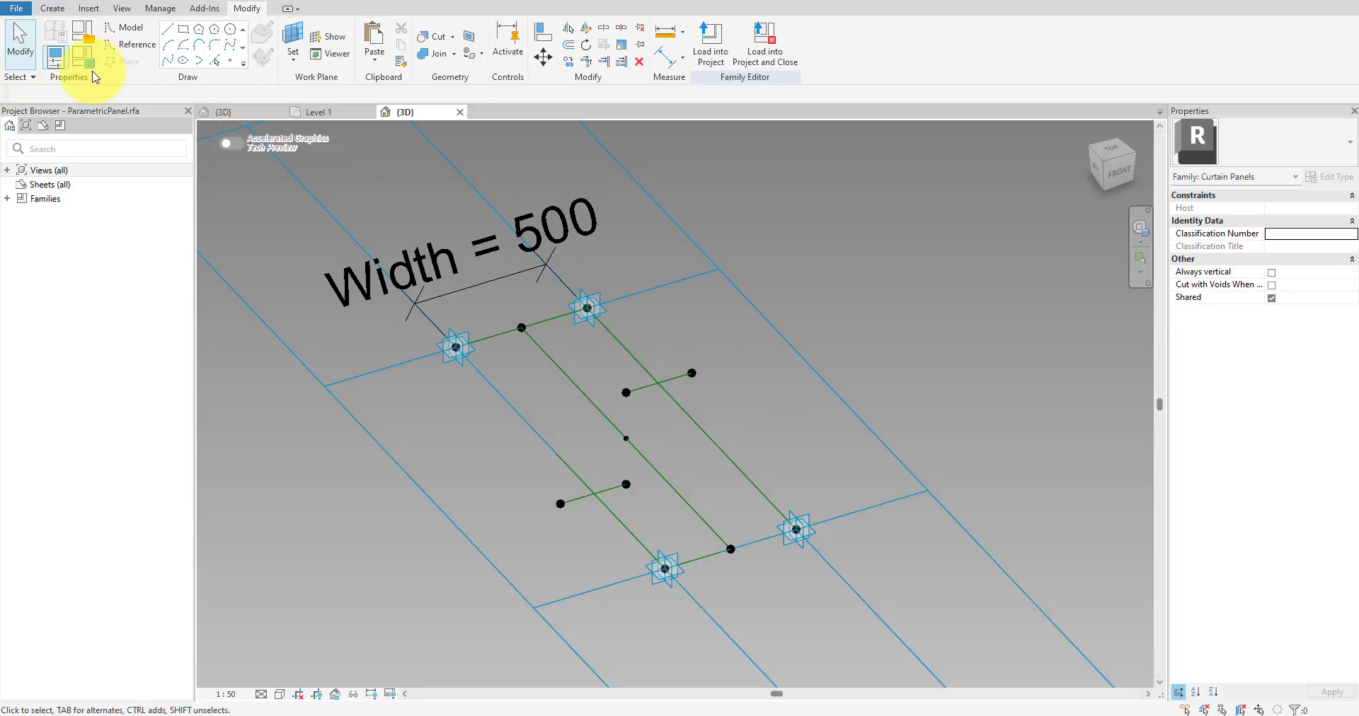
- Place reference points hosted on the work planes of the upper edge midpoint, the upper inner offset point and the lower edge midpoint
click(139, 34)
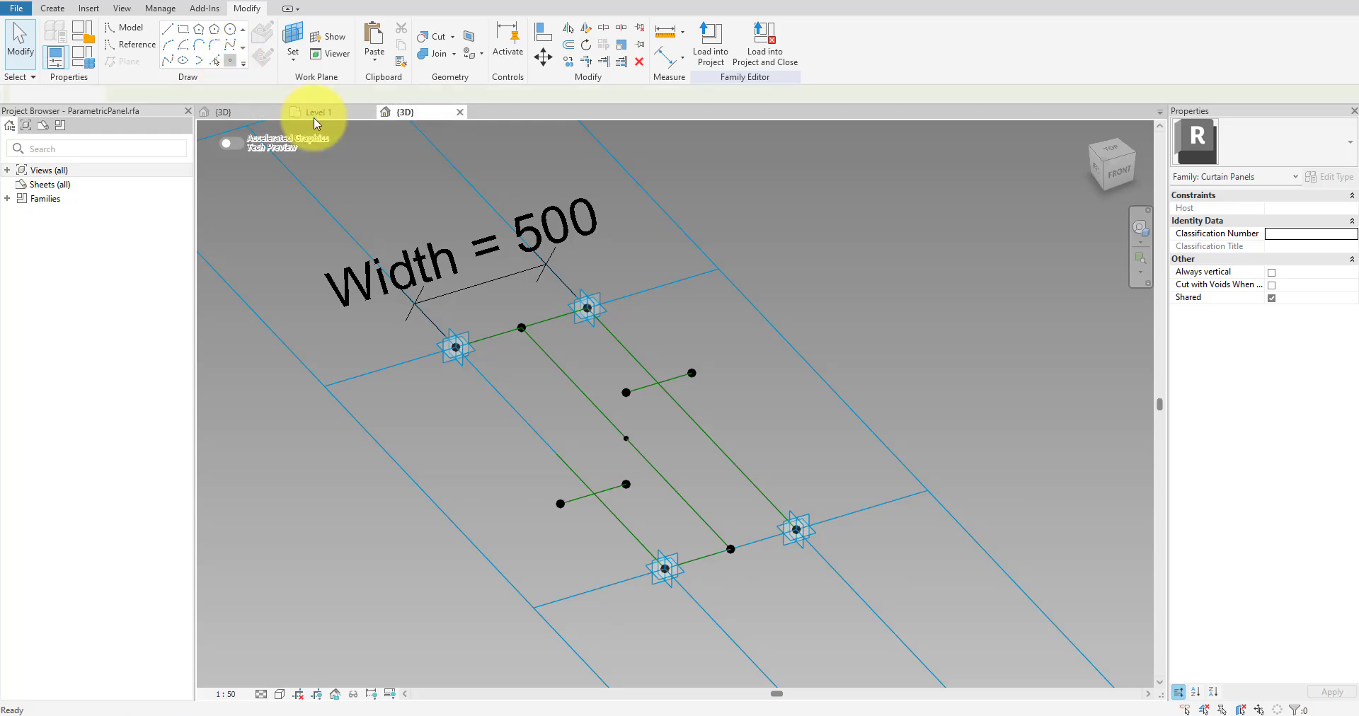
click(296, 40)
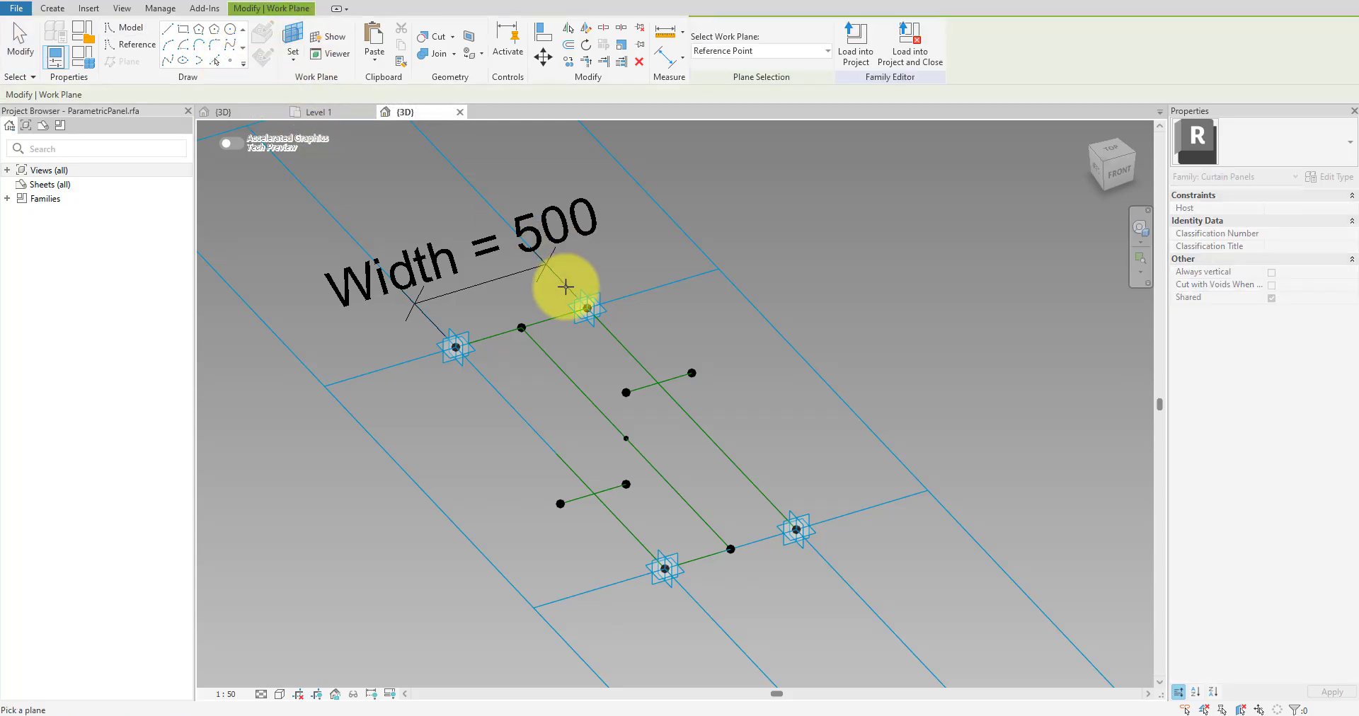
click(520, 325)
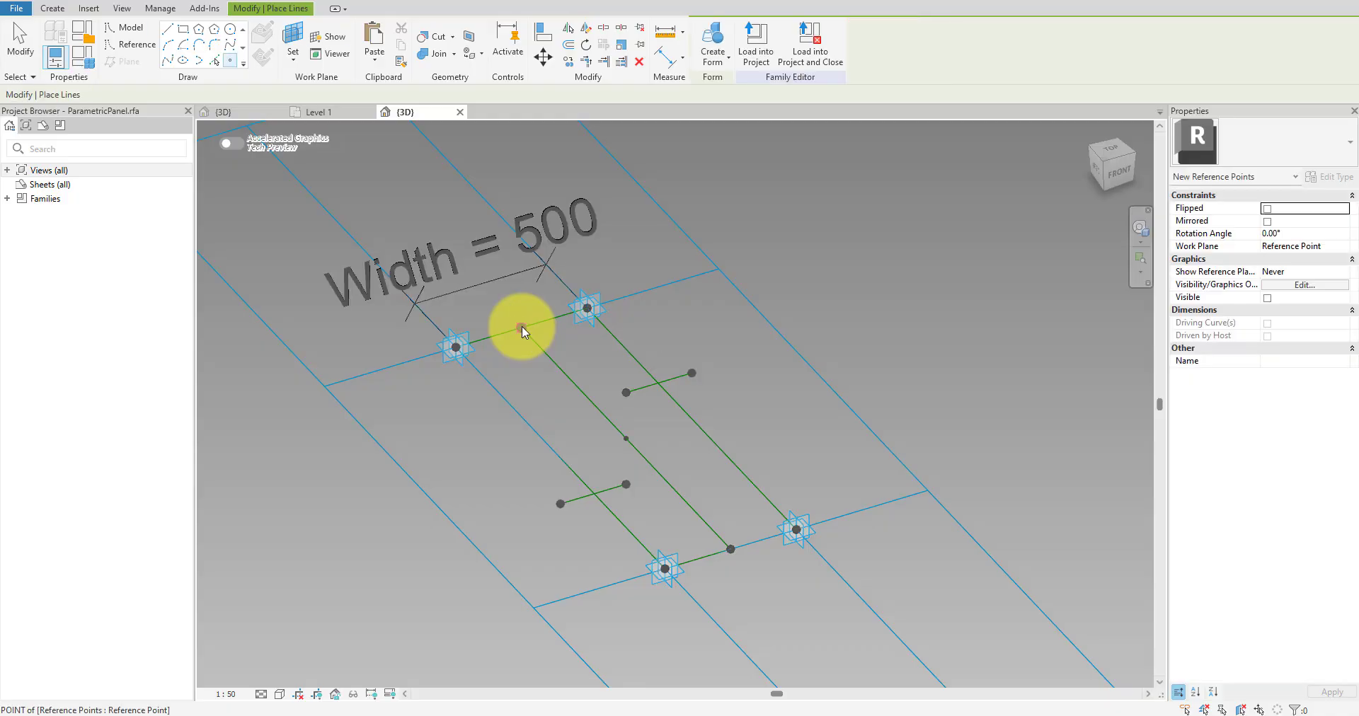
click(521, 326)
click(729, 404)
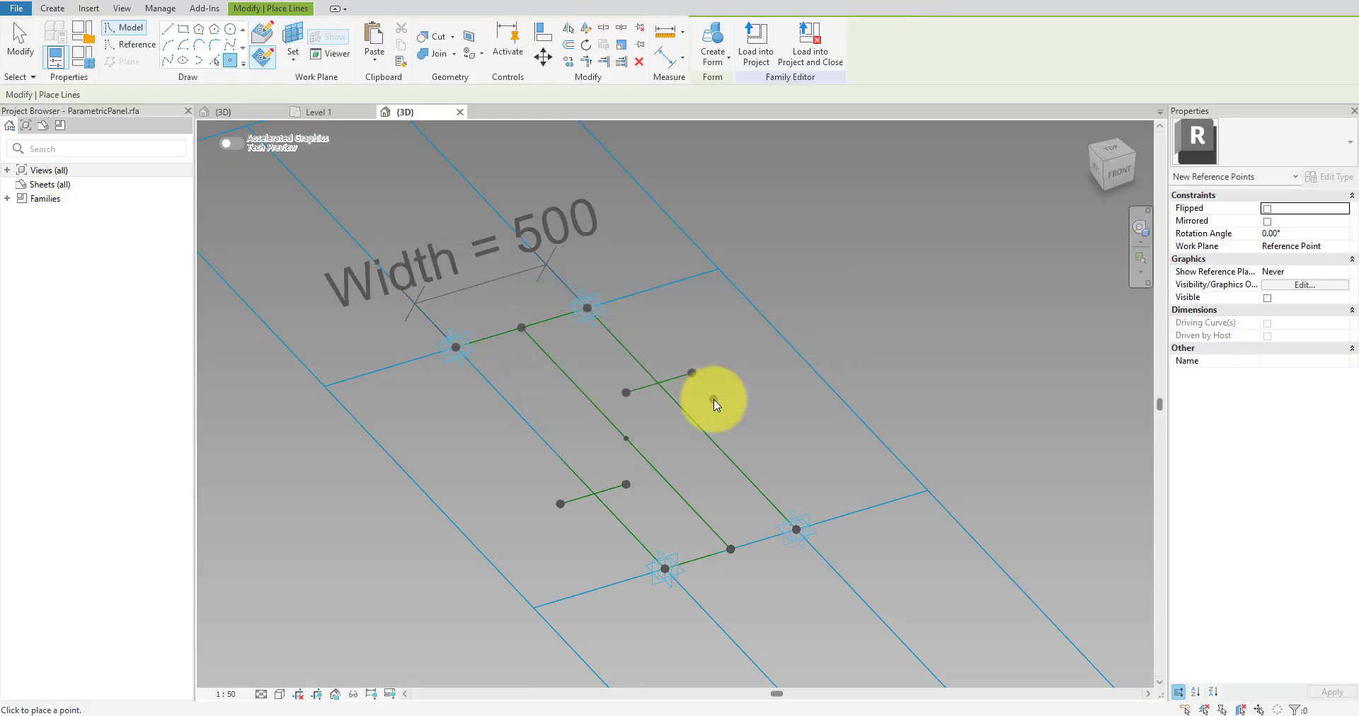
click(291, 44)
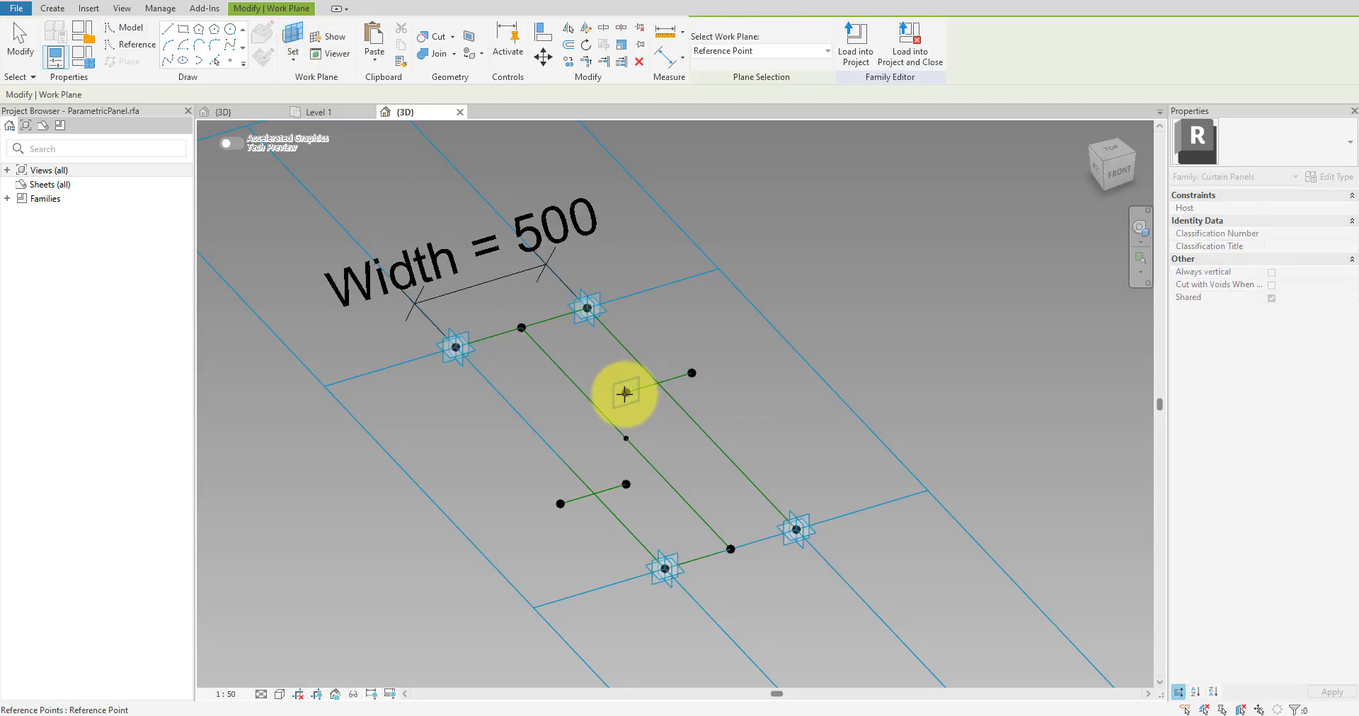
click(624, 393)
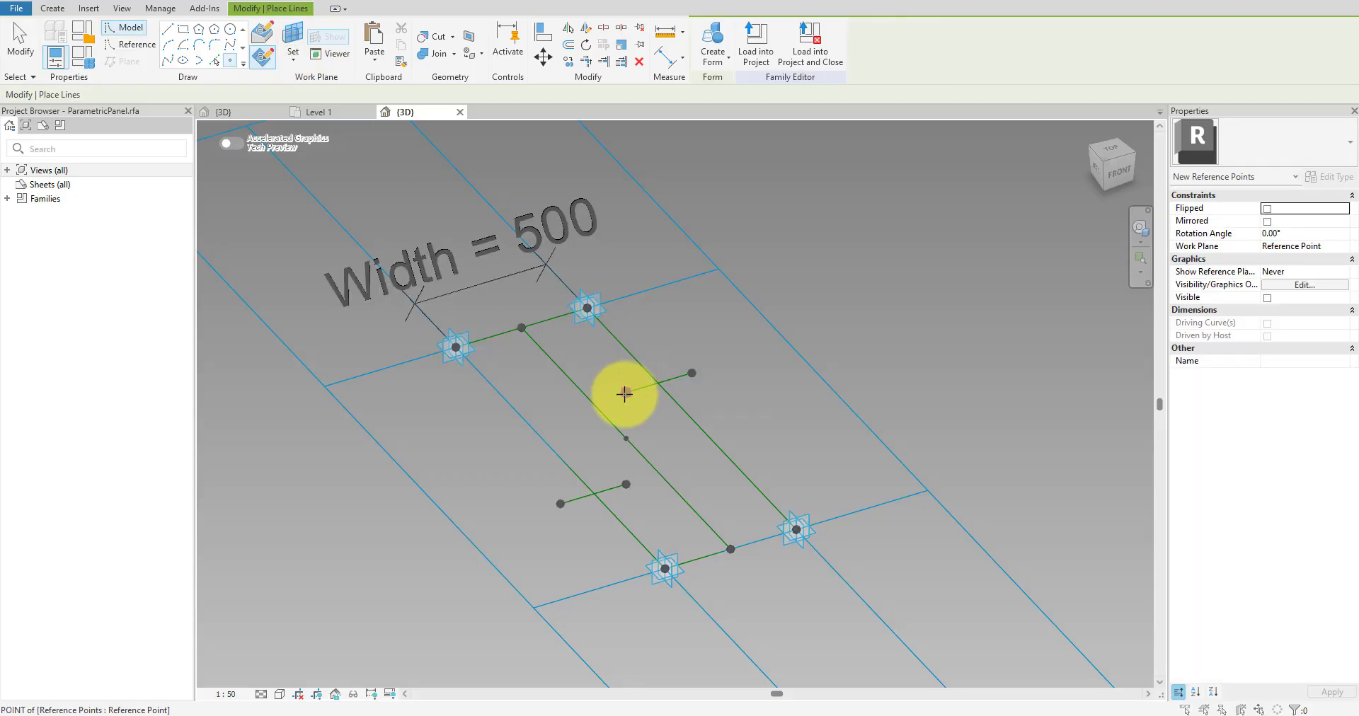
click(622, 390)
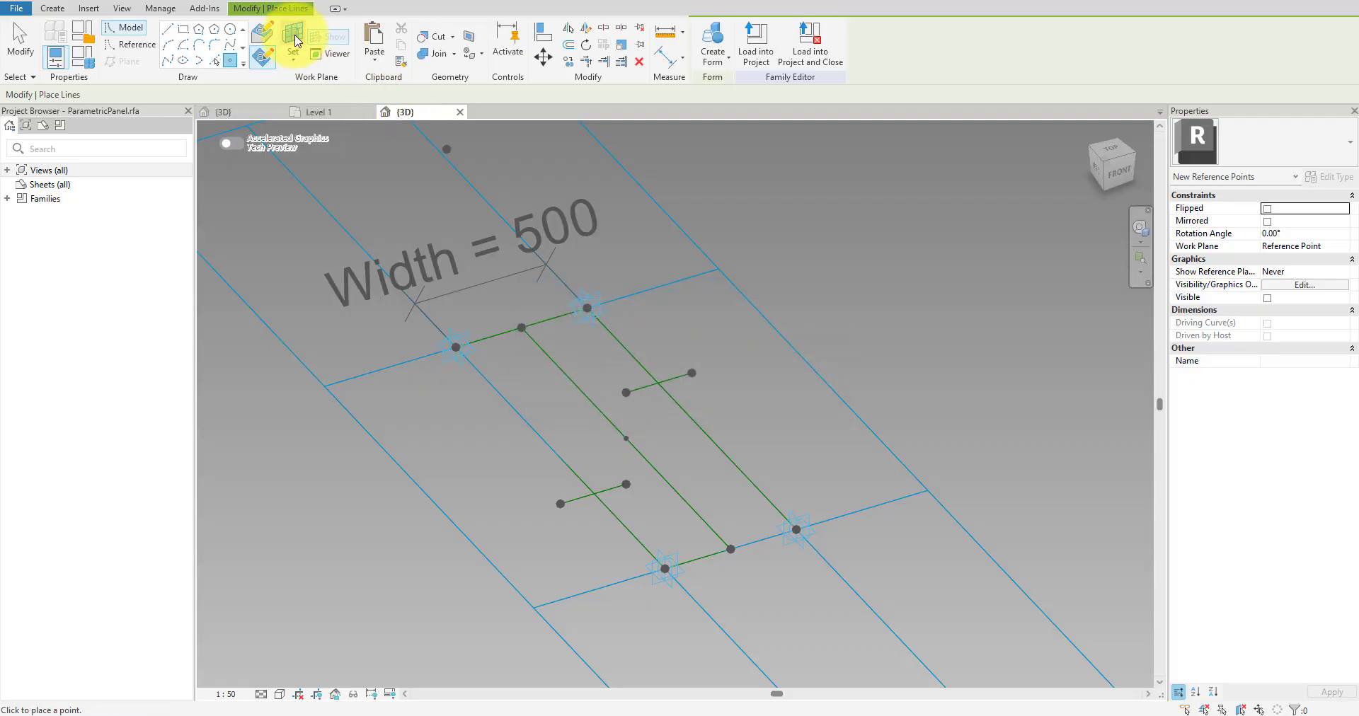
click(295, 40)
click(733, 548)
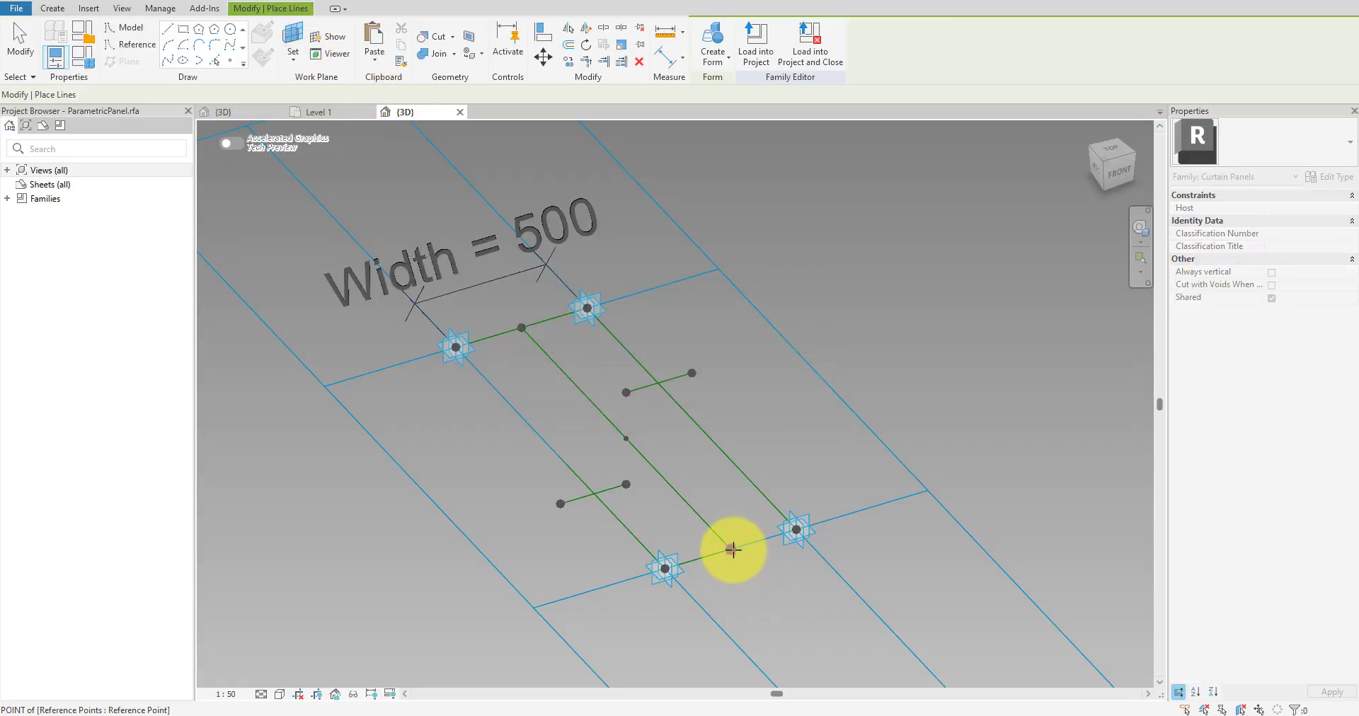
click(732, 548)
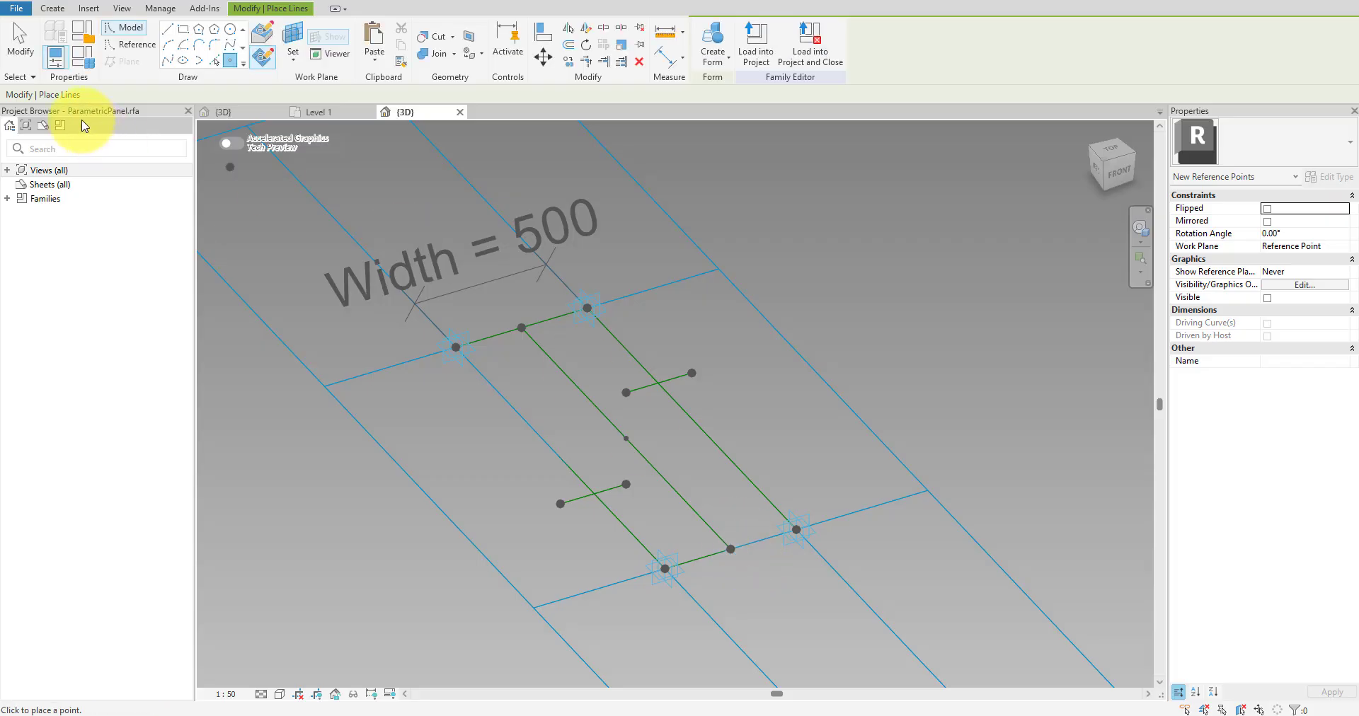
- Select the three newly hosted reference points together and set their offset to 100
click(19, 44)
click(518, 330)
click(521, 327)
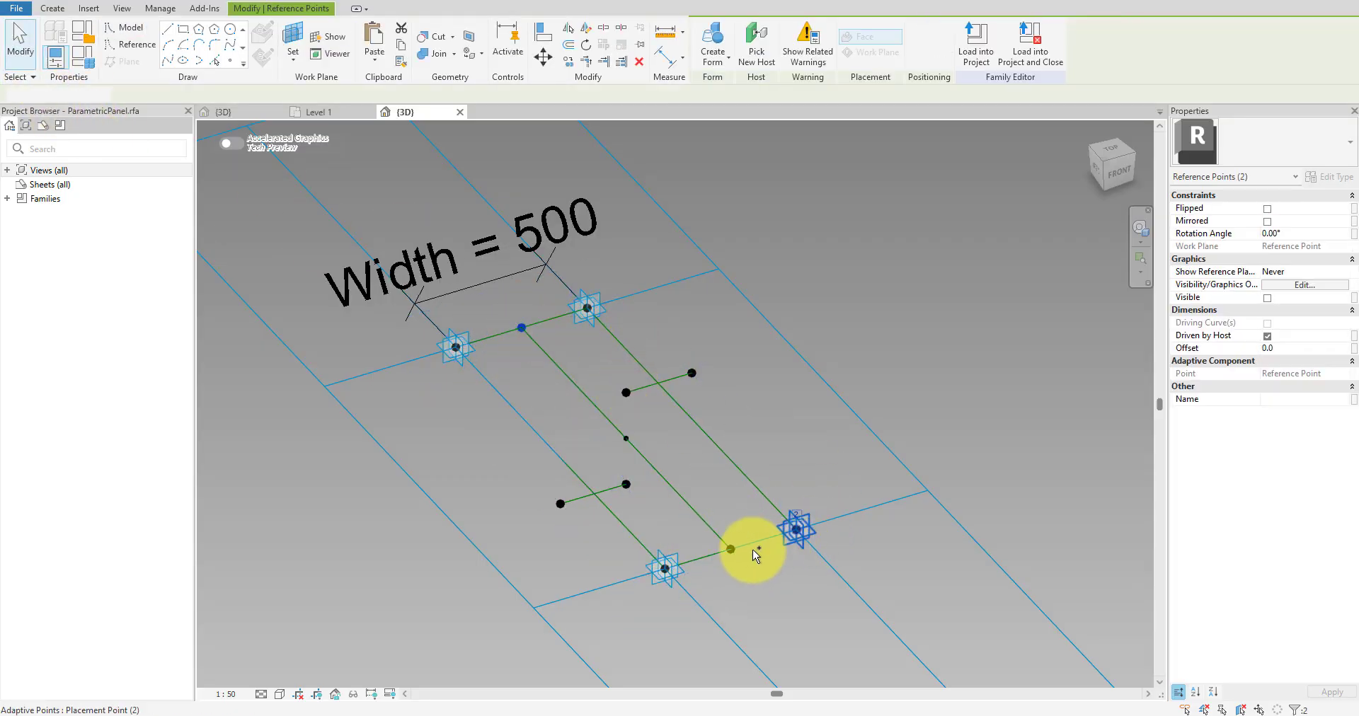
ctrl+click(730, 549)
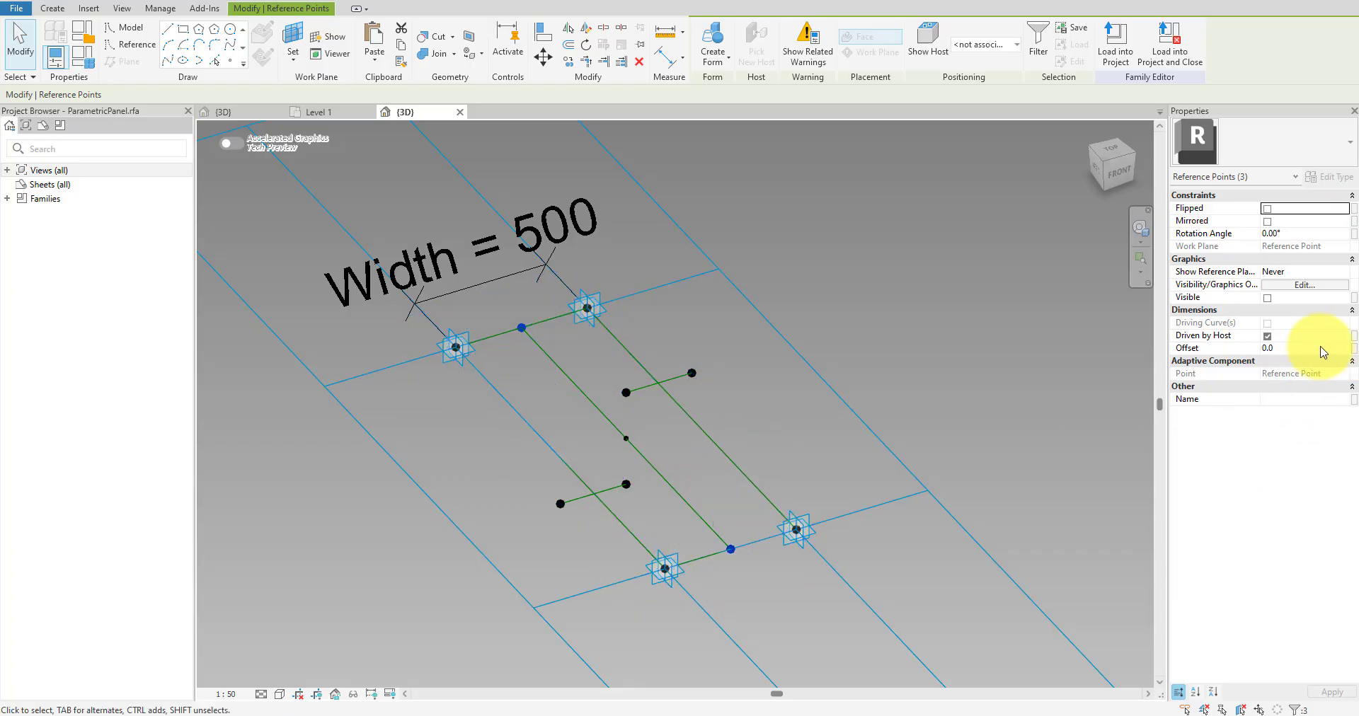
text(100)
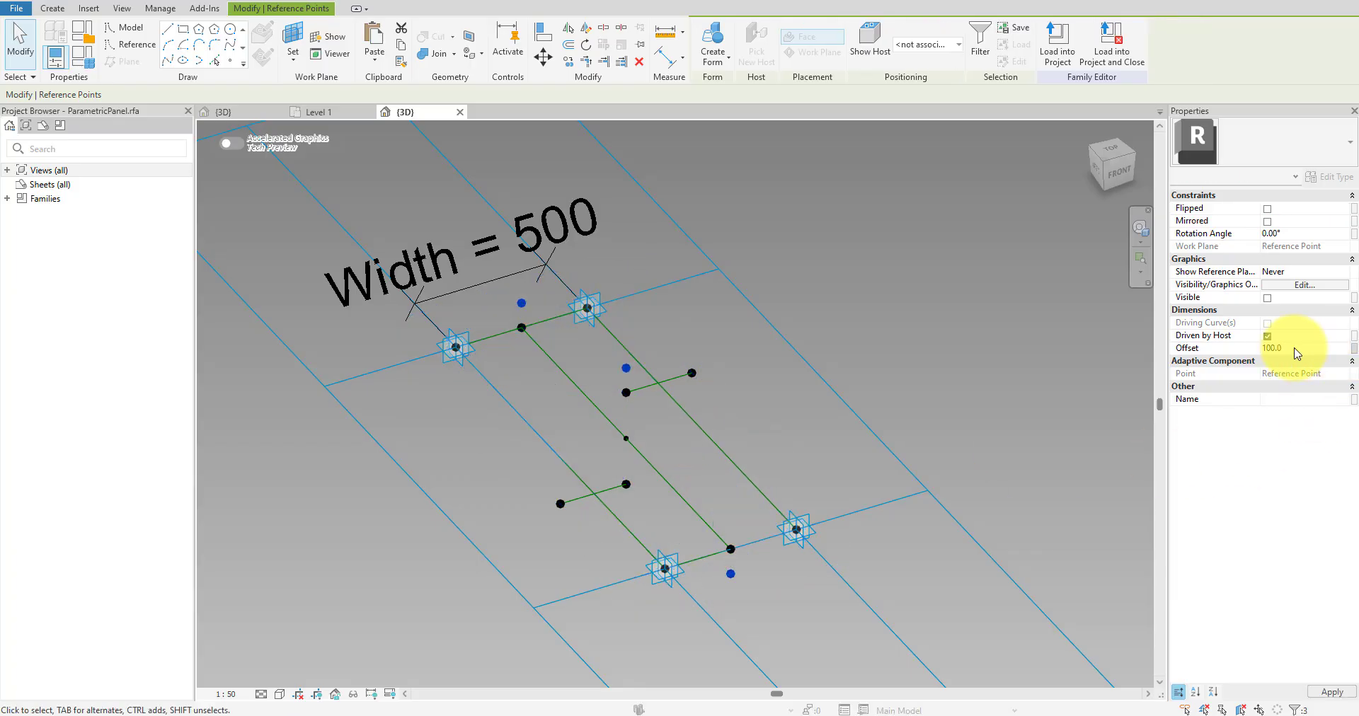
- Link the offset of the two raised points at the upper edge midpoint and upper inner point to a new type parameter named Thickness
click(523, 304)
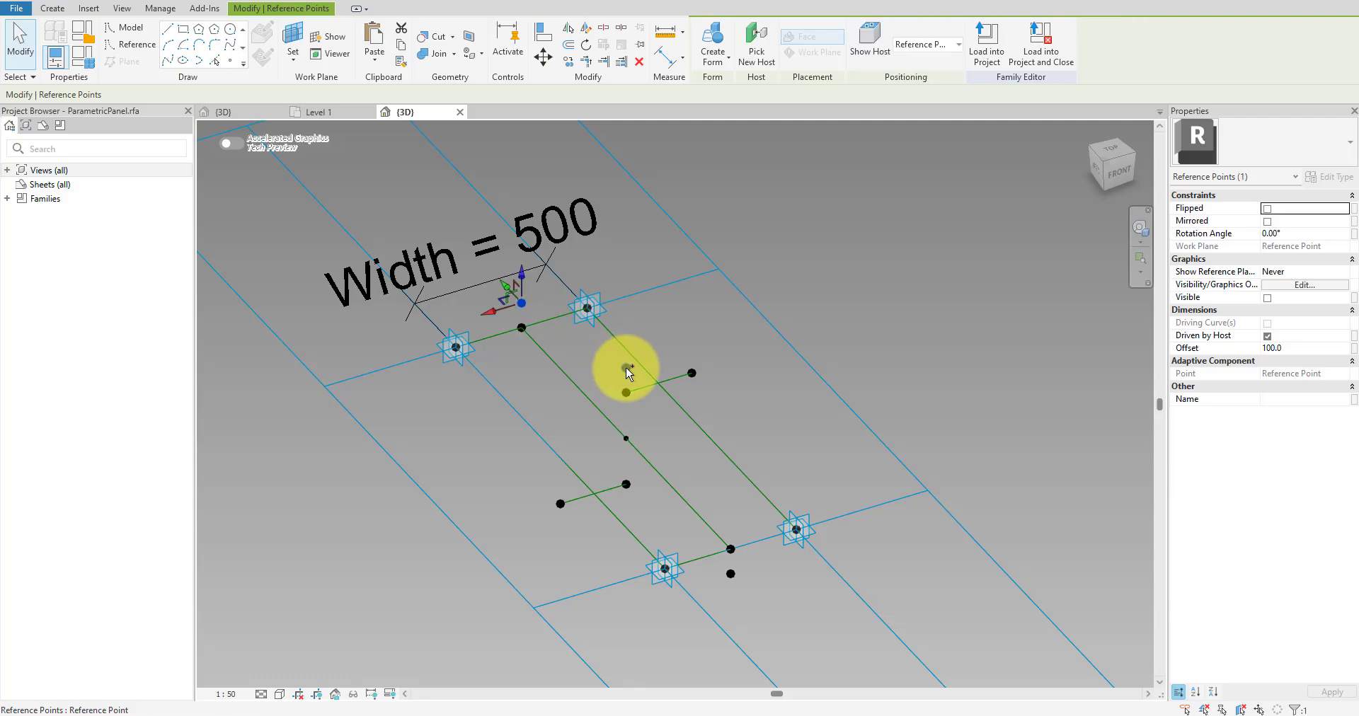
ctrl+click(626, 369)
click(1352, 349)
click(573, 450)
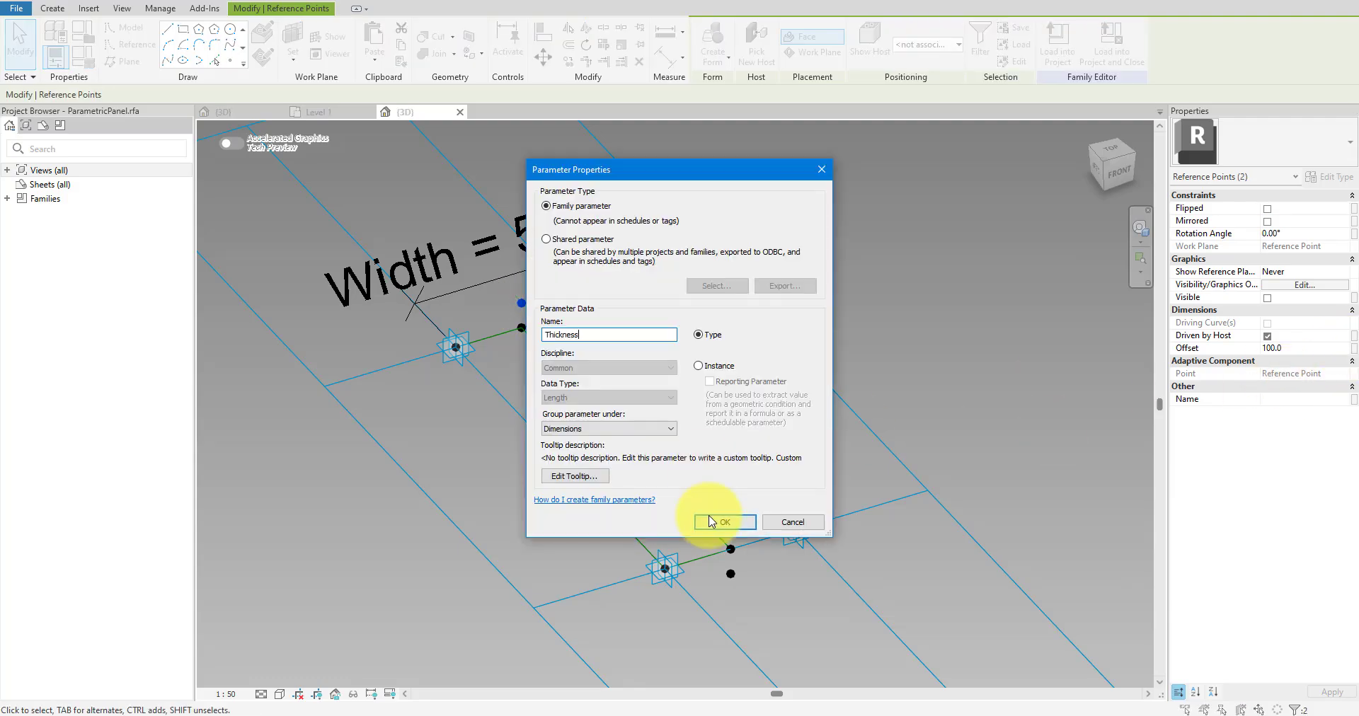
click(711, 522)
click(708, 480)
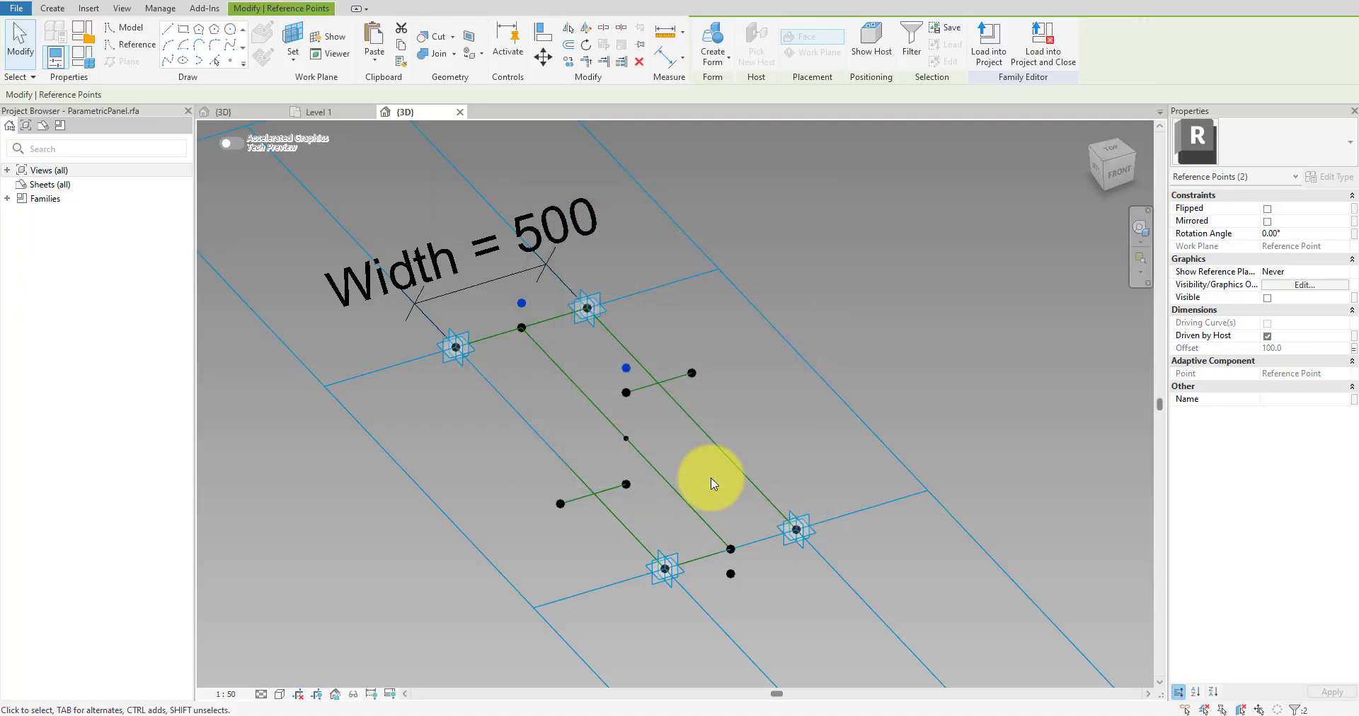
- Set the lower edge midpoint's hosted point offset to -100 and link it to a new NegativeThickness parameter with the formula -Thickness
click(726, 564)
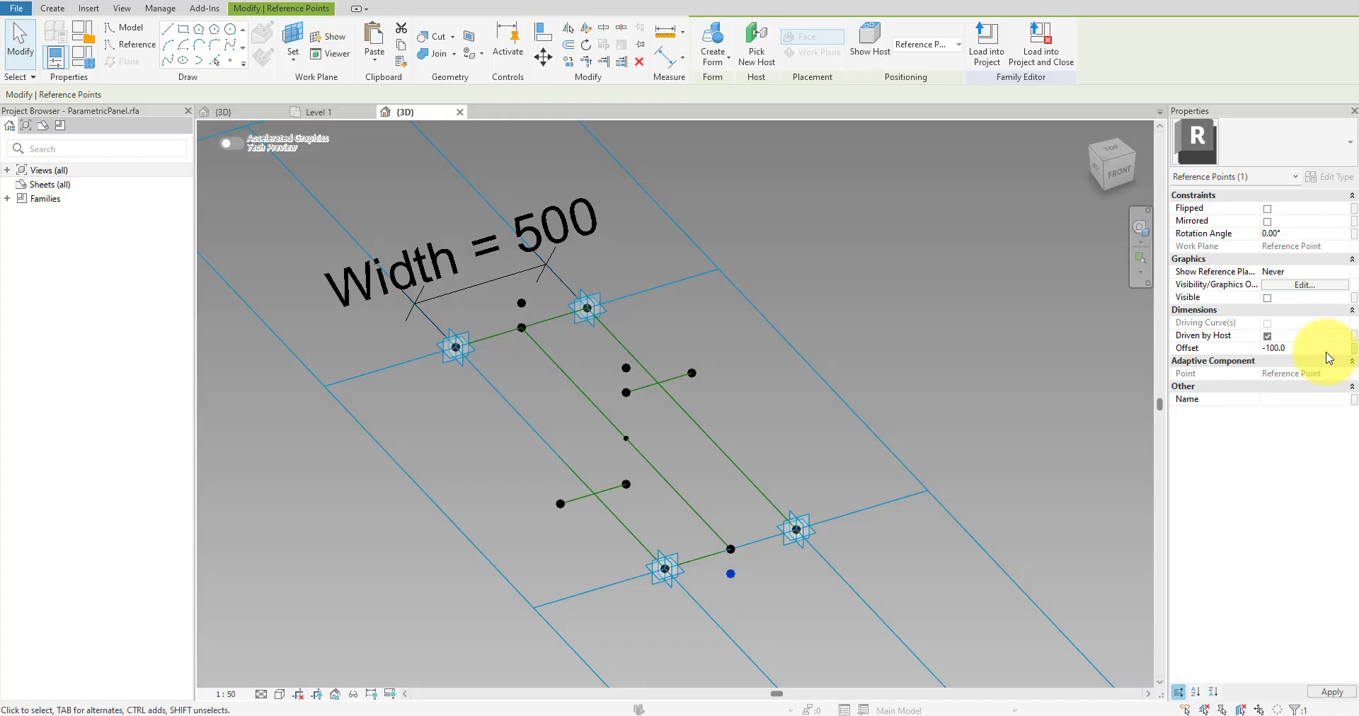
click(1354, 349)
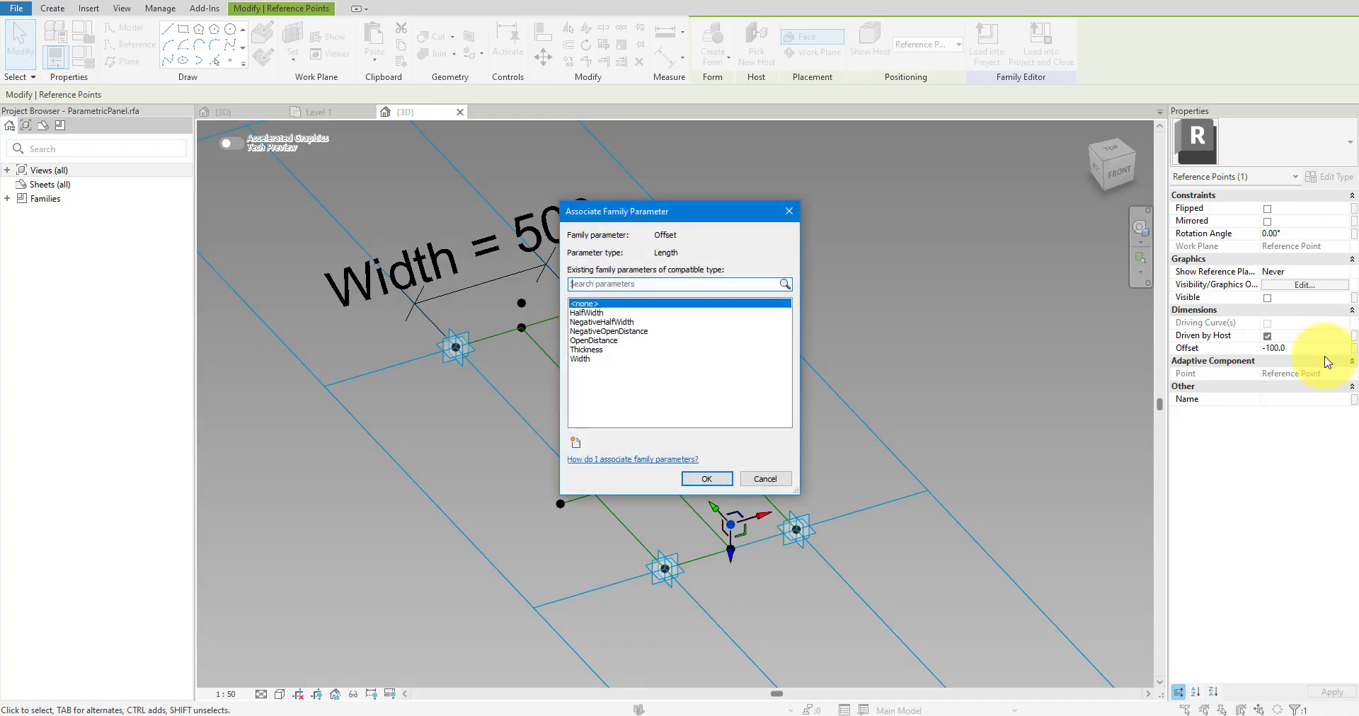
click(575, 443)
text(Nwg)
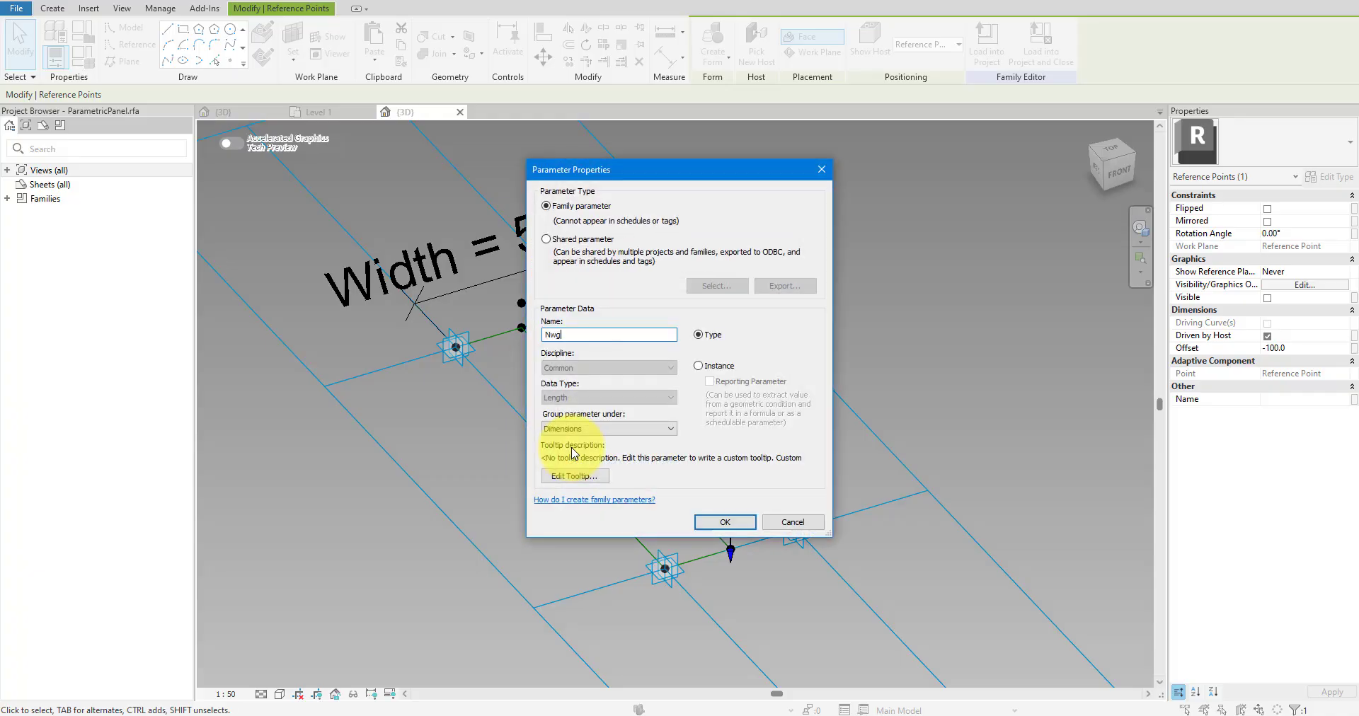
key(Return)
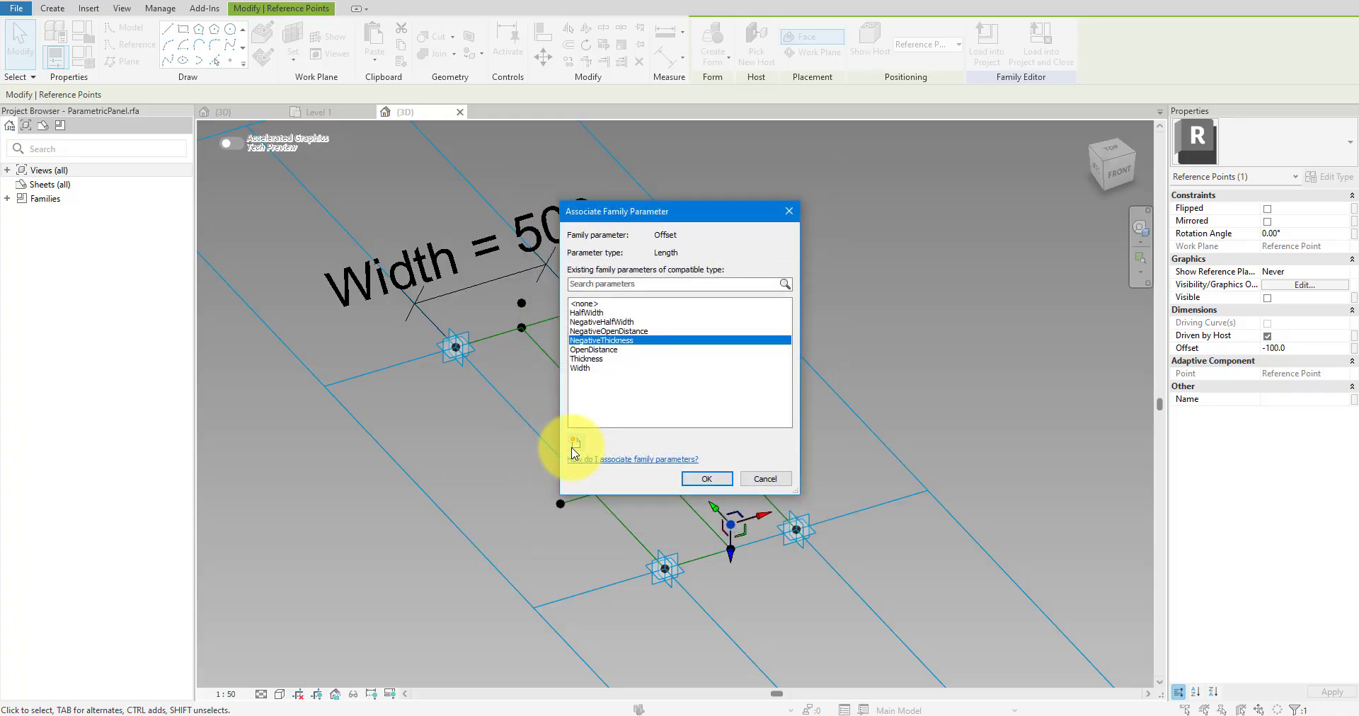
click(724, 481)
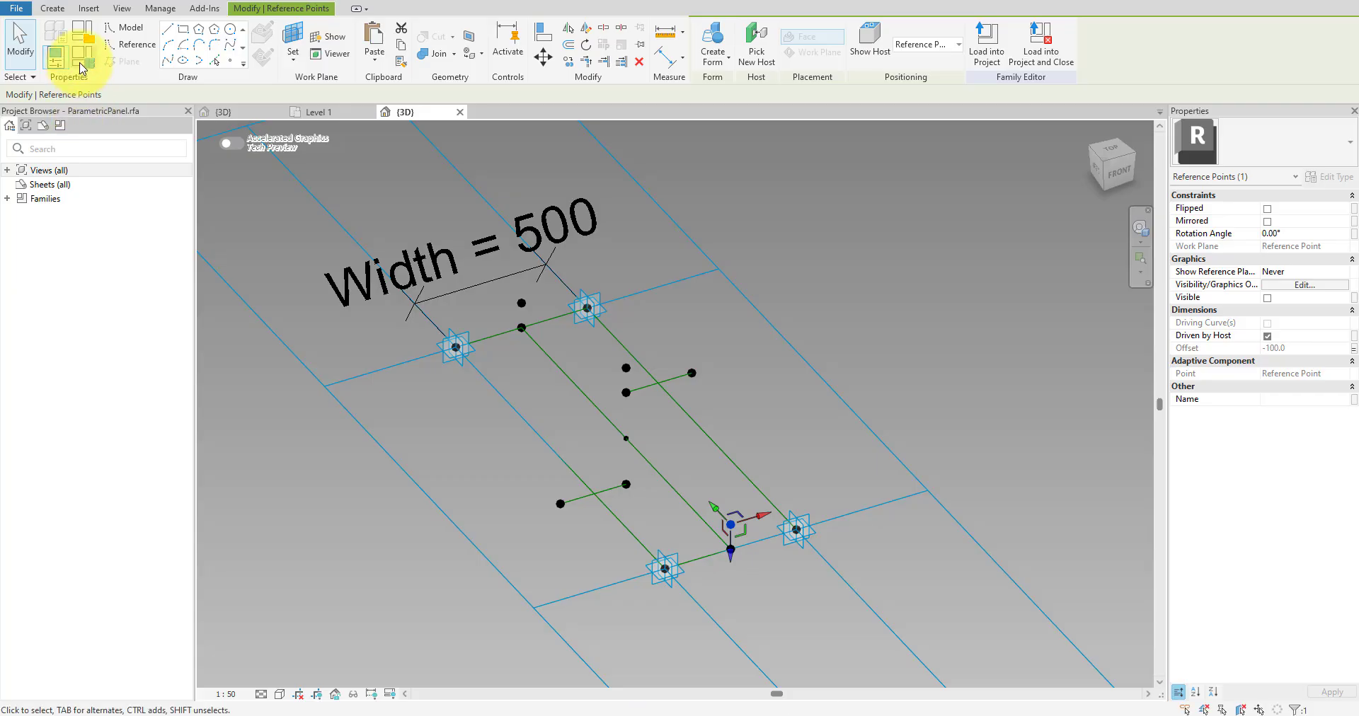
click(56, 54)
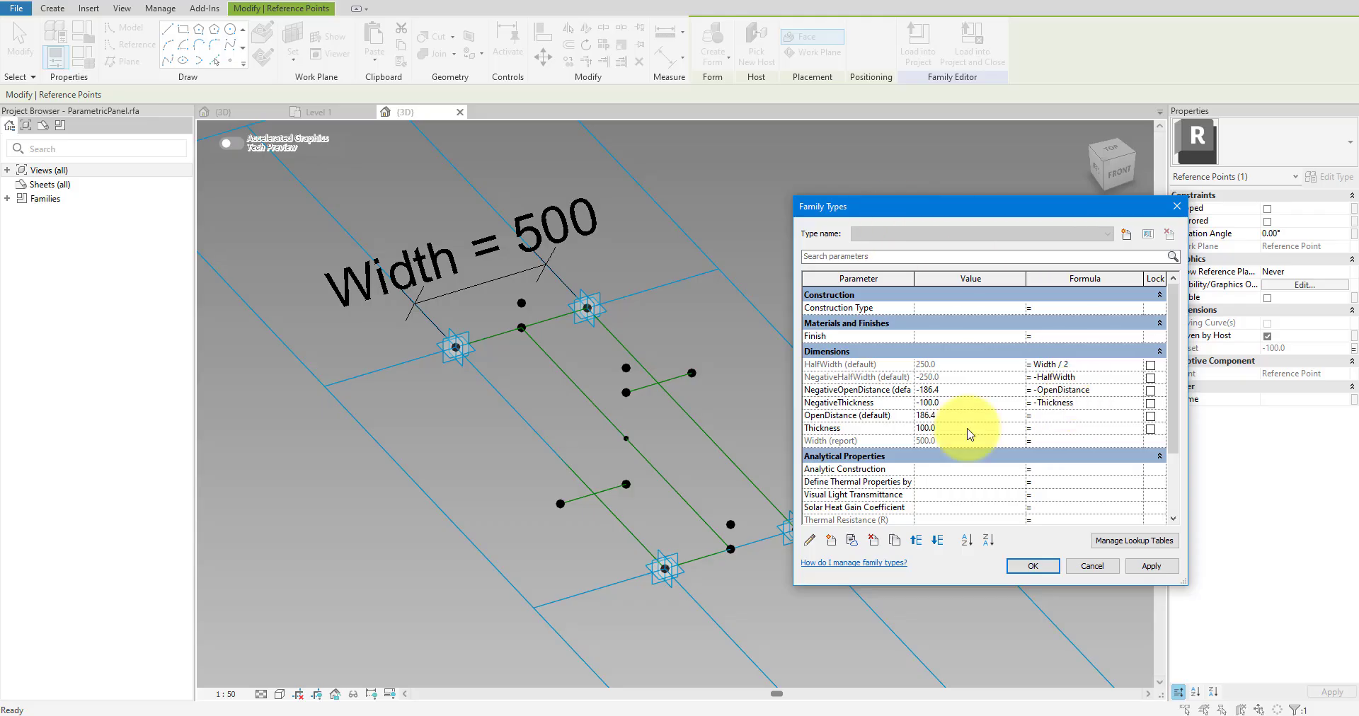
click(1032, 566)
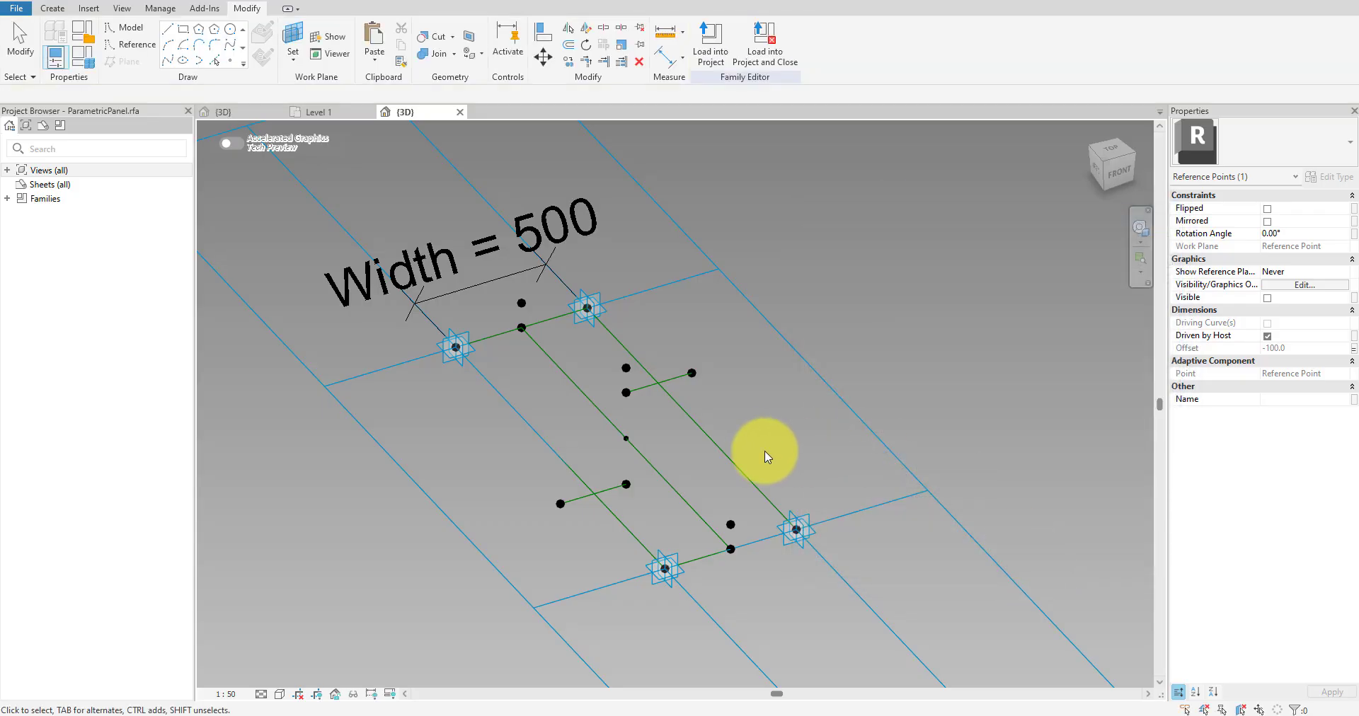
- Place reference points hosted on the work planes of the raised upper edge midpoint, upper inner point and lower edge midpoint
click(231, 61)
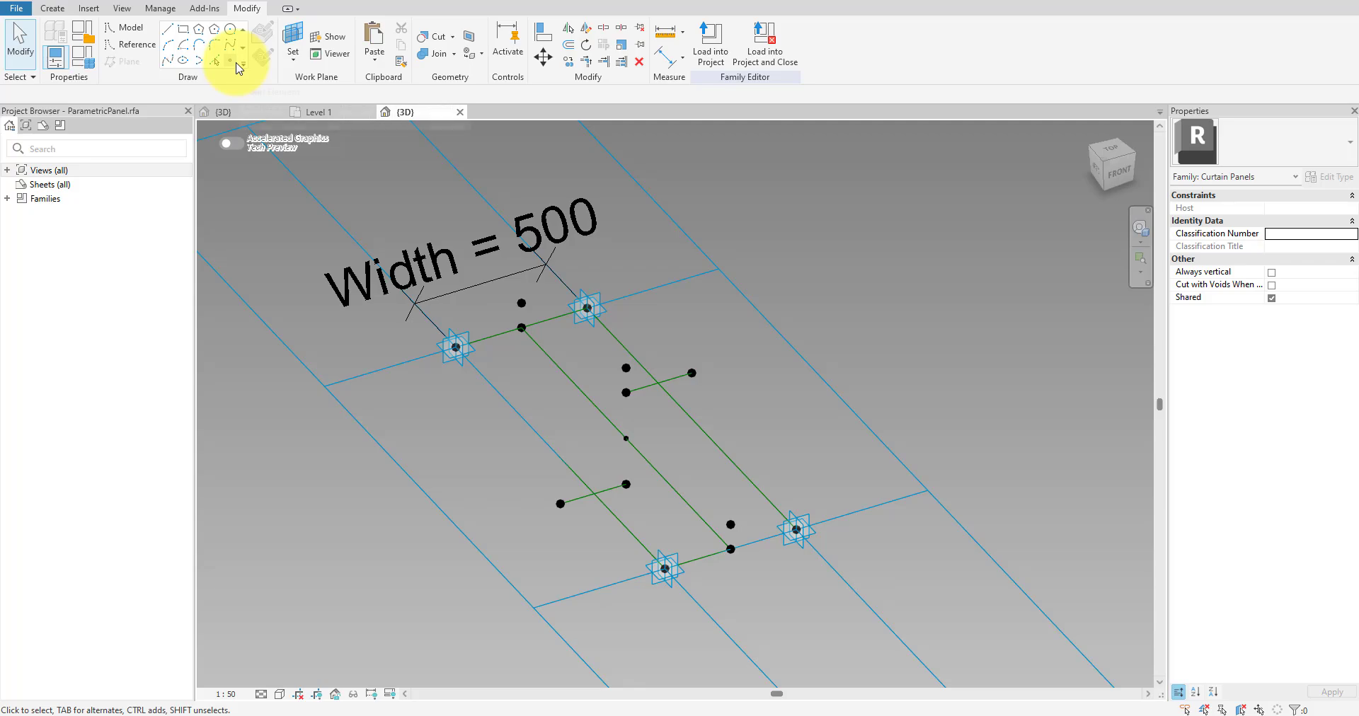
click(290, 37)
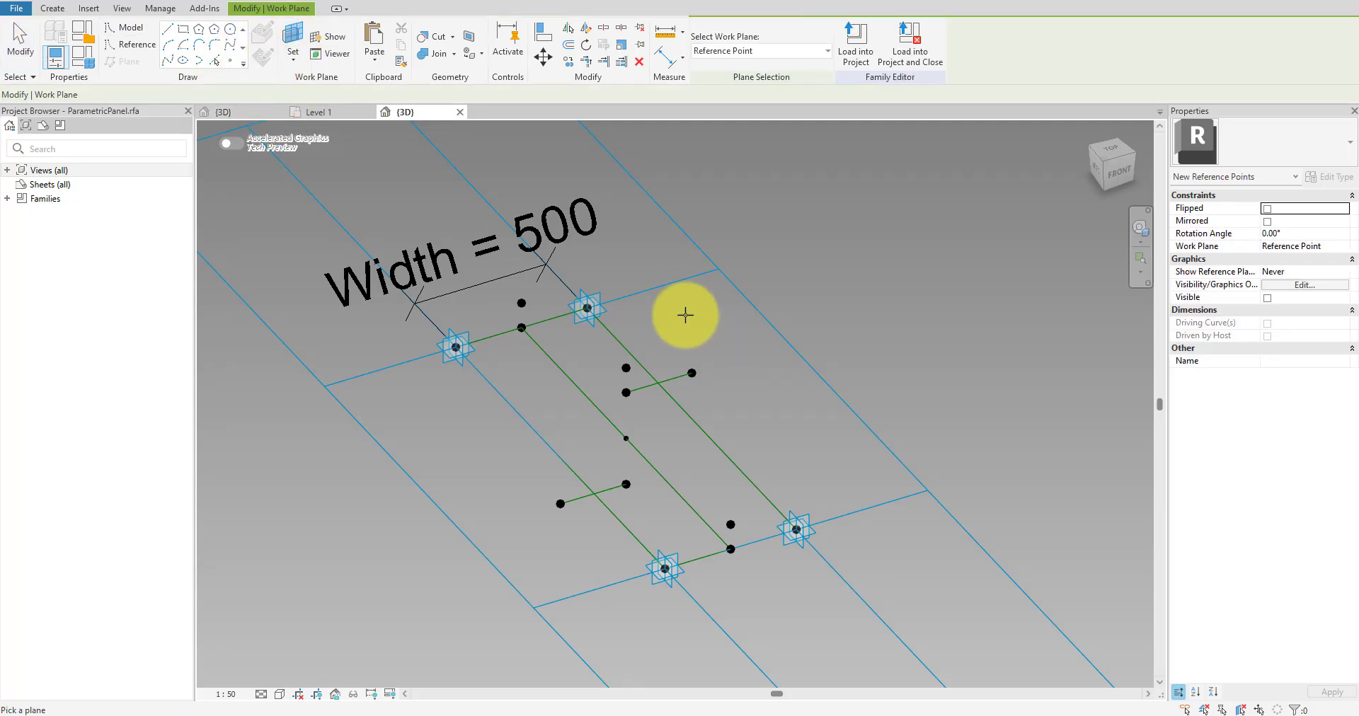
click(522, 303)
key(Return)
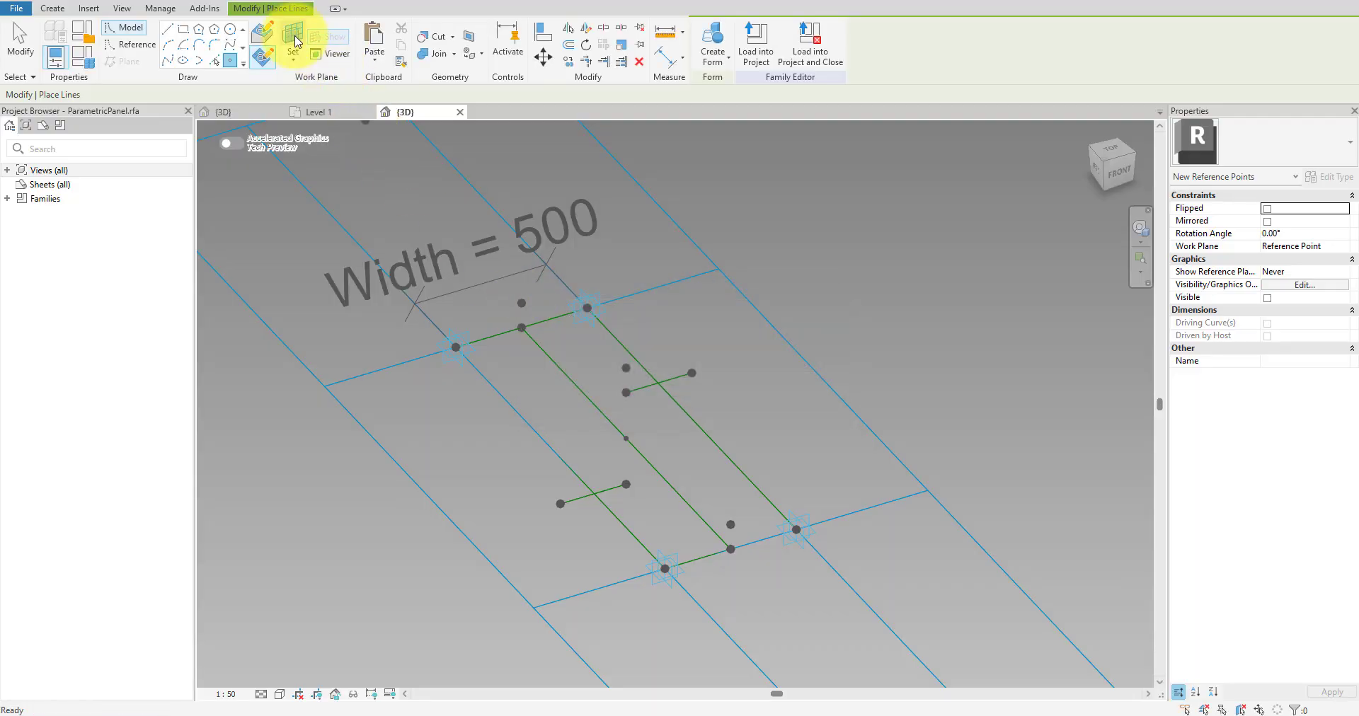
click(293, 36)
click(627, 370)
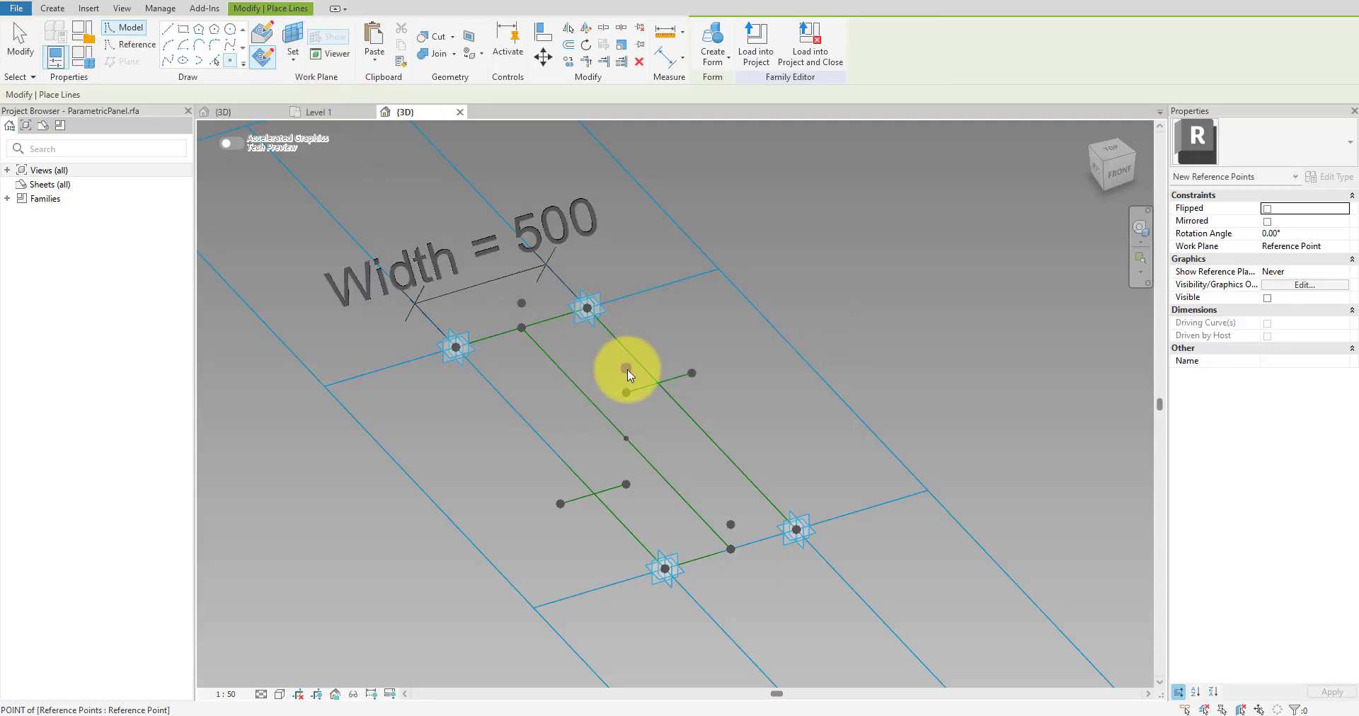
click(627, 369)
key(Return)
click(293, 37)
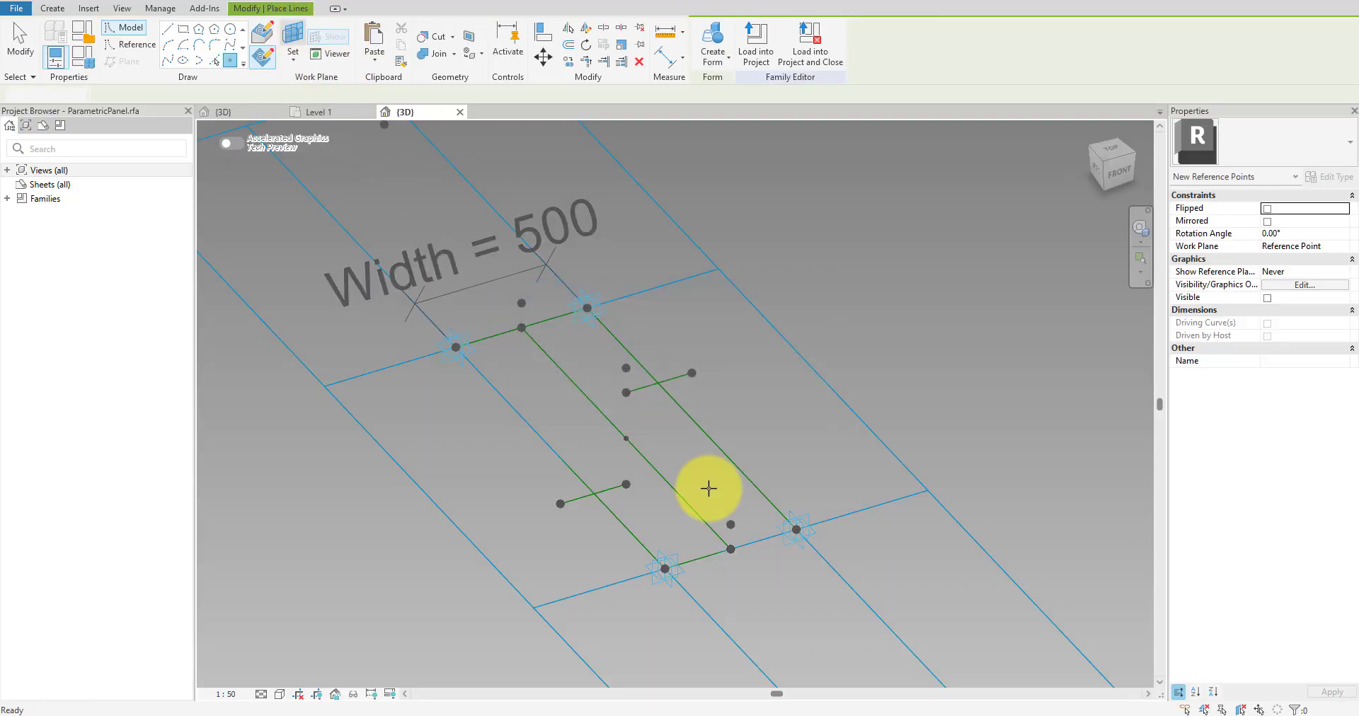
click(733, 528)
click(731, 526)
key(Return)
key(Escape)
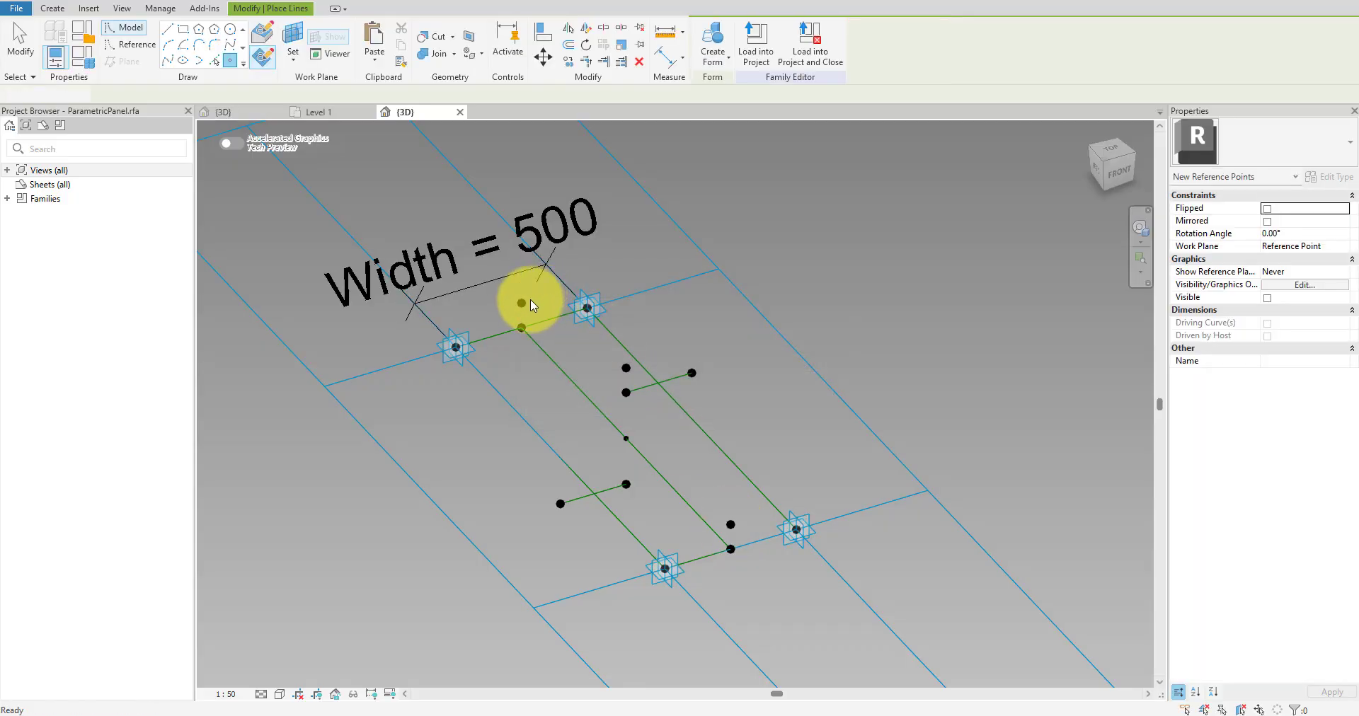
- Select the three newly hosted reference points together and link their offset to the HalfWidth parameter
click(524, 303)
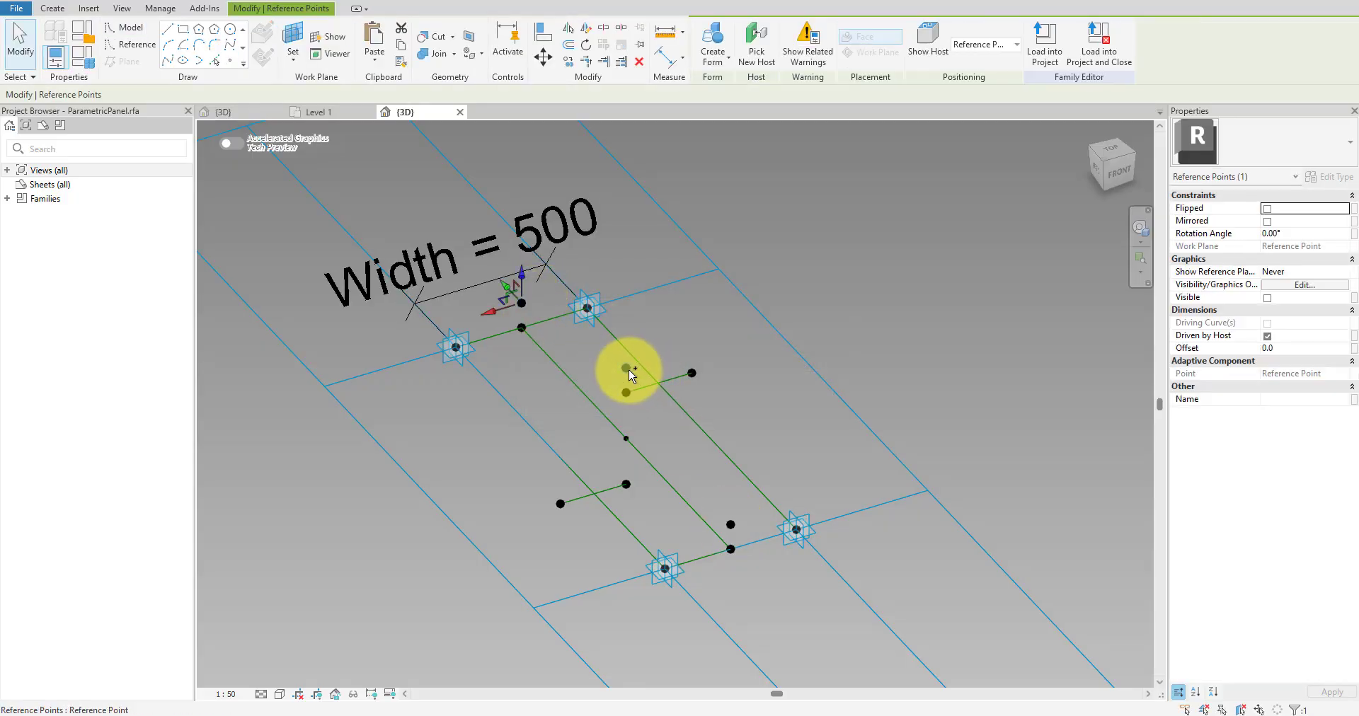
ctrl+click(730, 524)
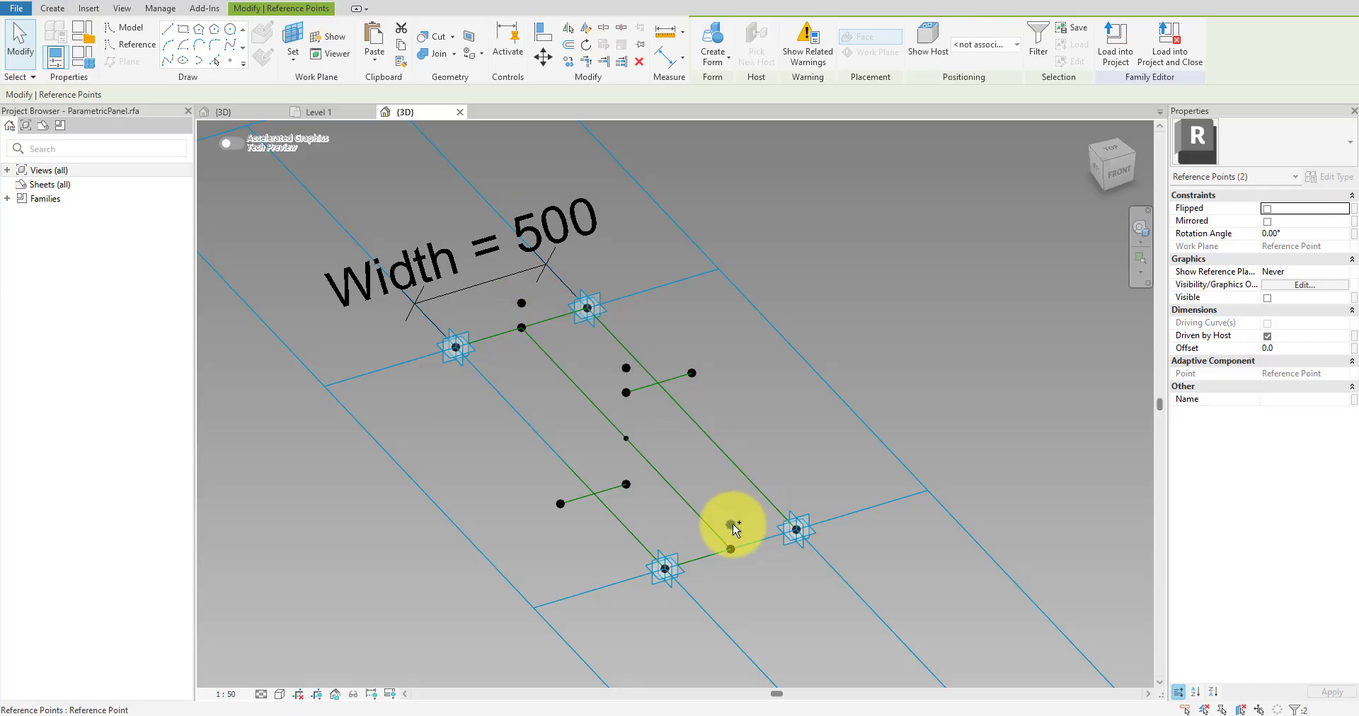
ctrl+click(731, 525)
click(1353, 350)
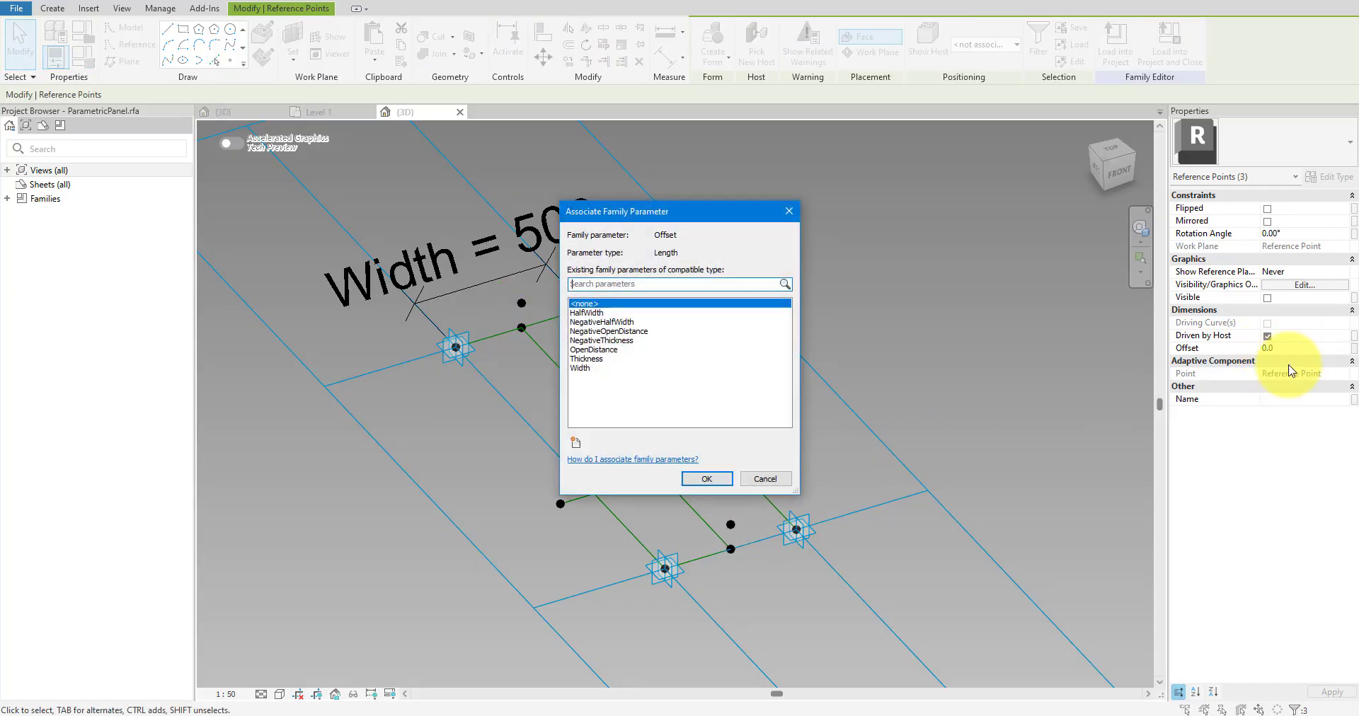
click(586, 312)
click(718, 476)
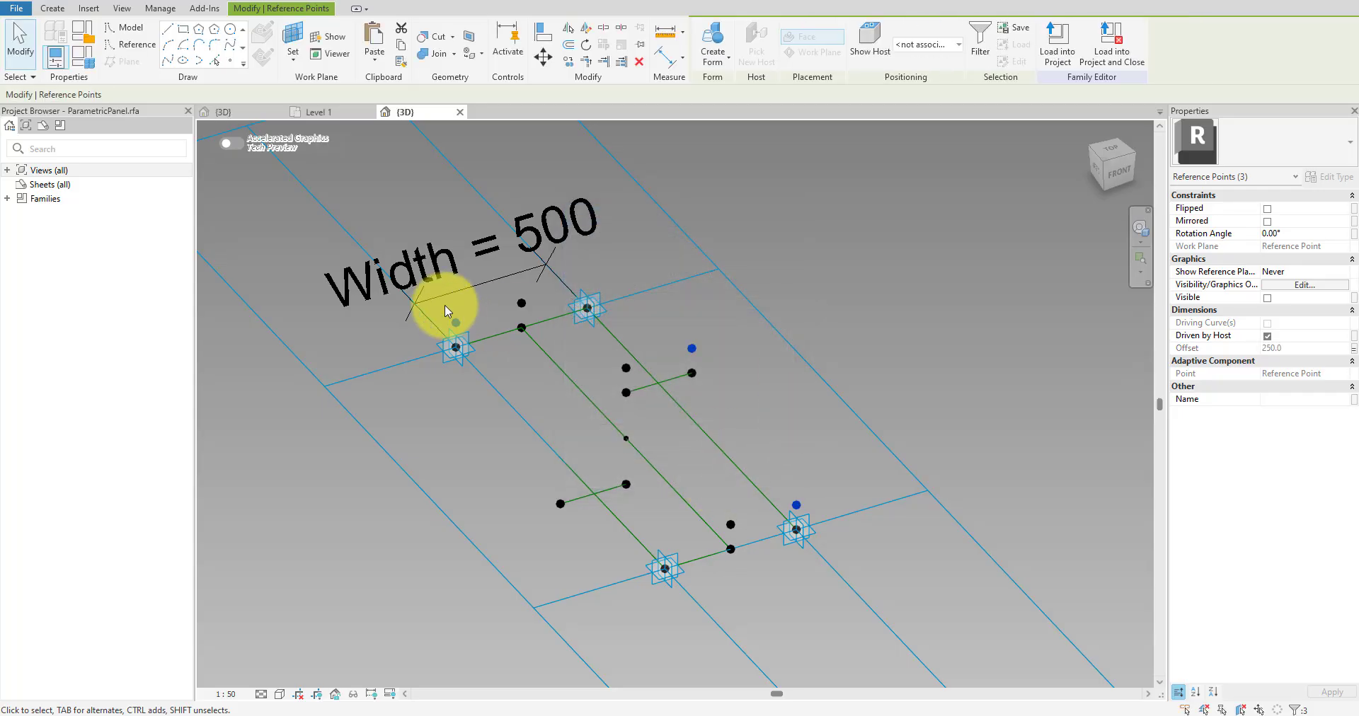
- Relink the upper edge hosted point's offset to the NegativeHalfWidth parameter to flip it to the other side
click(456, 323)
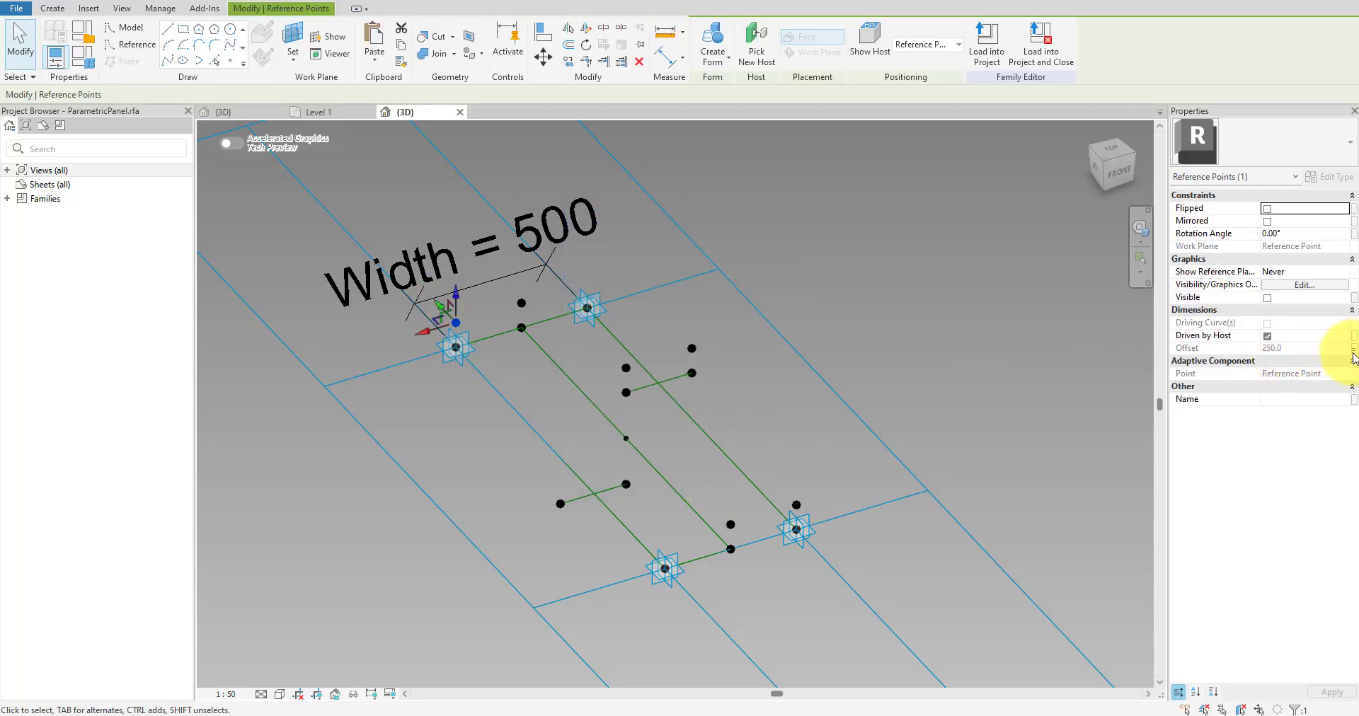
click(1353, 350)
click(600, 322)
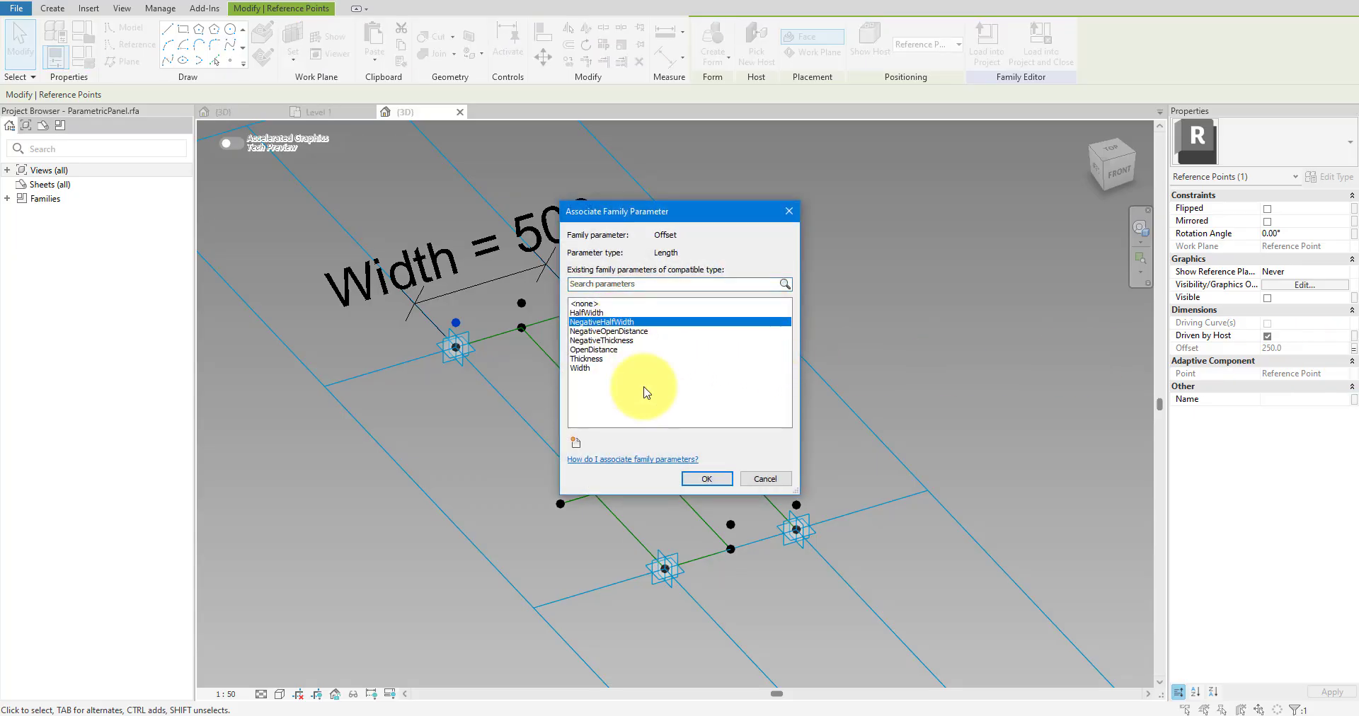
click(707, 480)
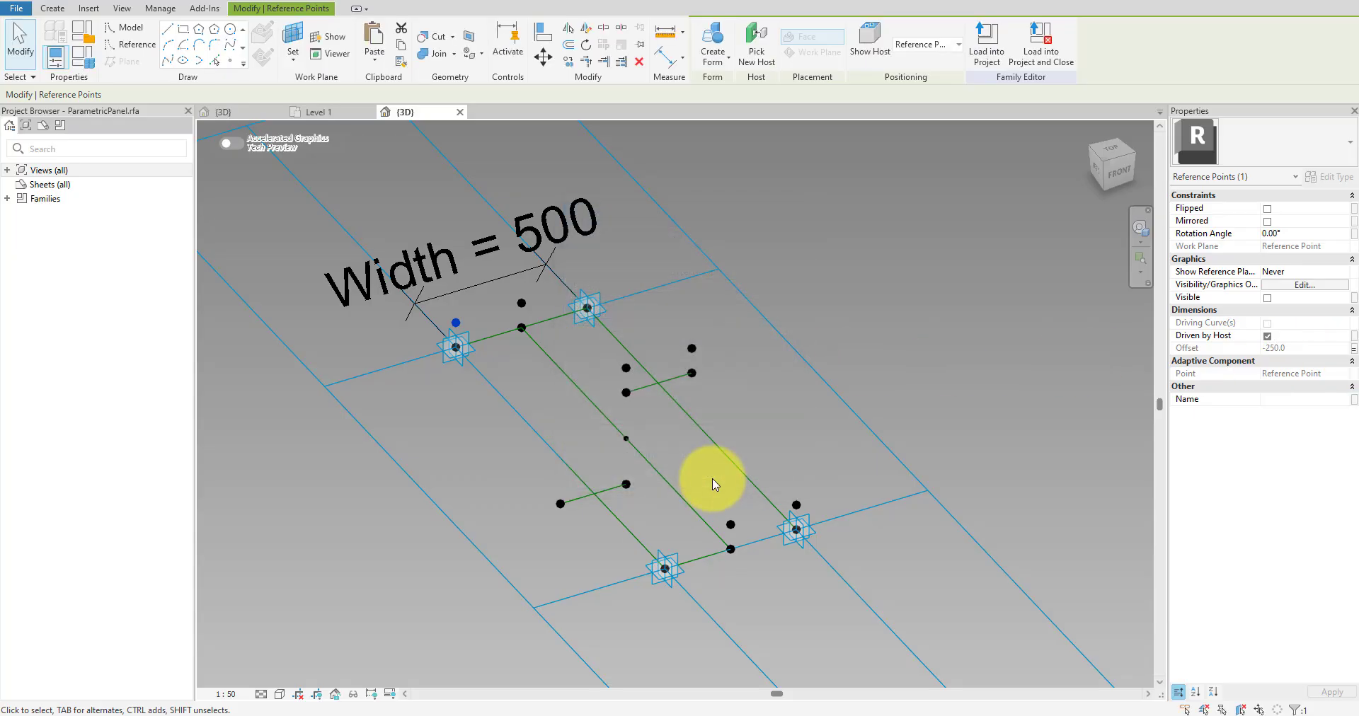
click(745, 387)
- Connect the upper edge midpoint to its raised point, and that raised point to the neighbouring raised corner point, with reference lines
drag(507, 293, 534, 335)
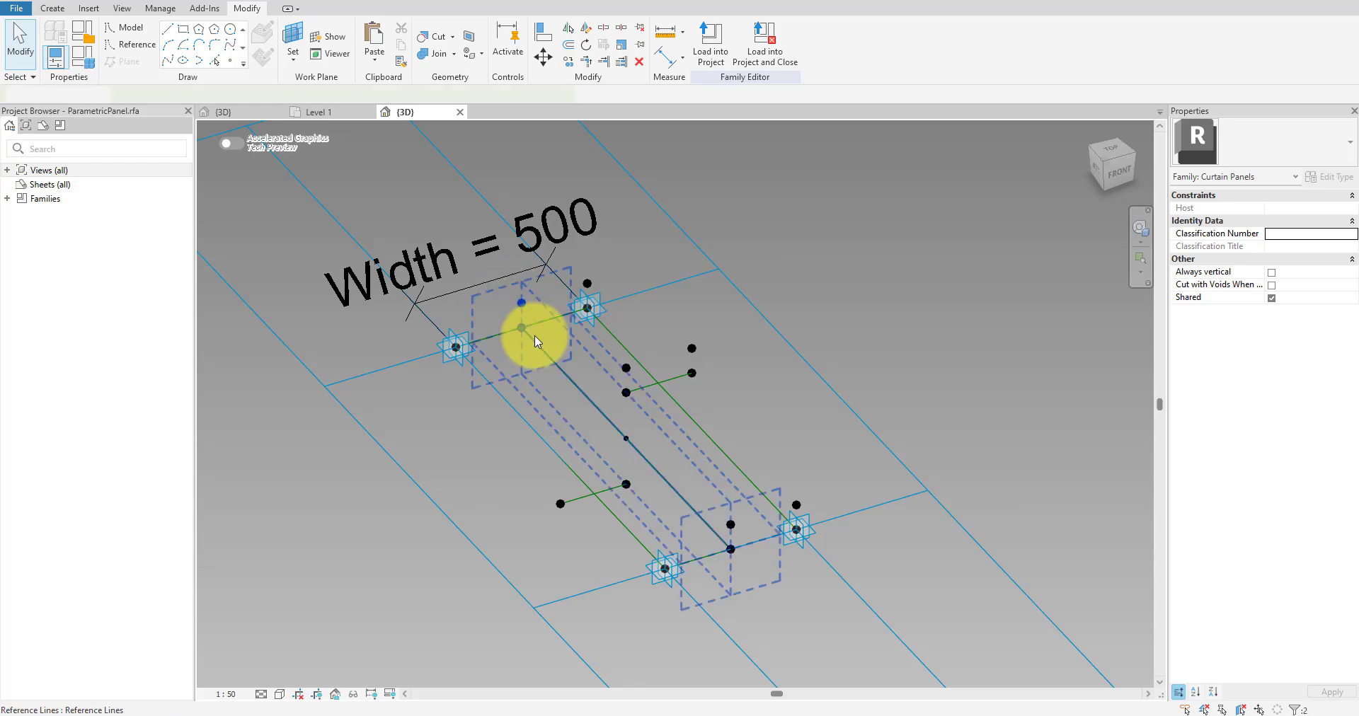
click(169, 61)
click(1267, 310)
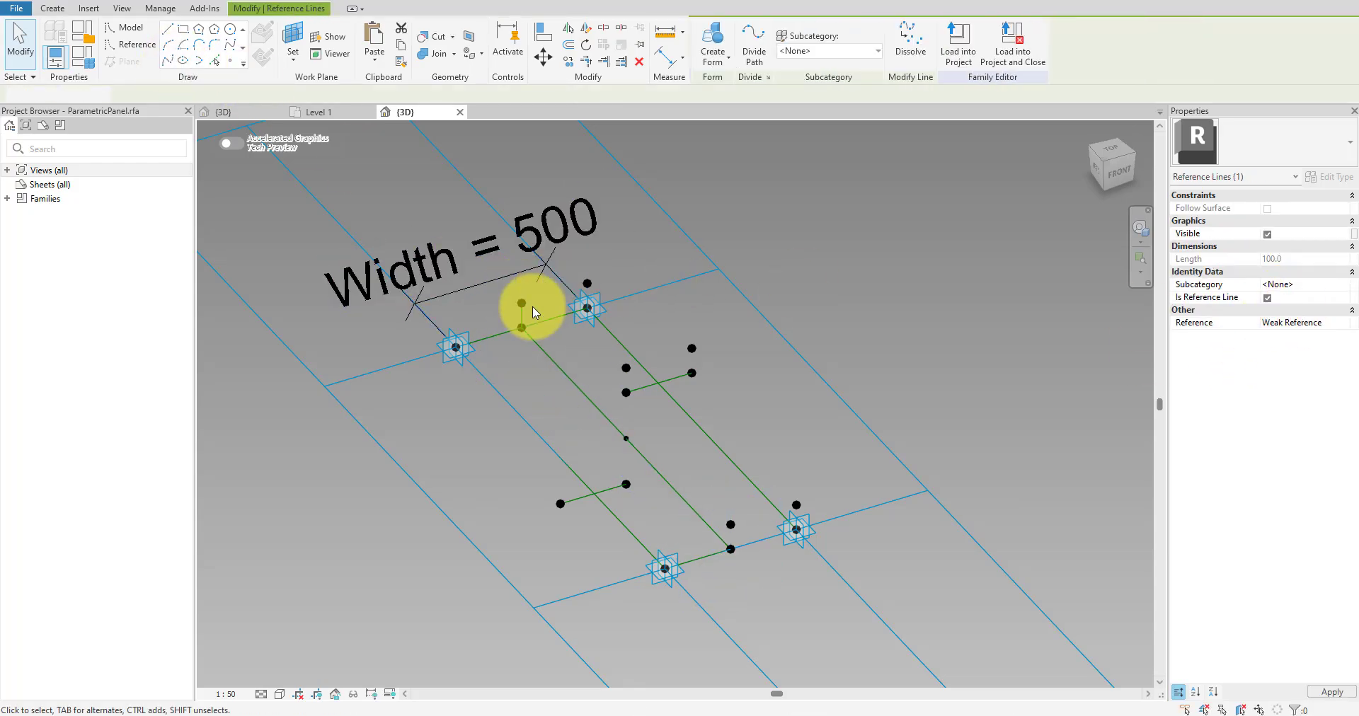
click(523, 304)
ctrl+click(588, 284)
click(168, 61)
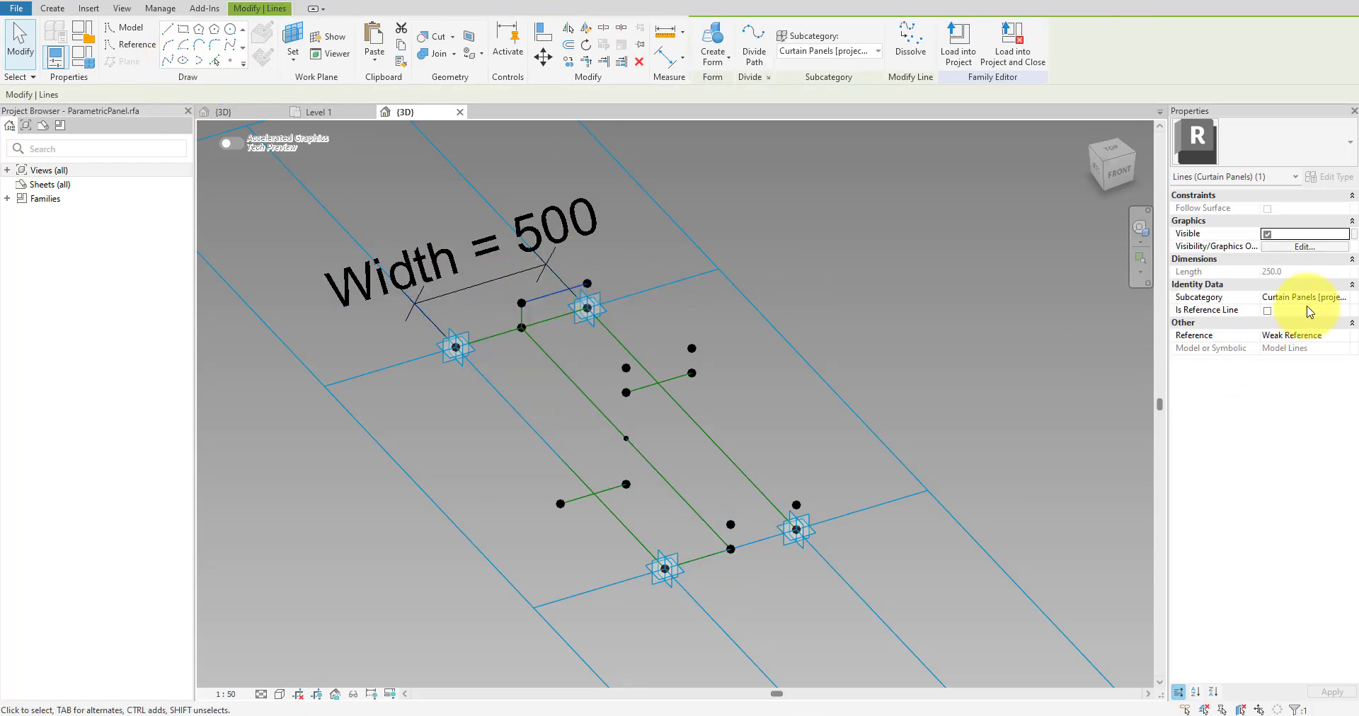
- Close the rectangular upper edge profile with reference lines for its corner vertical and its lower side
drag(572, 257, 622, 334)
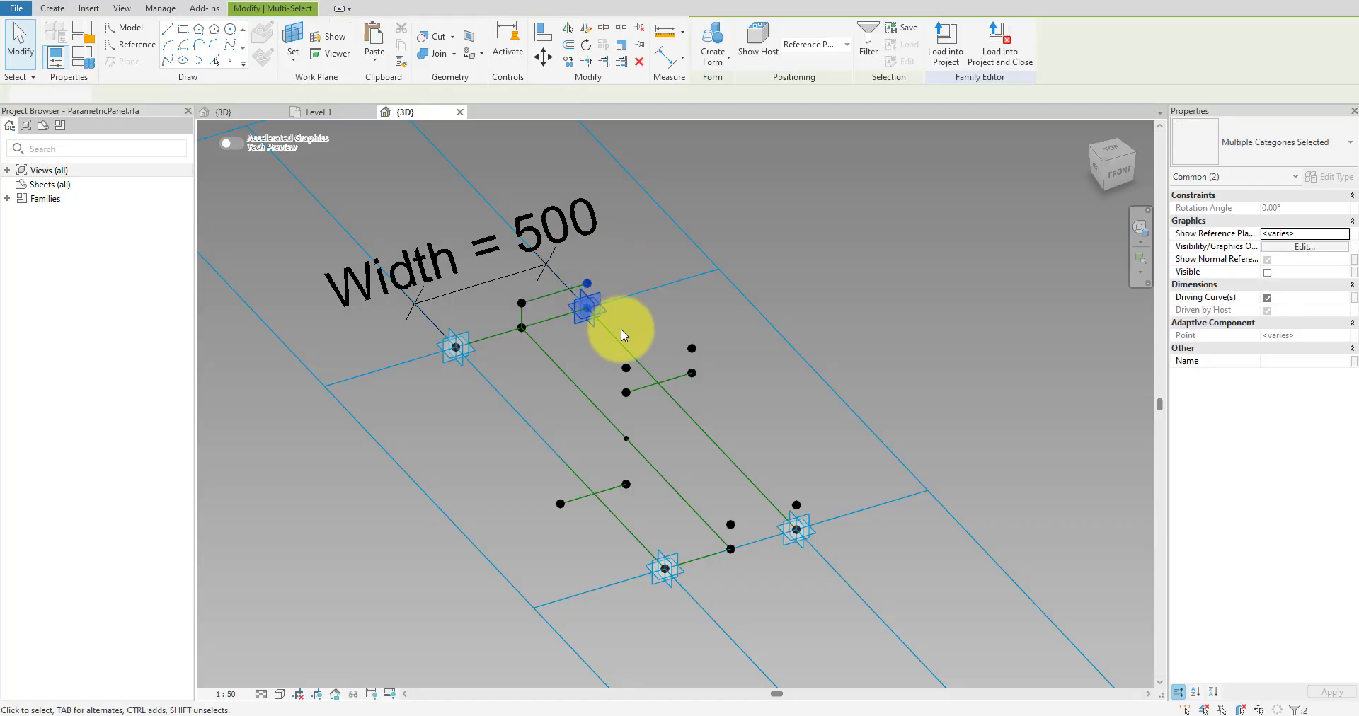
click(168, 61)
click(1267, 310)
click(522, 325)
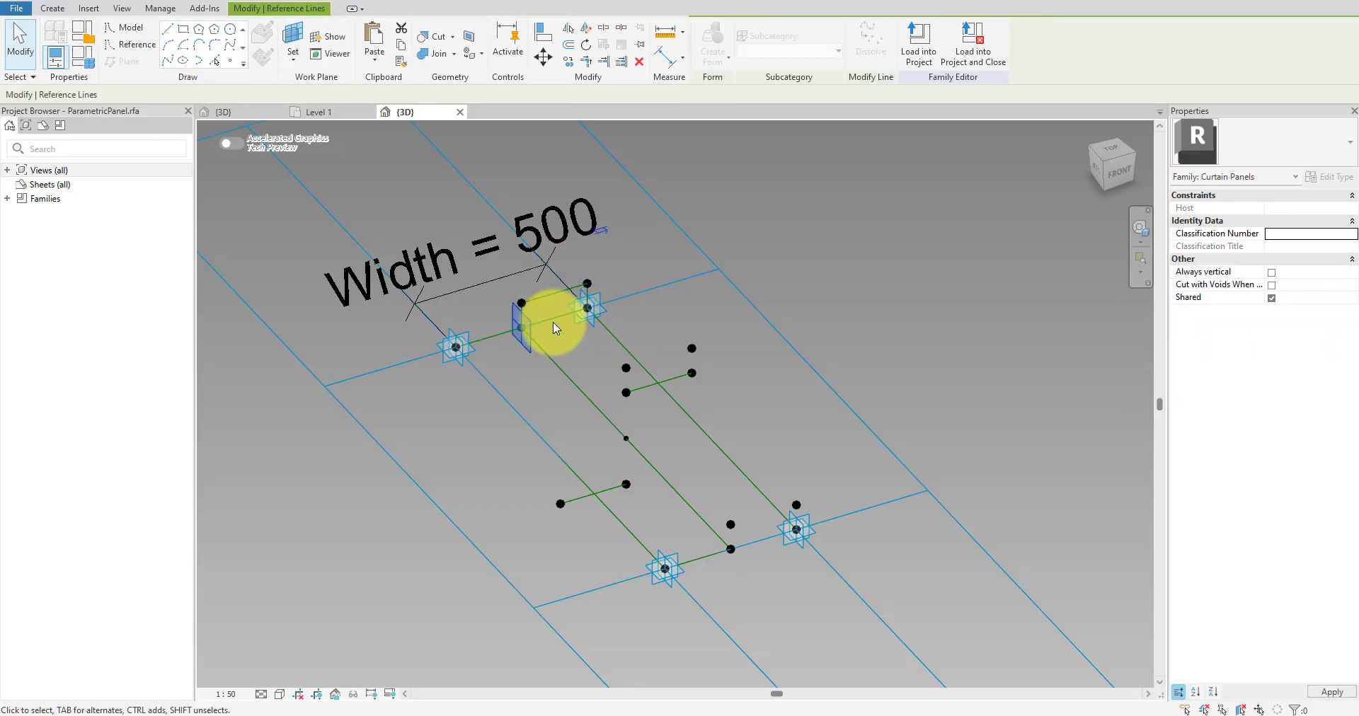
ctrl+drag(567, 291, 645, 410)
click(167, 61)
click(1268, 310)
- Draw the remaining sides of the upper inner profile through its points and set them as reference lines
click(167, 61)
click(1268, 310)
drag(675, 330, 714, 391)
click(168, 61)
click(1267, 310)
click(625, 368)
click(168, 61)
click(1294, 311)
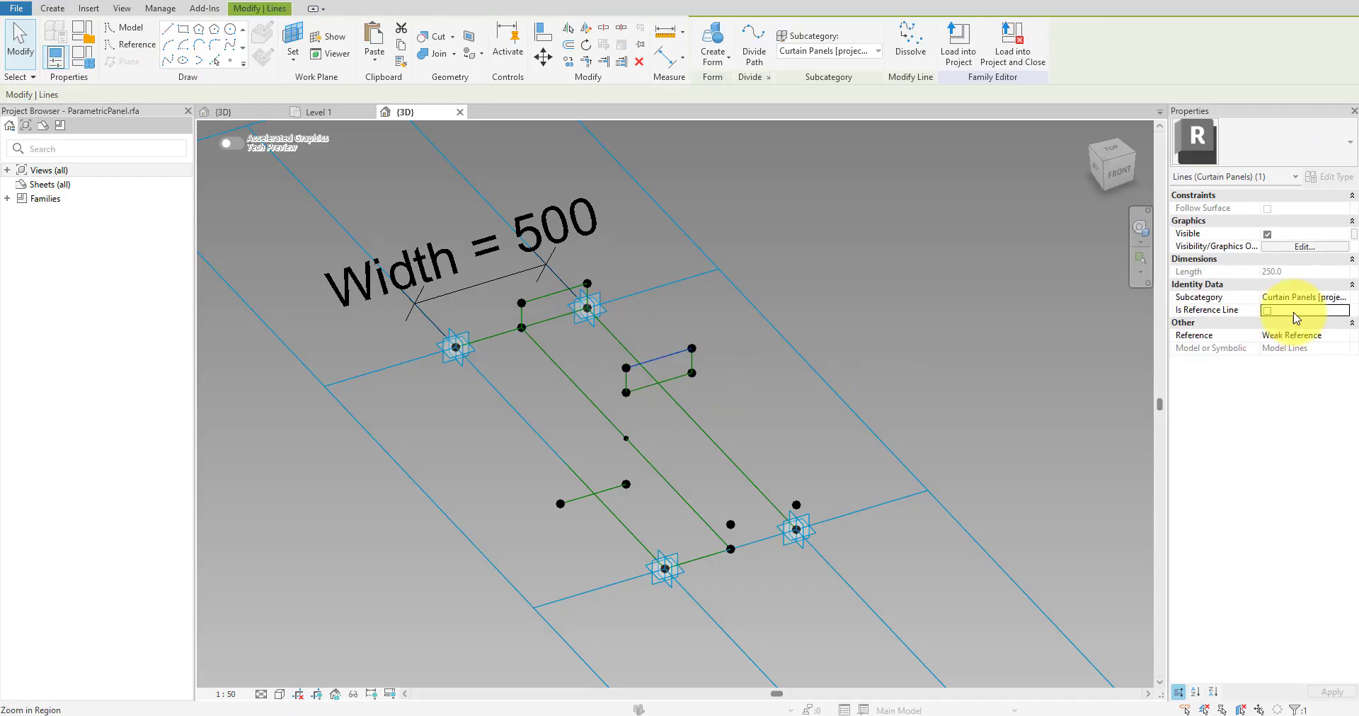
- Draw the rectangular lower edge profile through its midpoint, corner and raised points as reference lines
click(168, 61)
click(1294, 311)
click(168, 61)
click(1293, 312)
click(168, 61)
click(1289, 311)
drag(701, 536, 750, 574)
ctrl+drag(777, 514, 815, 556)
click(168, 61)
click(1287, 312)
click(768, 444)
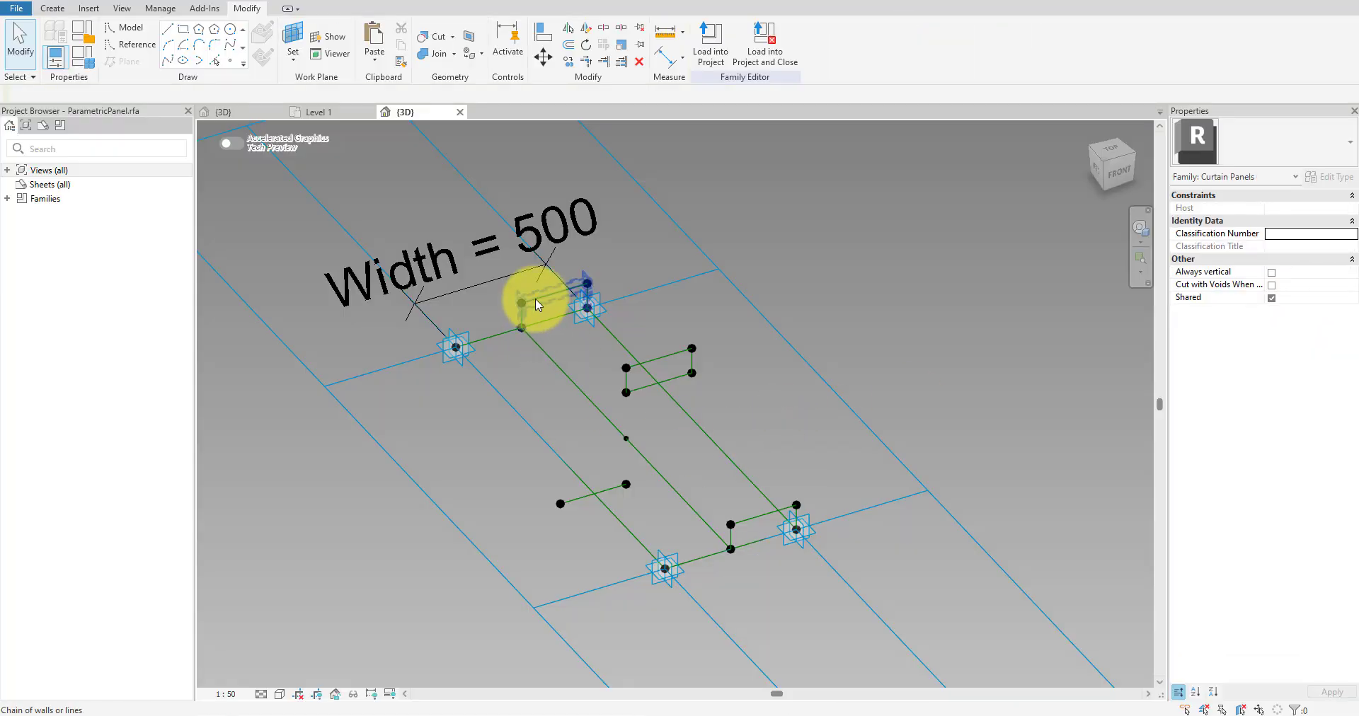
- Create solid forms between the upper edge and upper inner profiles, and between the upper inner and lower edge profiles
click(535, 299)
ctrl+click(539, 322)
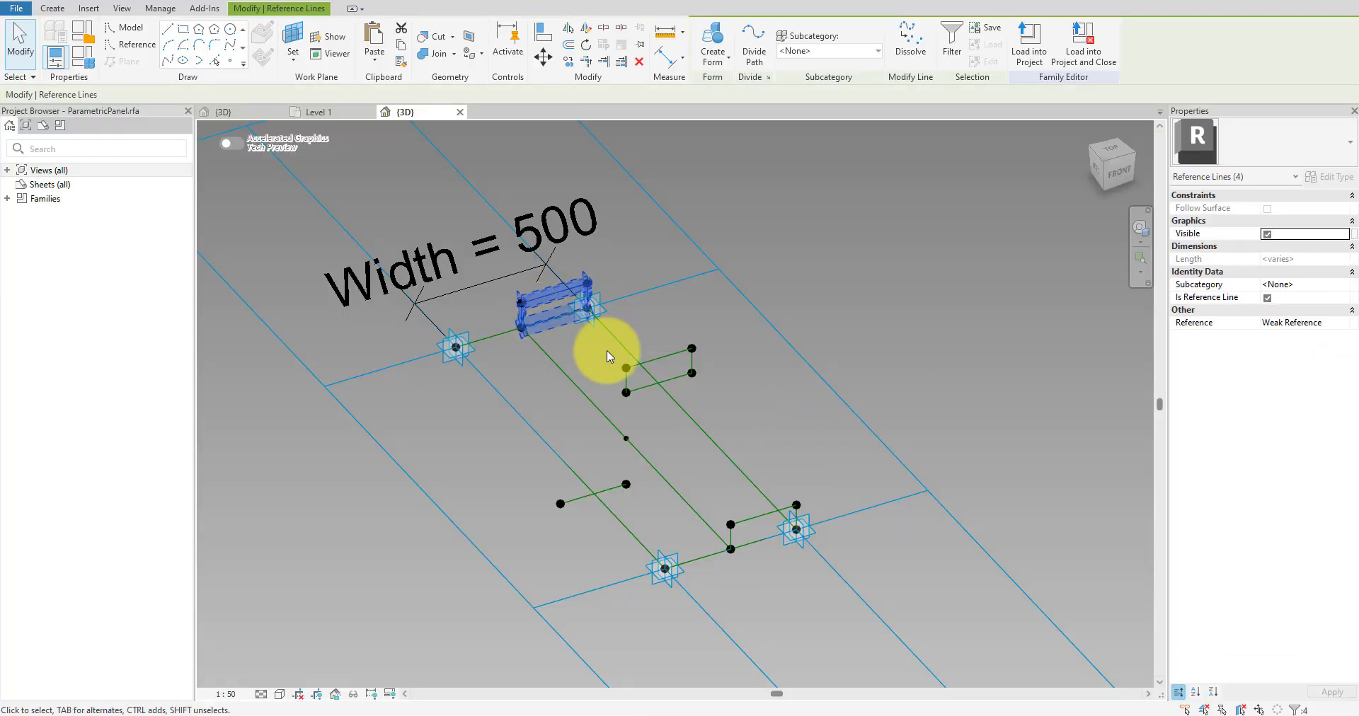
ctrl+click(663, 360)
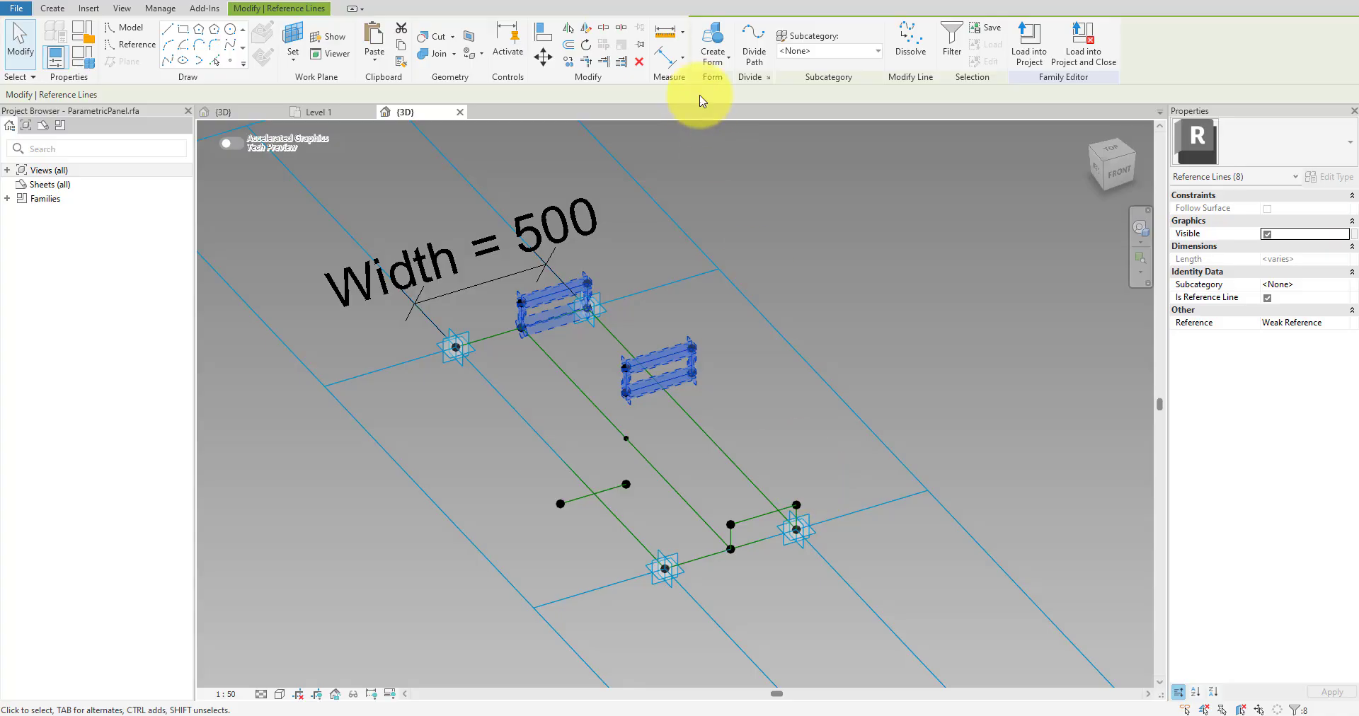
click(703, 48)
click(703, 356)
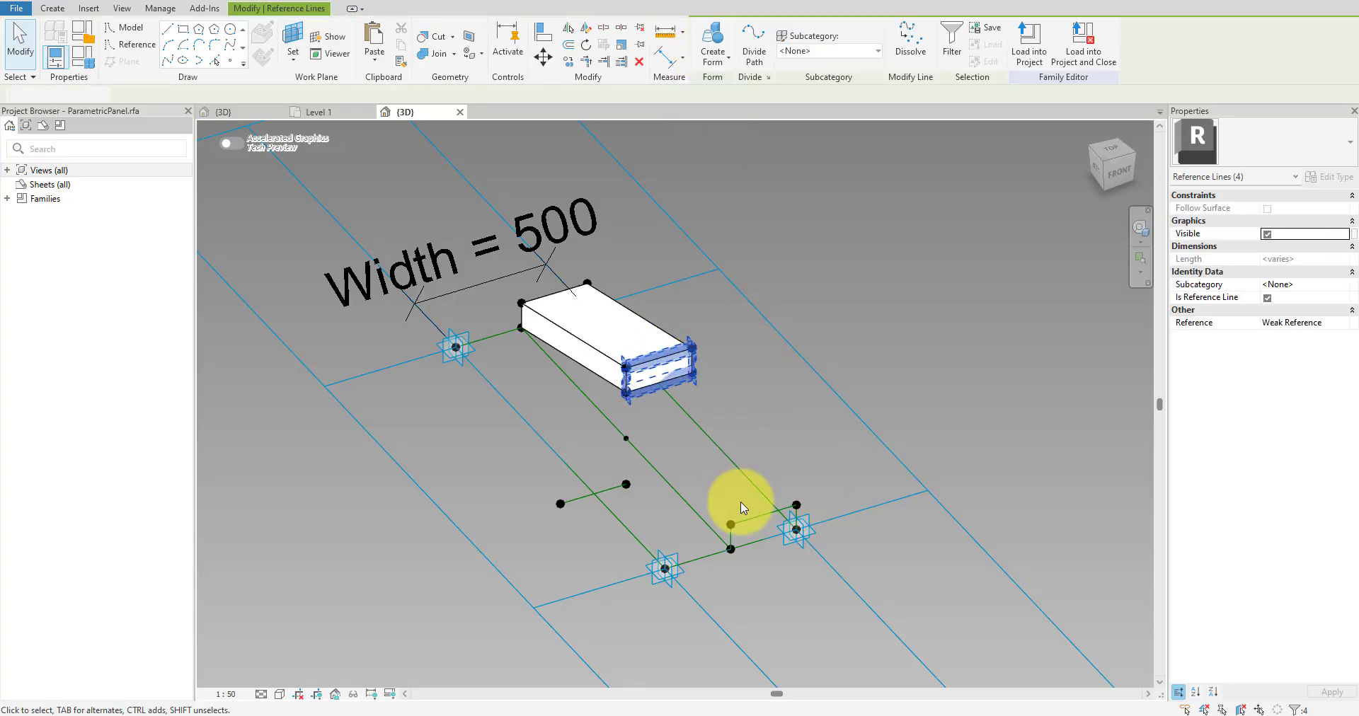
click(713, 35)
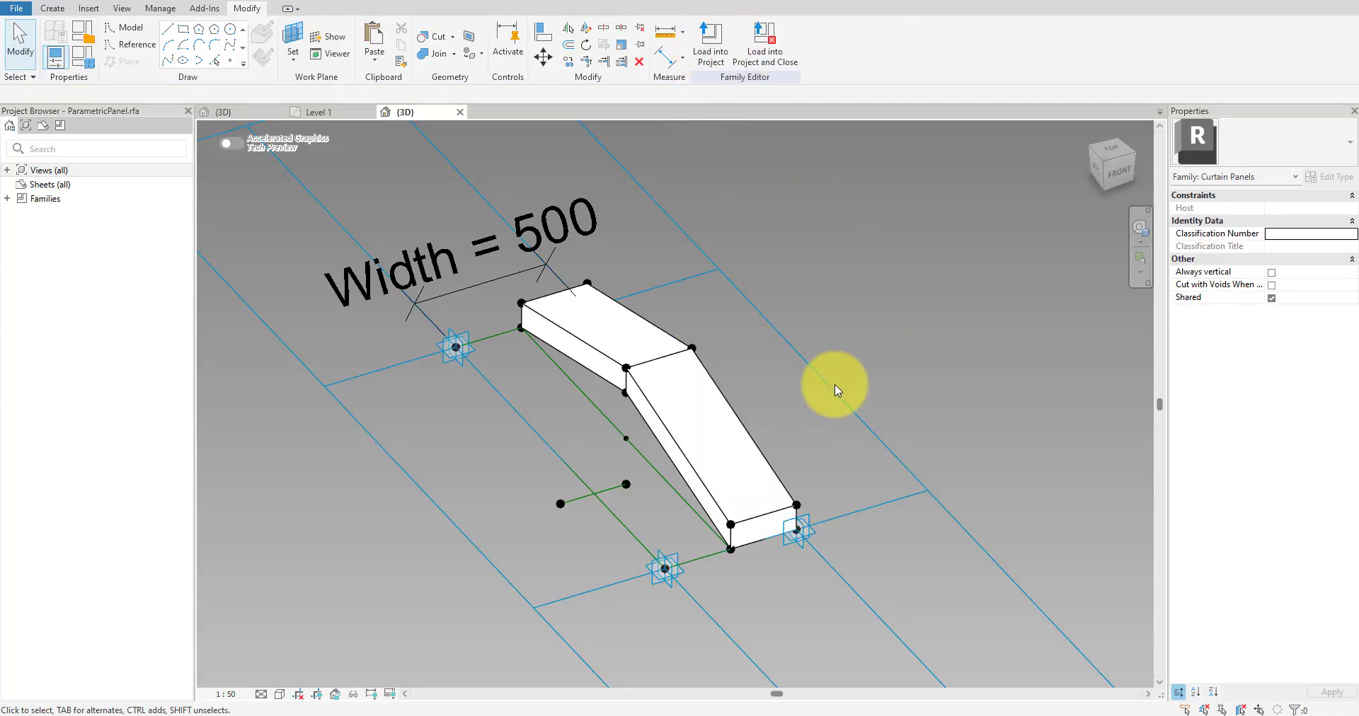
- Temporarily hide the solid forms and place hosted reference points above the remaining upper edge, lower inner and lower edge points
shift+middle_drag(418, 470, 461, 476)
click(592, 354)
key(h)
key(h)
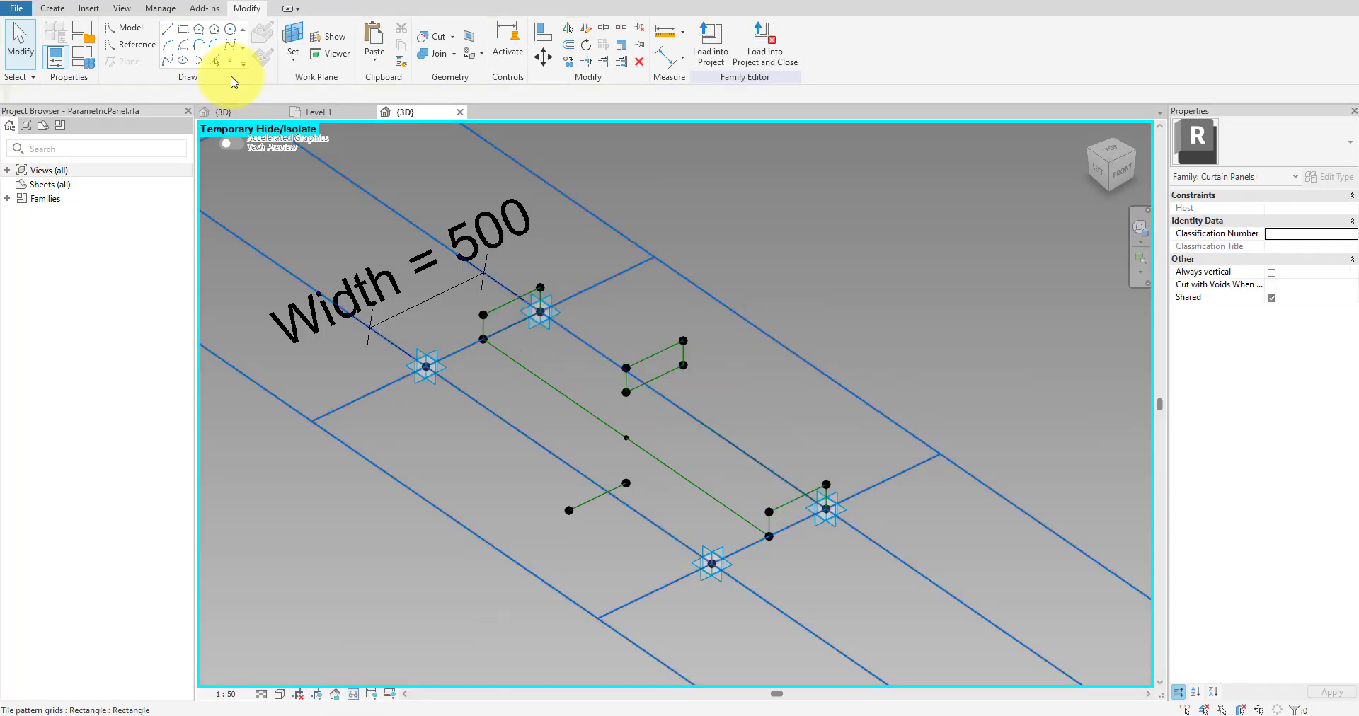
click(230, 60)
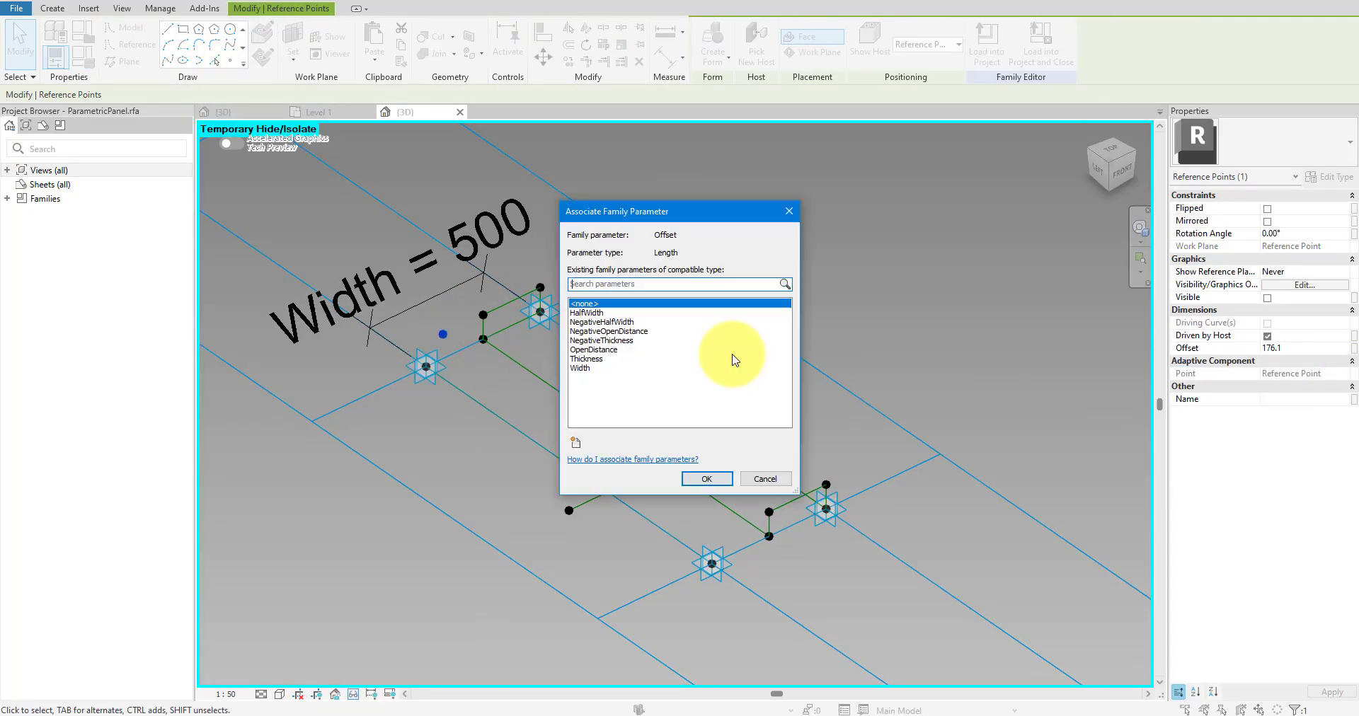
click(712, 564)
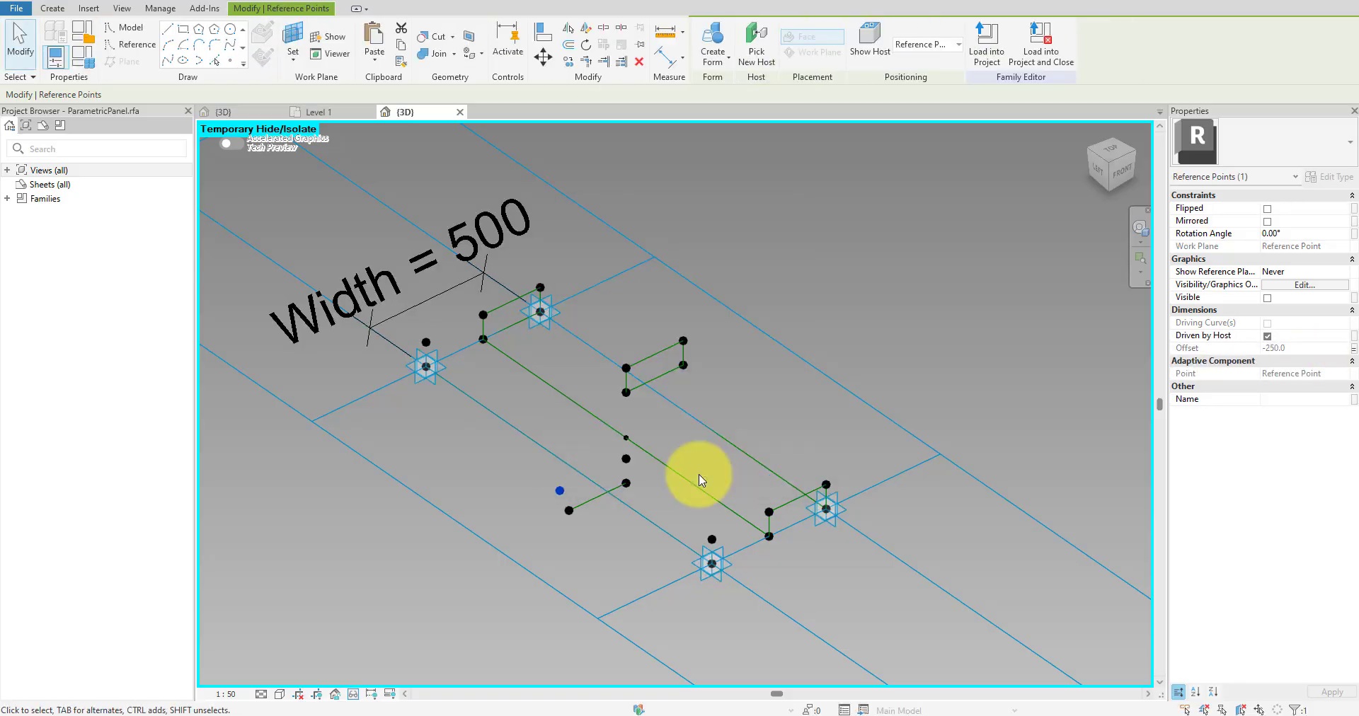
- Connect the points of the opposite upper edge profile and the lower inner profile with reference lines
click(426, 343)
ctrl+click(483, 315)
click(168, 61)
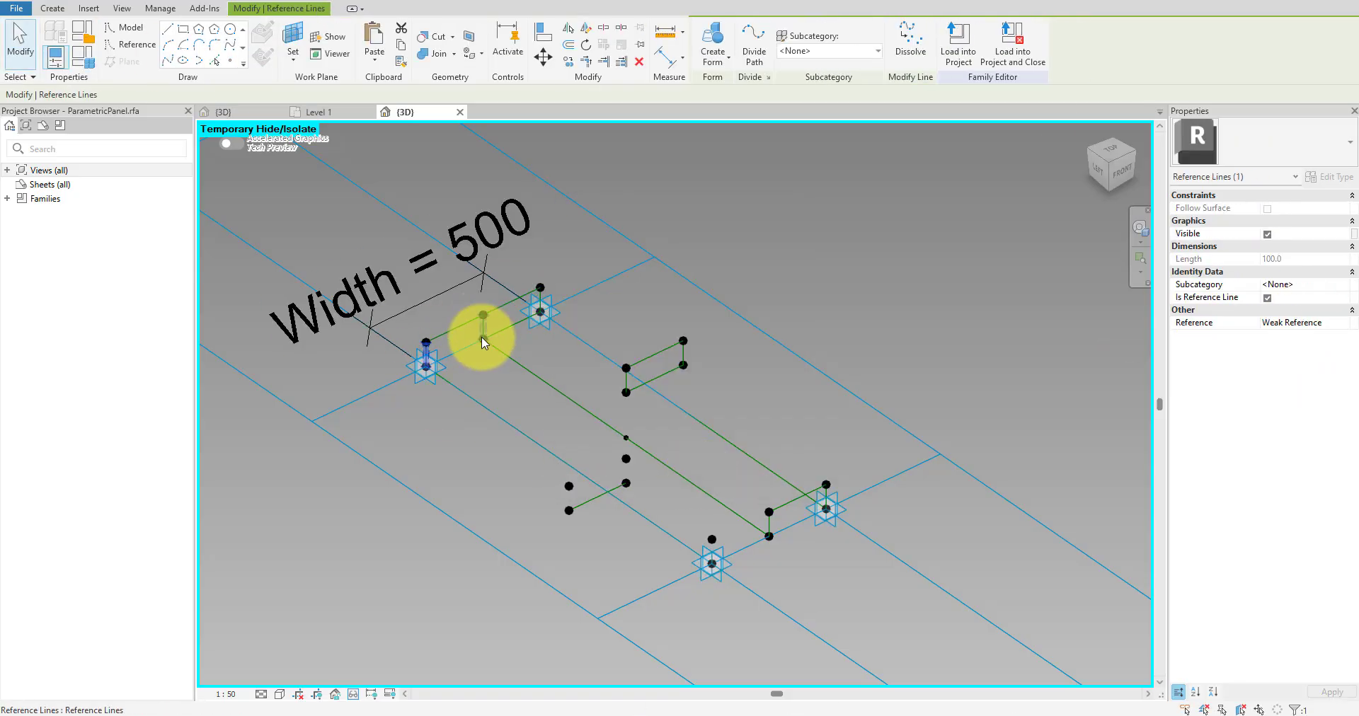
click(626, 459)
ctrl+click(626, 483)
click(170, 60)
click(569, 486)
ctrl+click(625, 459)
click(1267, 310)
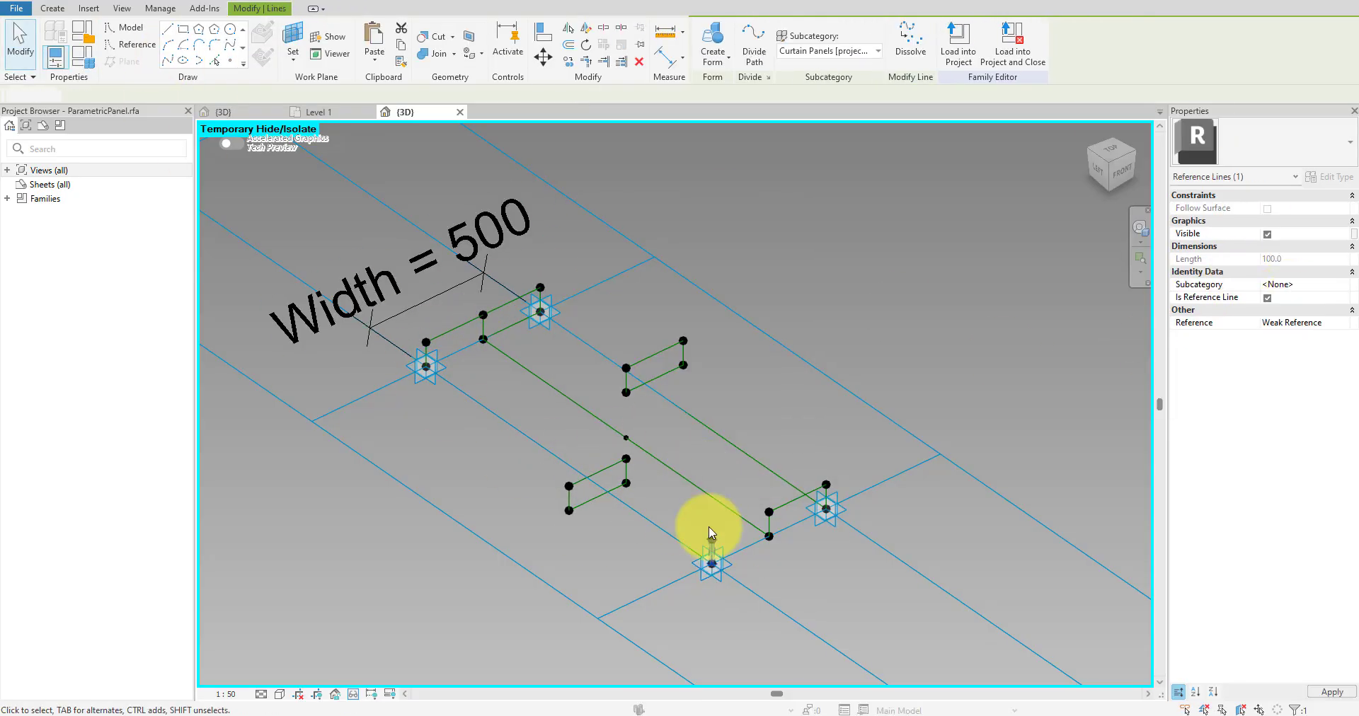
- Complete the opposite lower edge profile, create the remaining two solid forms and restore the hidden ones
click(712, 540)
scroll(714, 521, up, 2)
click(787, 510)
ctrl+click(787, 542)
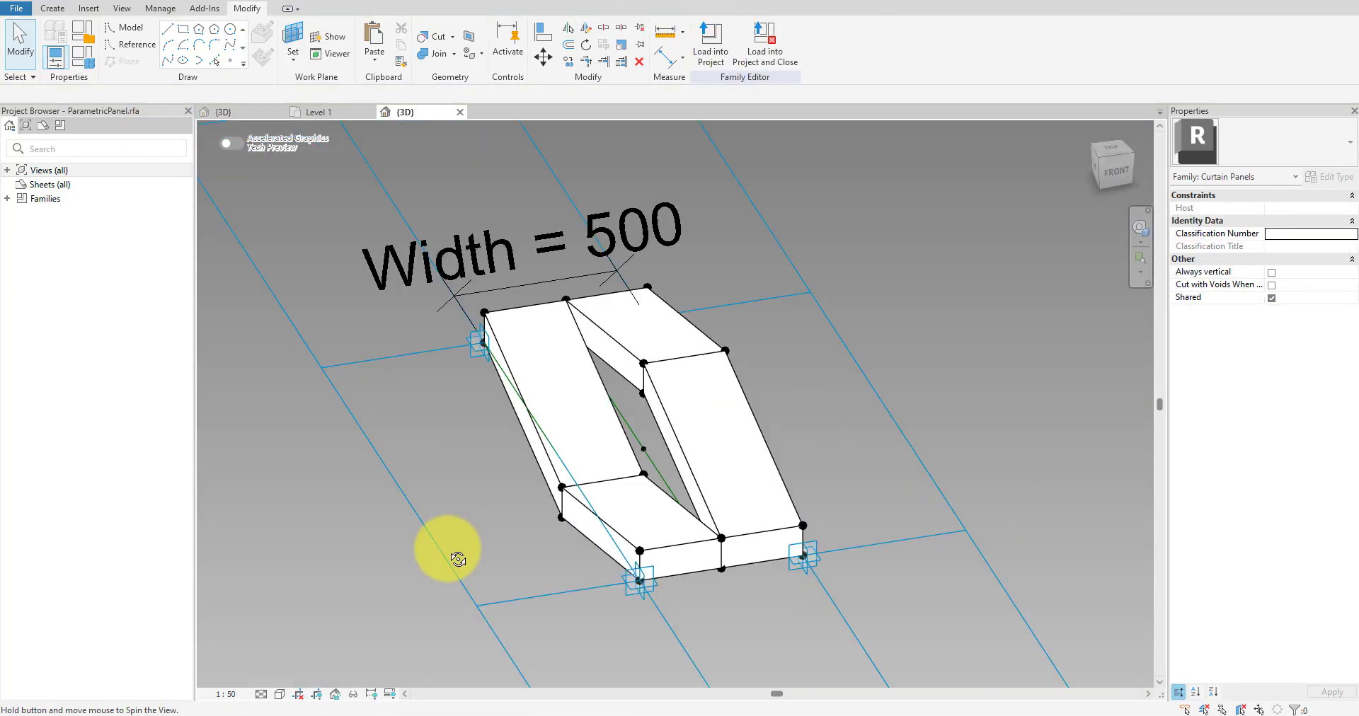
- Flex the panel family's opening by applying OpenDistance values of 100, 200 and 500 in turn
middle_drag(448, 555, 642, 543)
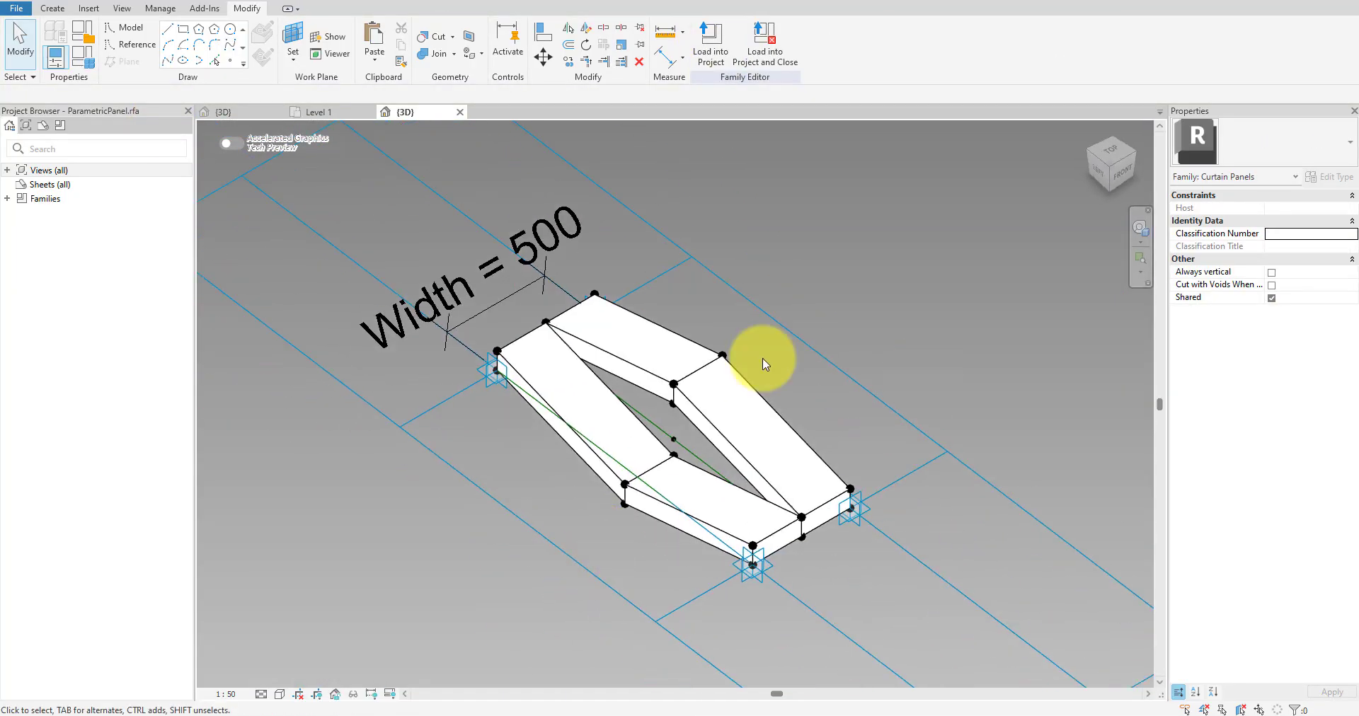
key(f)
key(t)
drag(941, 204, 1050, 192)
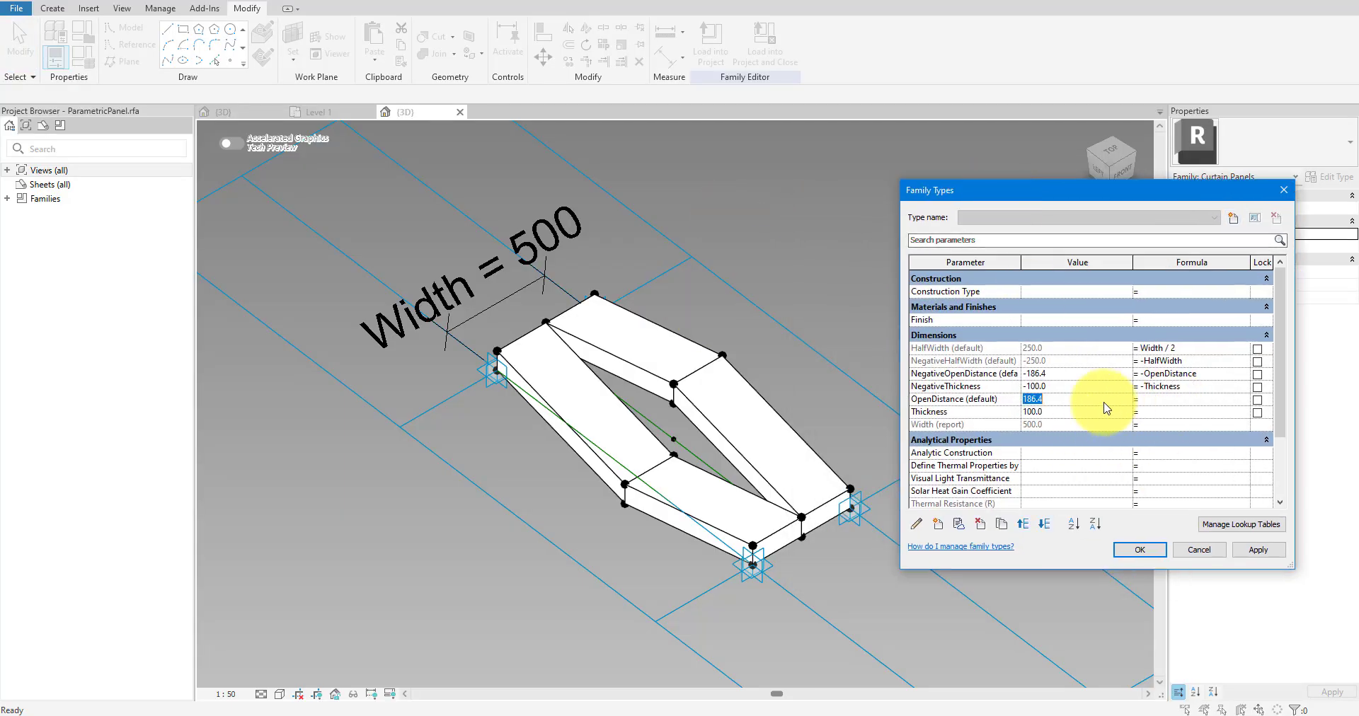
click(1253, 549)
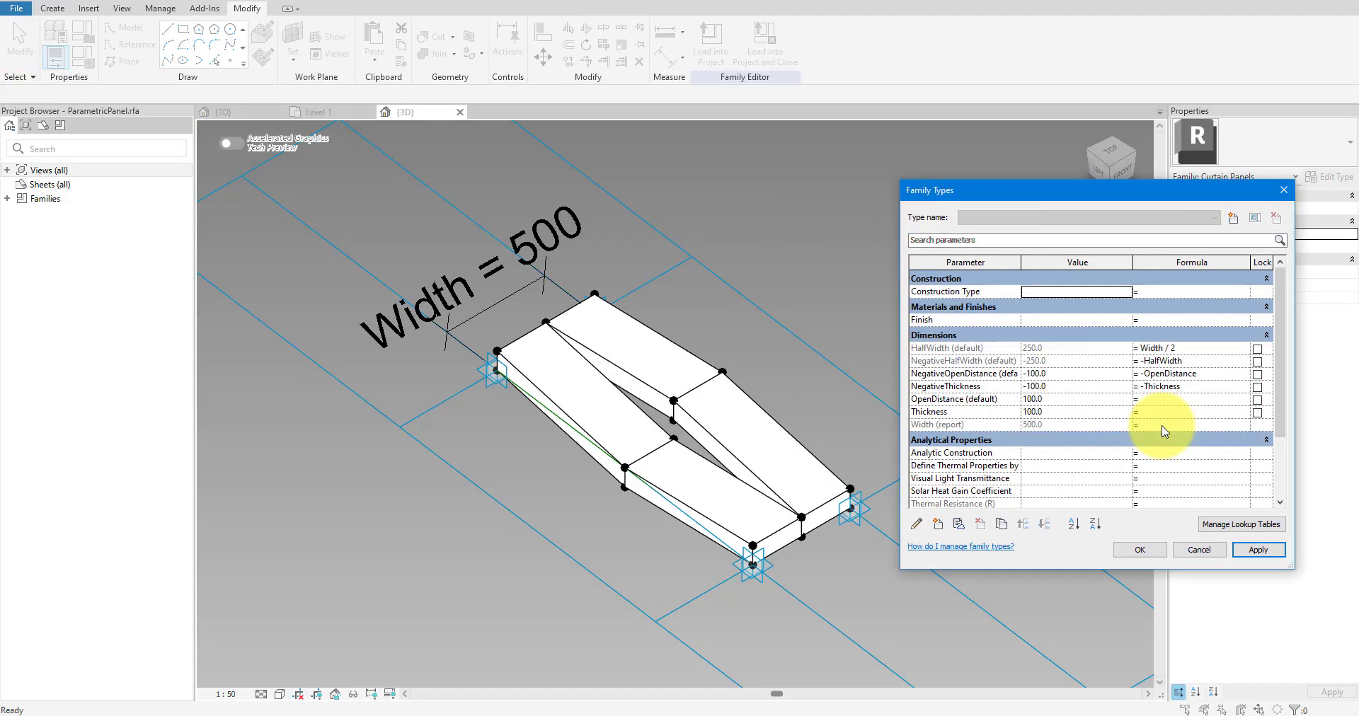
click(1060, 407)
text(200)
click(1258, 550)
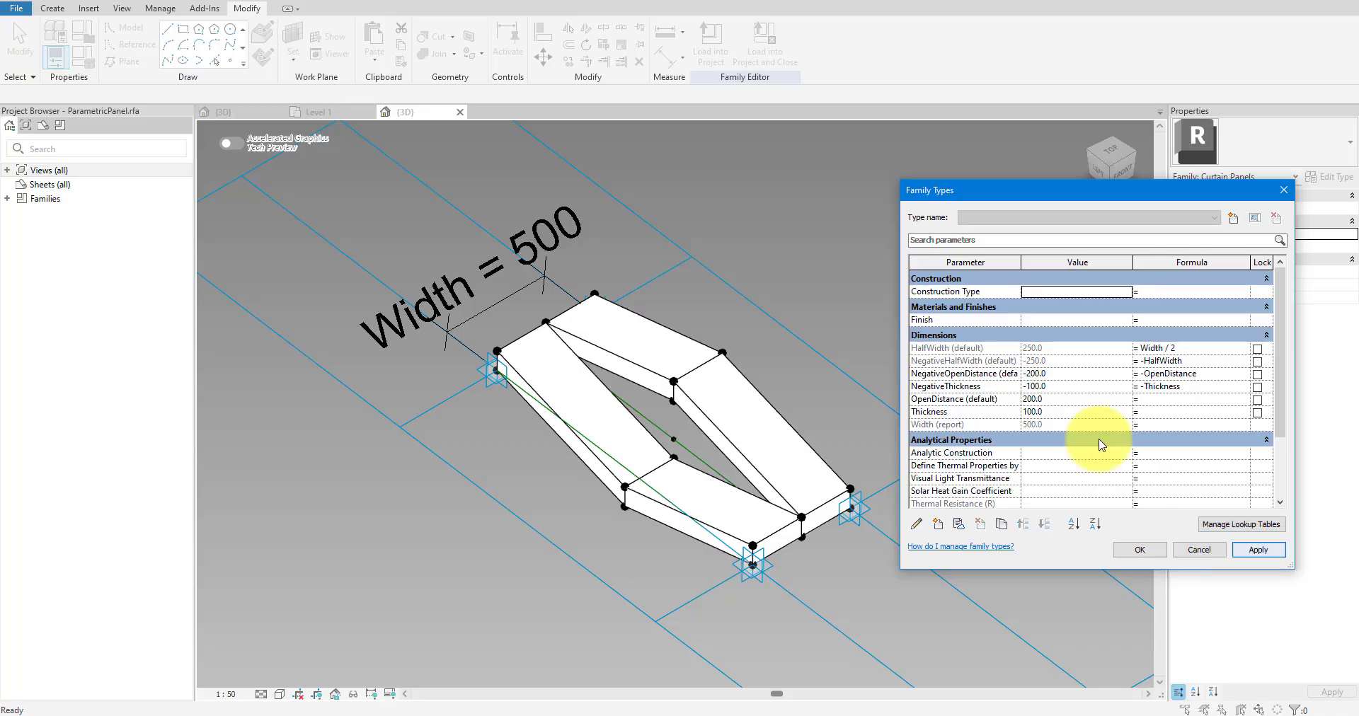
click(1258, 549)
- Set the panel family's OpenDistance to 200 and its Thickness to 50
click(1074, 402)
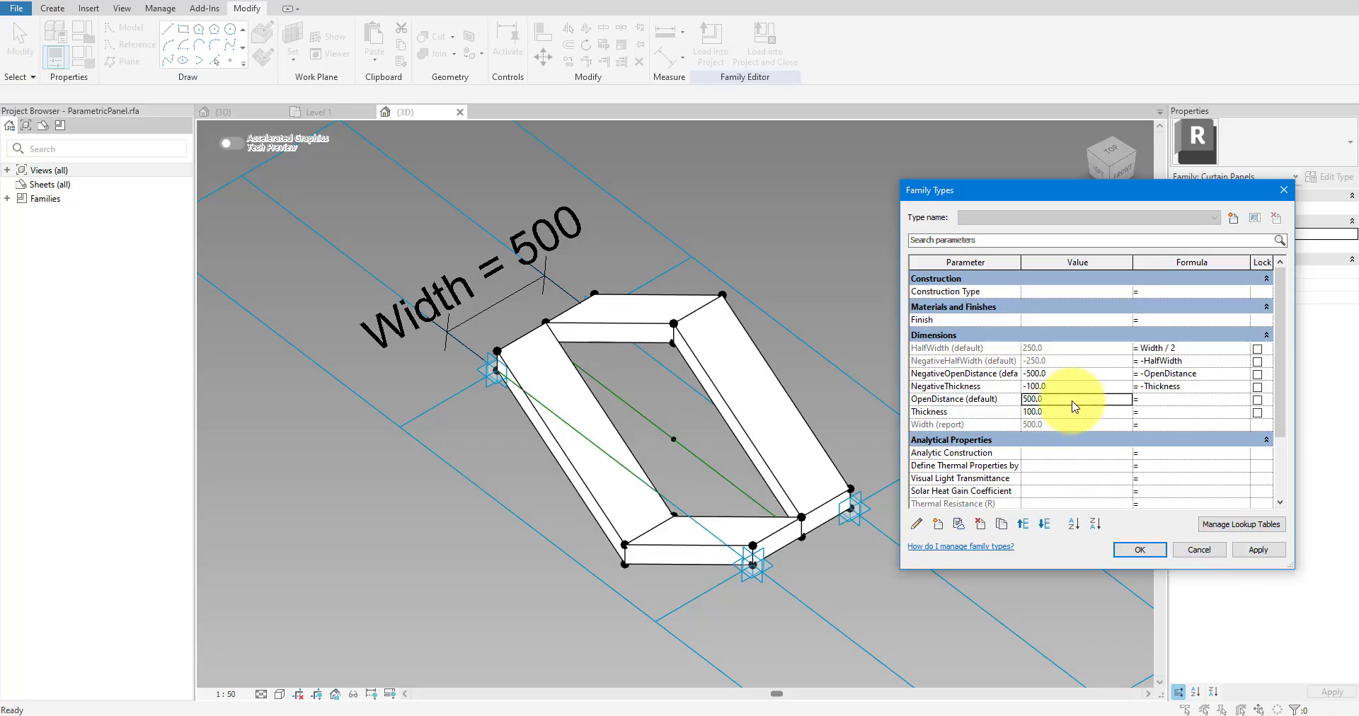
click(1257, 549)
click(1139, 550)
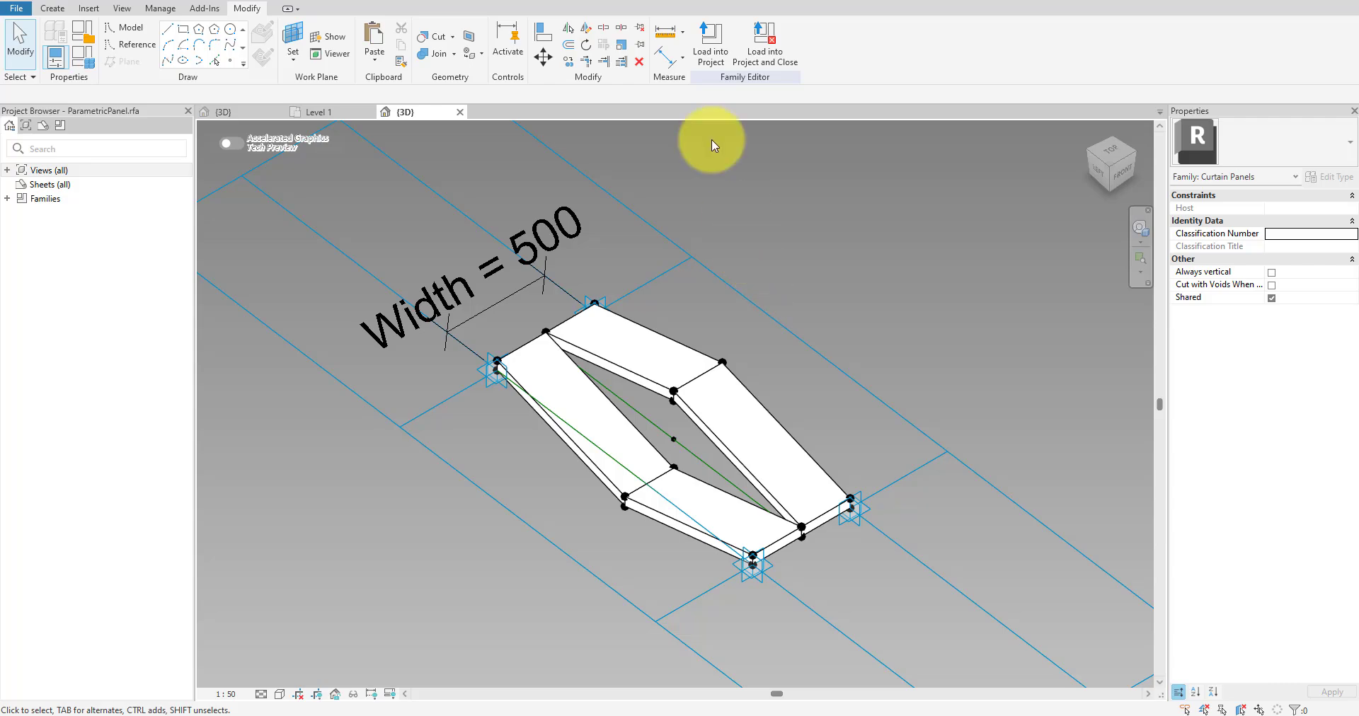
- Load the panel family into the mass family and divide the surface of the curved form
click(706, 44)
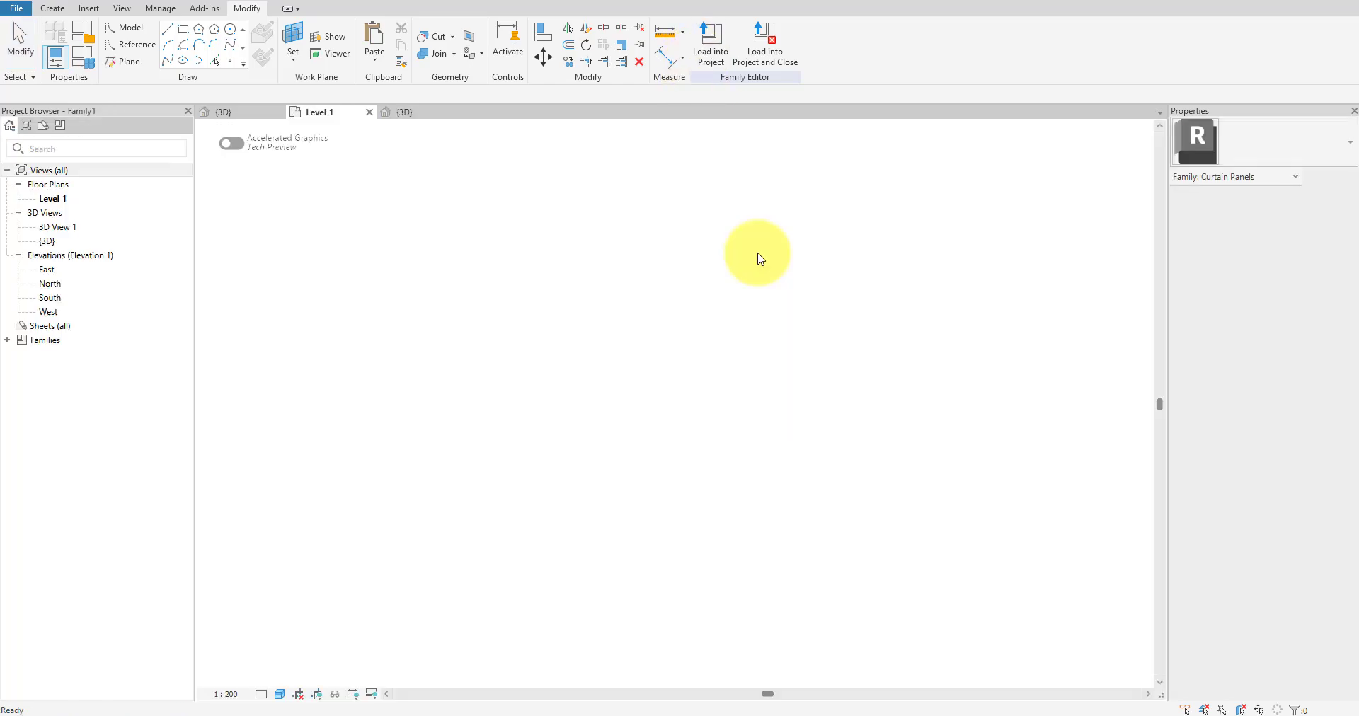
click(289, 0)
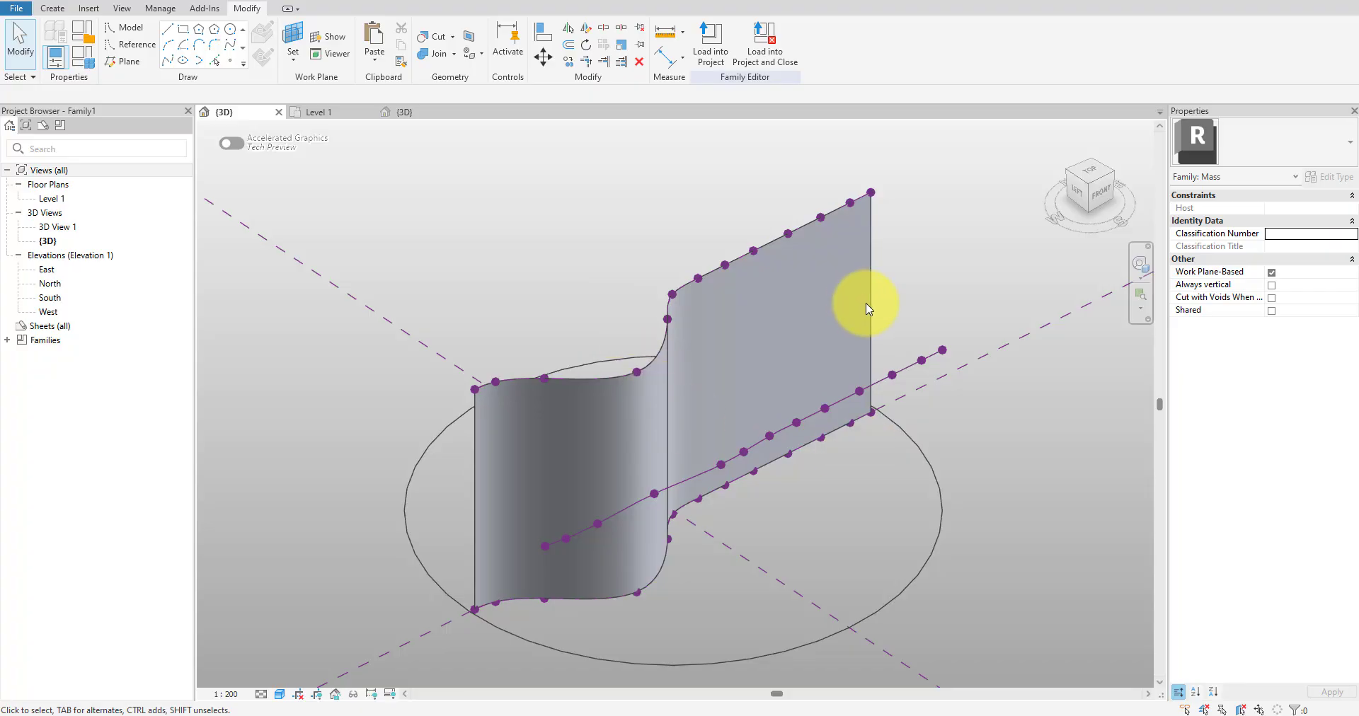
click(866, 303)
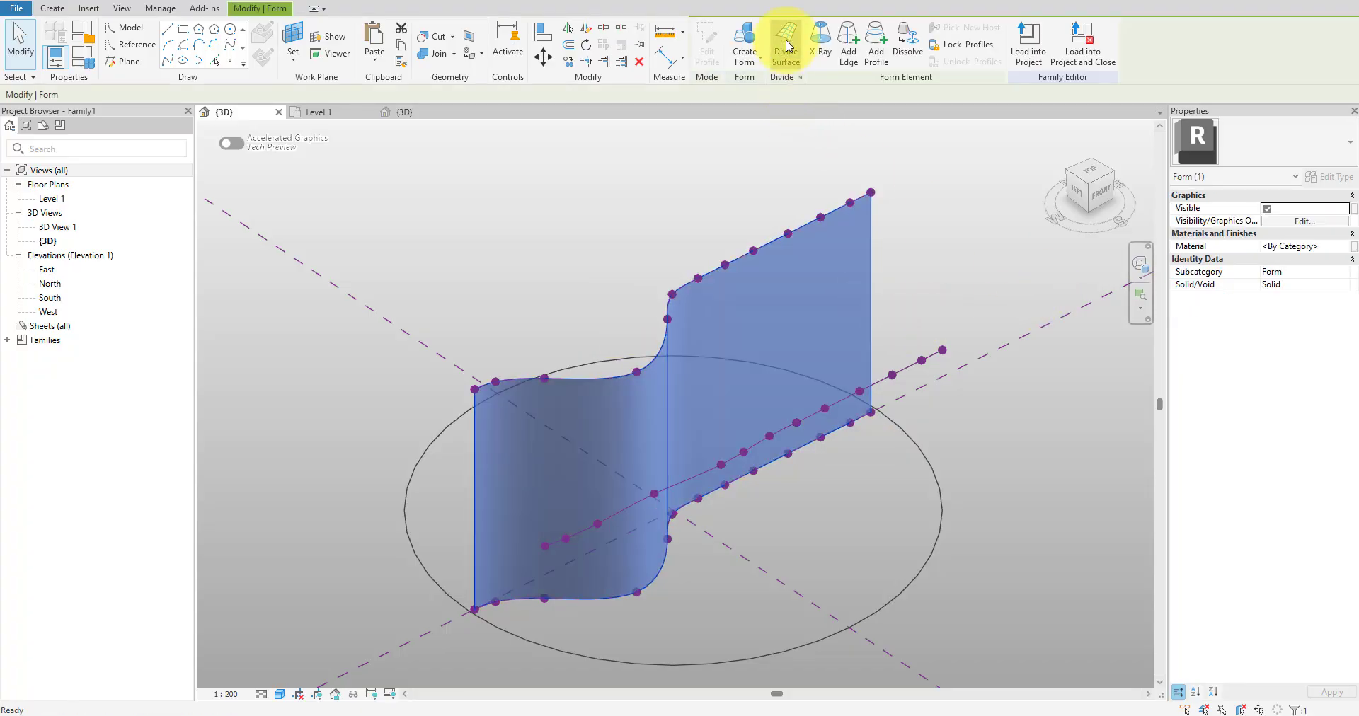
click(788, 47)
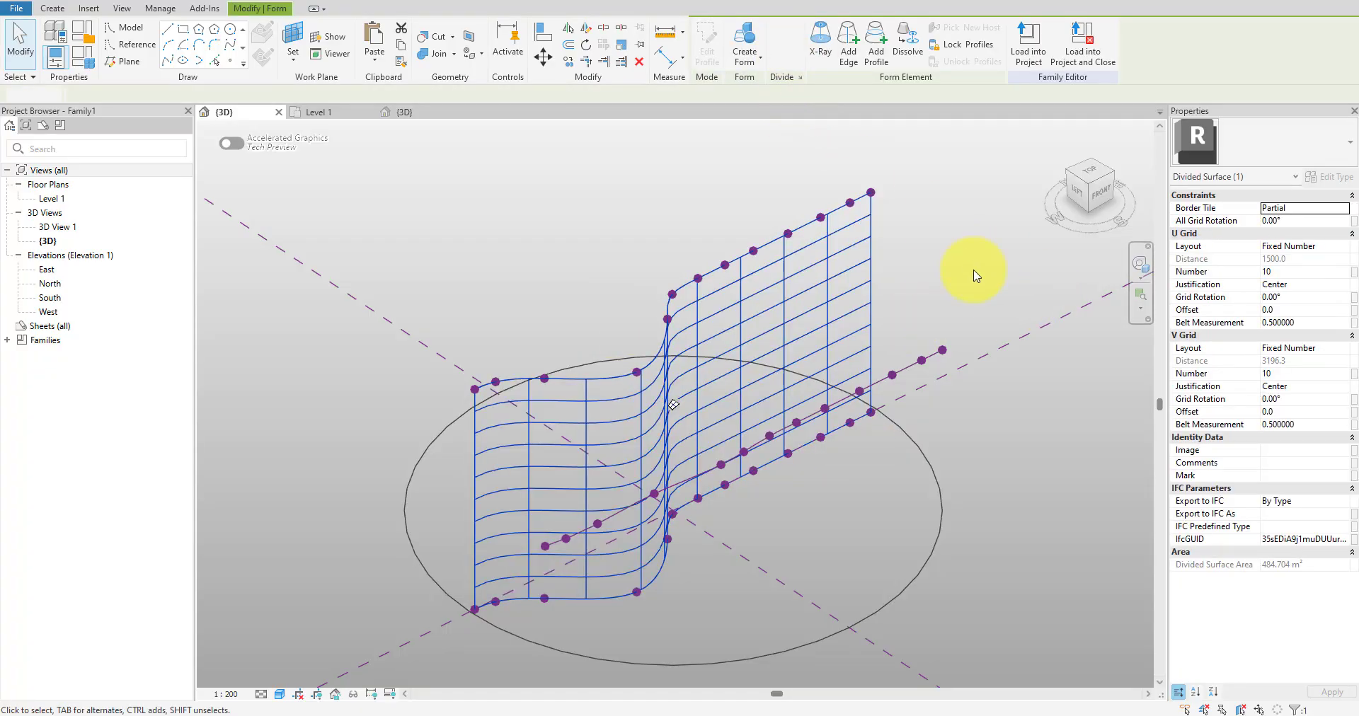
- Set both grids of the divided surface to Fixed Distance, with 1500 for the U grid and 500 for the V grid
click(1343, 247)
click(1286, 270)
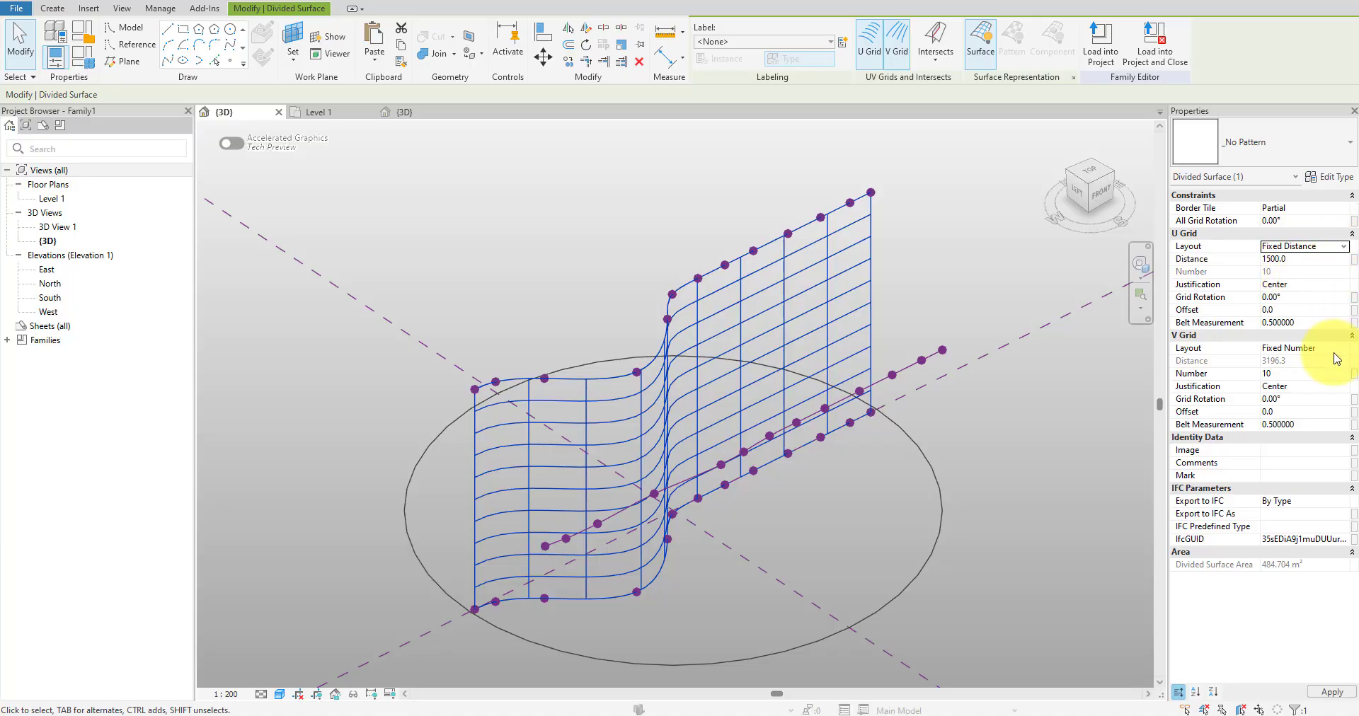
click(1285, 372)
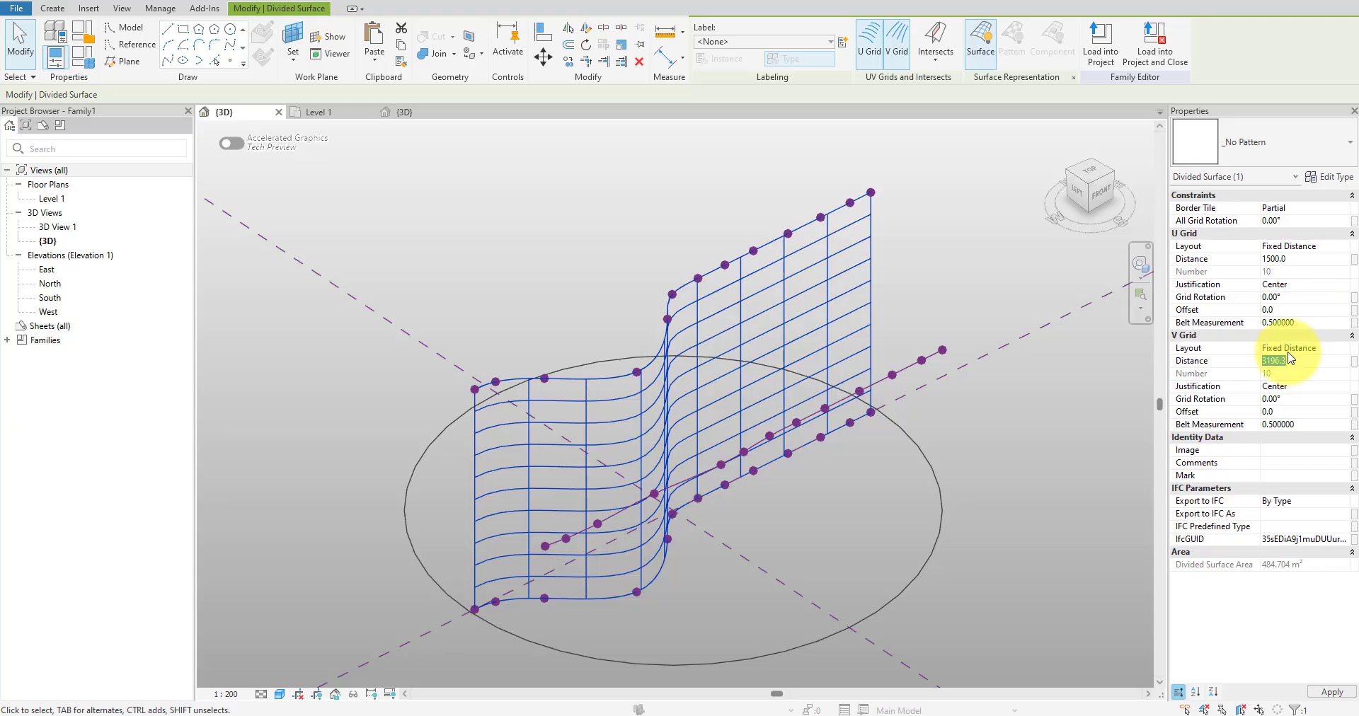
key(Return)
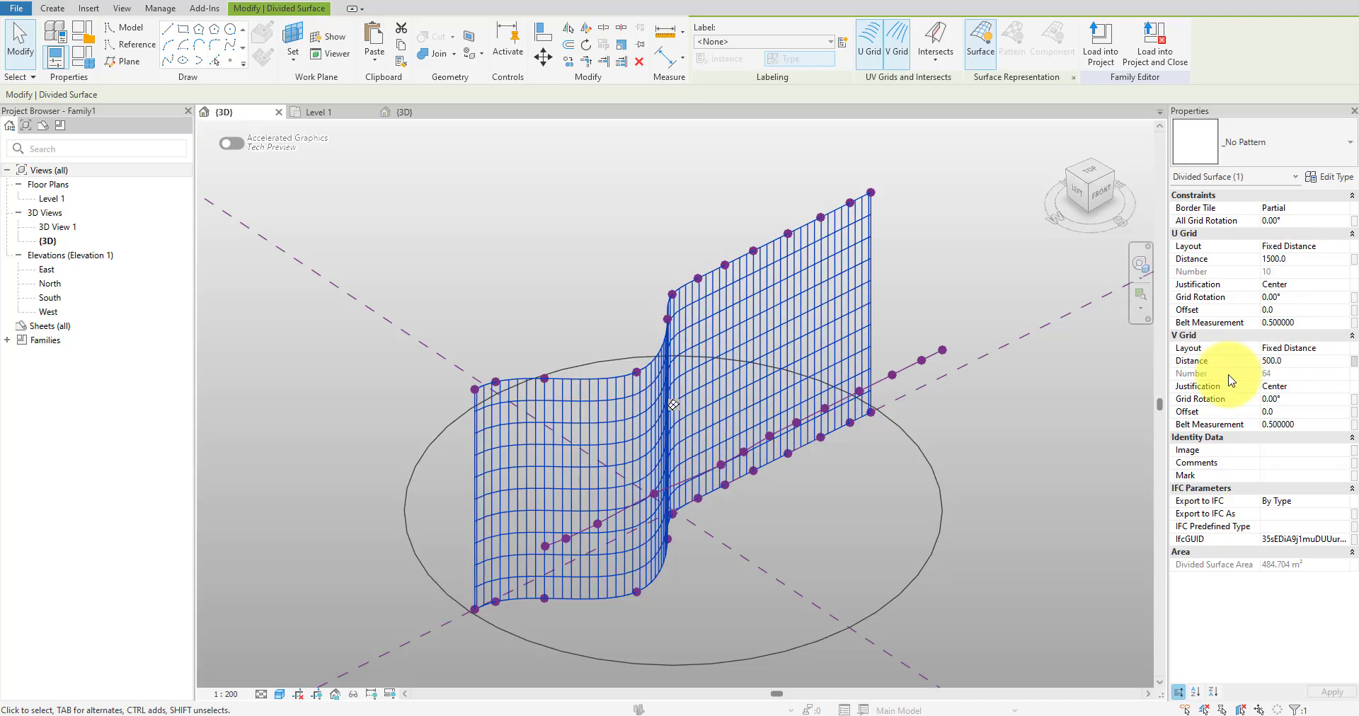
- Shift the divided surface's grid origin to a corner, with U grid justification End and V grid justification Beginning
shift+middle_drag(517, 514, 540, 476)
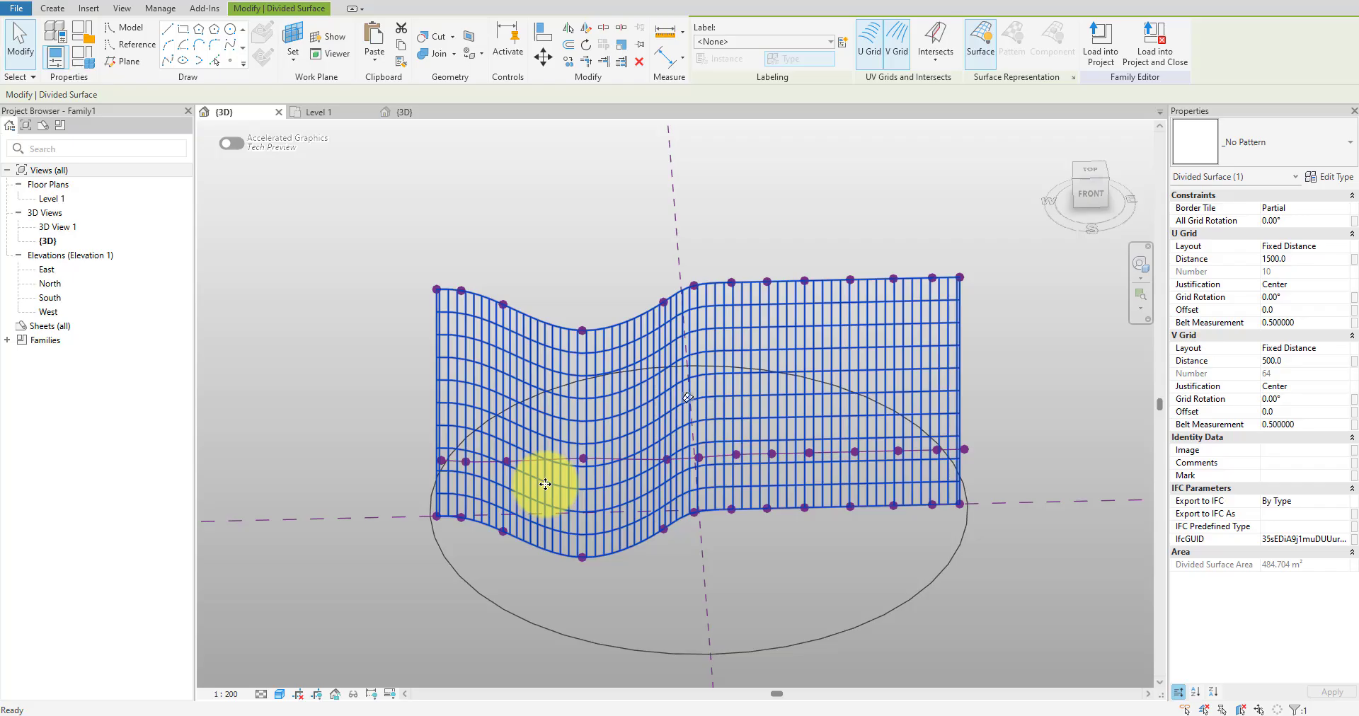
click(687, 398)
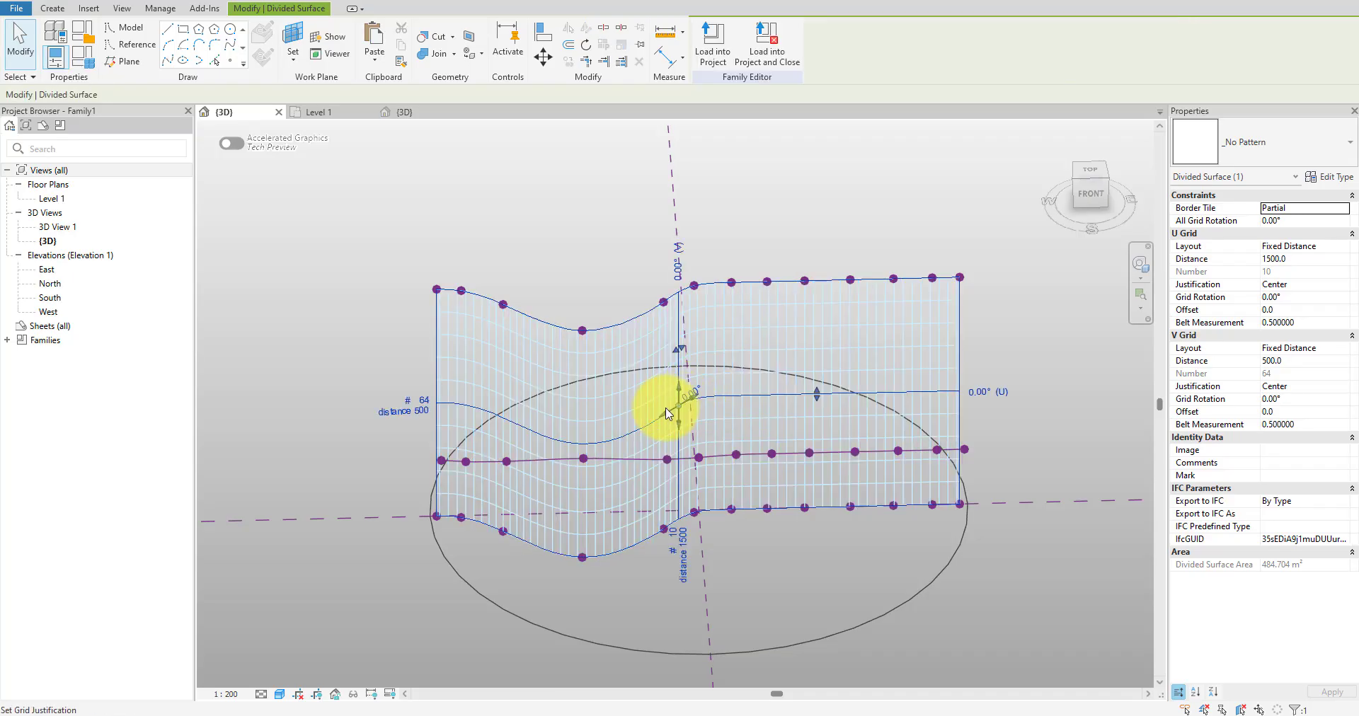
click(523, 227)
shift+middle_drag(542, 484, 698, 540)
click(756, 293)
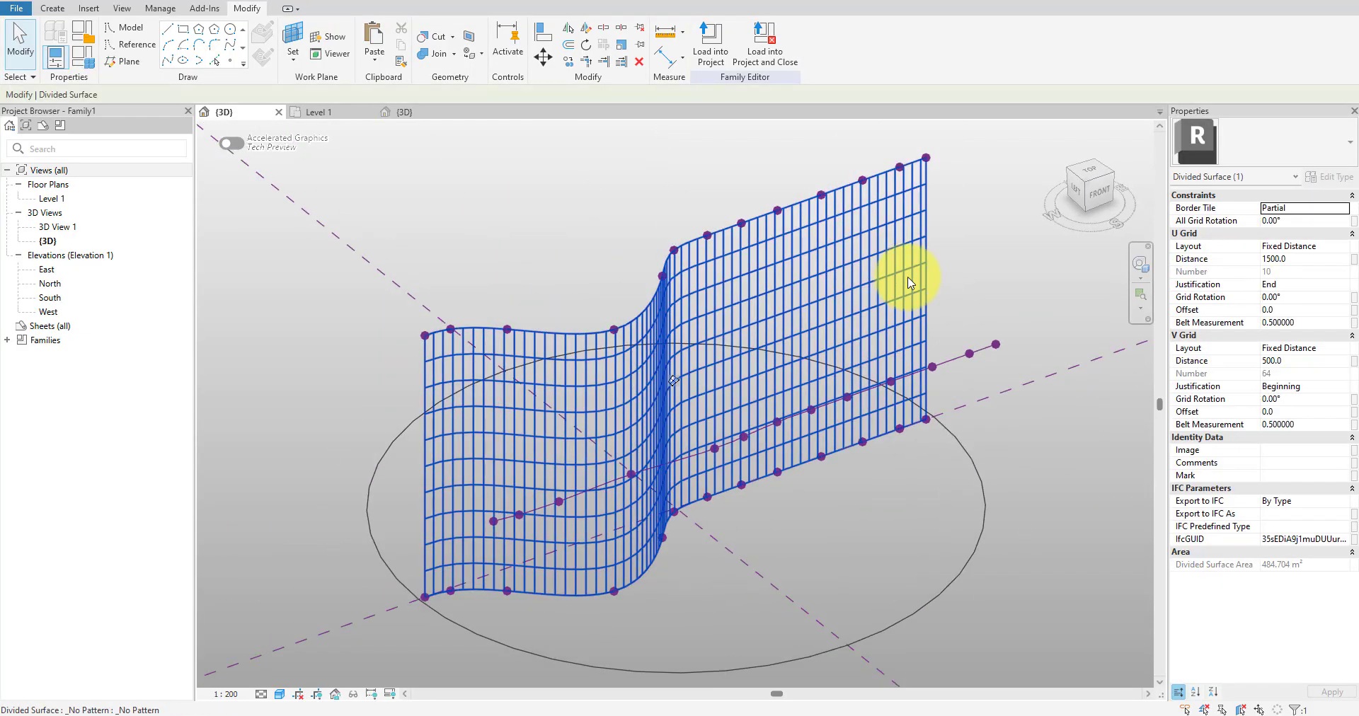
- Apply the Rectangle ParametricPanel component to the divided surface
click(1223, 154)
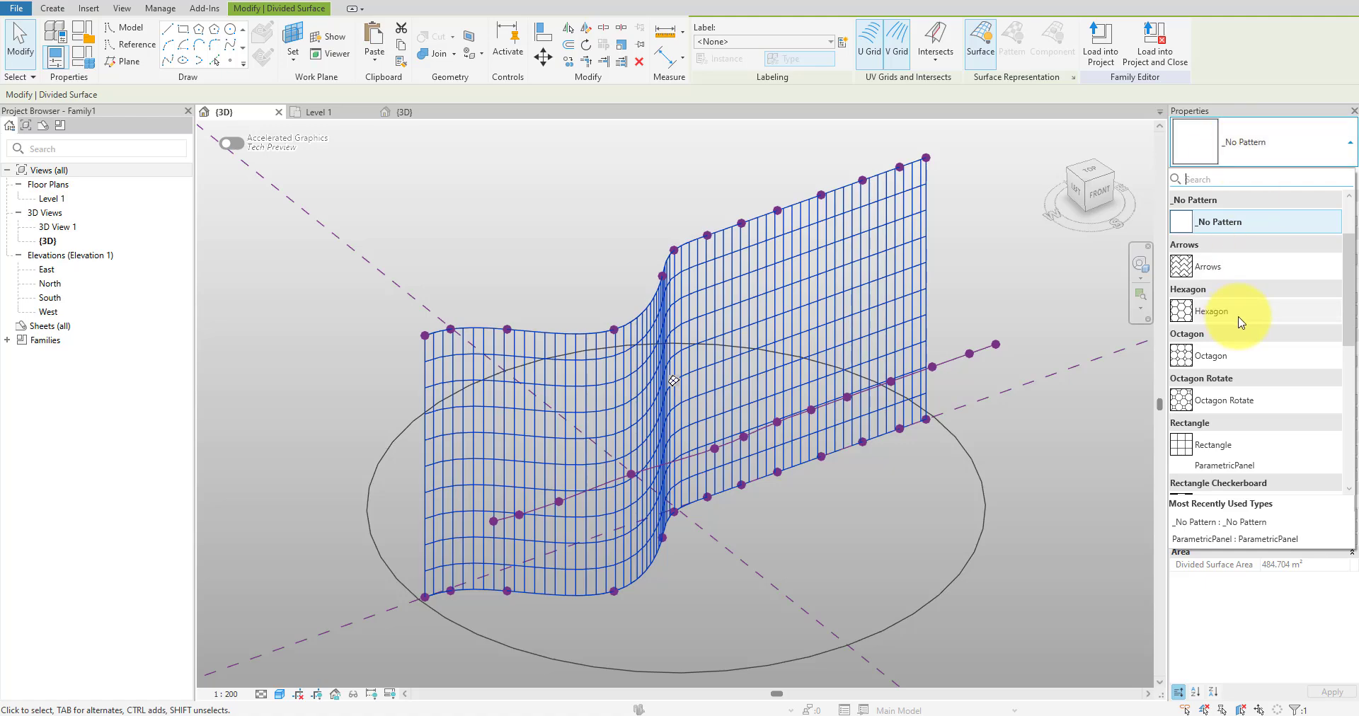
scroll(1243, 322, down, 5)
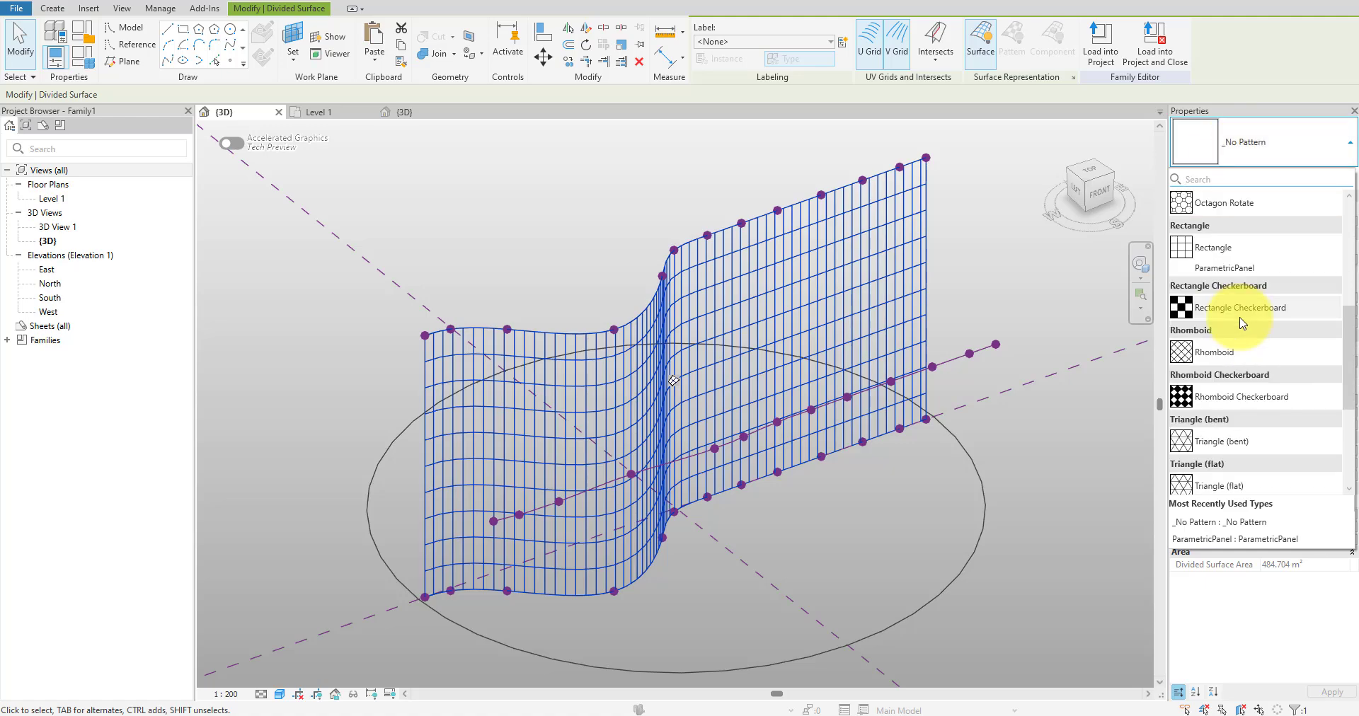
click(1237, 268)
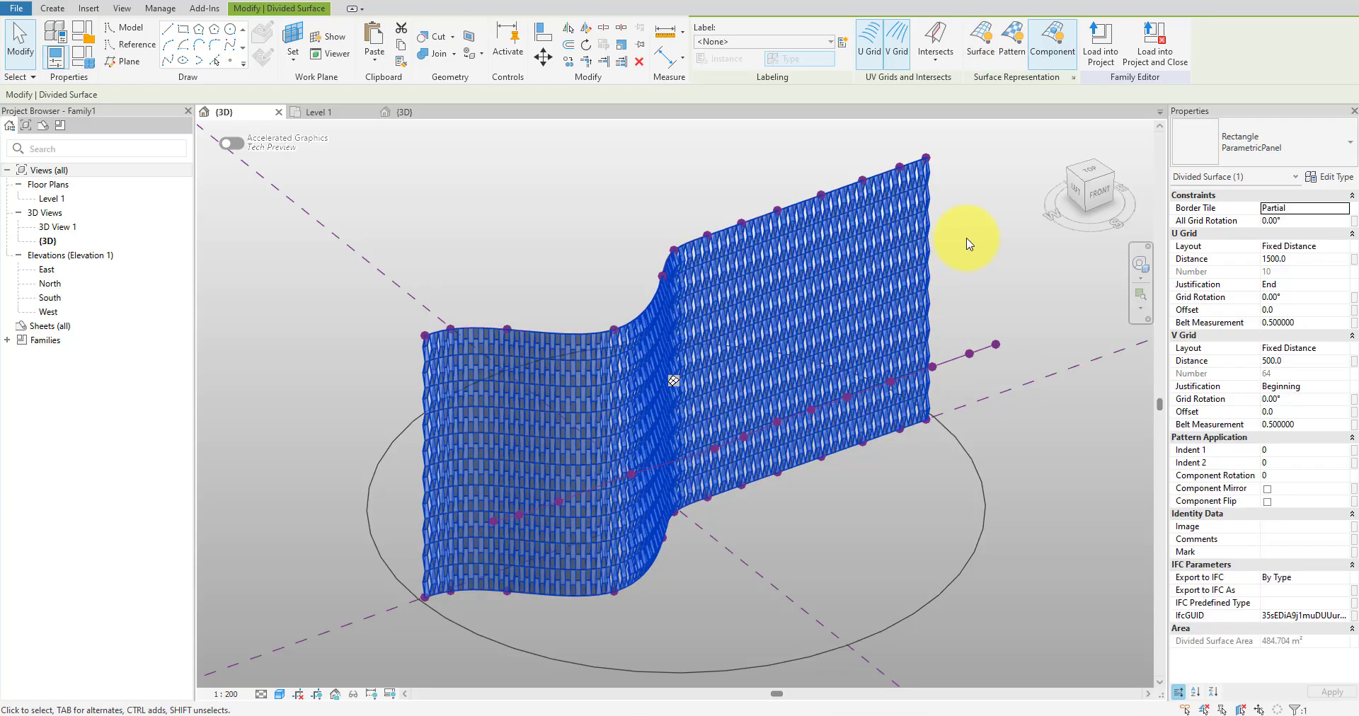
- Increase the Thickness type parameter of the curtain panels on the curved surface
click(965, 244)
scroll(853, 185, up, 3)
scroll(853, 188, up, 5)
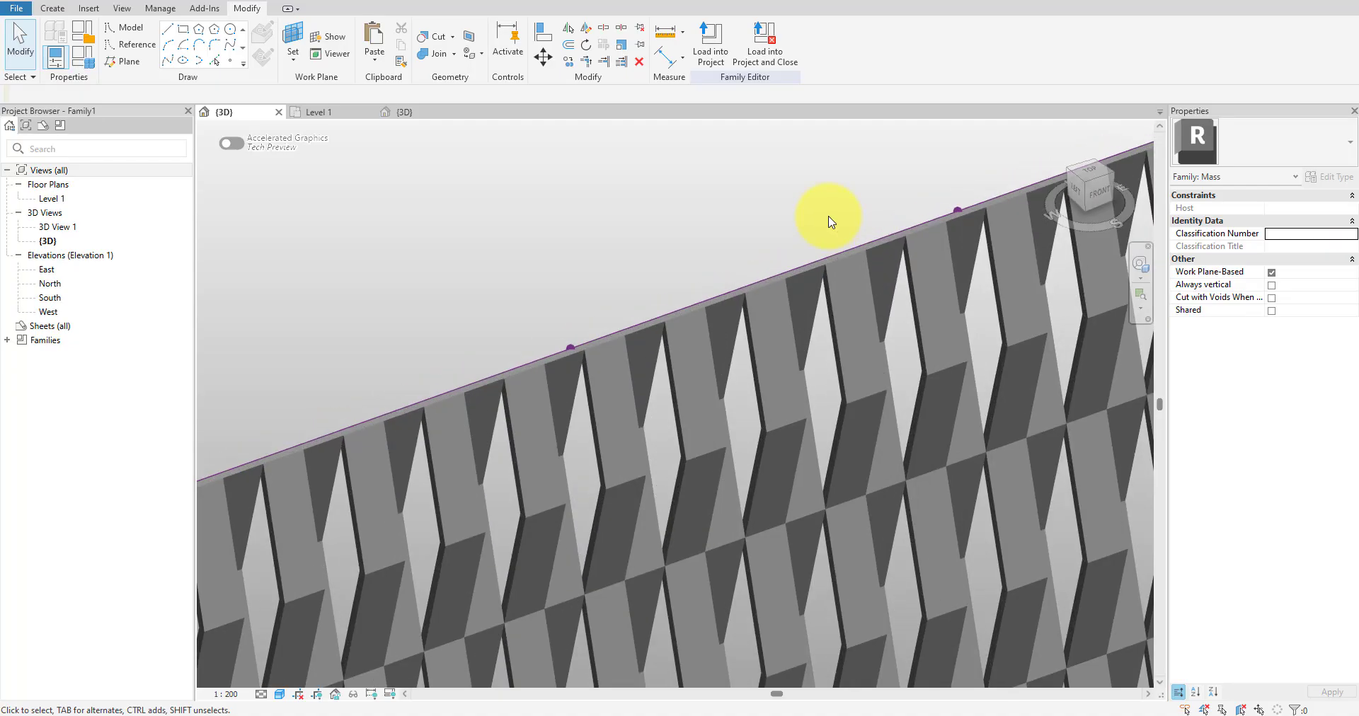
click(825, 308)
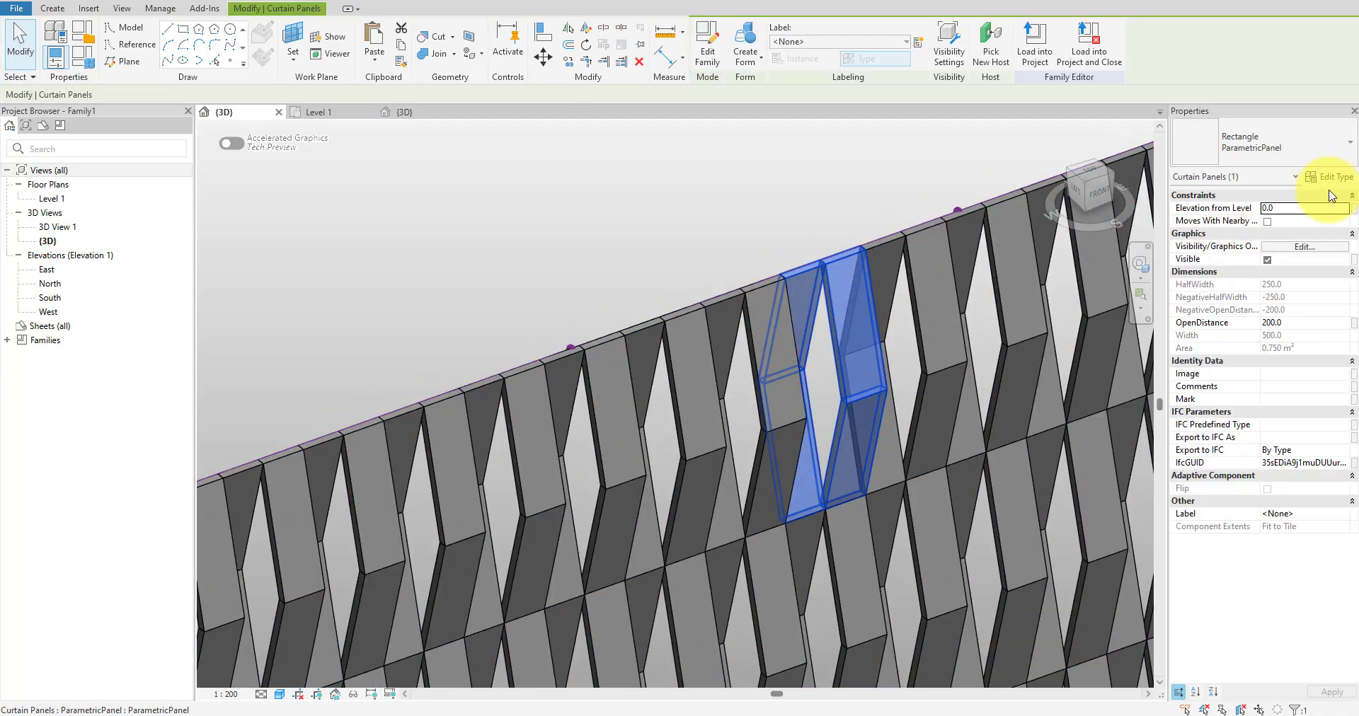
click(1329, 177)
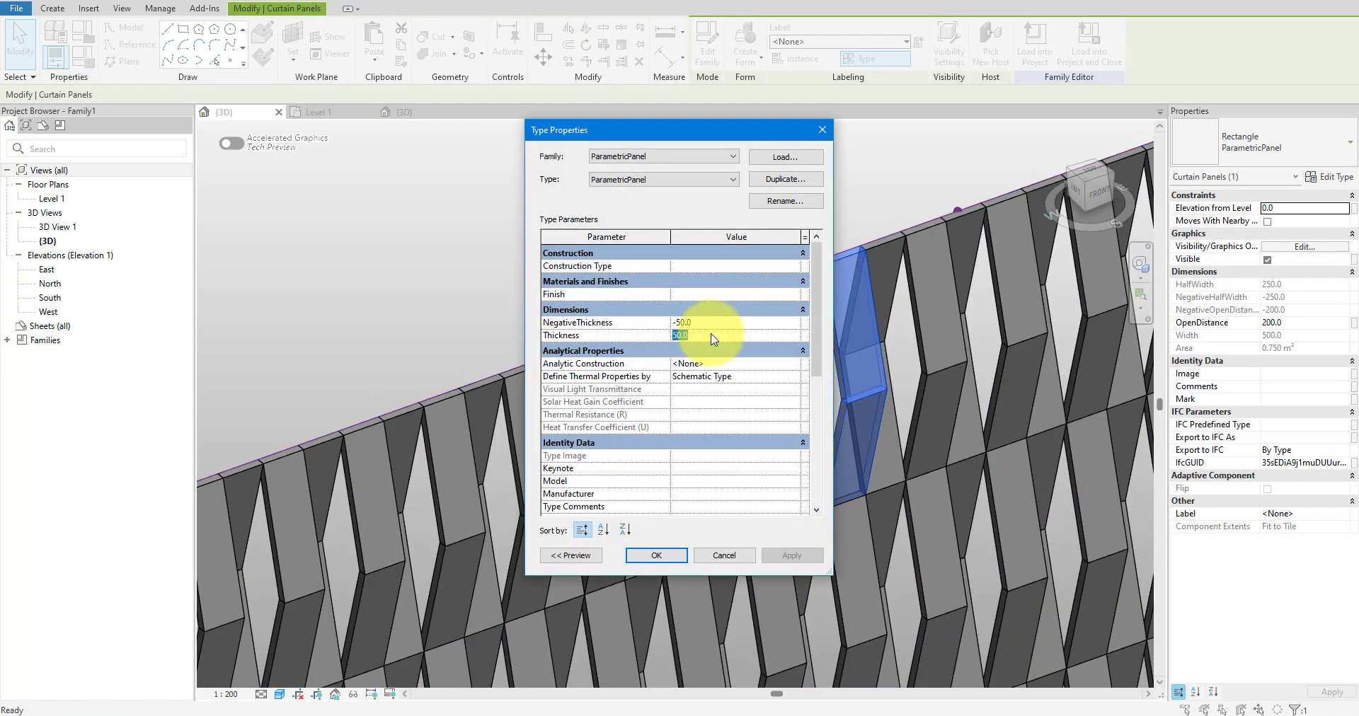
key(Return)
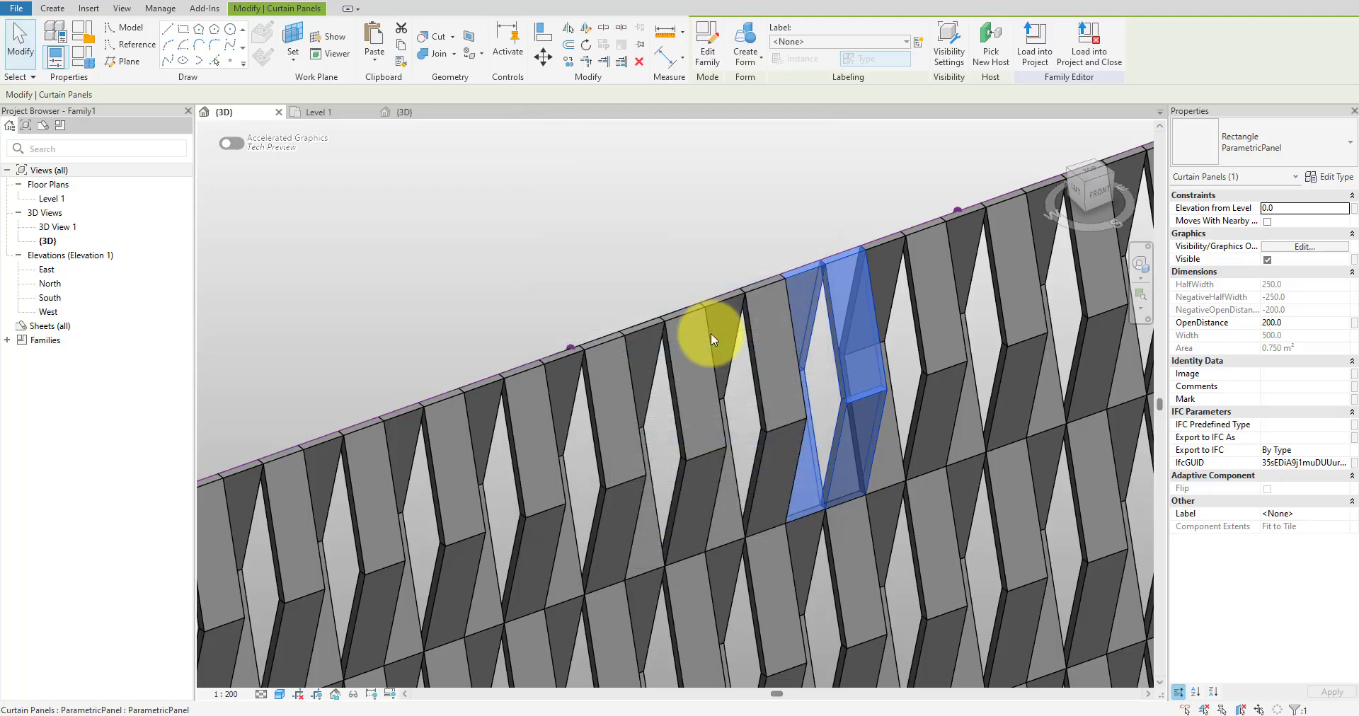
- Select all panel instances in the entire project and set their OpenDistance to 50
right_click(807, 282)
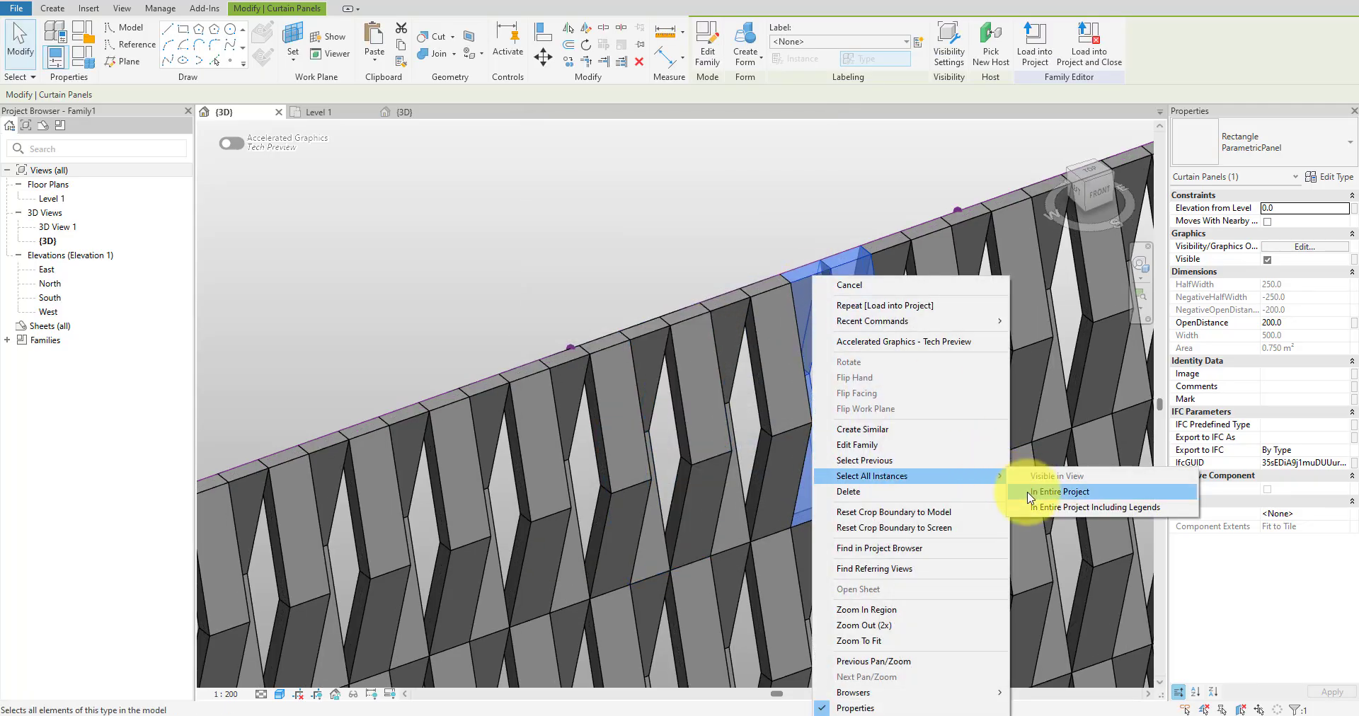
click(1019, 489)
click(1300, 324)
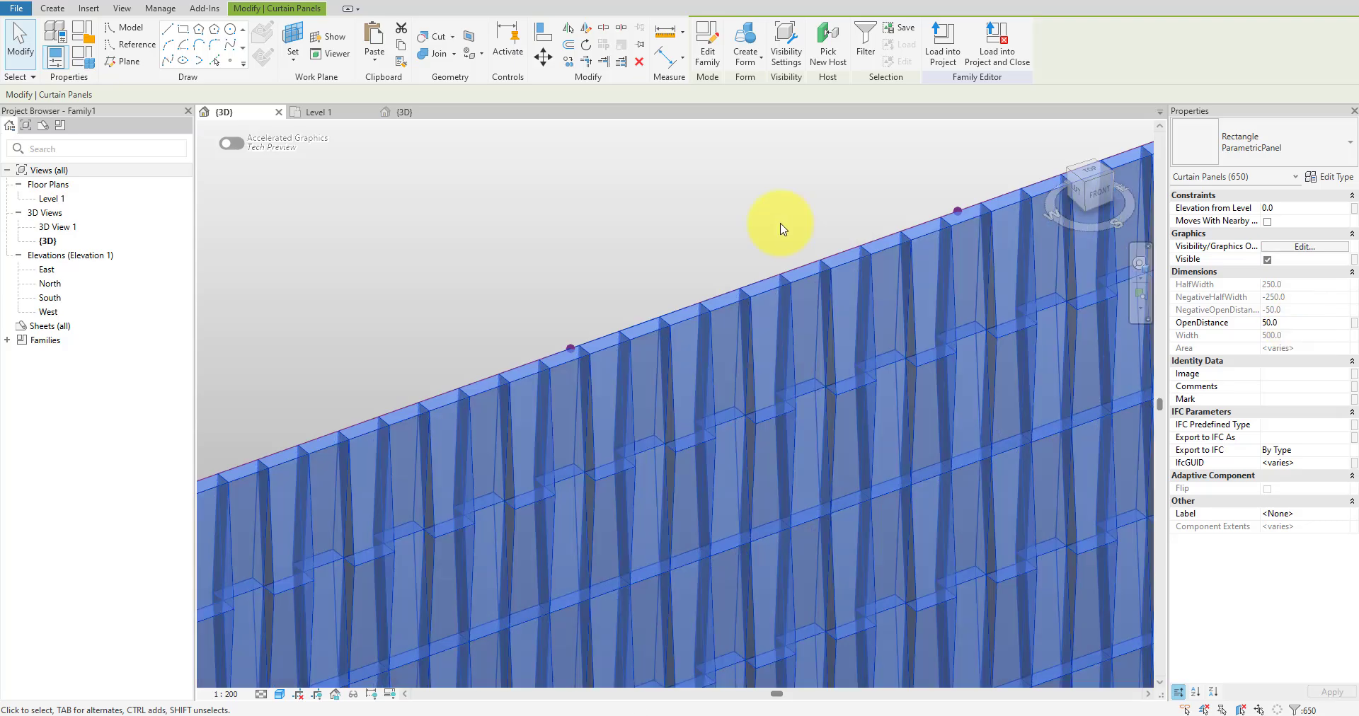
click(781, 230)
- Examine the panelised curved facade up close and from different sides, in the mass family and in the finished project
scroll(781, 230, down, 4)
middle_drag(1060, 384, 691, 255)
scroll(986, 306, up, 5)
scroll(545, 234, up, 3)
scroll(612, 222, down, 5)
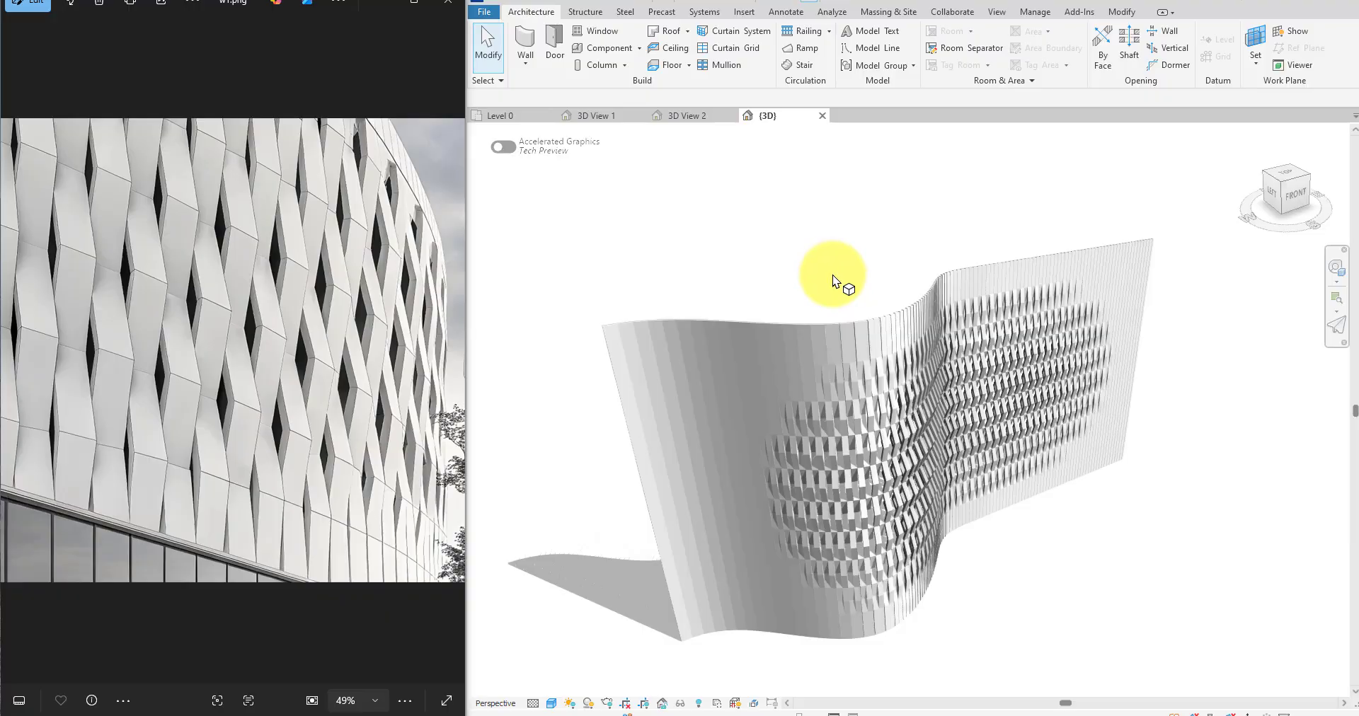
shift+middle_drag(1058, 552, 836, 567)
scroll(736, 427, up, 5)
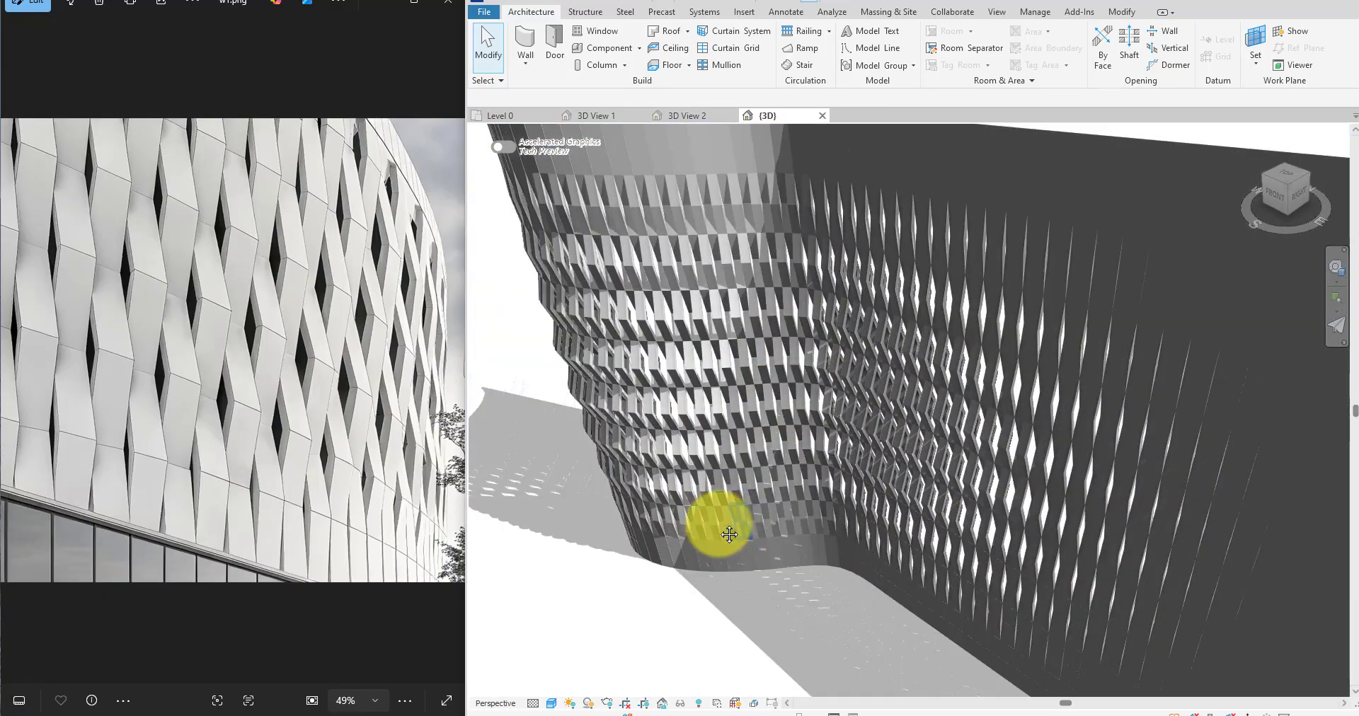
middle_drag(729, 535, 819, 522)
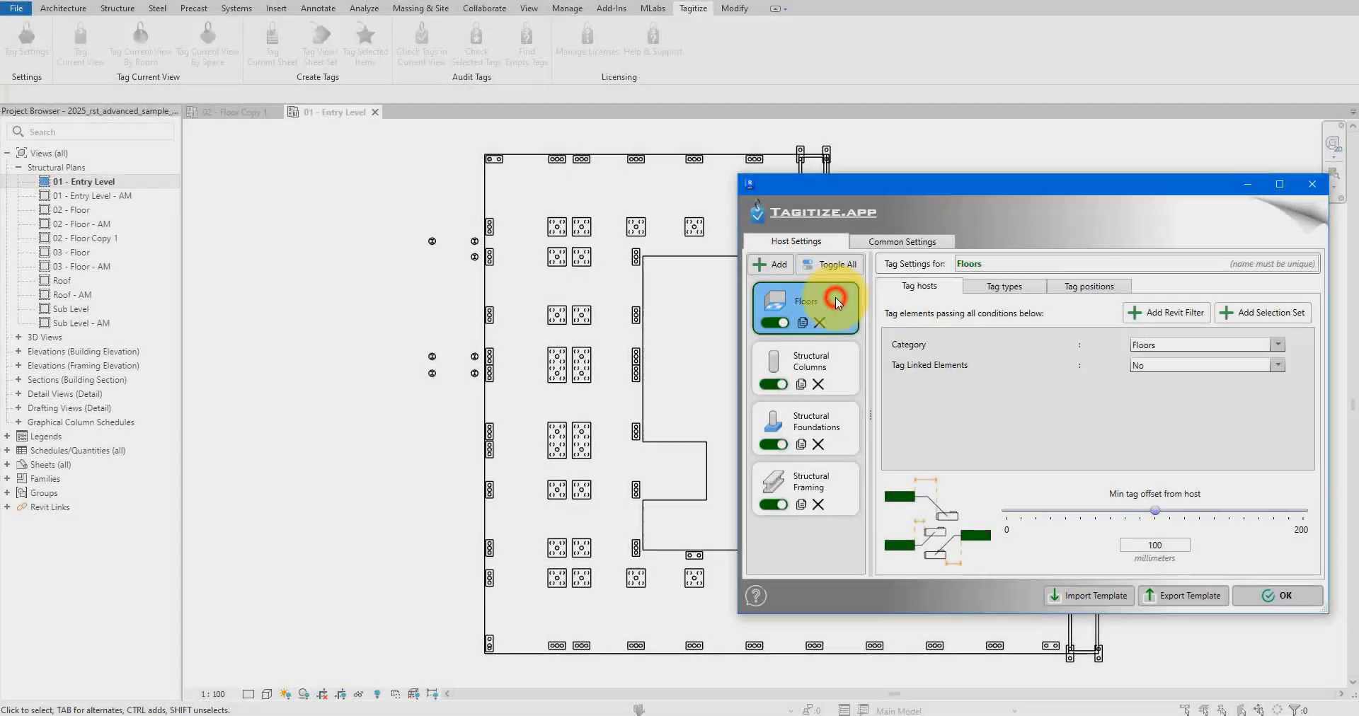
- Review the Tagitize host settings for structural columns and foundations, including the foundations' host category and tag type, and accept them
click(835, 354)
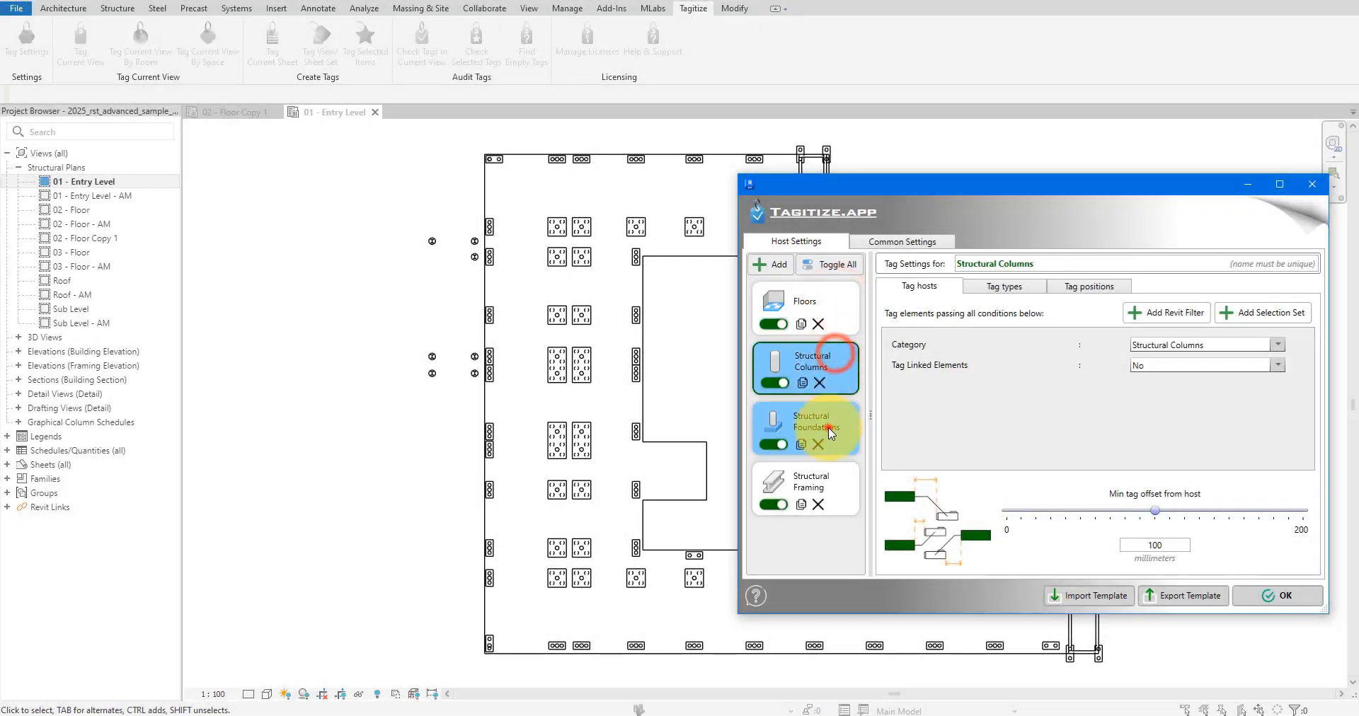
click(1187, 347)
click(1187, 351)
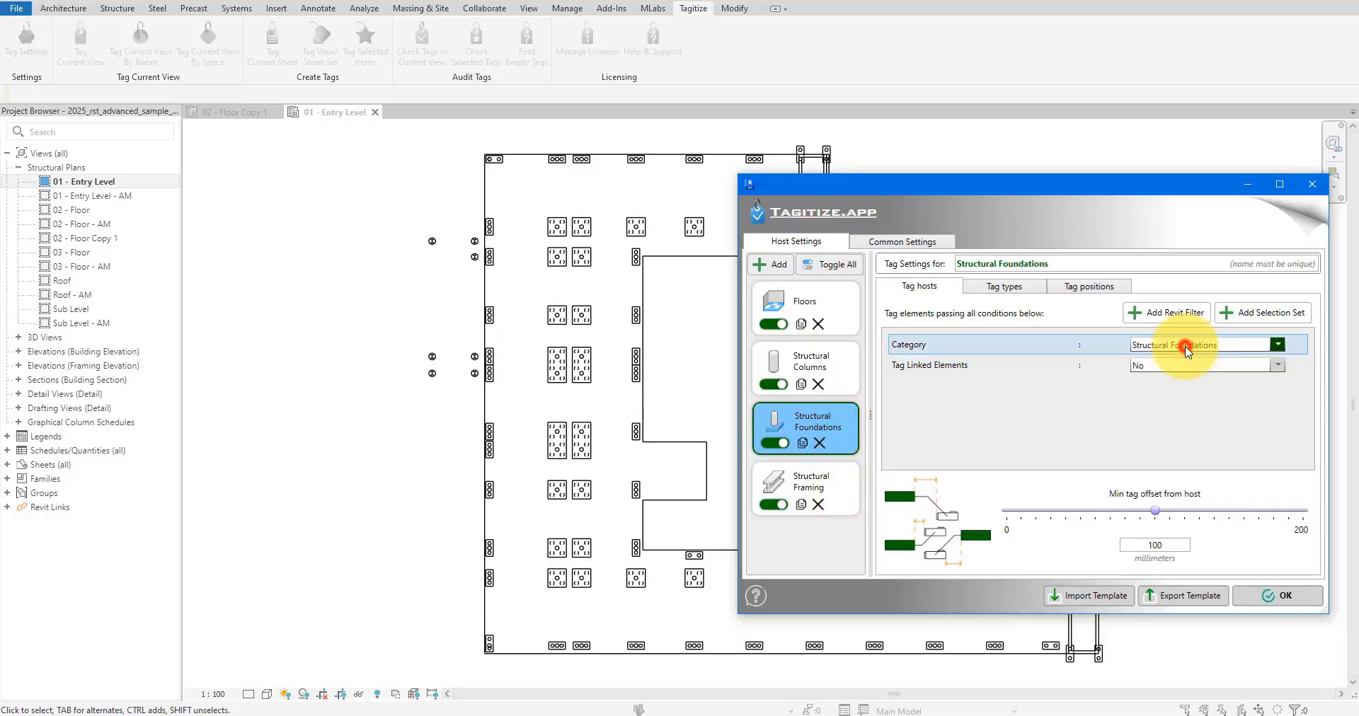
click(1041, 292)
click(1097, 347)
click(1106, 356)
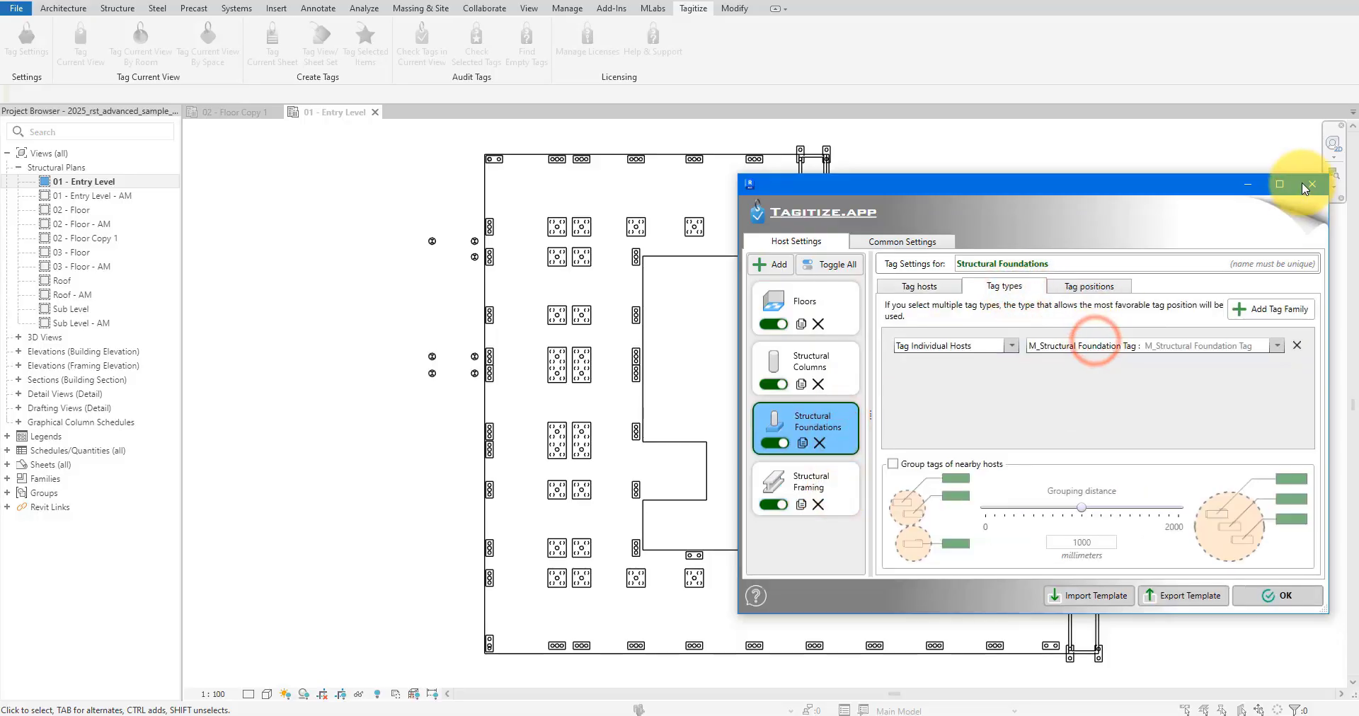
click(1272, 597)
- Tag the current 01 - Entry Level view with Tagitize and examine the tags placed around the columns and foundations
click(84, 53)
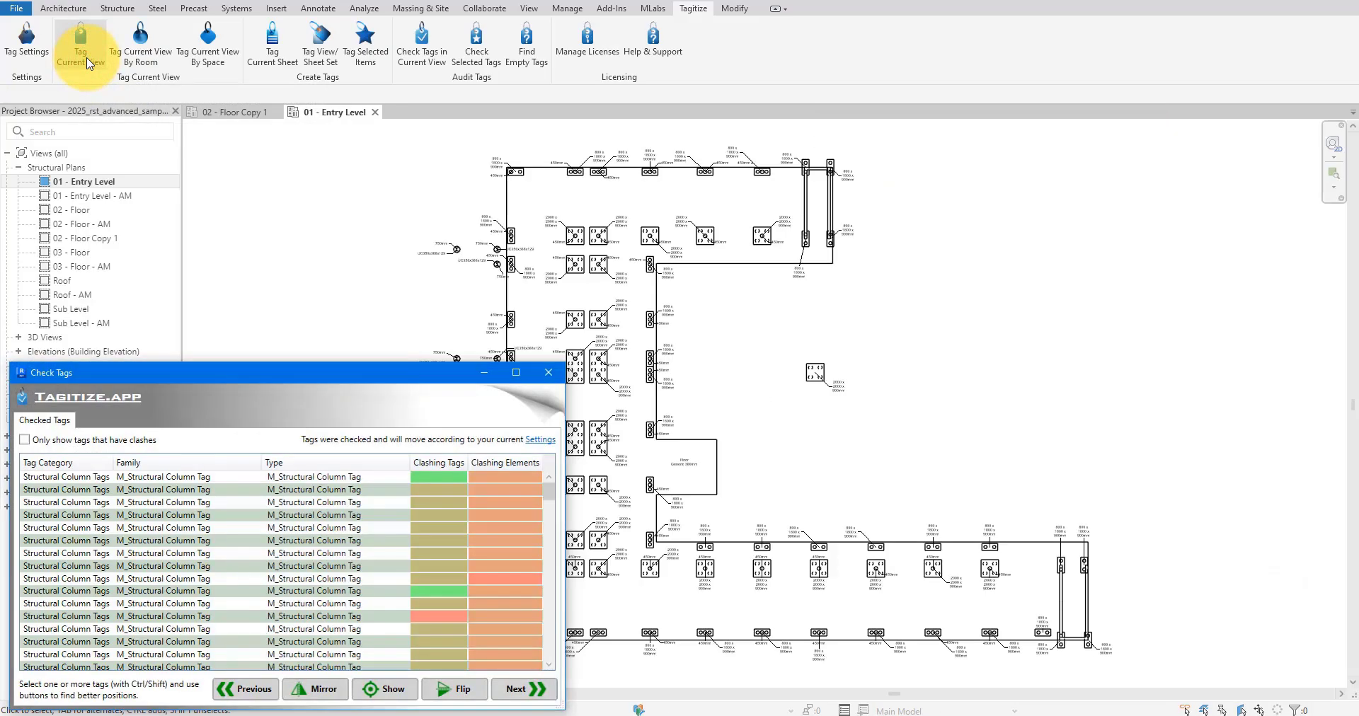
scroll(943, 325, up, 6)
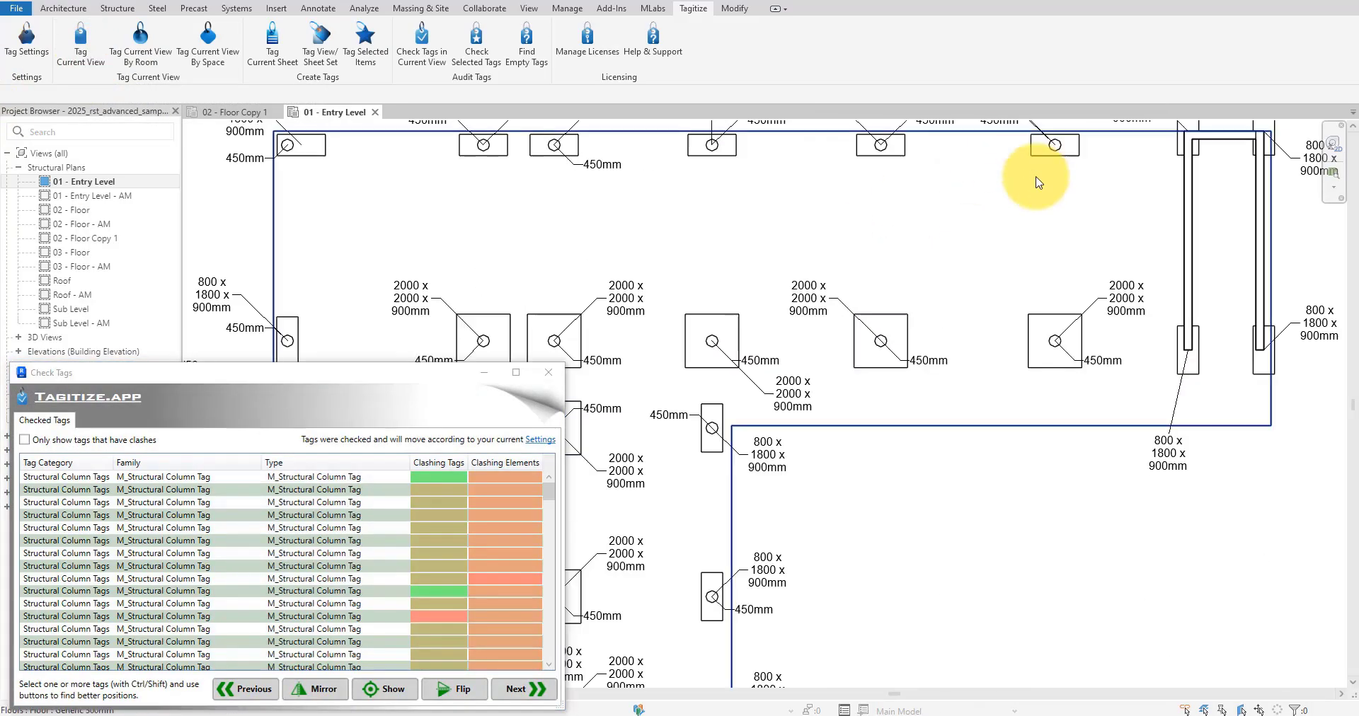
scroll(1039, 315, down, 3)
middle_drag(714, 343, 981, 286)
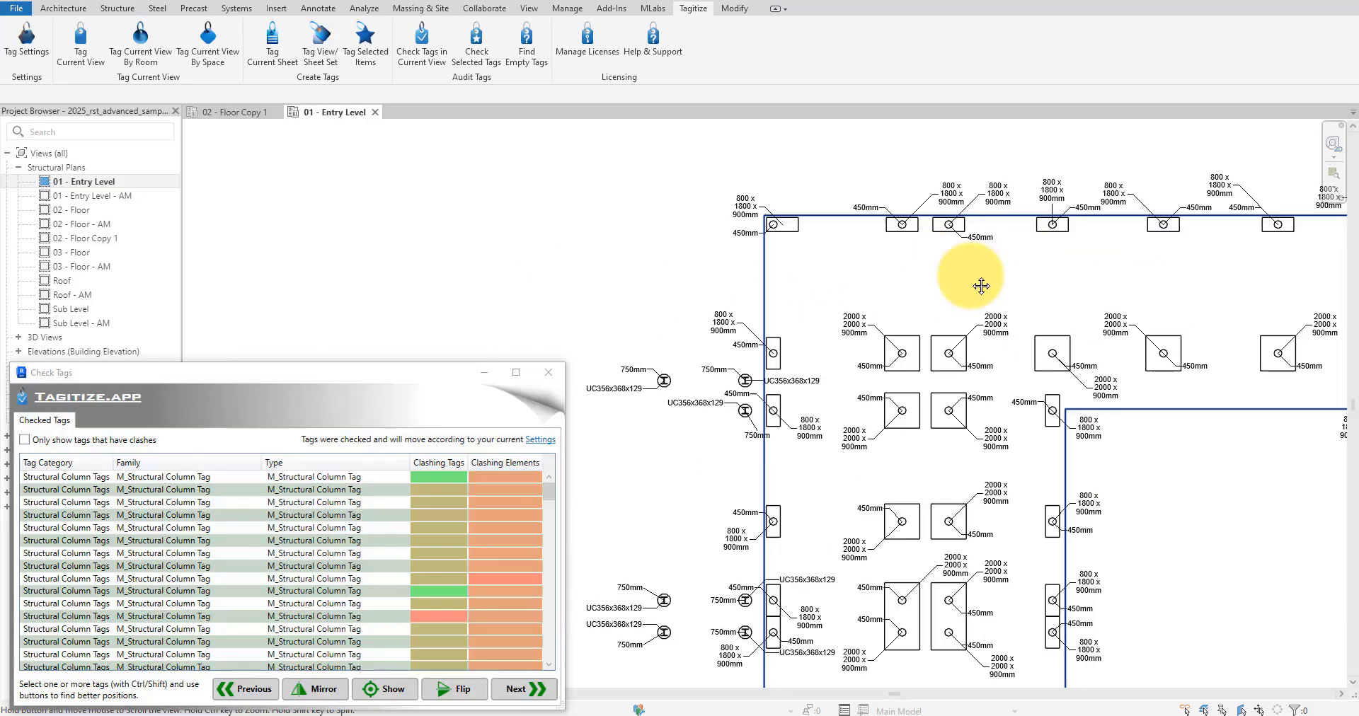
scroll(715, 413, up, 6)
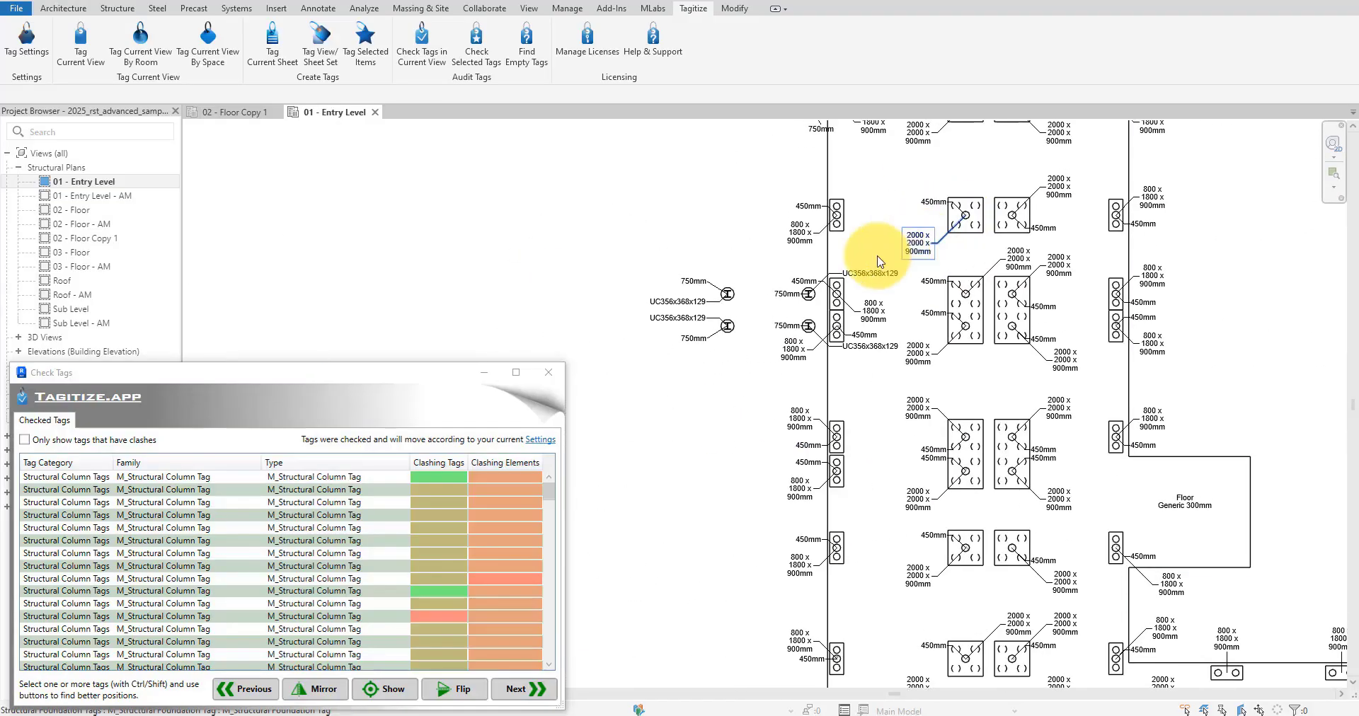
scroll(835, 279, down, 6)
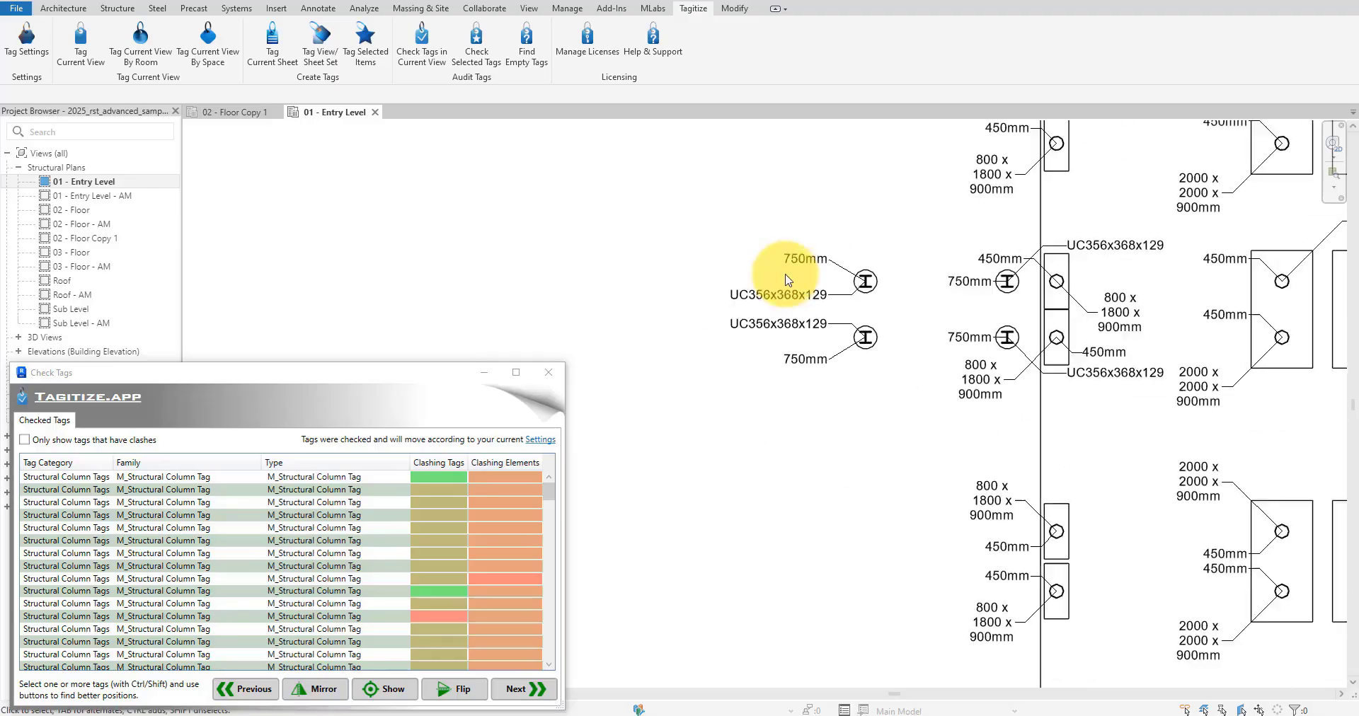
scroll(955, 449, up, 5)
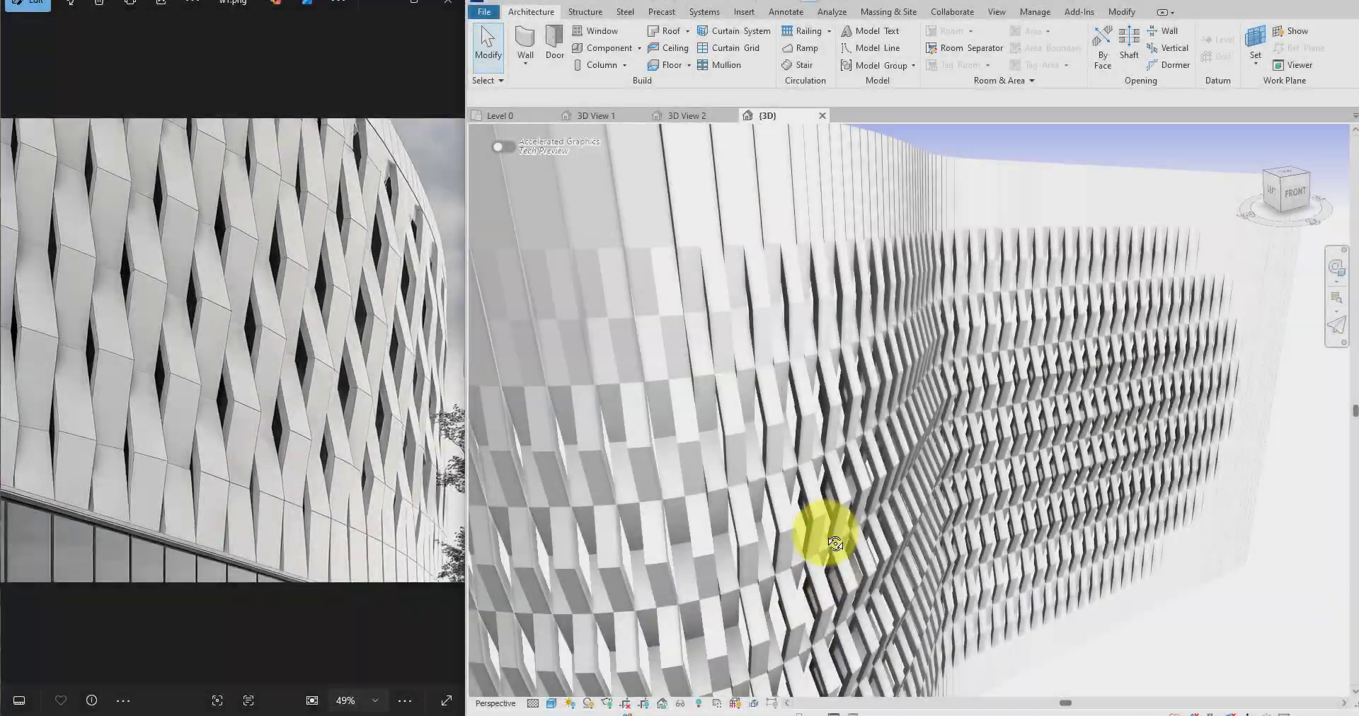
- Examine the gradual panel openings along the curve of the finished facade against the reference photo
scroll(886, 442, up, 4)
middle_drag(698, 521, 847, 519)
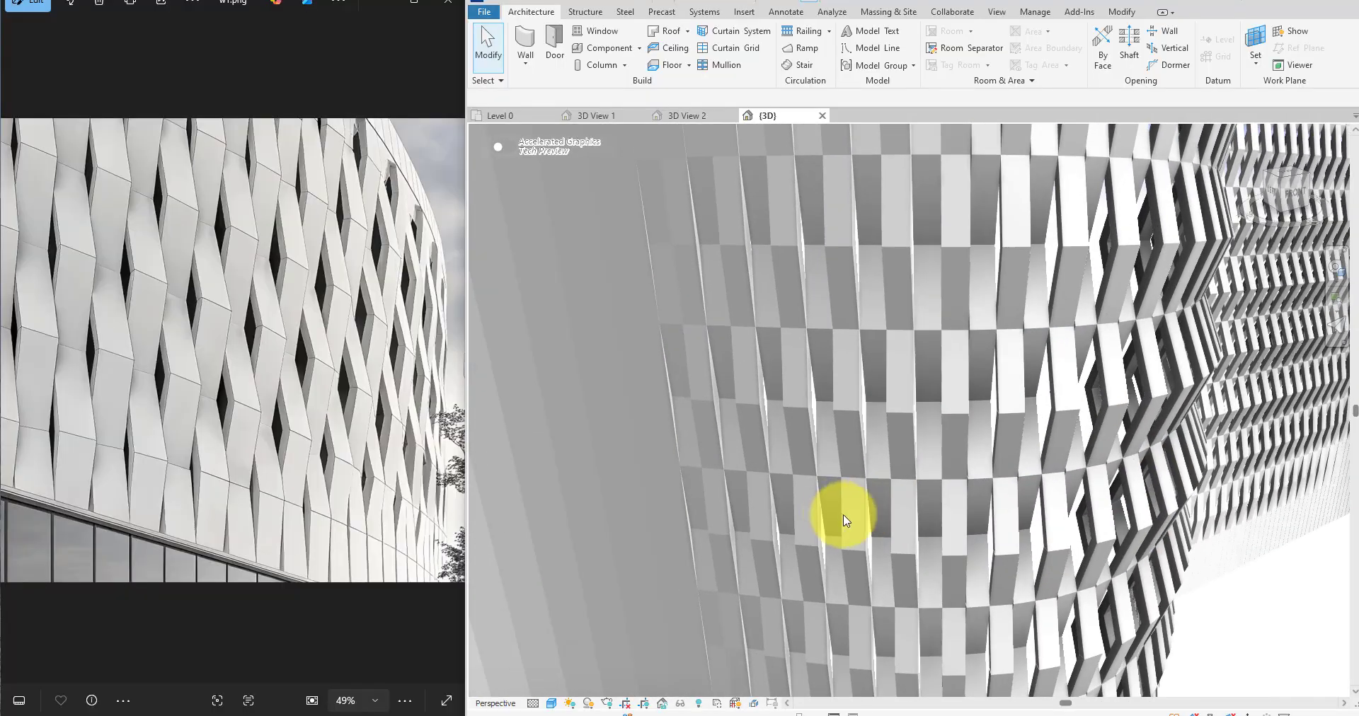
scroll(1078, 478, down, 2)
click(962, 460)
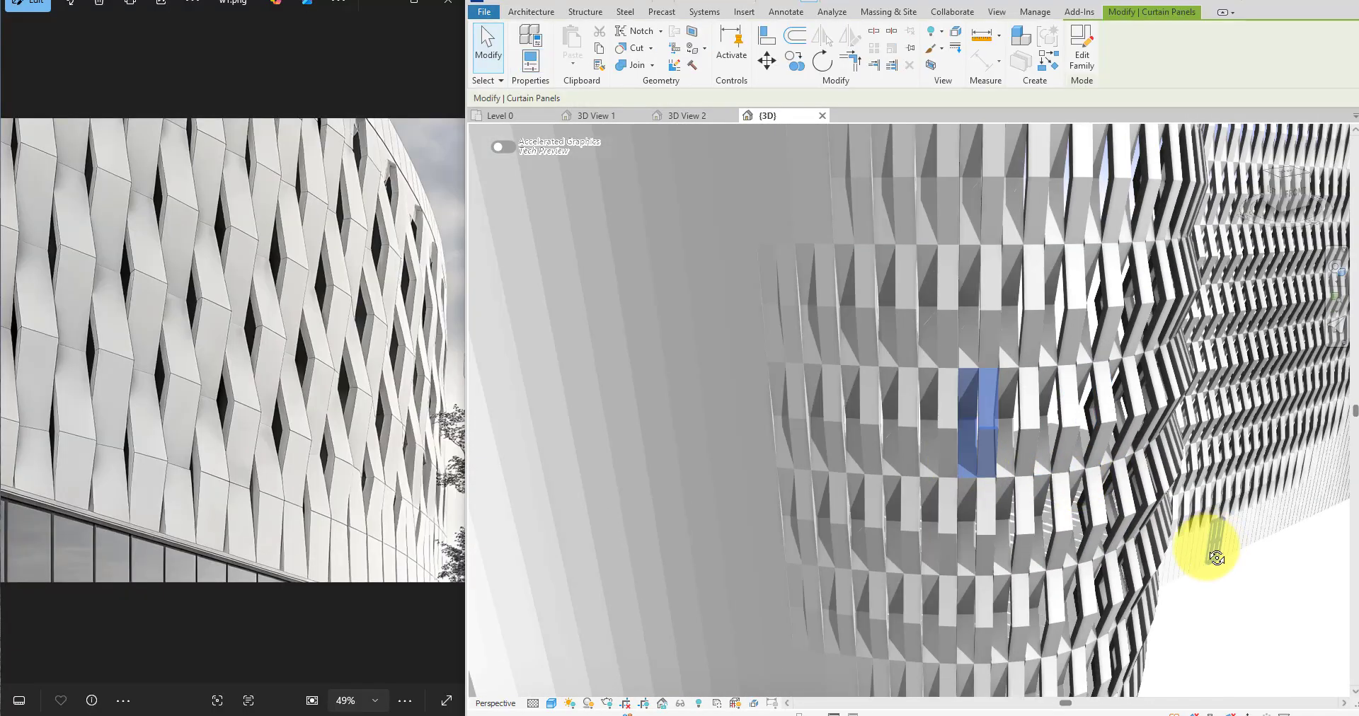
shift+middle_drag(1215, 554, 914, 583)
key(Escape)
scroll(914, 583, down, 5)
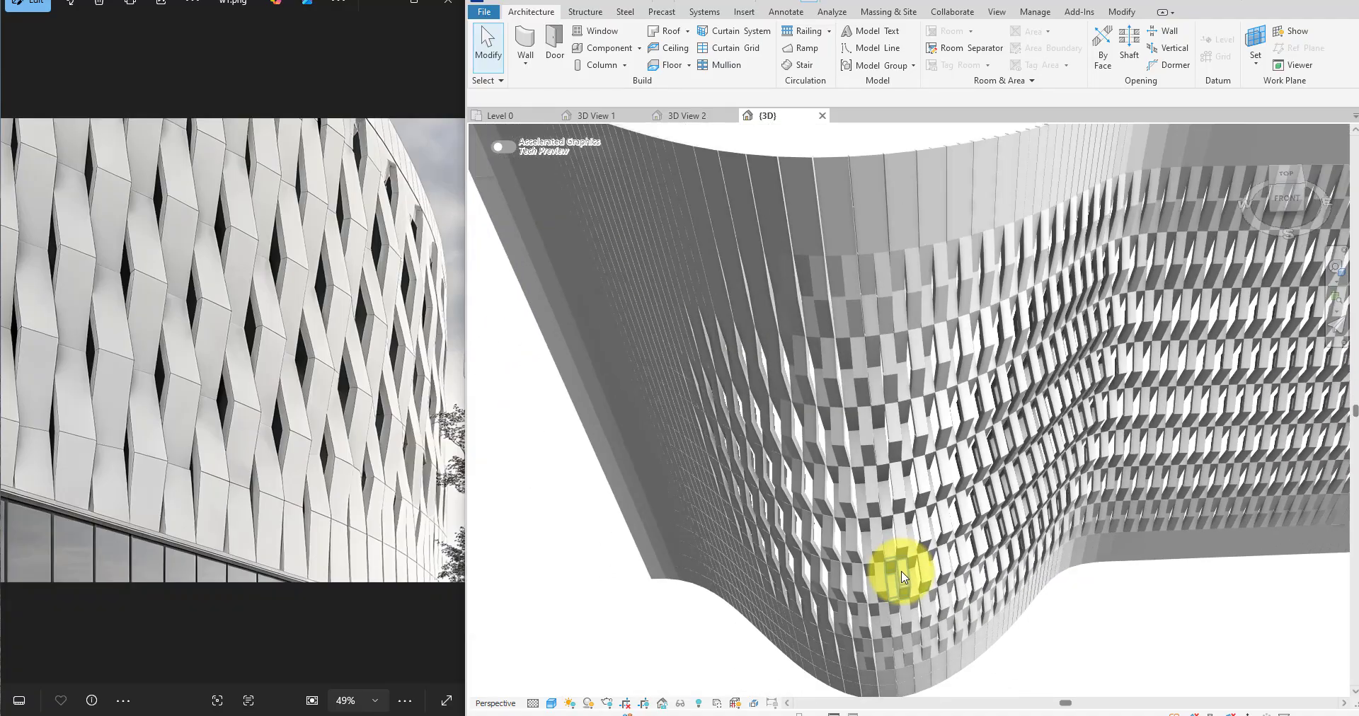